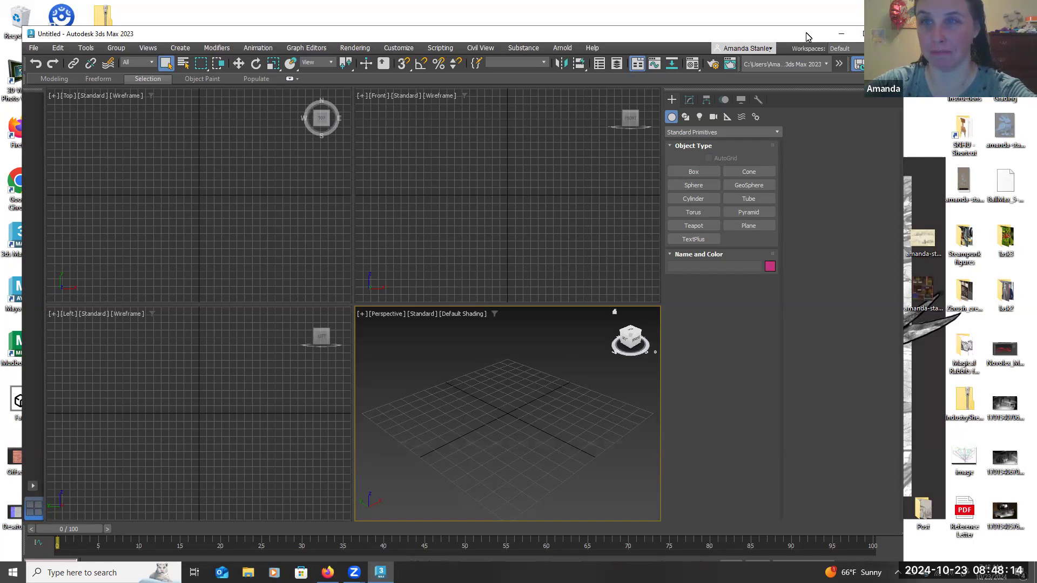
Reposition the 3ds Max window on the desktop and reduce its width so its window controls are accessible
left_click_drag(810, 36, 802, 32)
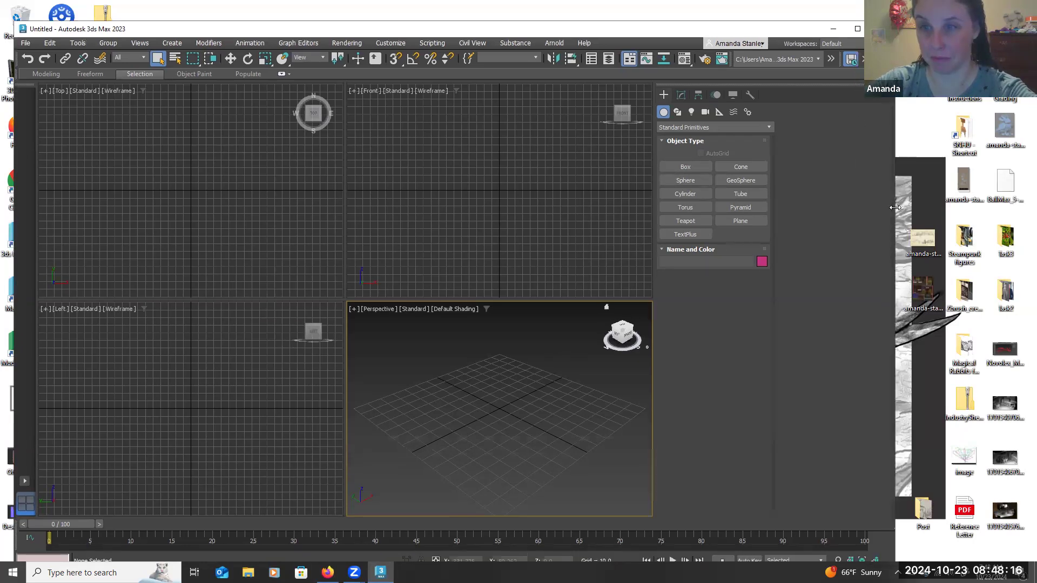
left_click_drag(895, 207, 856, 205)
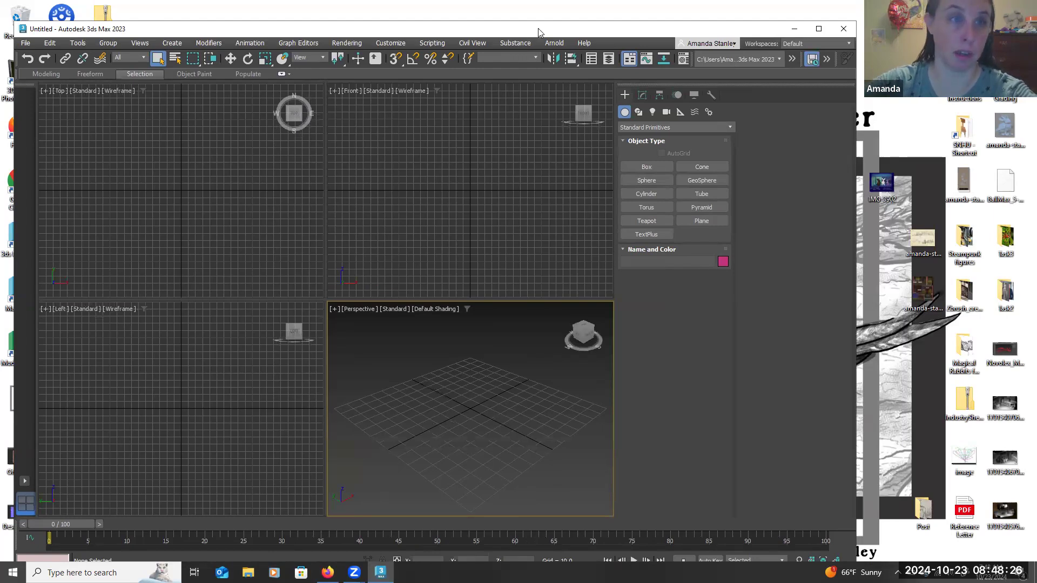
left_click_drag(539, 30, 545, 28)
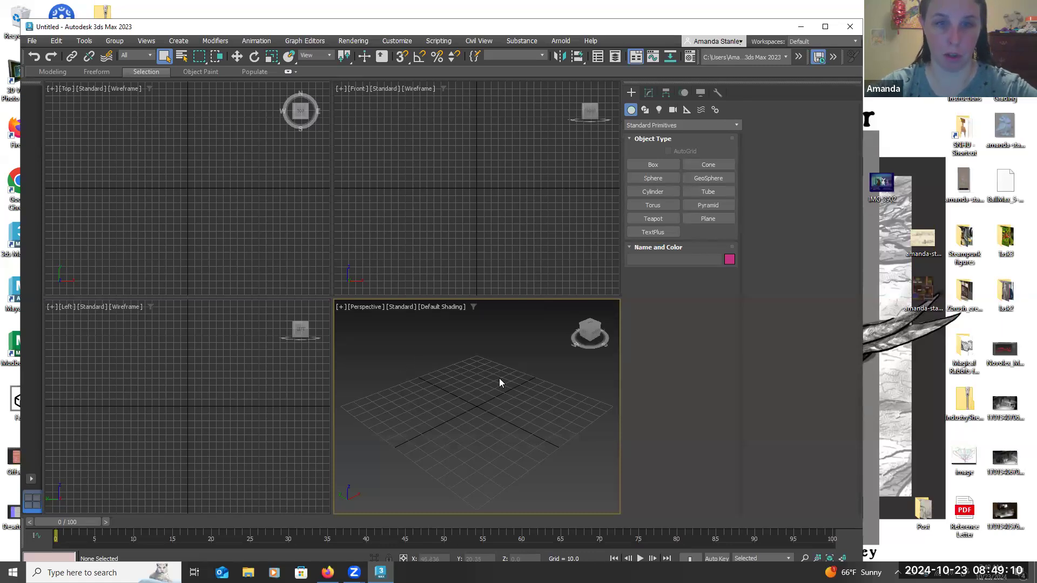
Maximize the Perspective viewport so it fills the whole viewport area
key("space")
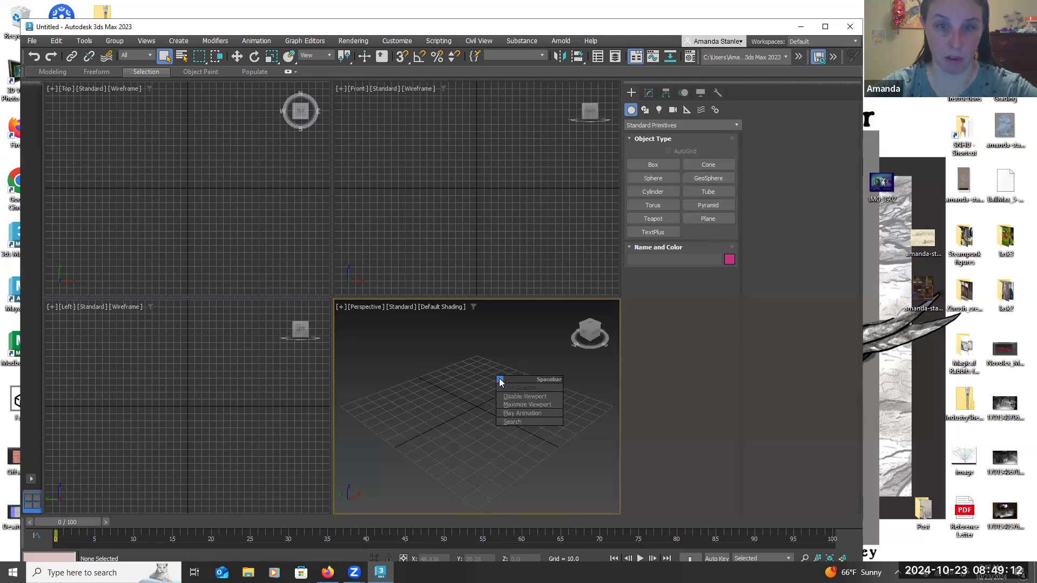
left_click(552, 407)
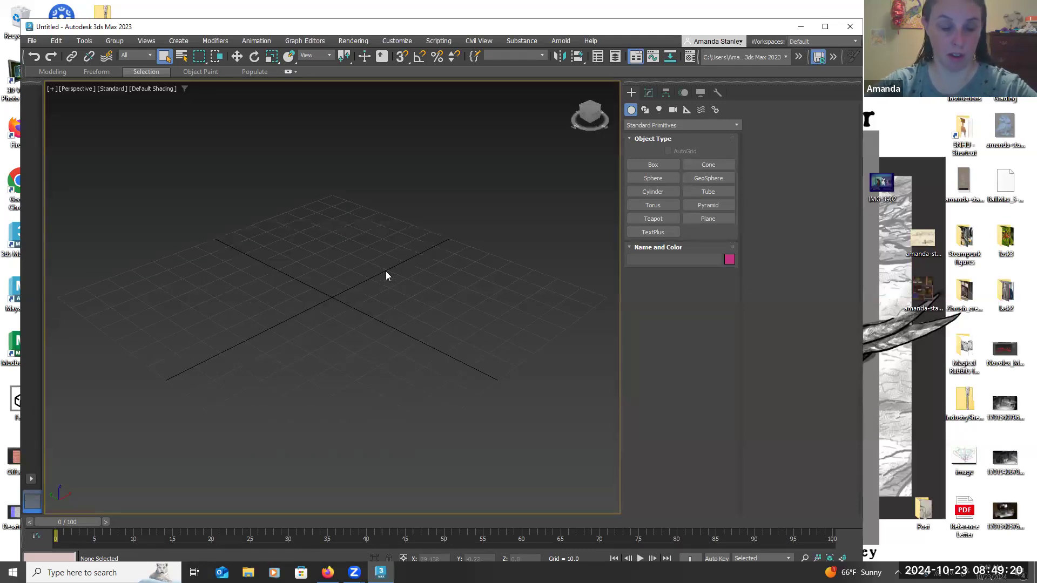
key("space")
scroll(360, 280, "down", 3)
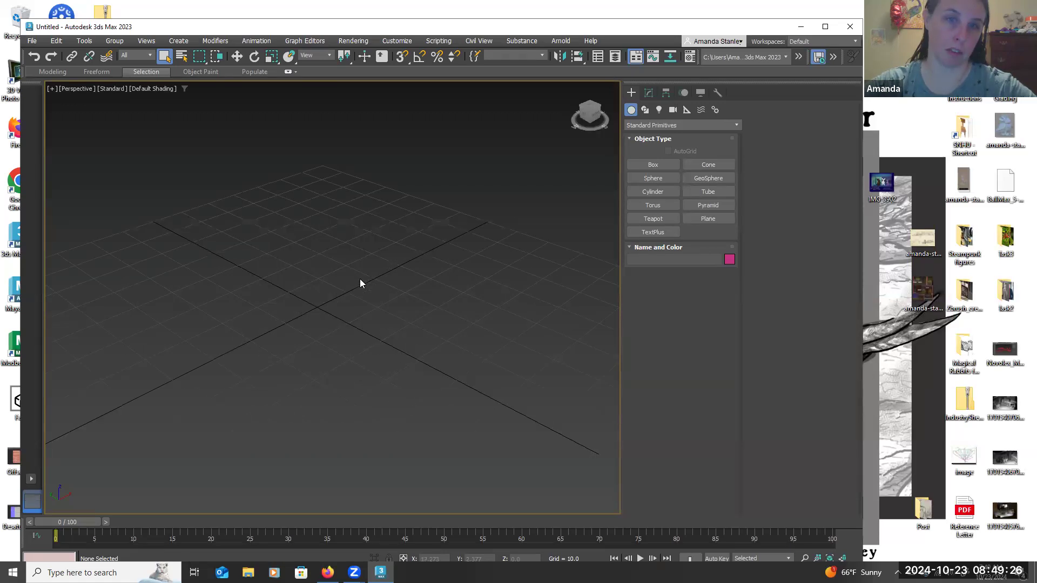
scroll(360, 278, "up", 4)
mouse_move(373, 290)
middle_mouse_down("alt")
mouse_move(386, 287)
mouse_move(346, 303)
mouse_move(287, 286)
mouse_move(407, 287)
mouse_move(392, 301)
mouse_move(352, 297)
mouse_move(373, 297)
middle_mouse_up("alt")
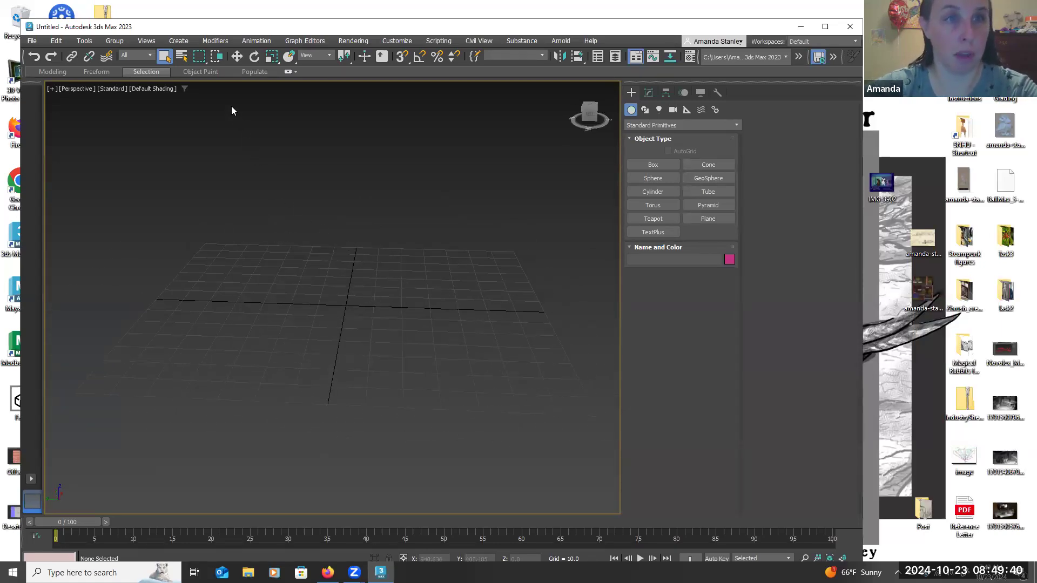
Activate the Move tool and review the modifier and pivot settings, returning to the Standard Primitives creation options
left_click(236, 58)
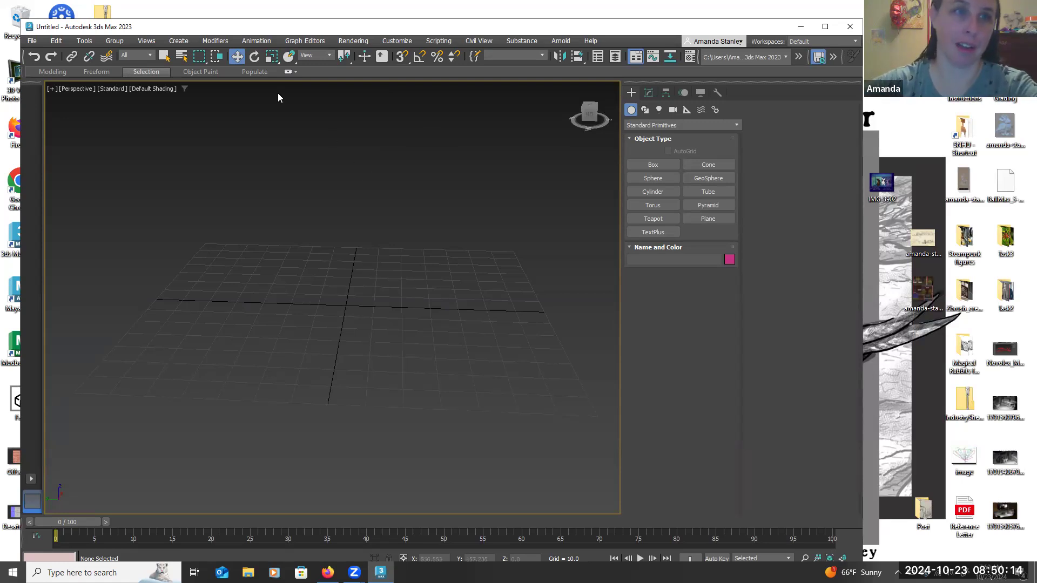
left_click(649, 93)
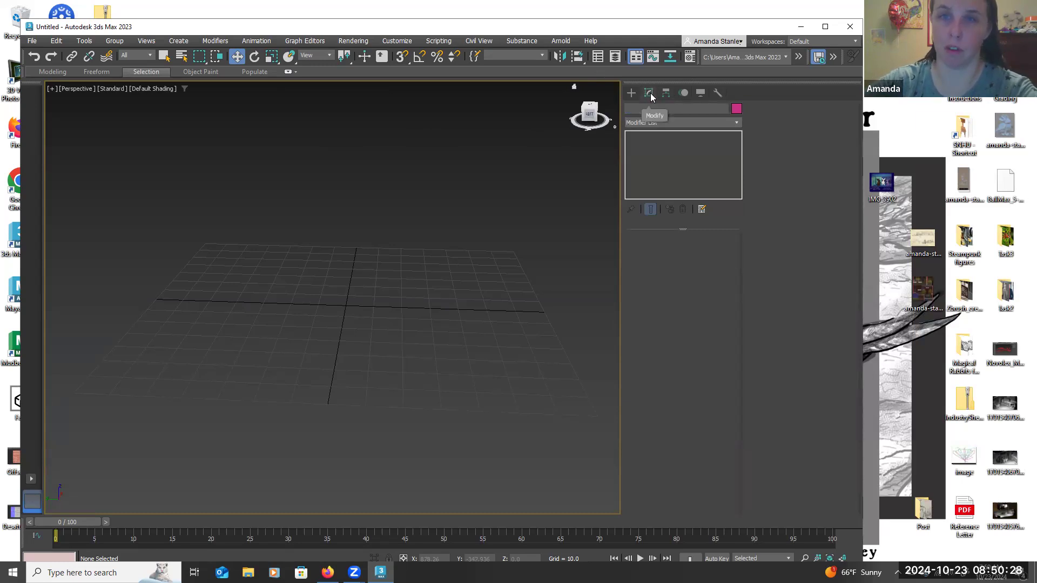
left_click(668, 94)
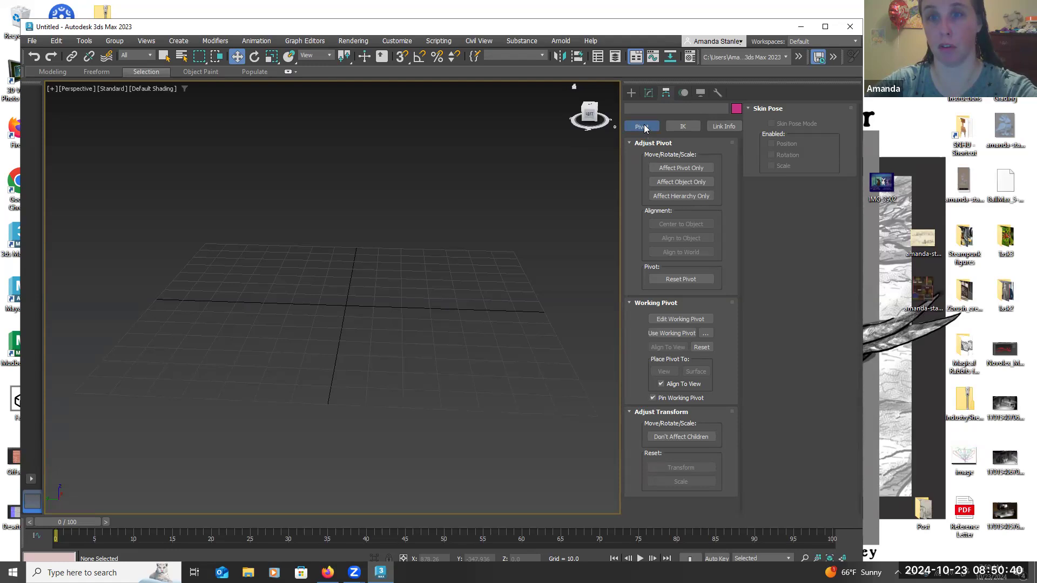
left_click(632, 94)
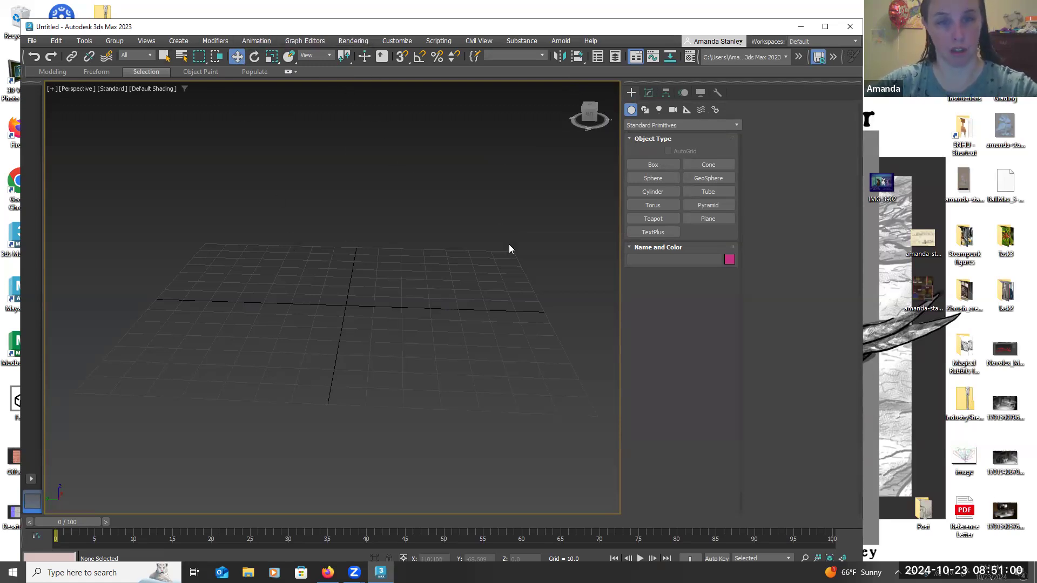
key("space")
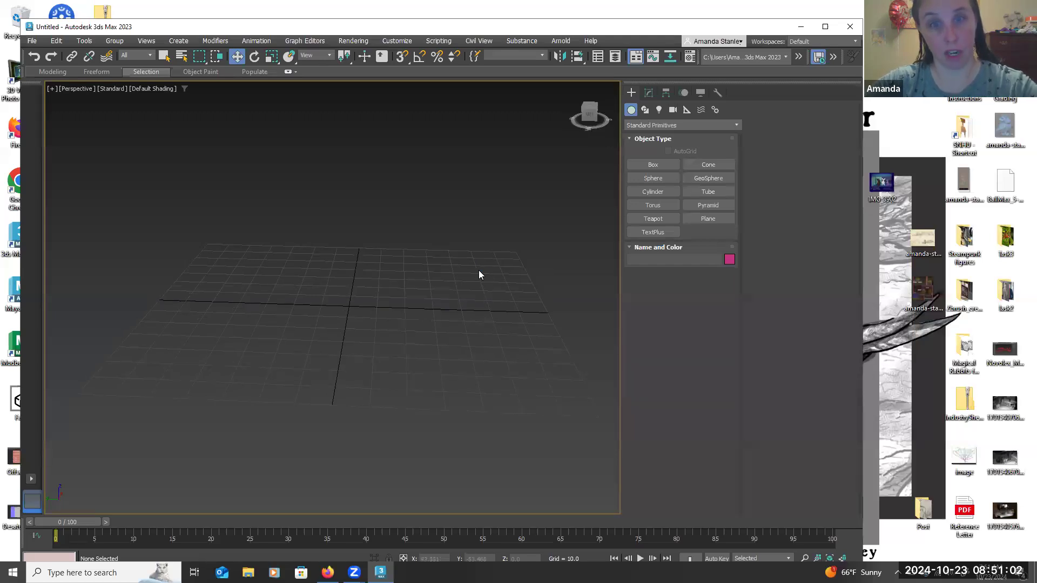
left_click(430, 230)
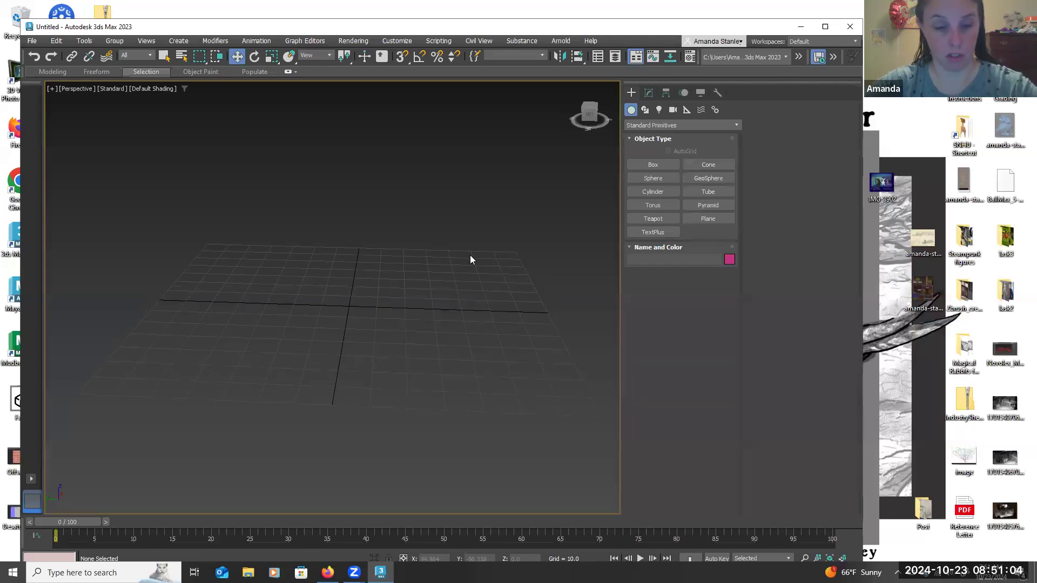
middle_click_drag(473, 262, 428, 247, "alt")
key("space")
key("space")
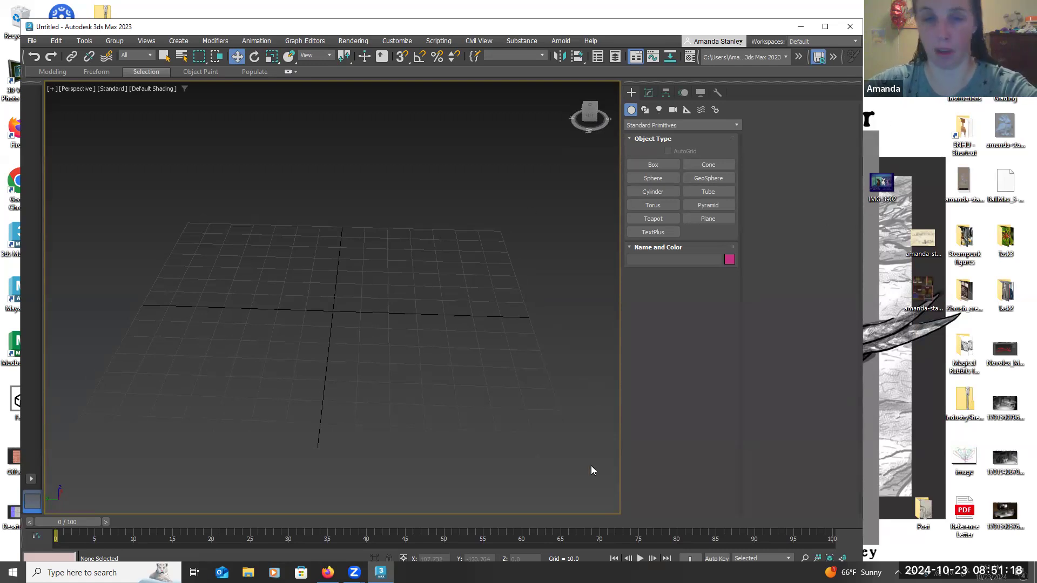
Switch to File Explorer and open the Project 3_Chest folder inside TCC_Gaming1403_Spring on DATAPART1 (D:)
left_click(248, 573)
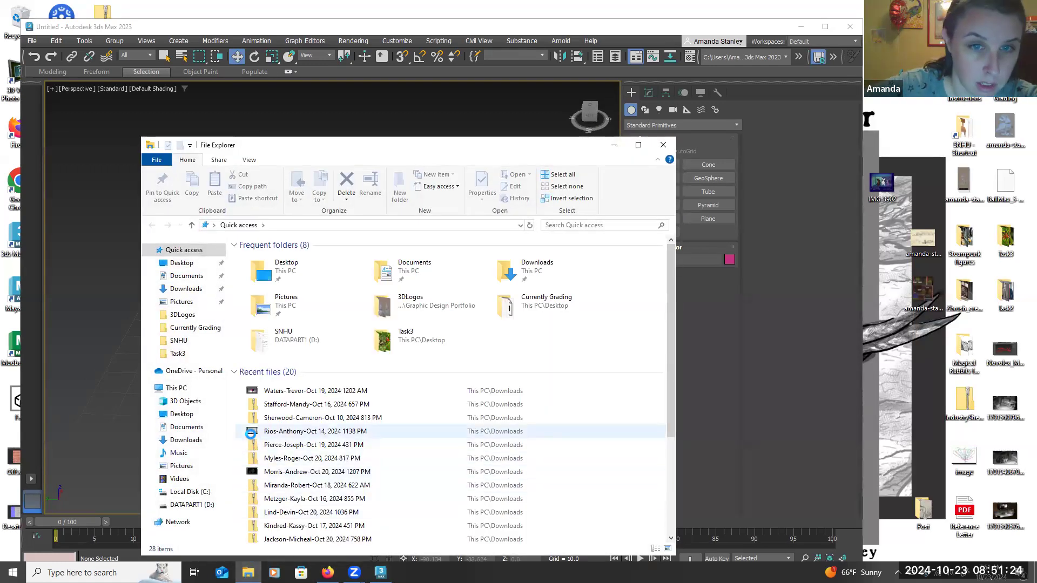
left_click(198, 505)
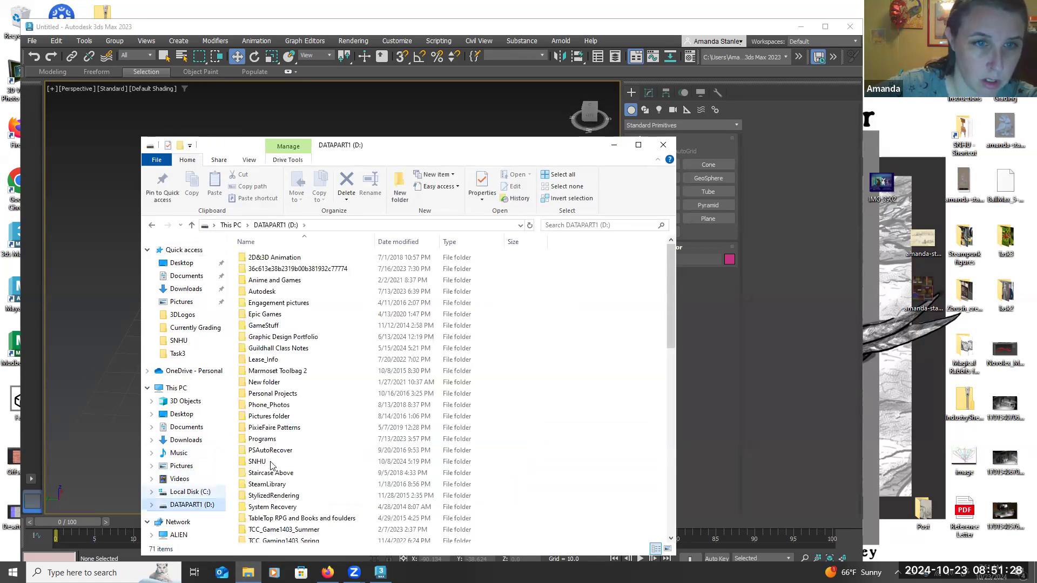
scroll(289, 458, "down", 2)
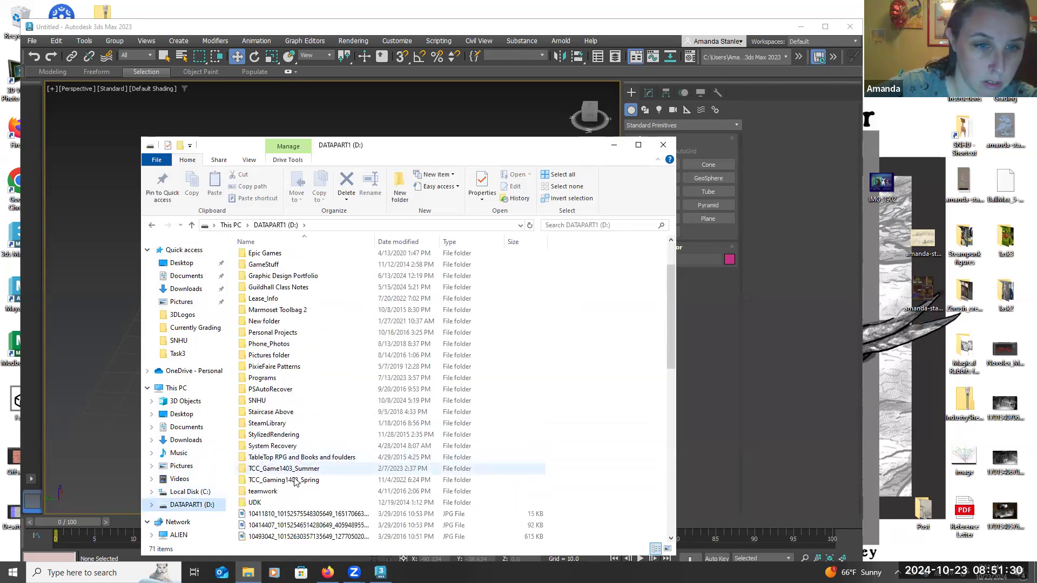
double_click(296, 481)
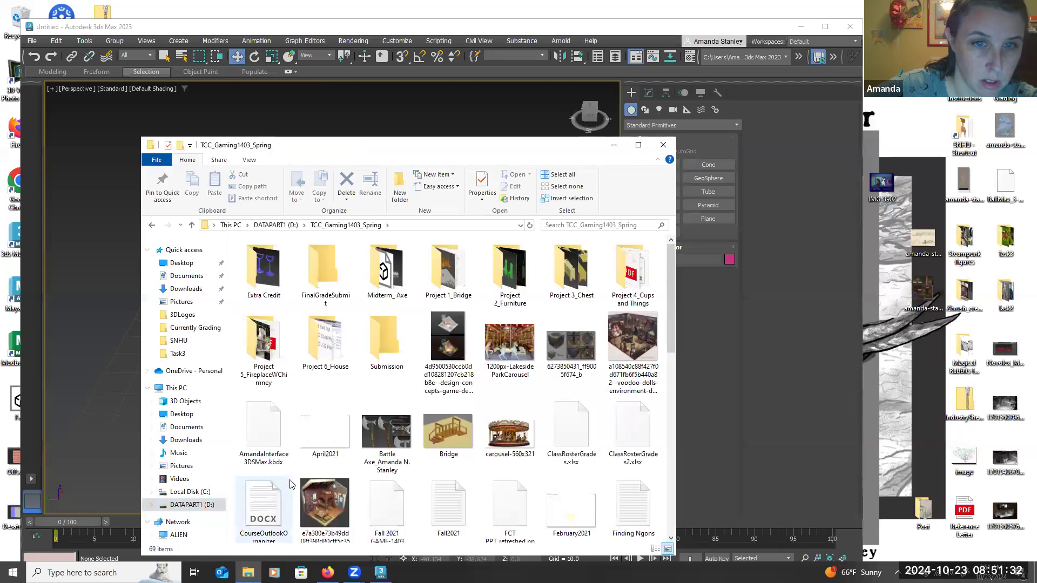
double_click(585, 280)
Examine the chest and lock reference images in the project folder, moving the folder window up beside the viewport
scroll(585, 295, "down", 2)
scroll(586, 295, "down", 3)
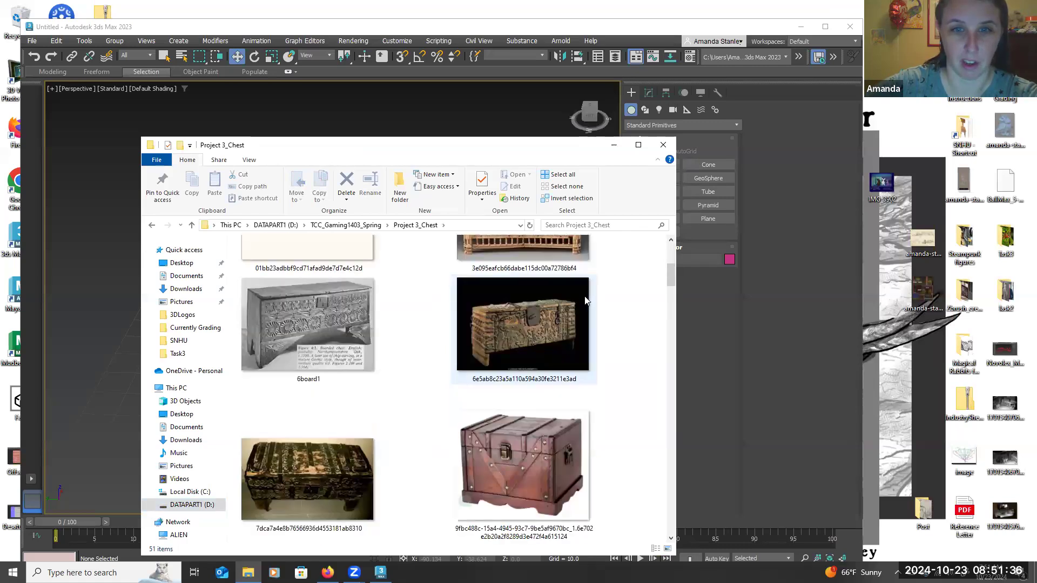
scroll(553, 266, "up", 2)
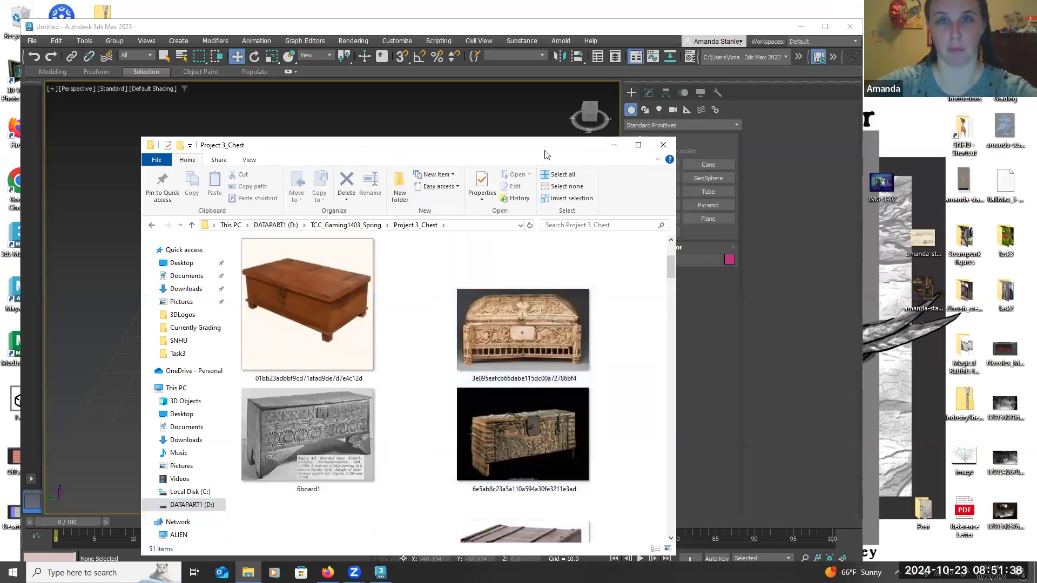
left_click_drag(545, 155, 728, 28)
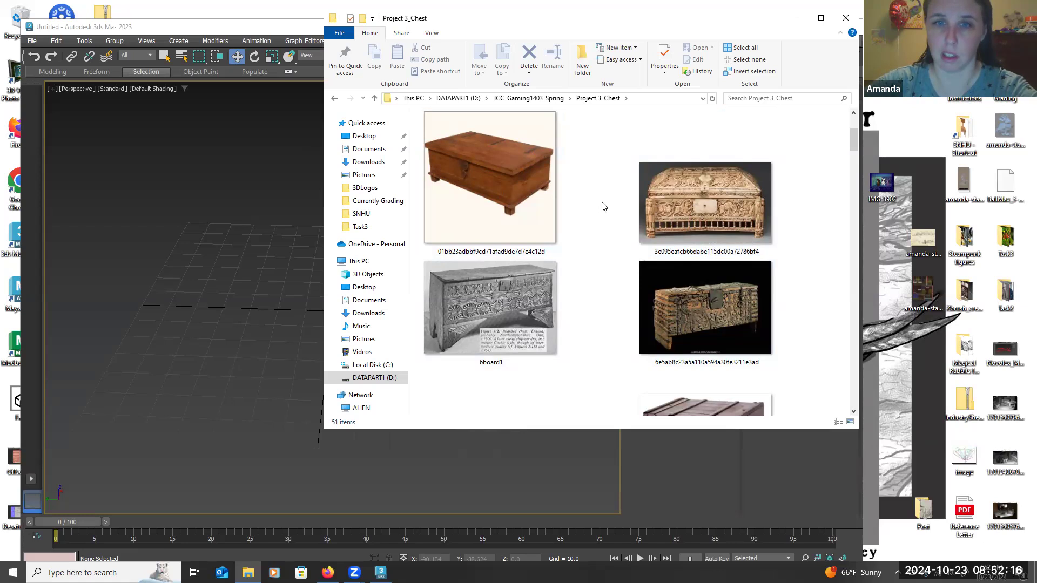
scroll(599, 210, "down", 3)
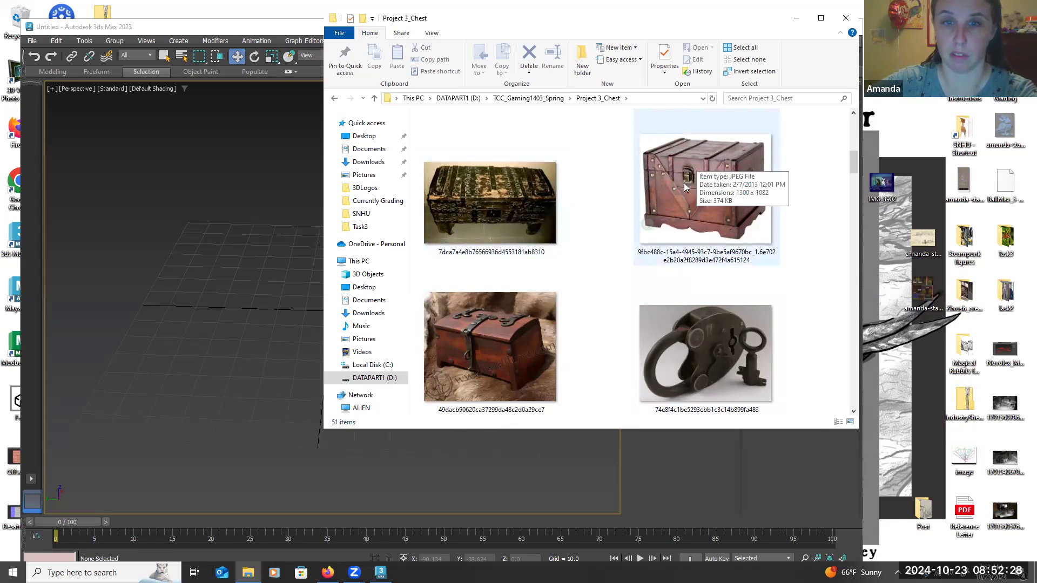
scroll(616, 211, "down", 3)
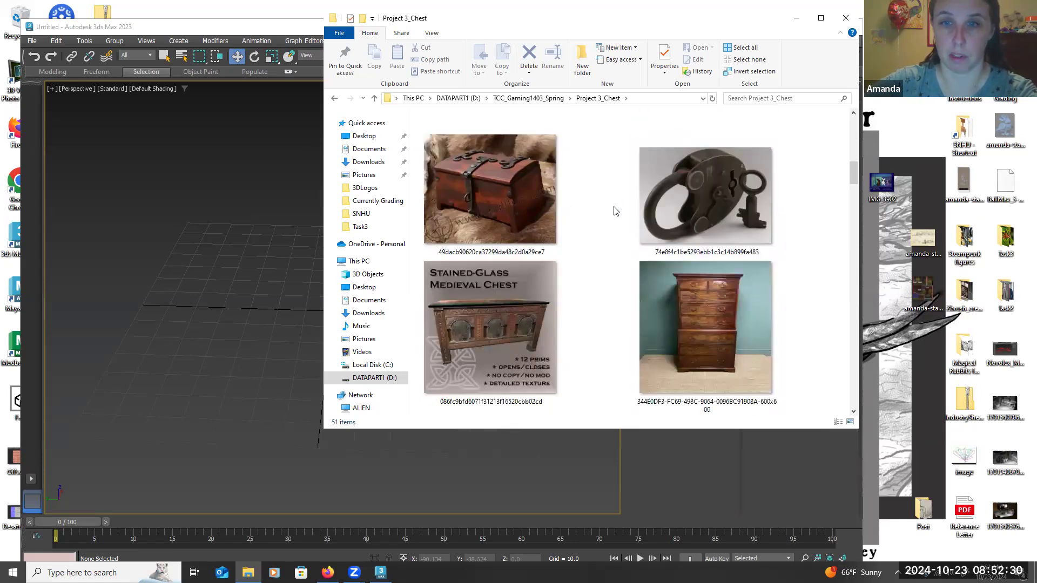
scroll(616, 210, "down", 3)
scroll(614, 210, "down", 3)
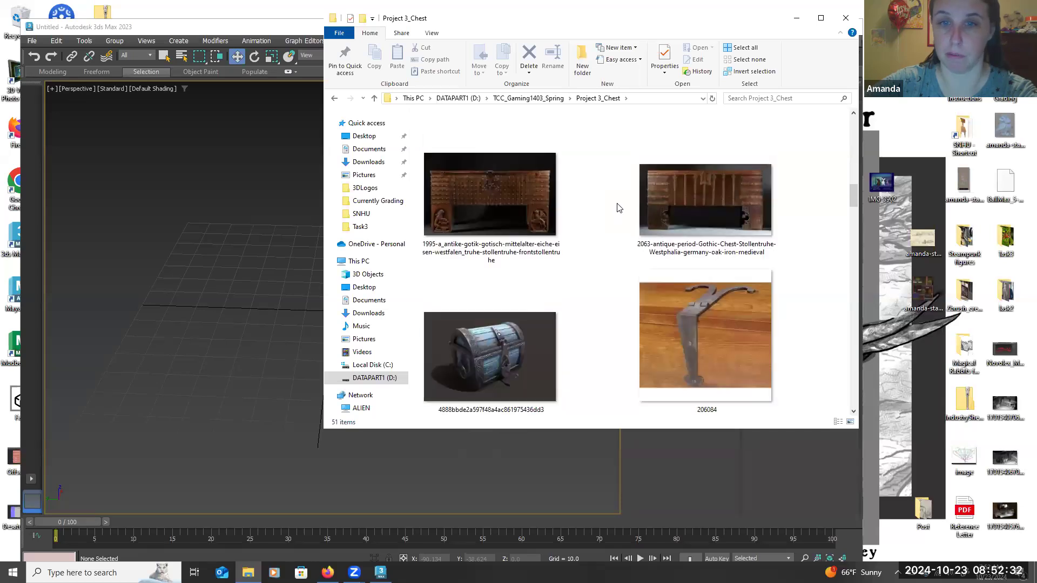
scroll(619, 221, "down", 9)
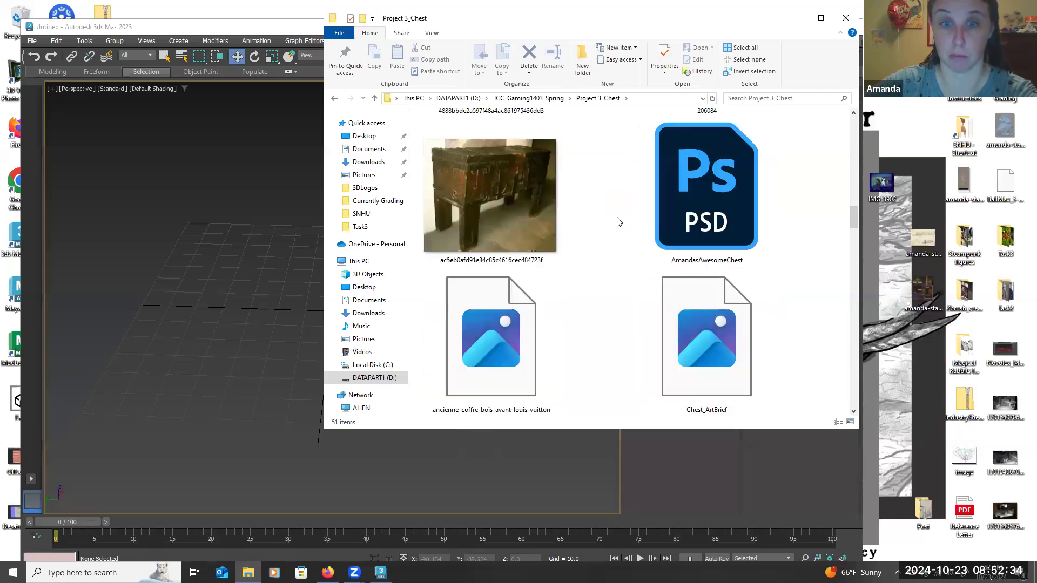
Open the Chest_ArtBrief image, reposition its viewer to examine the chest concept art guide, and close it
double_click(715, 166)
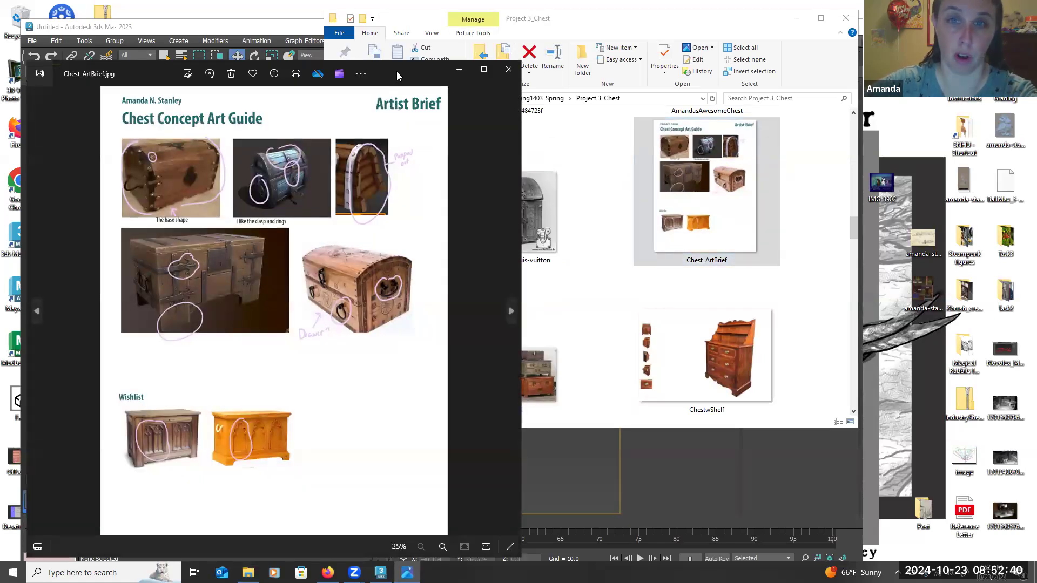
left_click_drag(397, 72, 736, 35)
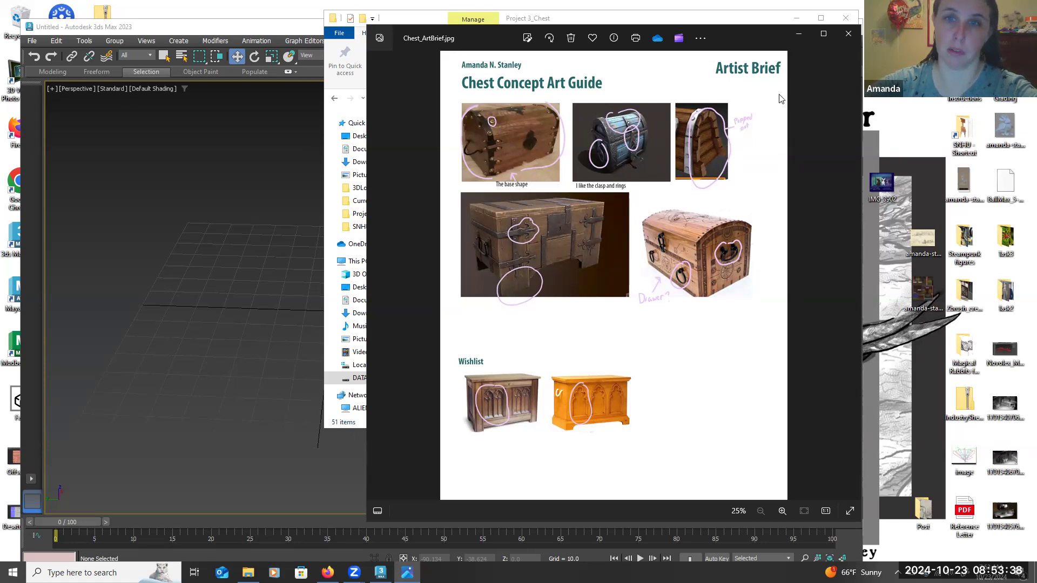
left_click(850, 38)
Look back through the project folder's contents and examine the ChestwShelf and Drawer reference images
scroll(694, 172, "up", 5)
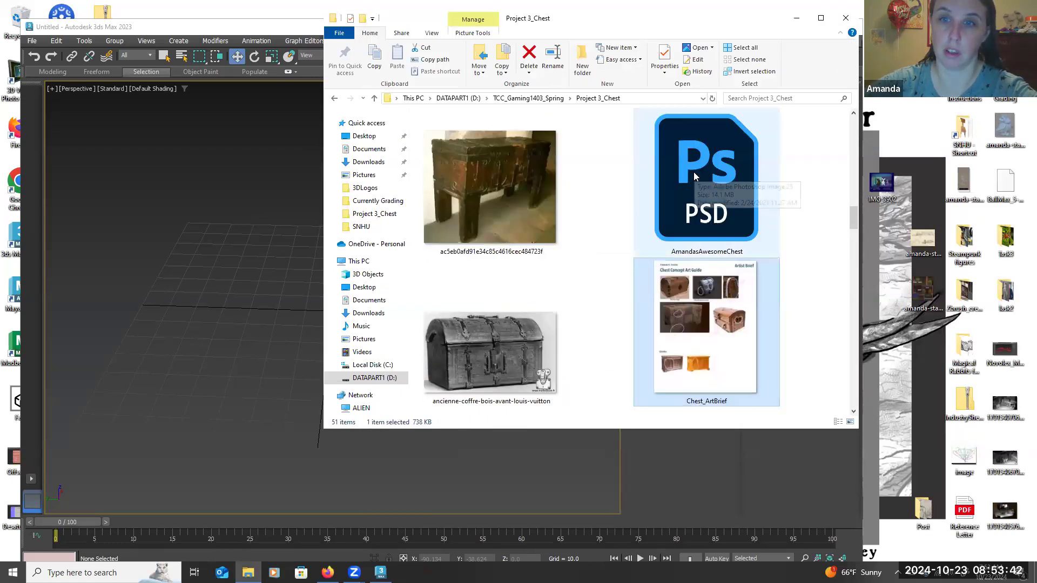
scroll(694, 172, "up", 10)
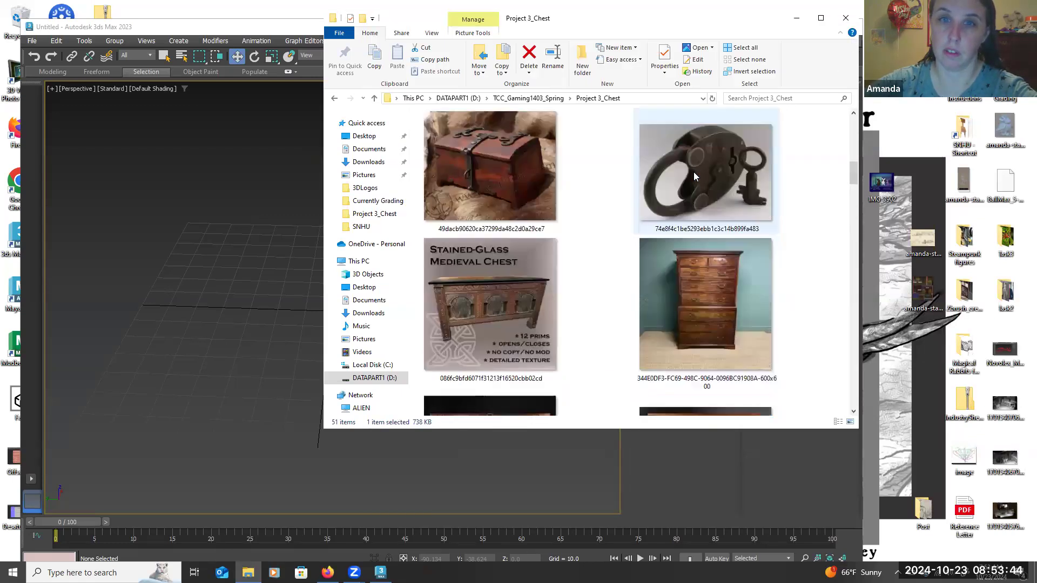
scroll(693, 171, "up", 3)
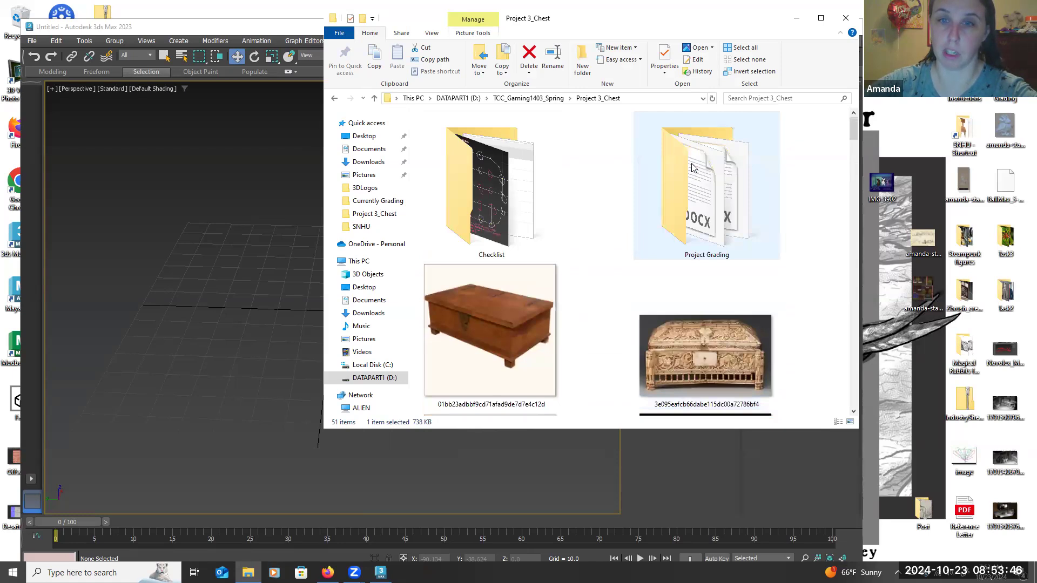
scroll(621, 168, "down", 15)
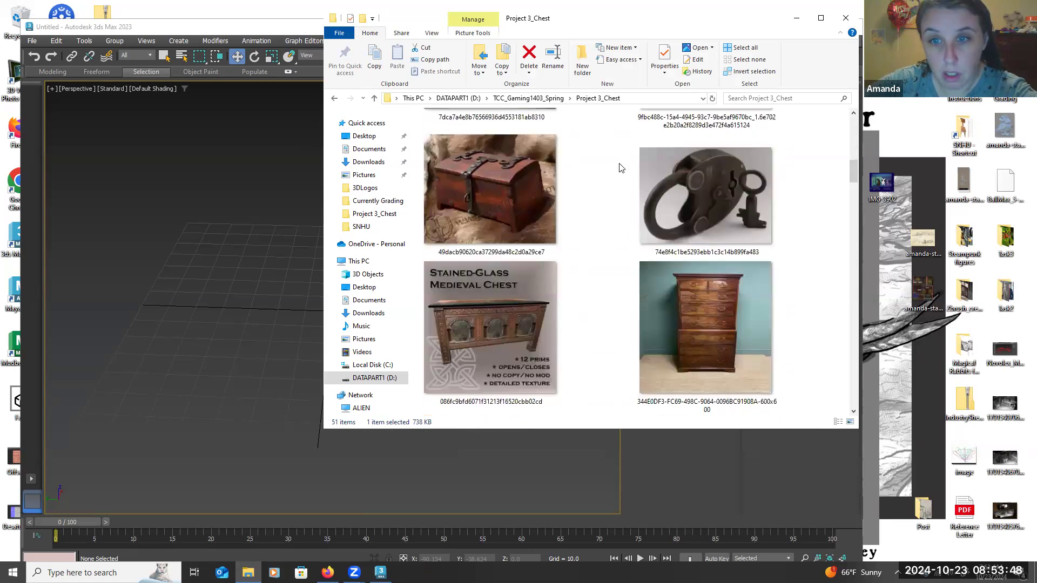
scroll(621, 168, "down", 5)
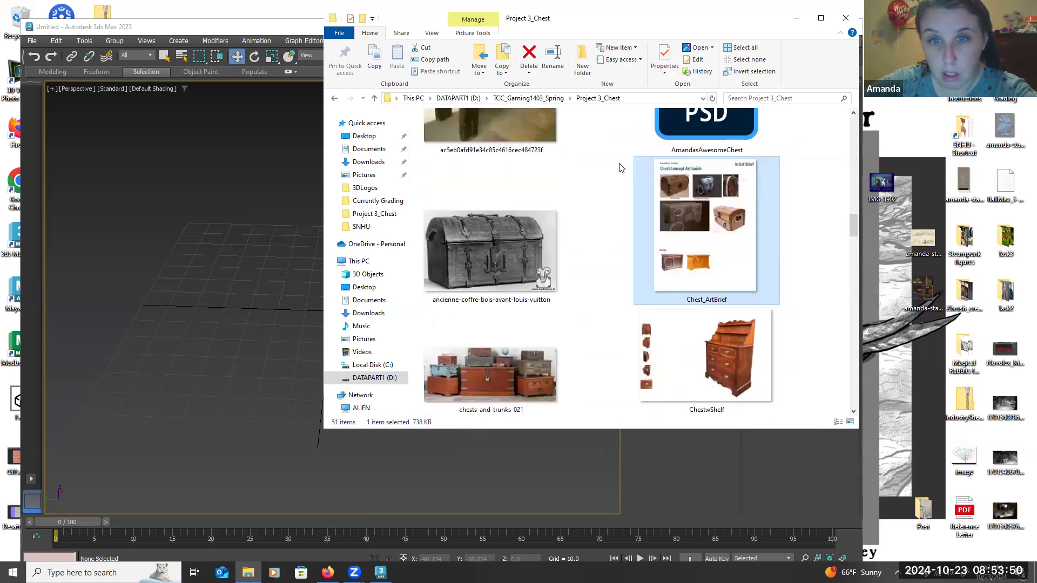
scroll(620, 167, "down", 2)
scroll(620, 169, "down", 2)
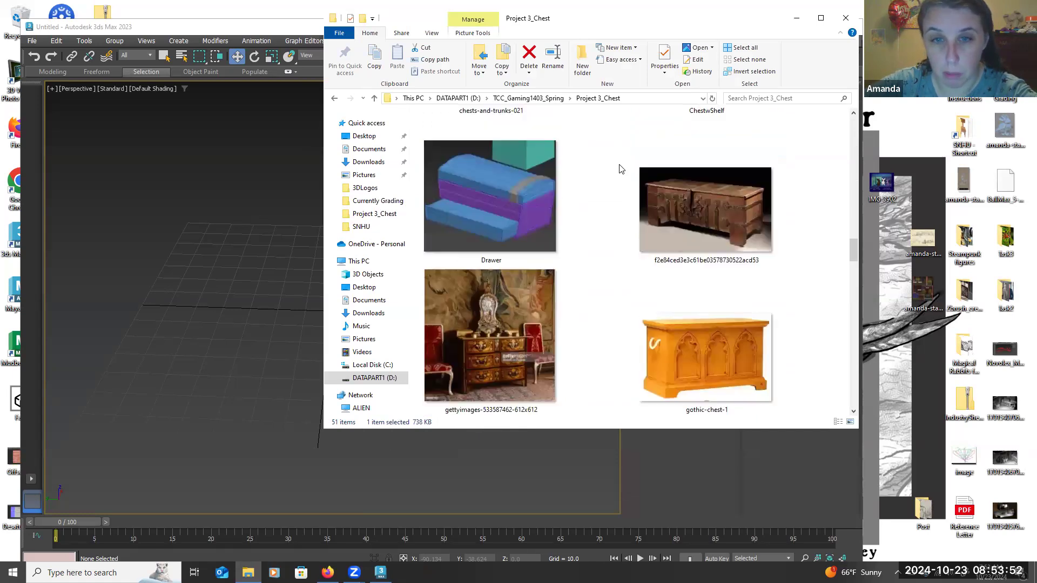
scroll(621, 169, "up", 2)
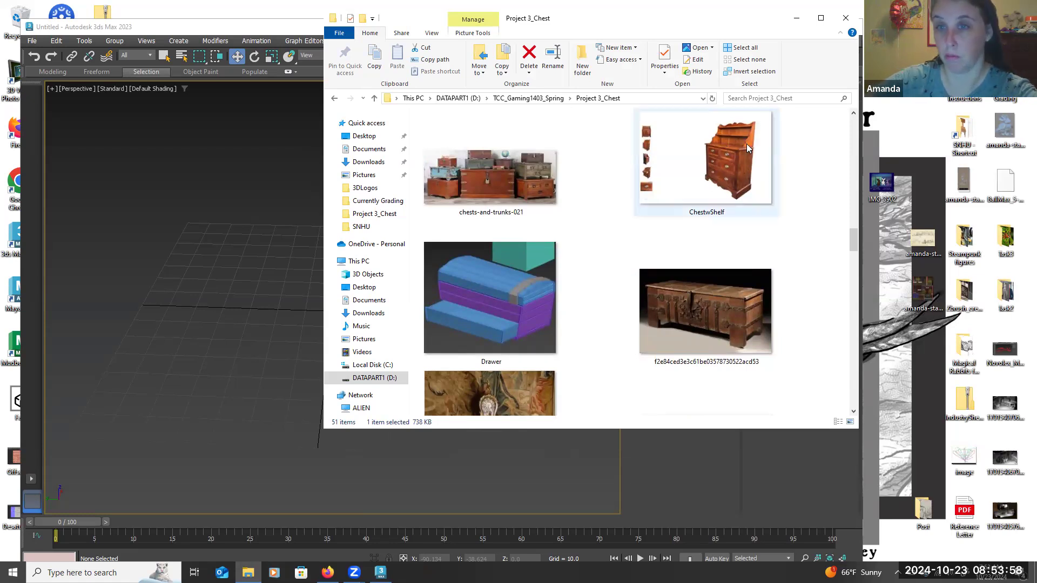
mouse_move(739, 160)
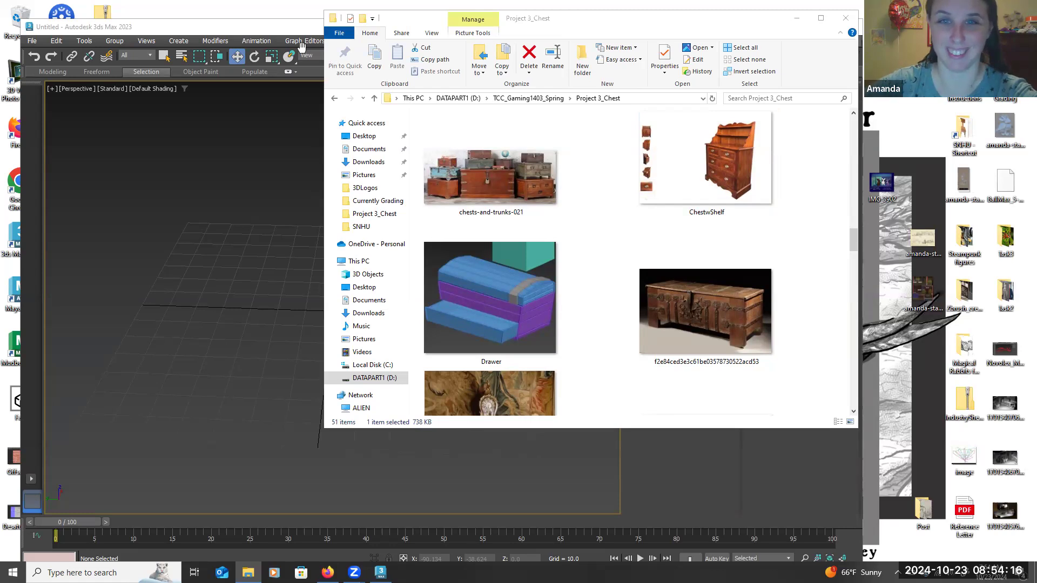
Examine the remaining chest, hinge and lock reference images in the Project 3_Chest folder and close the folder window
scroll(608, 175, "down", 2)
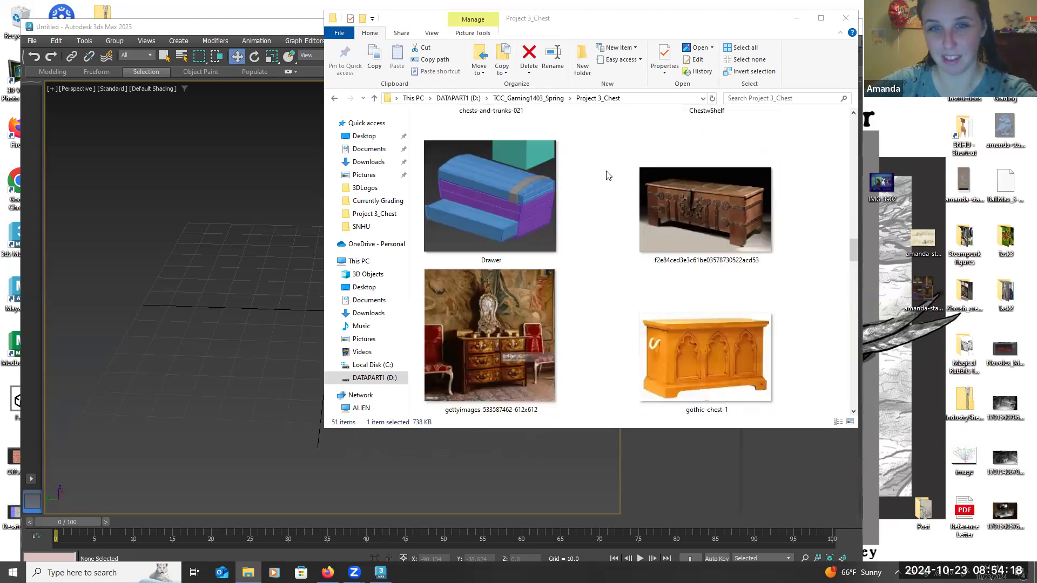
scroll(608, 175, "up", 8)
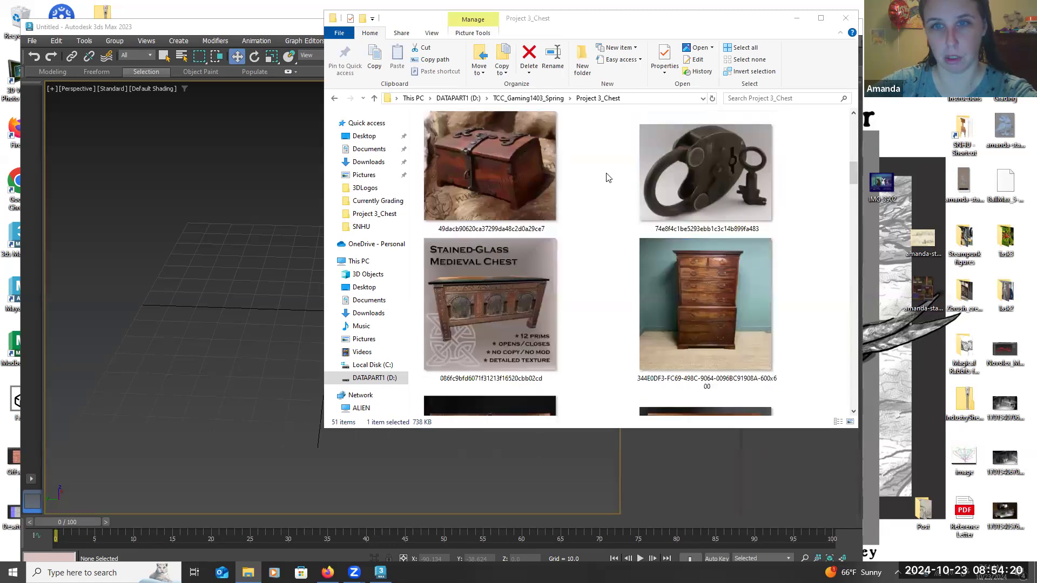
scroll(634, 168, "up", 5)
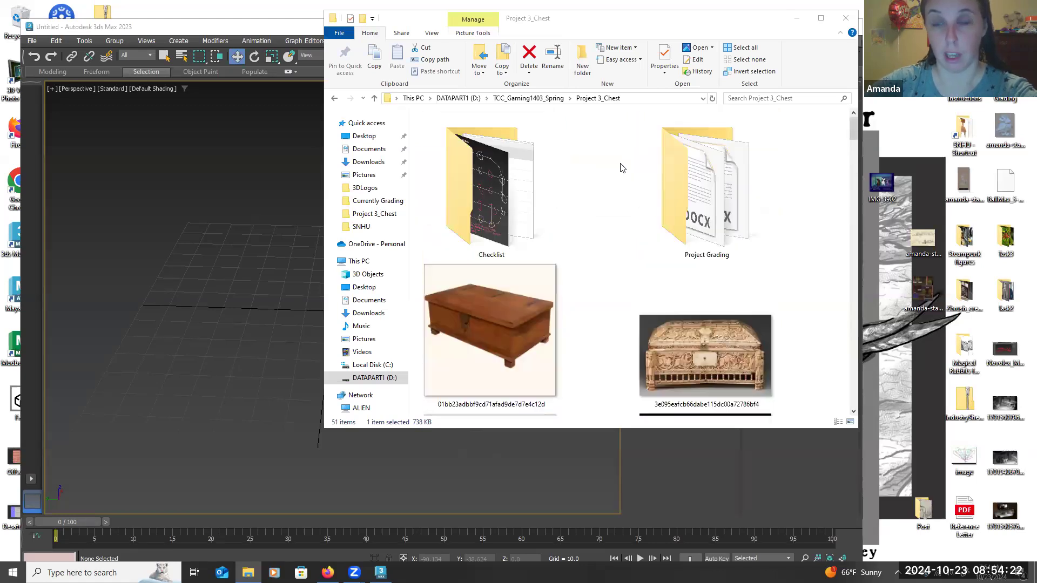
scroll(621, 168, "down", 12)
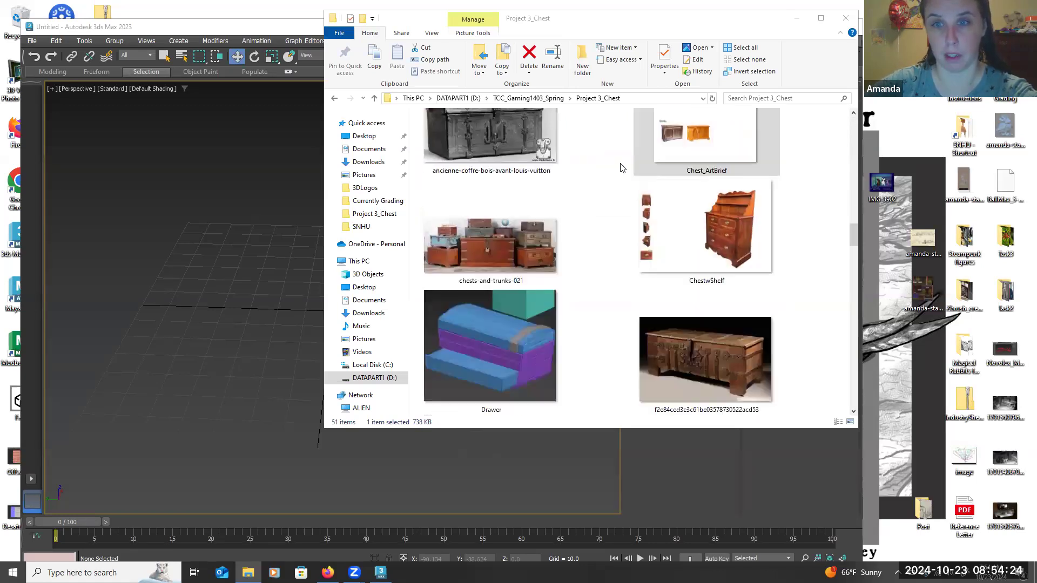
scroll(621, 168, "down", 3)
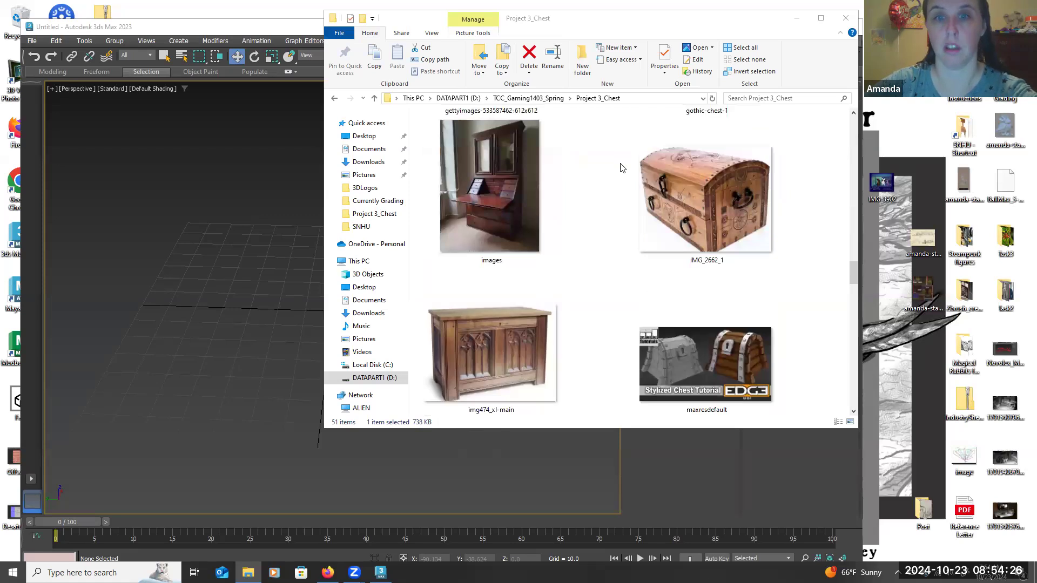
scroll(621, 167, "down", 3)
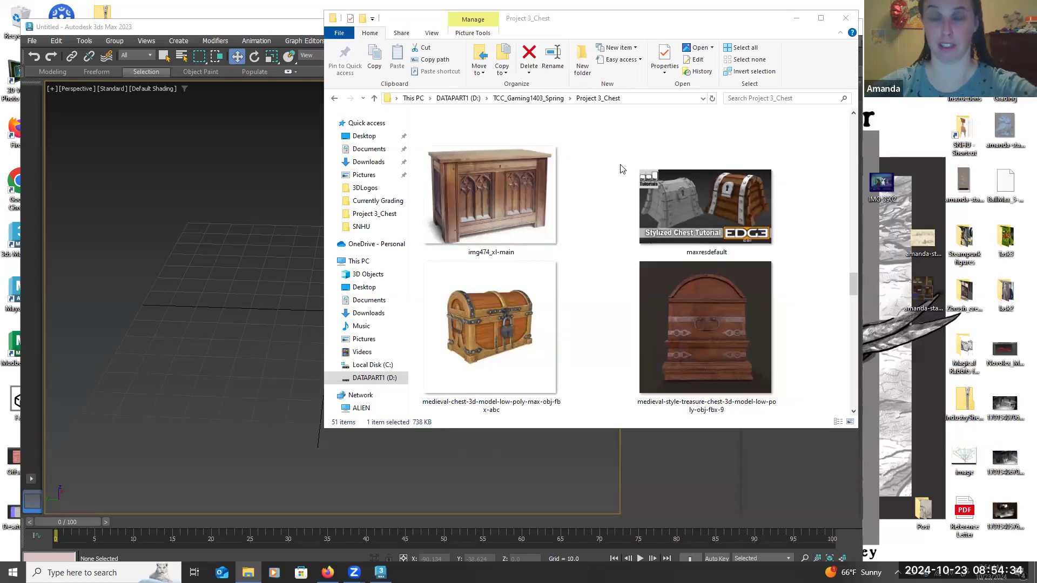
scroll(619, 198, "down", 2)
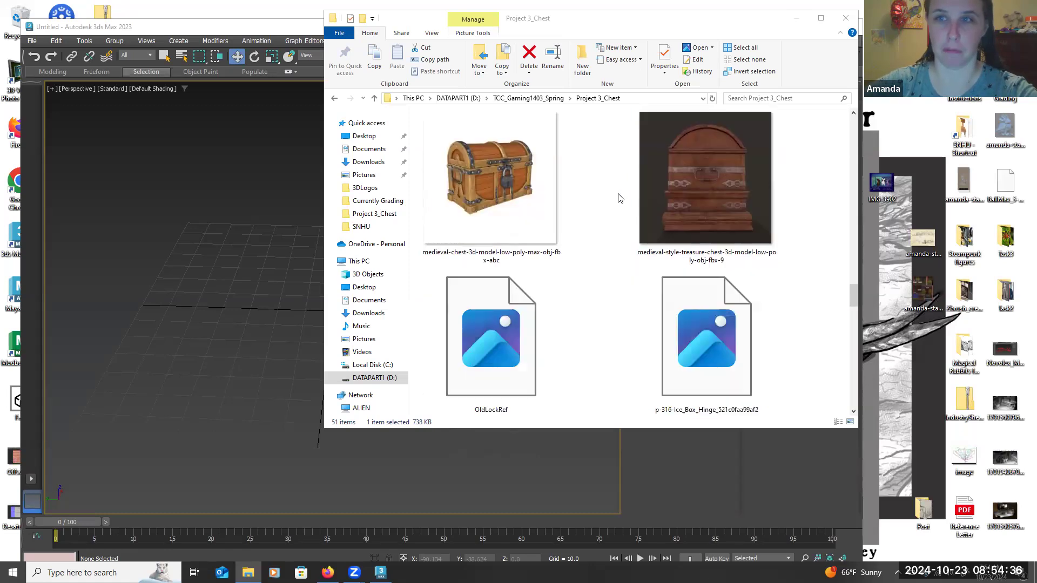
scroll(619, 198, "down", 2)
scroll(619, 199, "down", 2)
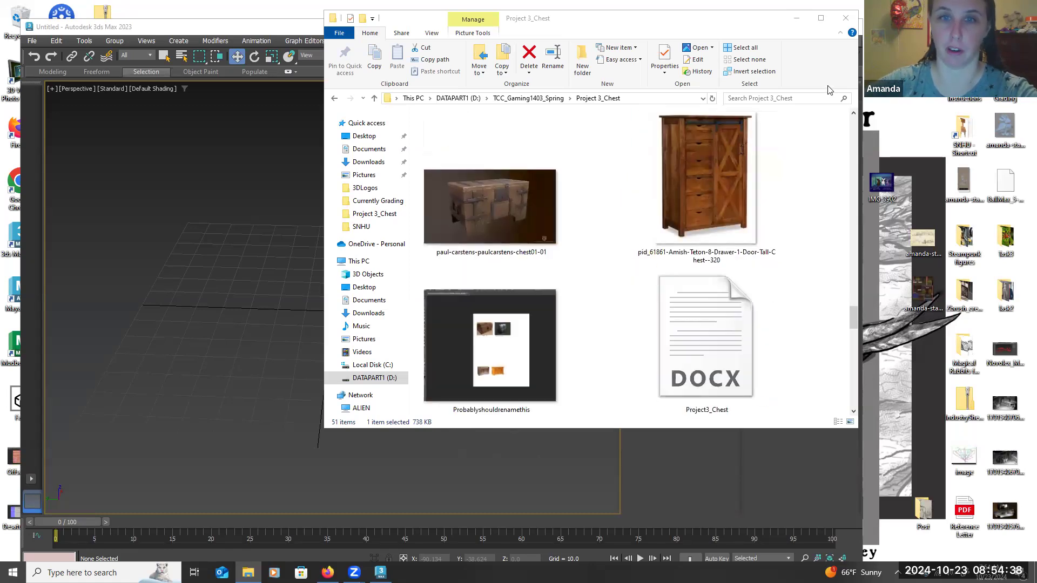
left_click(846, 19)
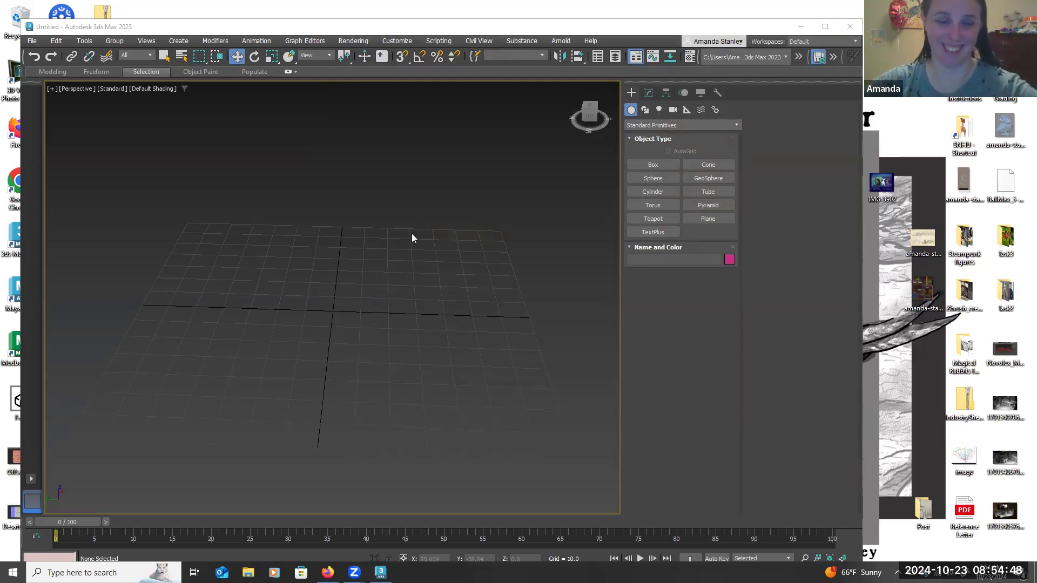
Create a standard primitive box at the grid's centre, about 60 long, 28 wide and 30 high
middle_click_drag(382, 253, 427, 263)
key("space")
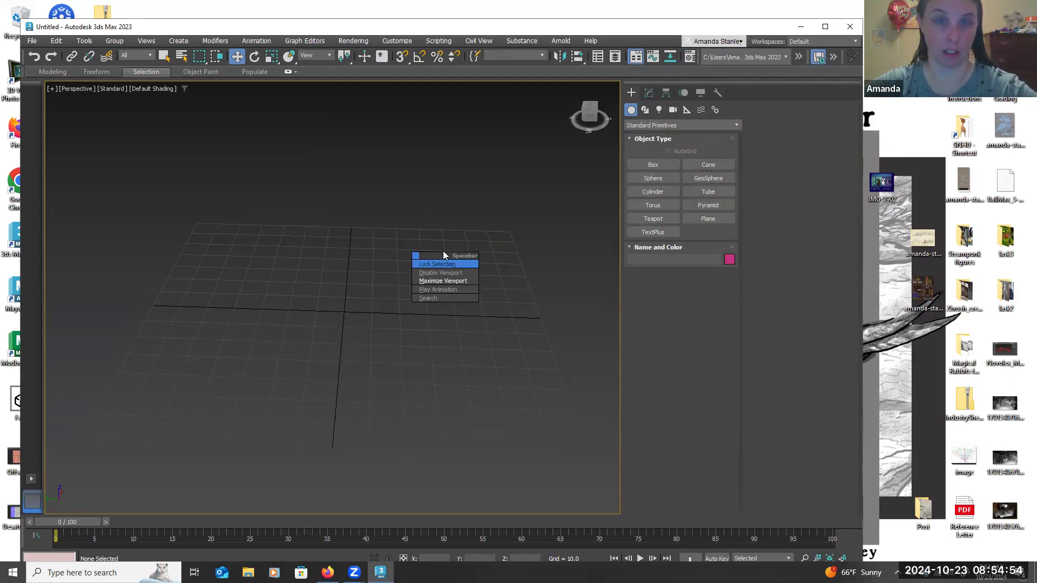
mouse_move(365, 210)
middle_mouse_down()
mouse_move(352, 220)
mouse_move(405, 215)
mouse_move(338, 200)
mouse_move(363, 201)
middle_mouse_up()
left_click(654, 165)
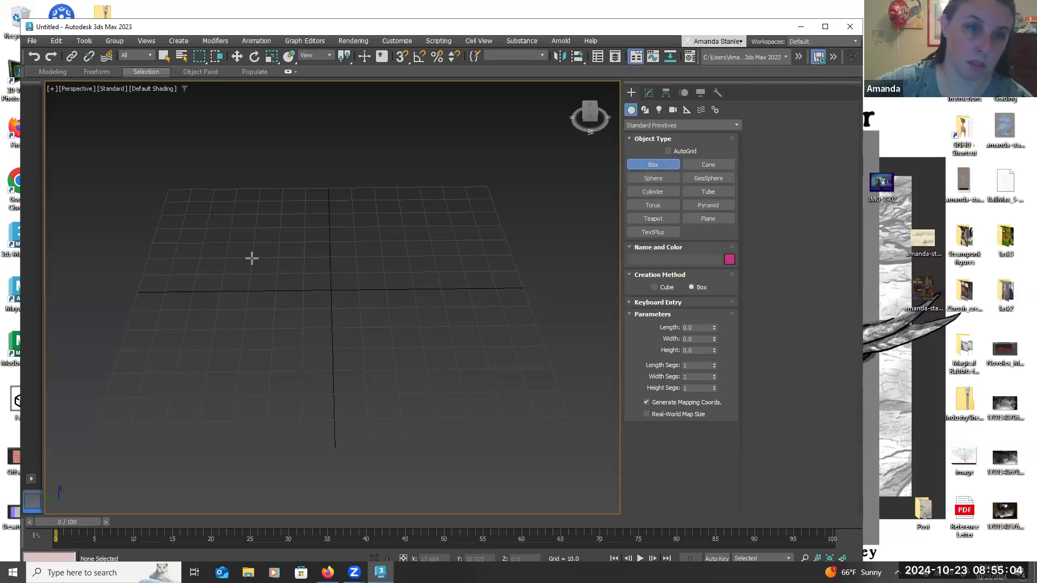
left_click_drag(252, 257, 417, 303)
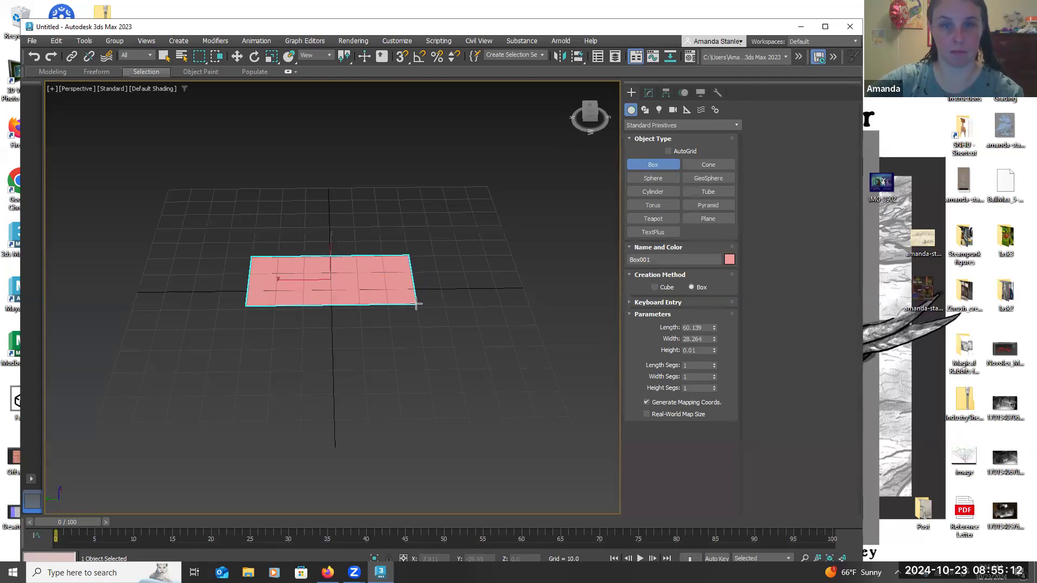
left_click_drag(415, 304, 415, 303)
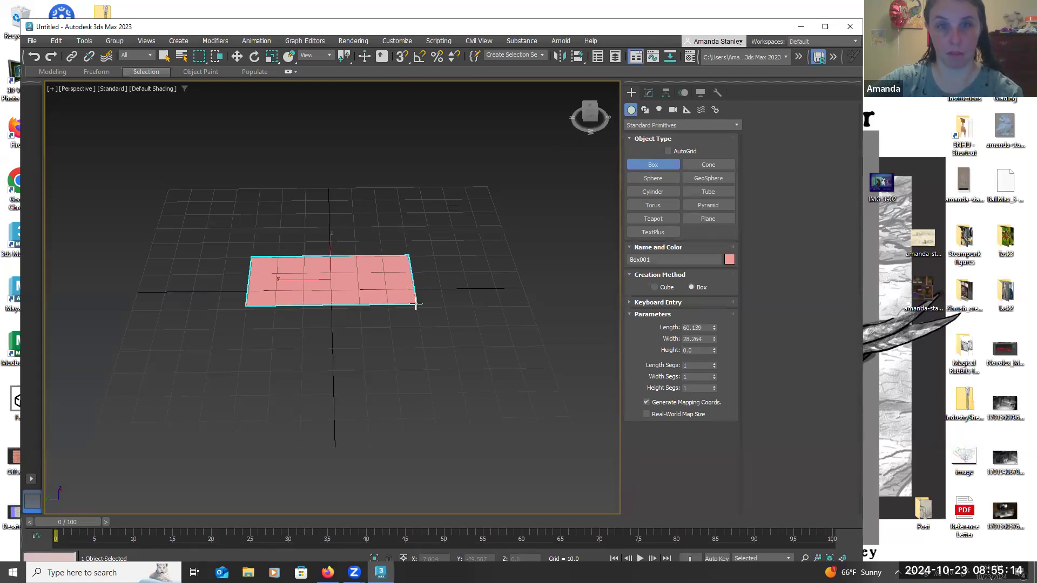
left_click(414, 225)
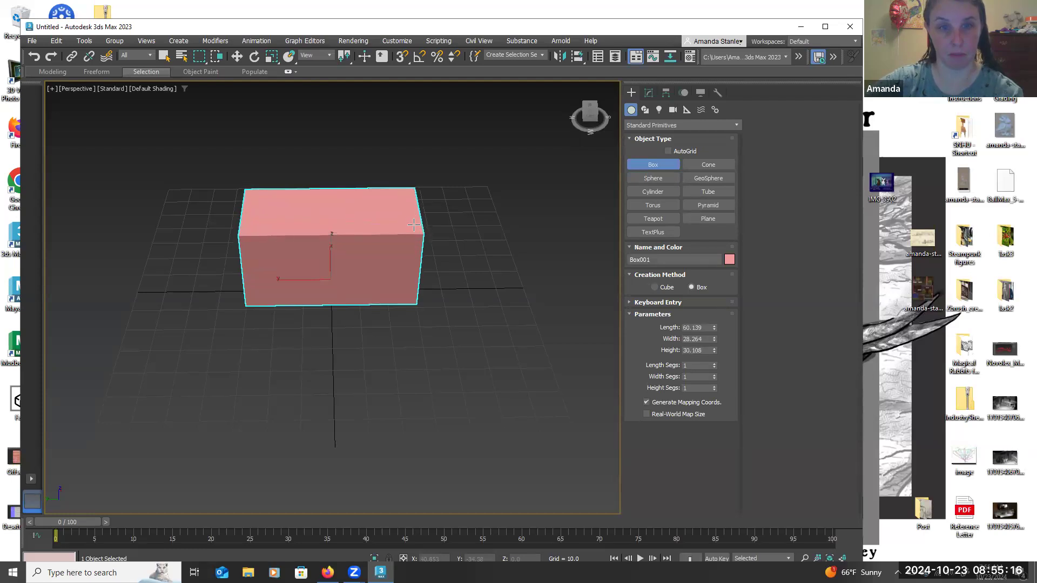
Turn on Edged Faces display in the Perspective viewport for the box
middle_click_drag(459, 292, 428, 269, "alt")
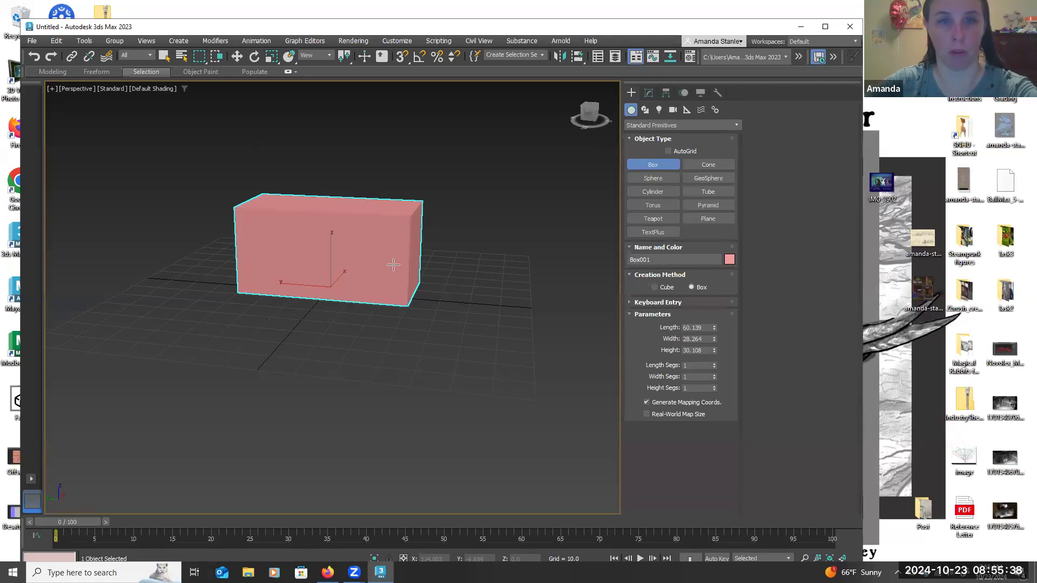
left_click(160, 88)
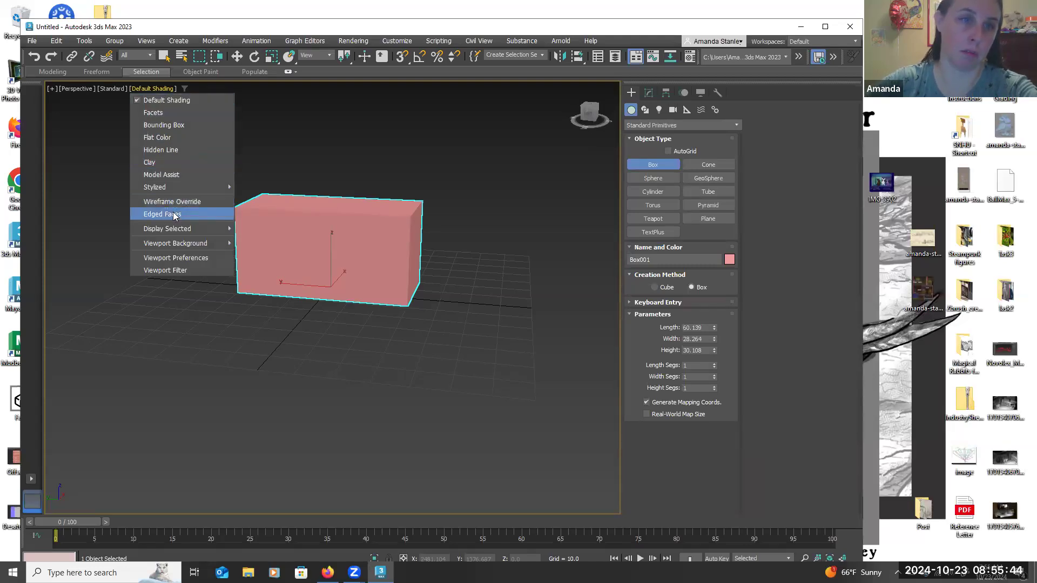
left_click(153, 216)
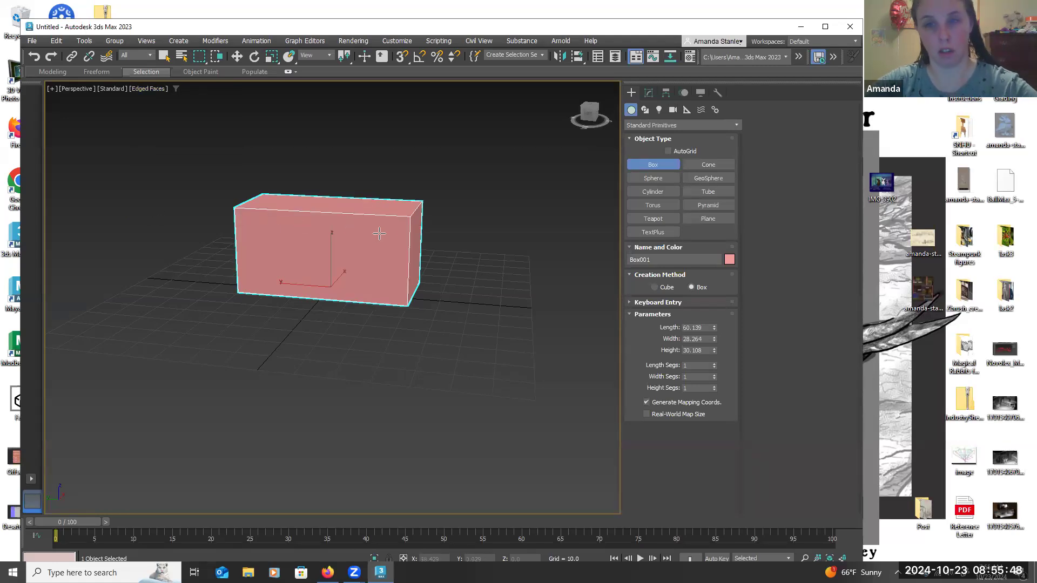
mouse_move(354, 259)
middle_mouse_down("alt")
mouse_move(340, 271)
mouse_move(349, 275)
middle_mouse_up("alt")
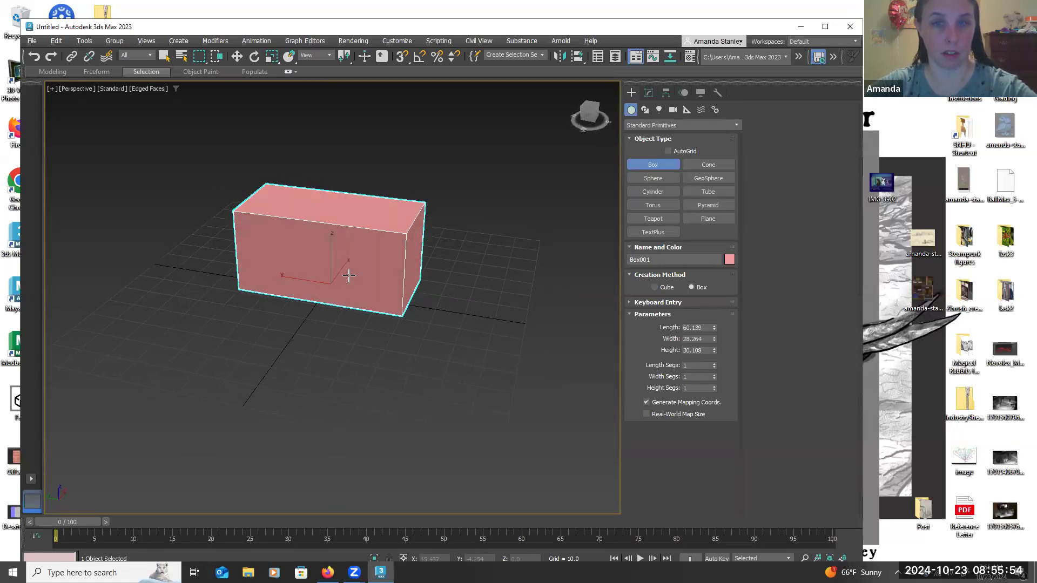
Finish box creation with the Move tool and convert the box to an Editable Poly
key("w")
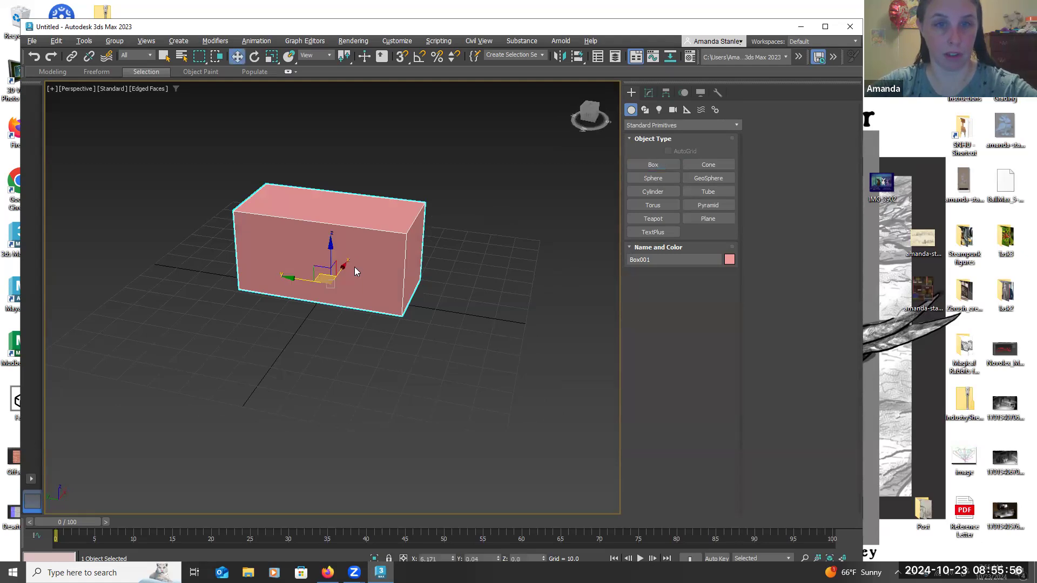
right_click(354, 267)
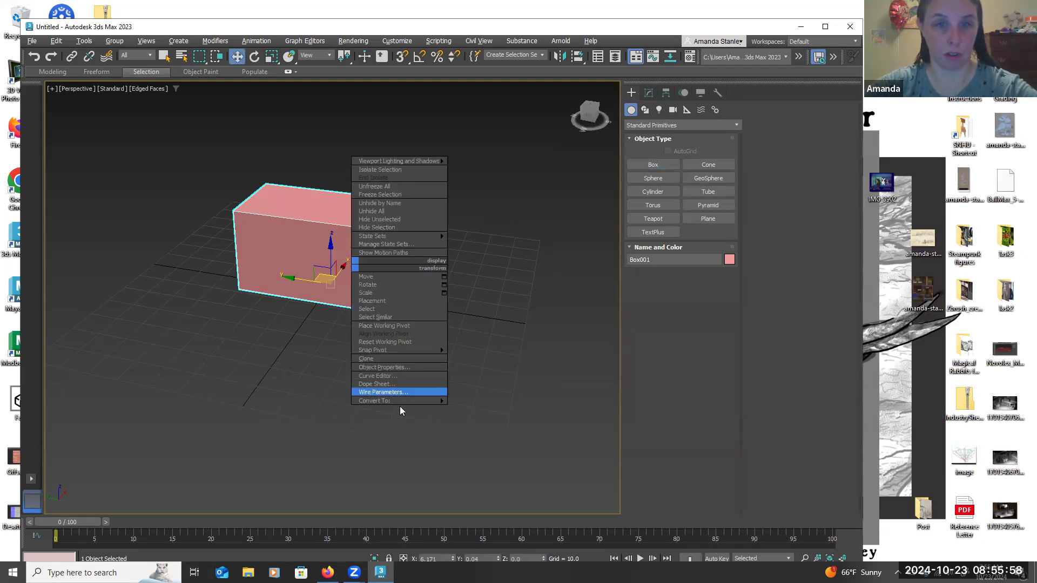
mouse_move(442, 403)
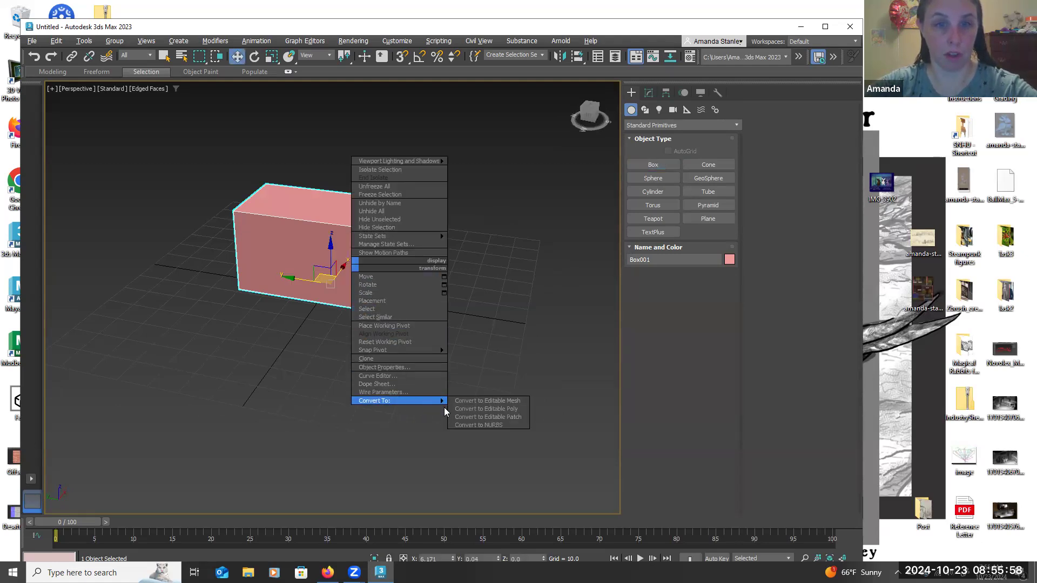
left_click(505, 409)
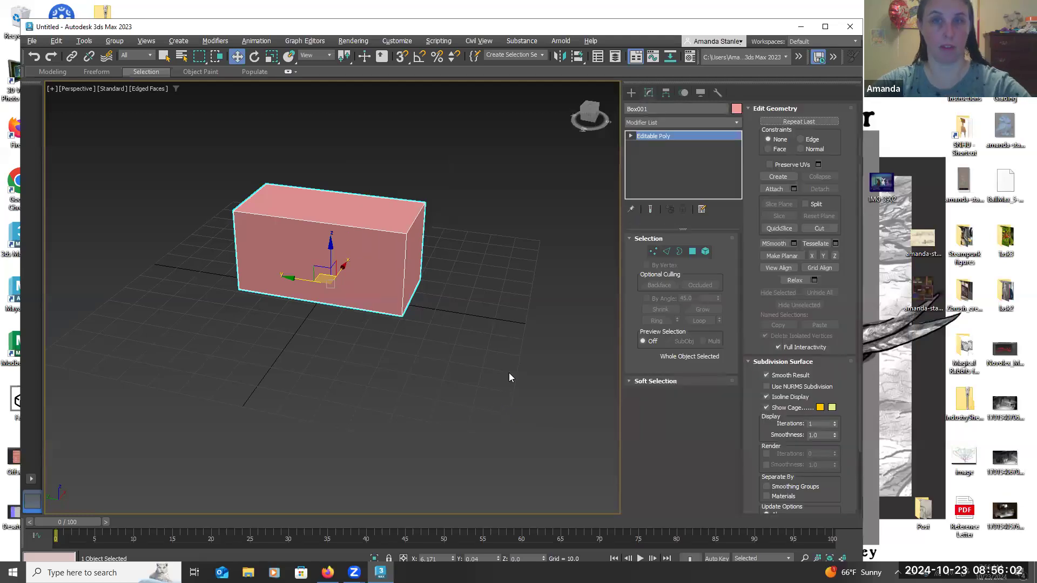
Look at the box in the Border and Vertex sub-object levels, toggling Vertex off and on
left_click(681, 256)
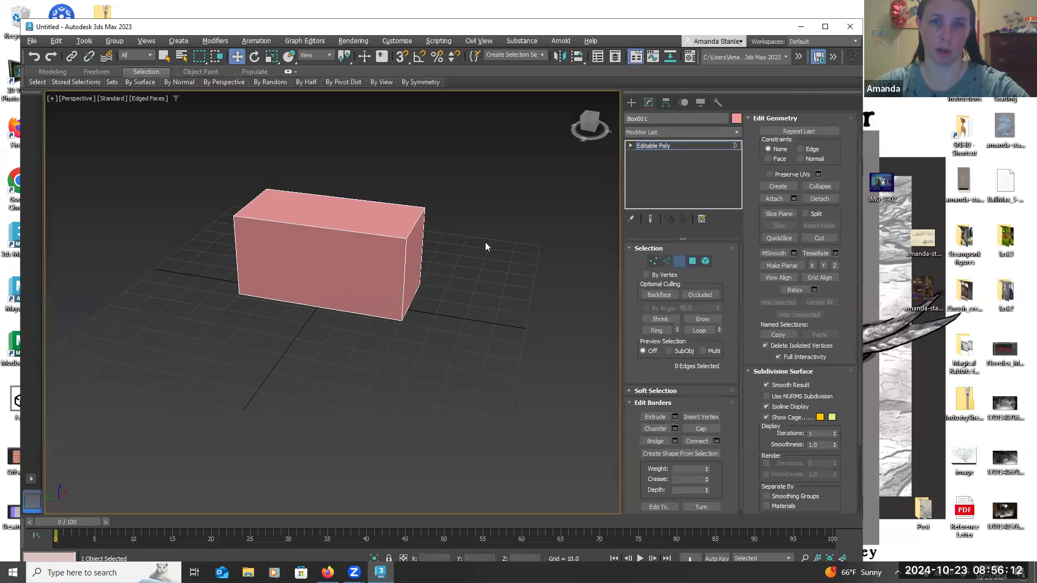
left_click(653, 261)
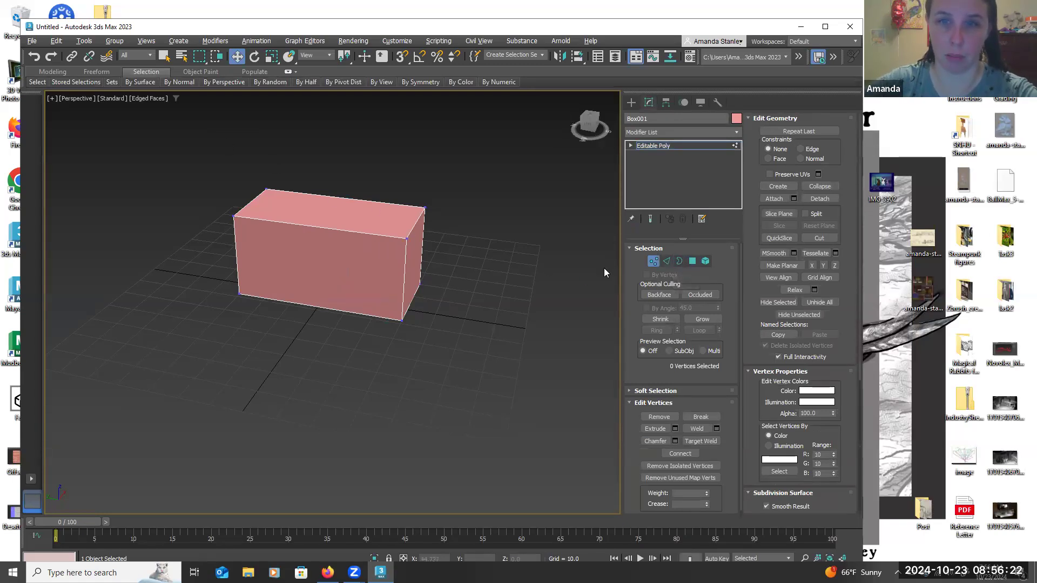
left_click(652, 261)
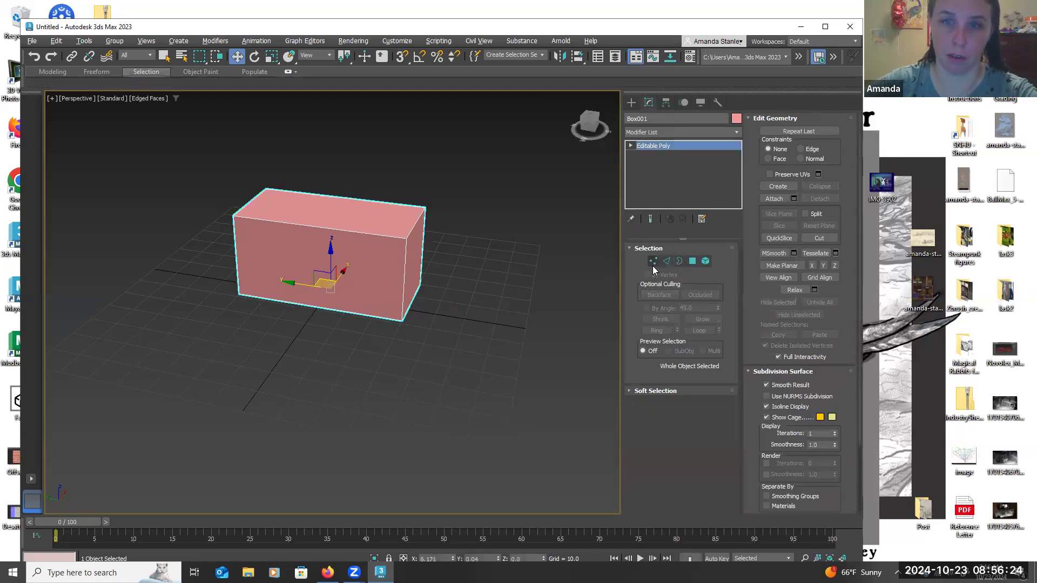
left_click(653, 262)
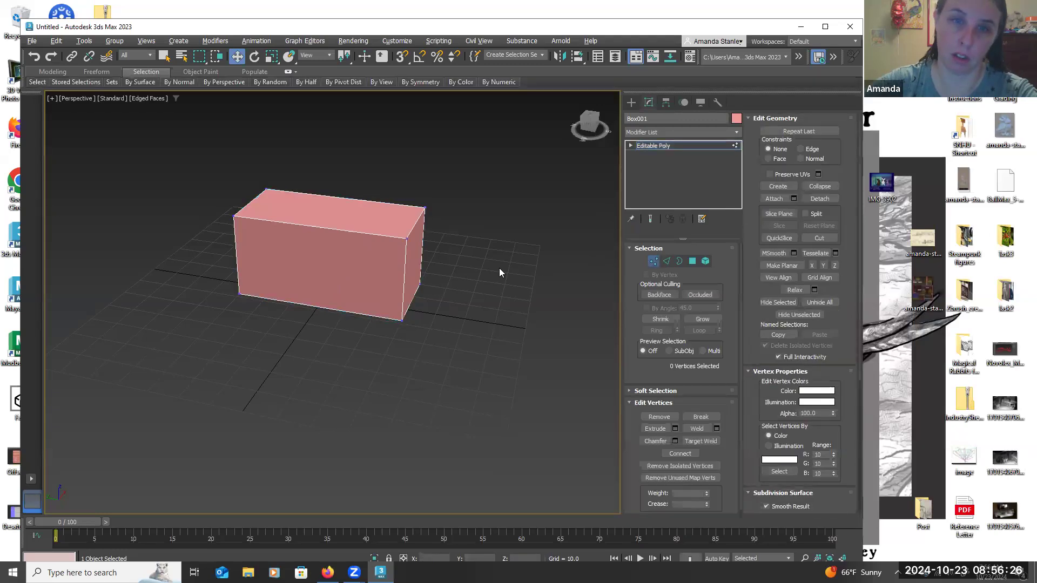
scroll(404, 229, "up", 2)
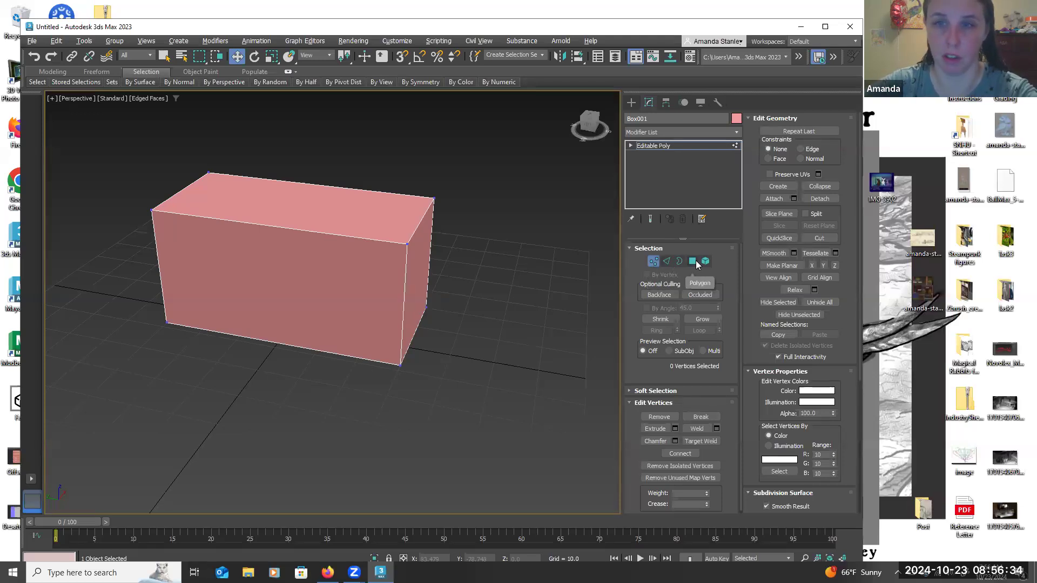
At Edge level, select one vertical corner edge of the box and extend the selection to all four vertical edges with Ring
left_click(666, 261)
mouse_move(517, 270)
middle_mouse_down("alt")
mouse_move(533, 249)
mouse_move(506, 254)
mouse_move(517, 259)
middle_mouse_up("alt")
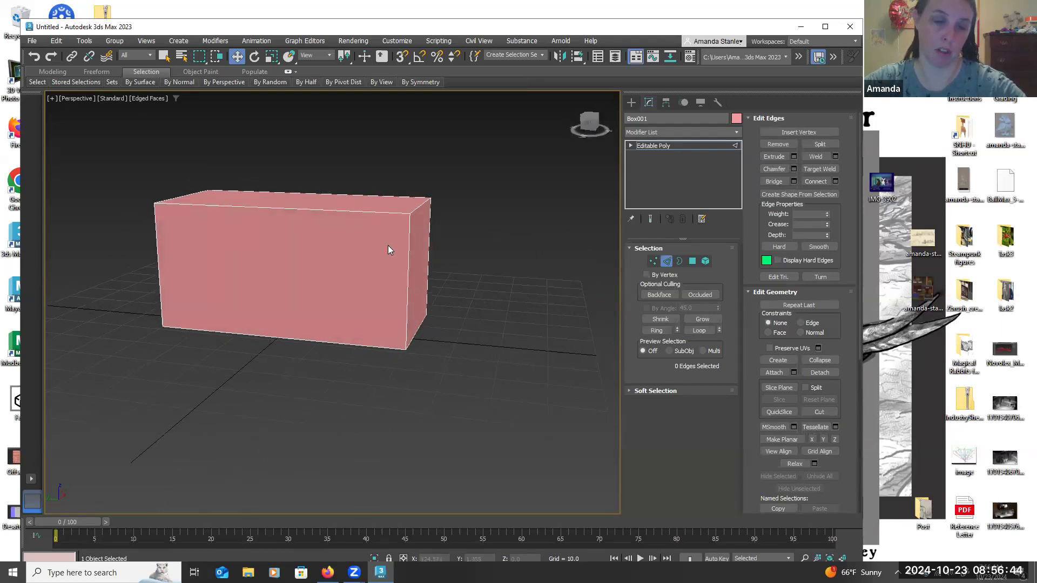
left_click(409, 241)
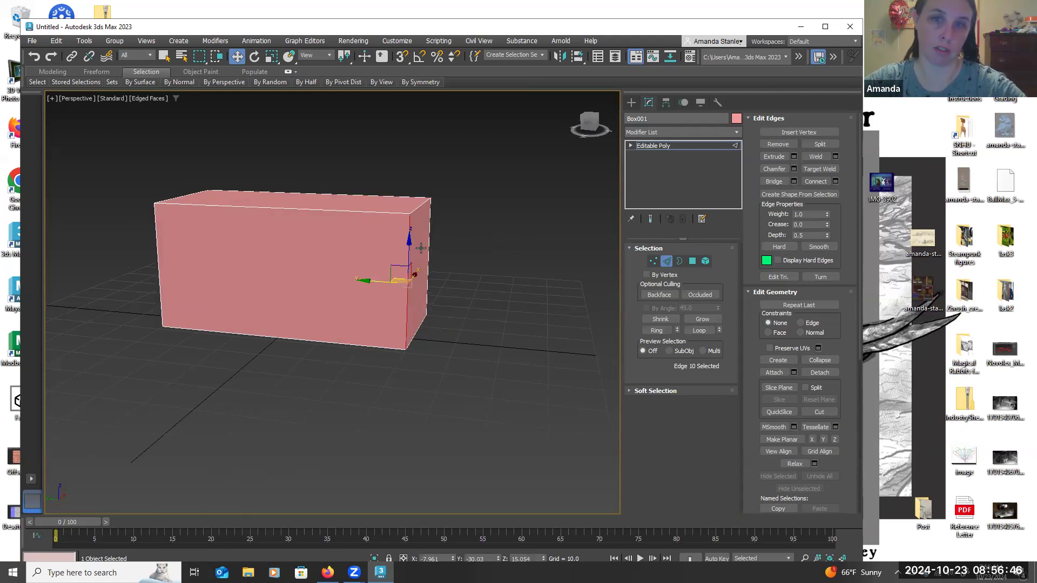
left_click(661, 332)
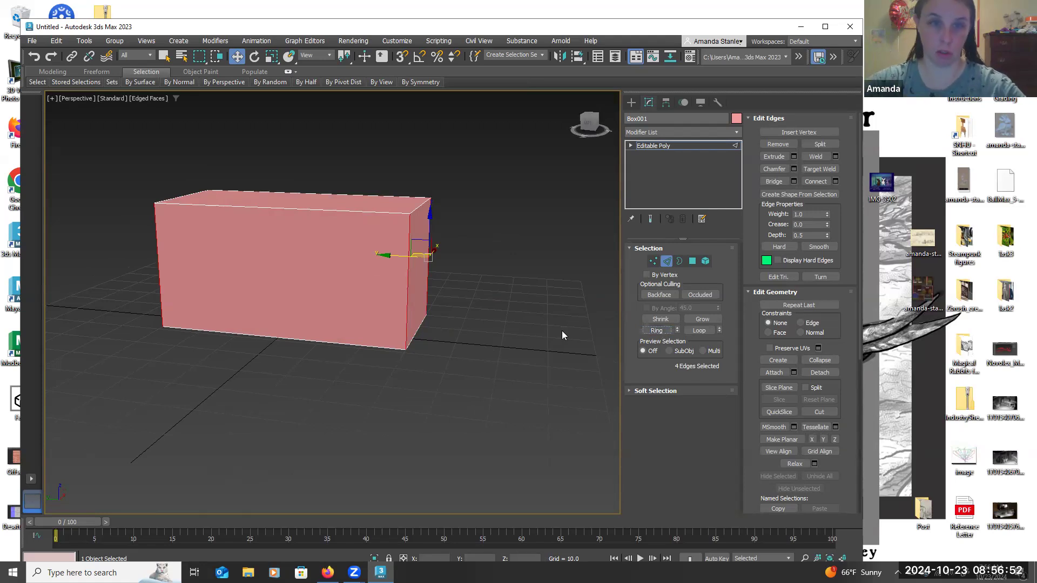
left_click_drag(154, 244, 583, 258)
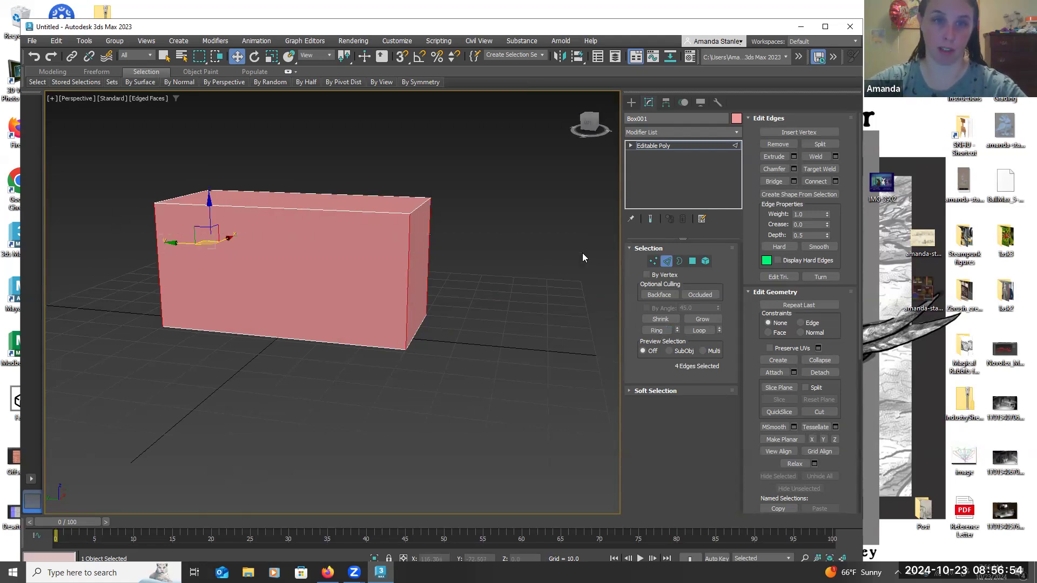
left_click(612, 322)
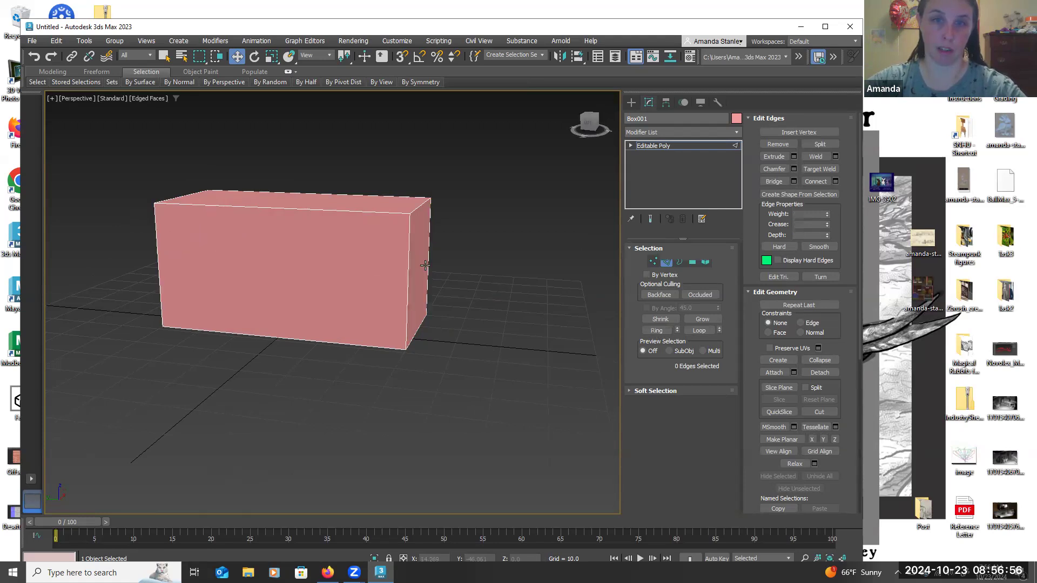
left_click(404, 259)
left_click(656, 330)
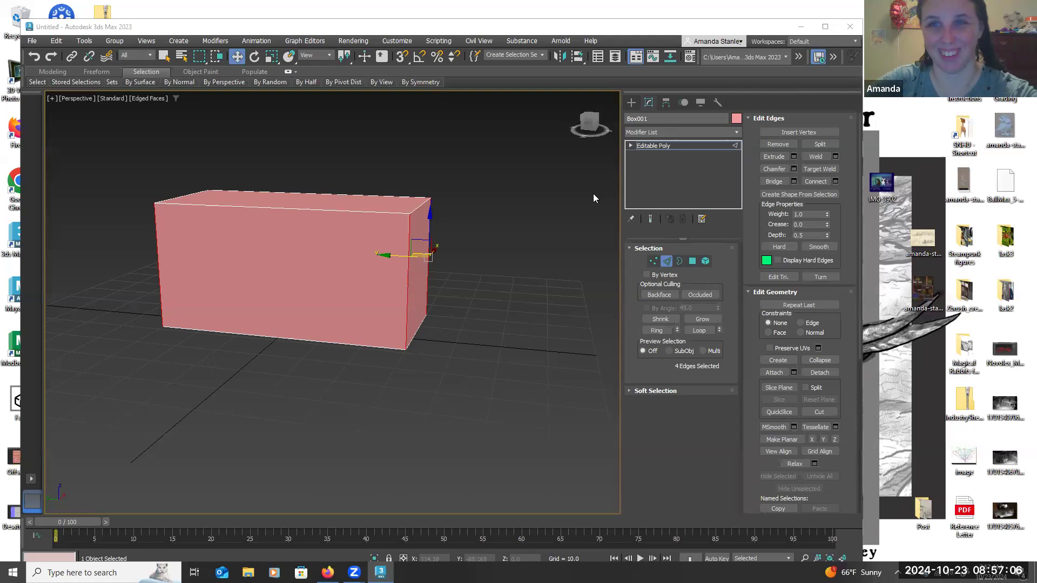
Connect the four vertical edges with 1 segment, pinch 4 and slide 63 to place an edge loop near the box's top
left_click(836, 182)
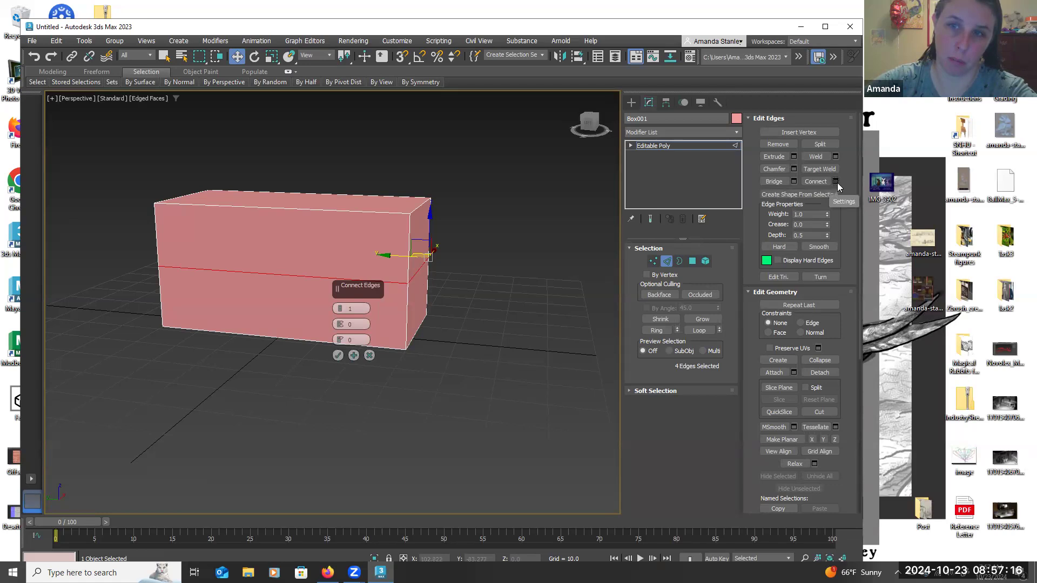
left_click_drag(344, 290, 529, 109)
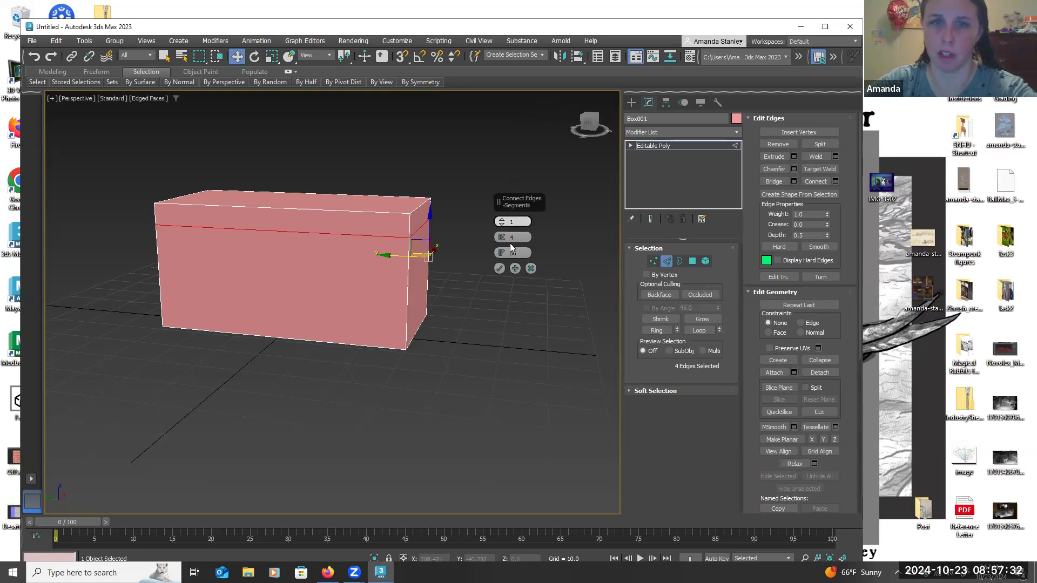
left_click_drag(502, 256, 501, 251)
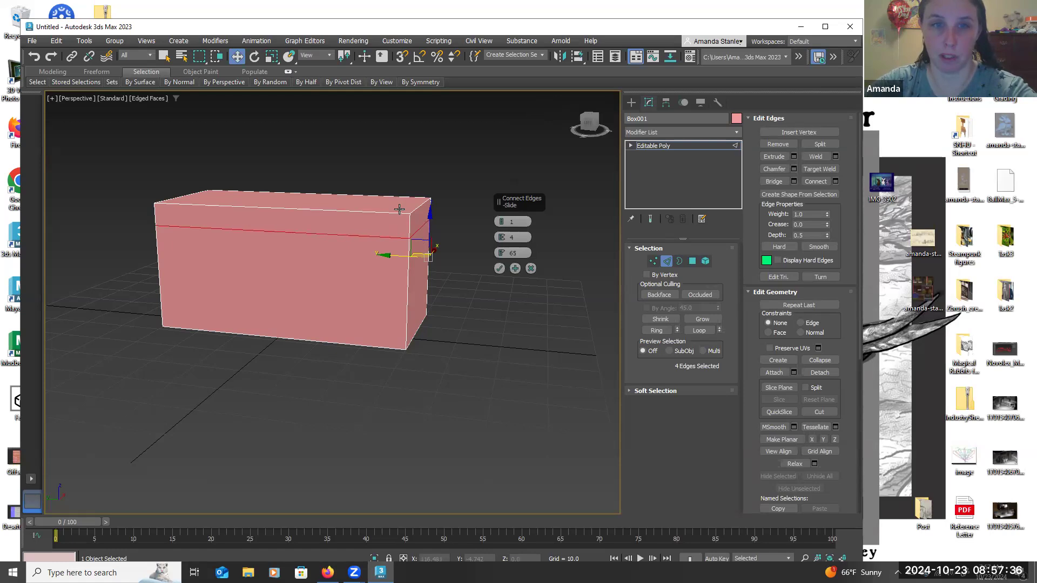
left_click_drag(507, 253, 508, 264)
left_click(498, 269)
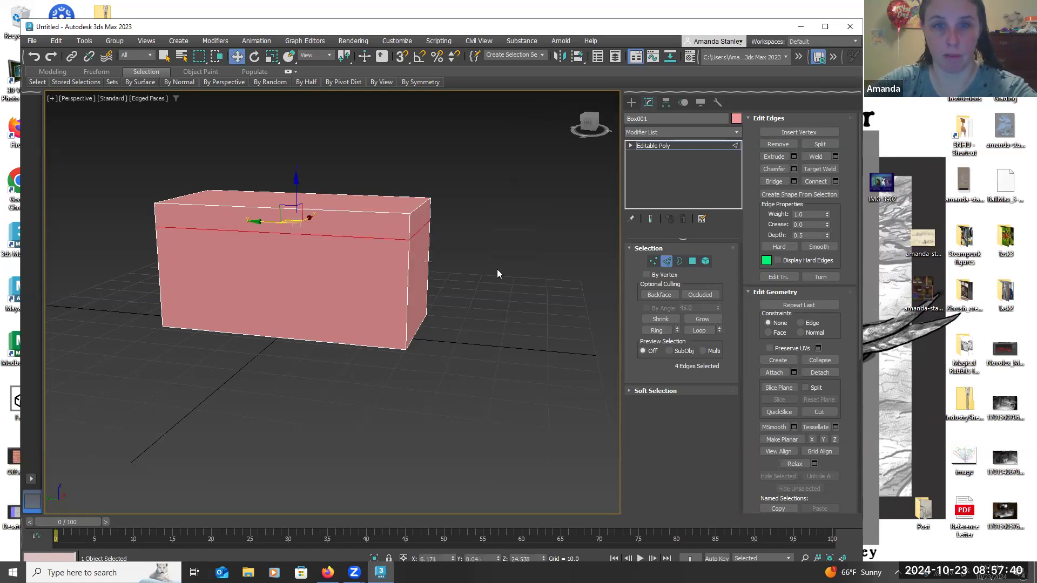
Select the box's top polygon, grow the selection to the band above the edge loop, and detach it as an object named Lid
mouse_move(497, 251)
middle_mouse_down("alt")
mouse_move(491, 264)
mouse_move(502, 270)
middle_mouse_up("alt")
left_click(693, 262)
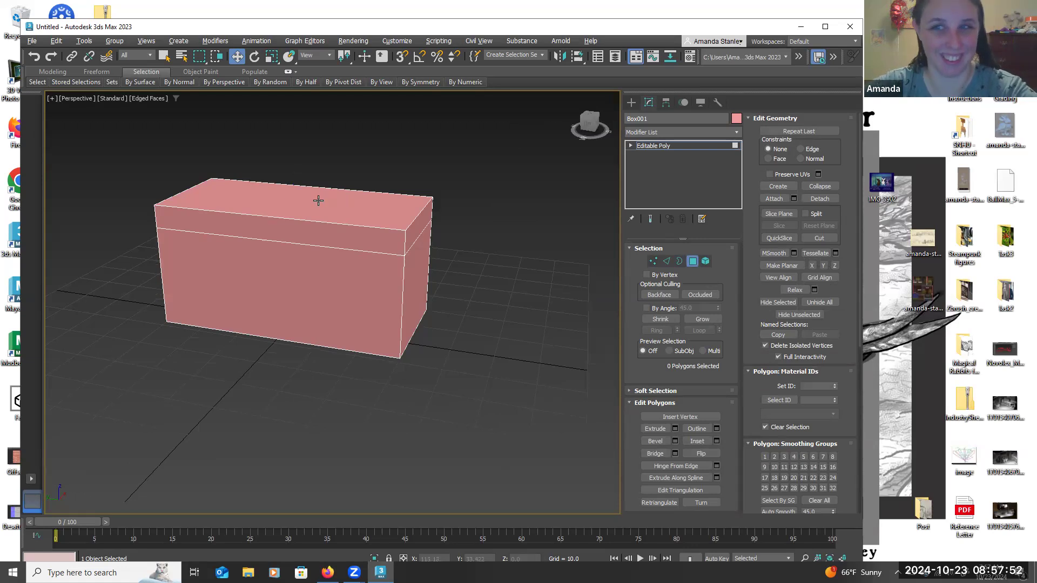
left_click(319, 198)
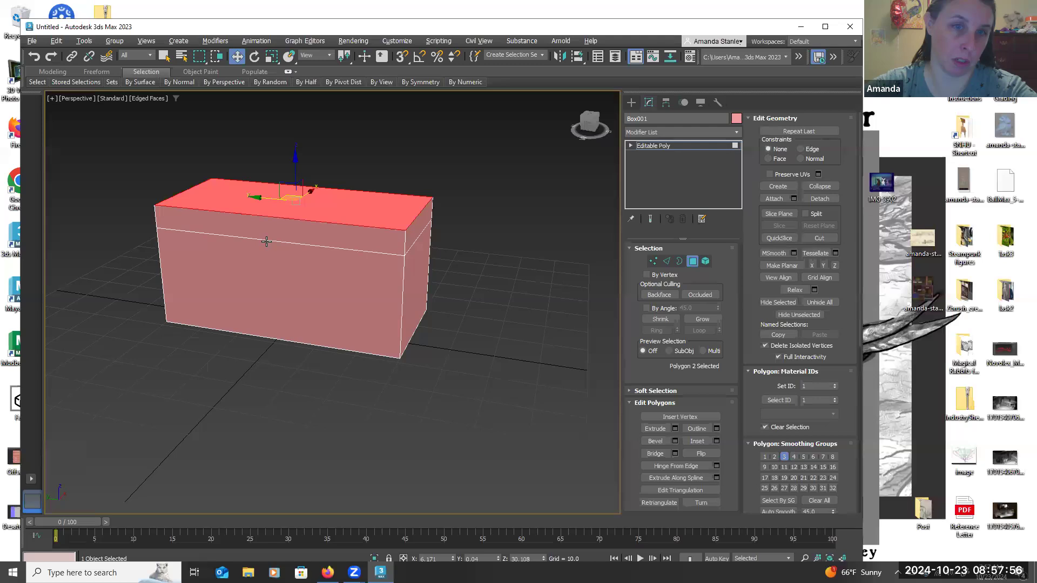
left_click(708, 319)
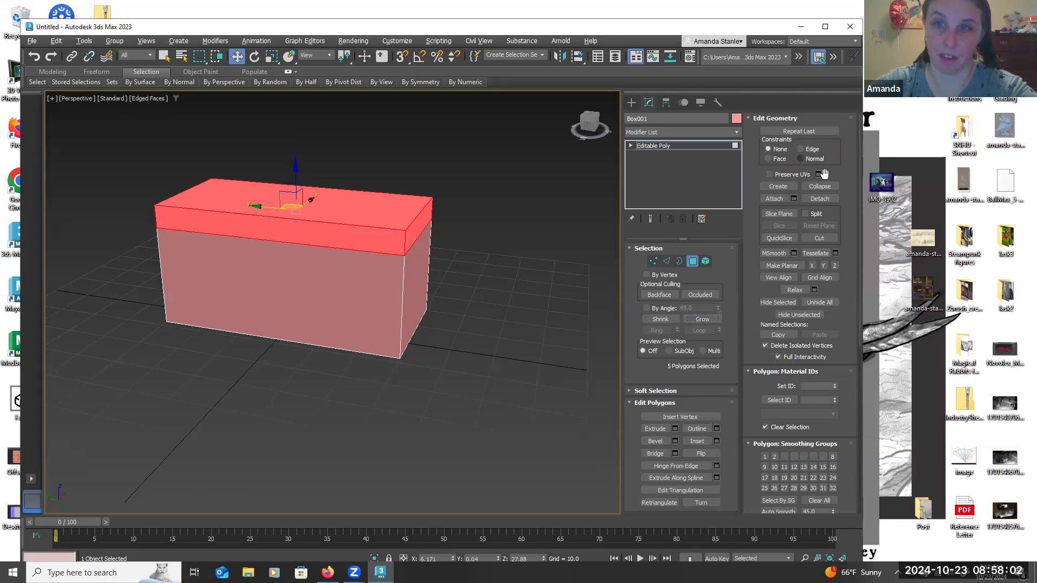
left_click(820, 198)
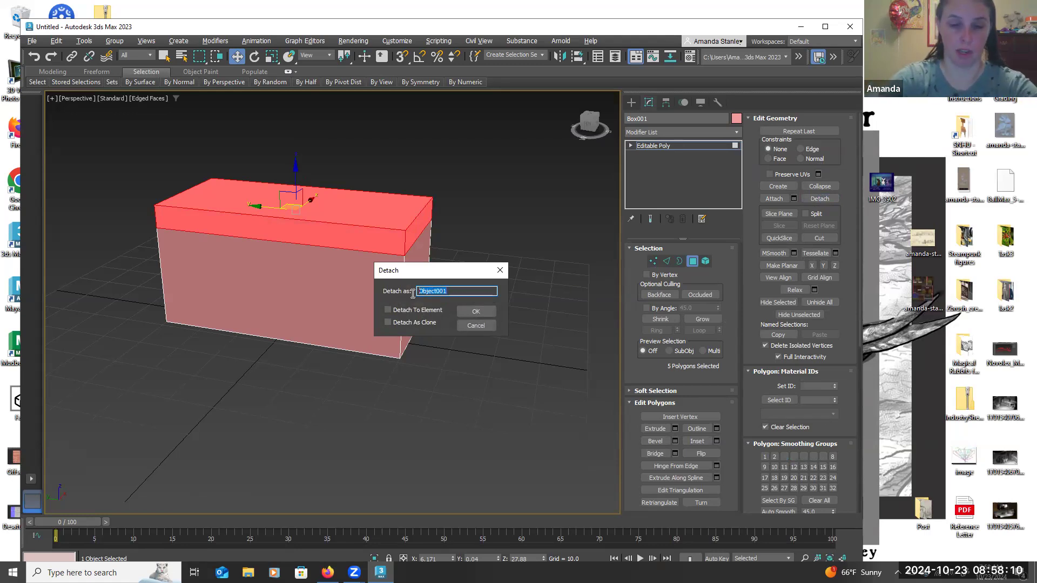
type("Li")
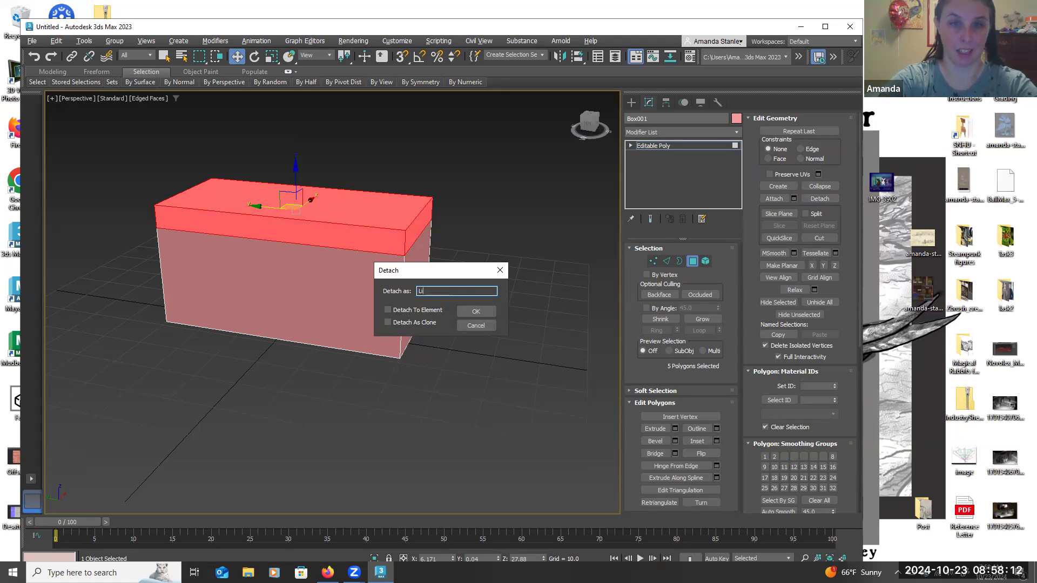
type("d")
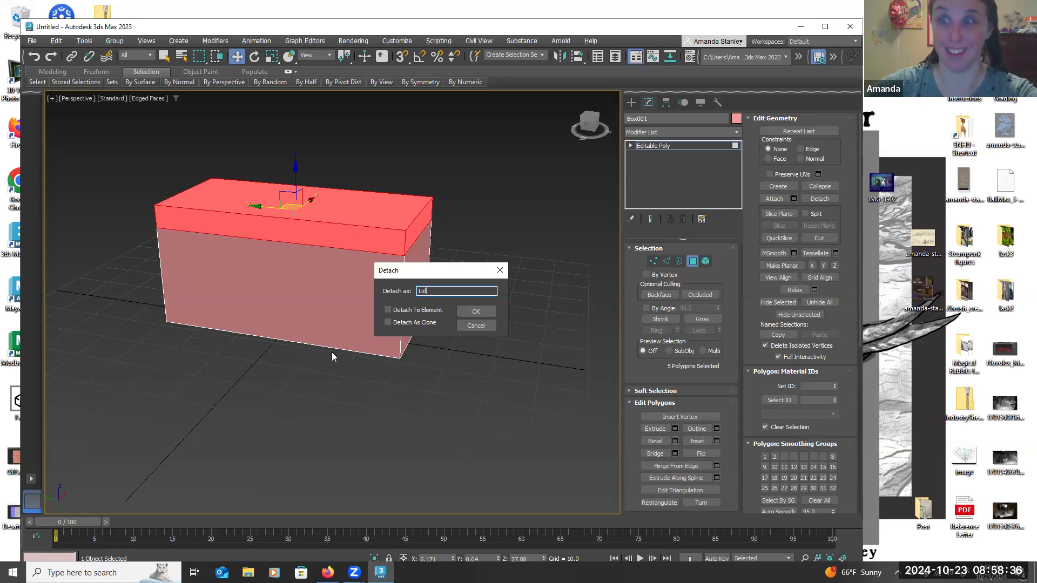
left_click(477, 316)
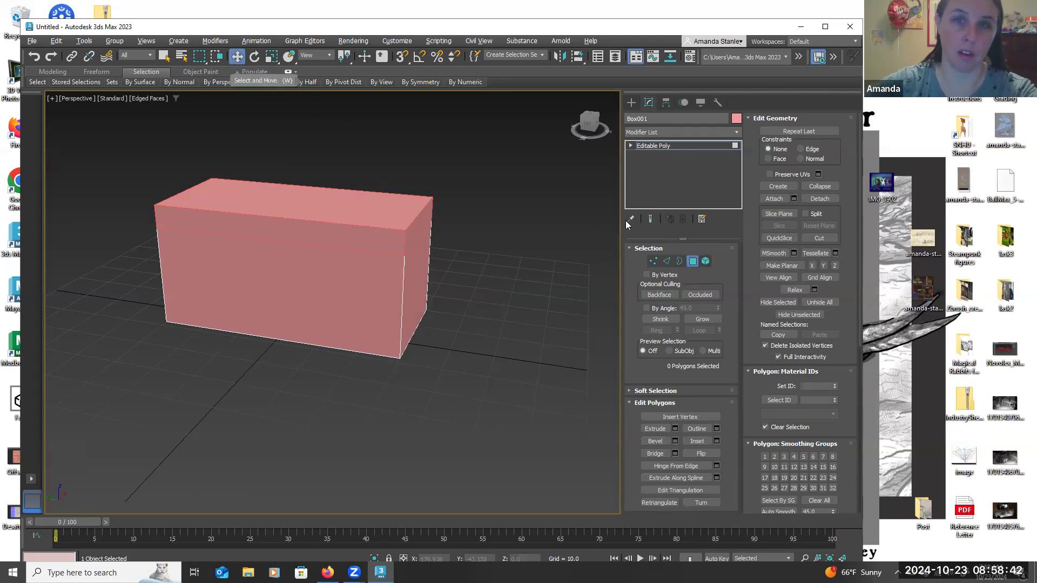
Leave Polygon level, select the lid and move it along Y well clear of the chest body
left_click(693, 260)
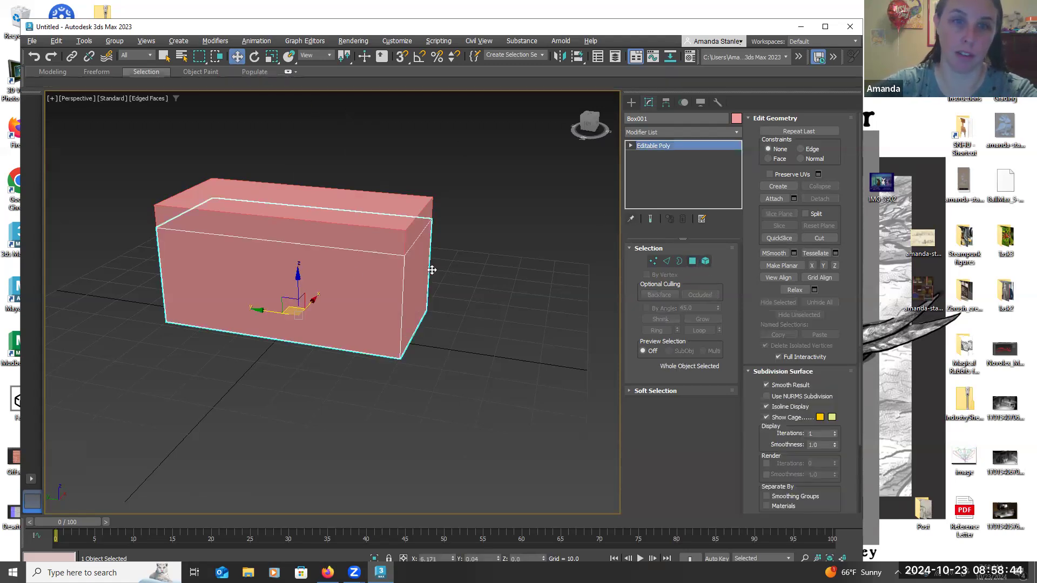
left_click(360, 221)
left_click_drag(265, 311, 3, 264)
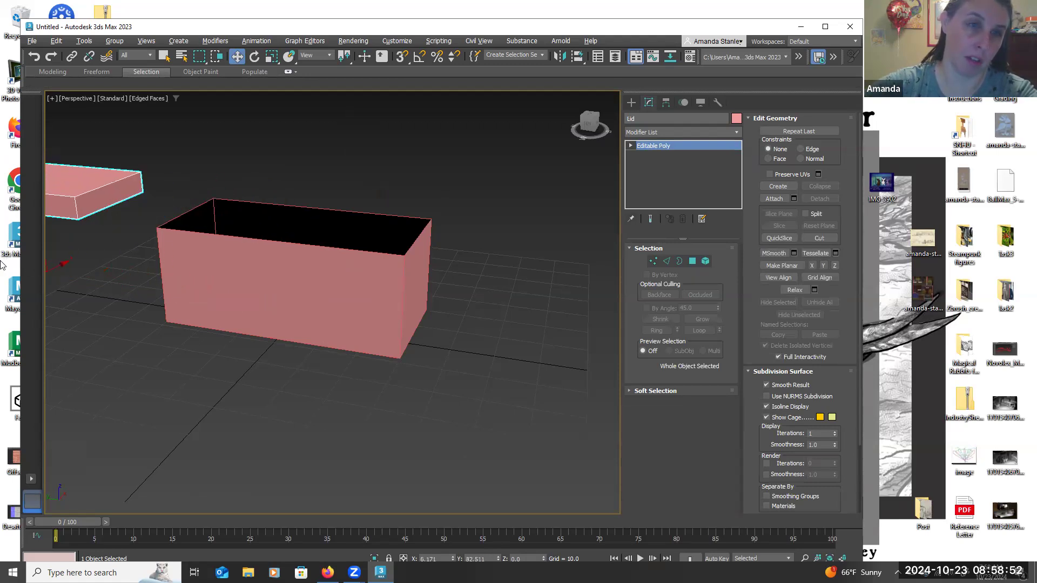
Select the open top border of the chest body and cap it
left_click(266, 255)
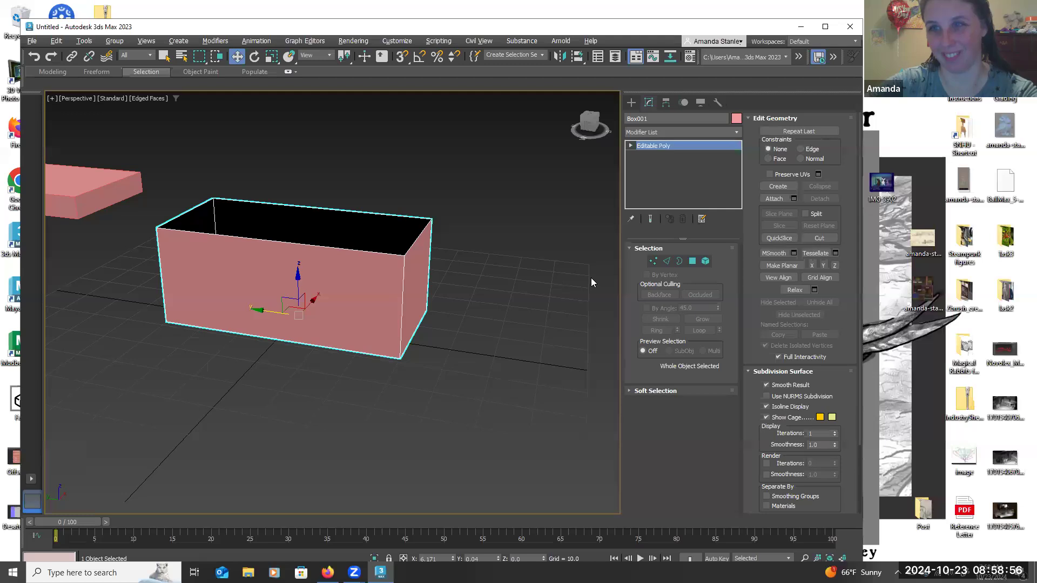
left_click(678, 263)
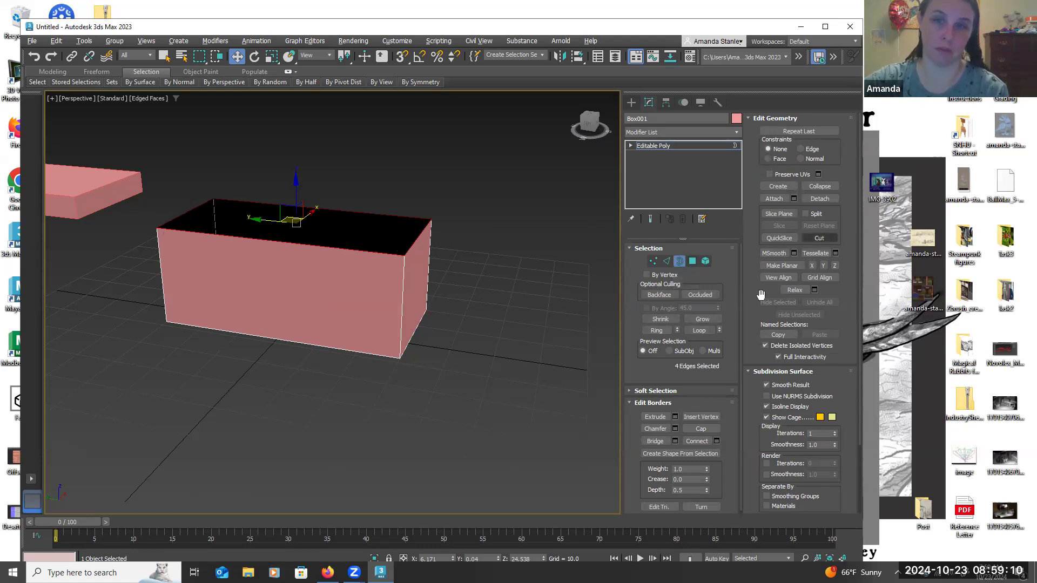
left_click(701, 429)
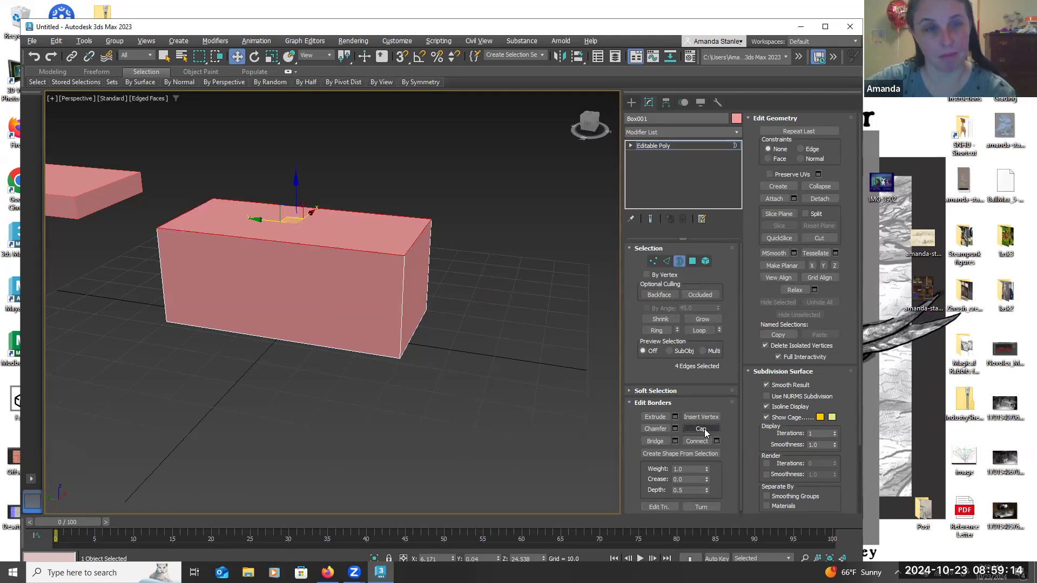
left_click(503, 297)
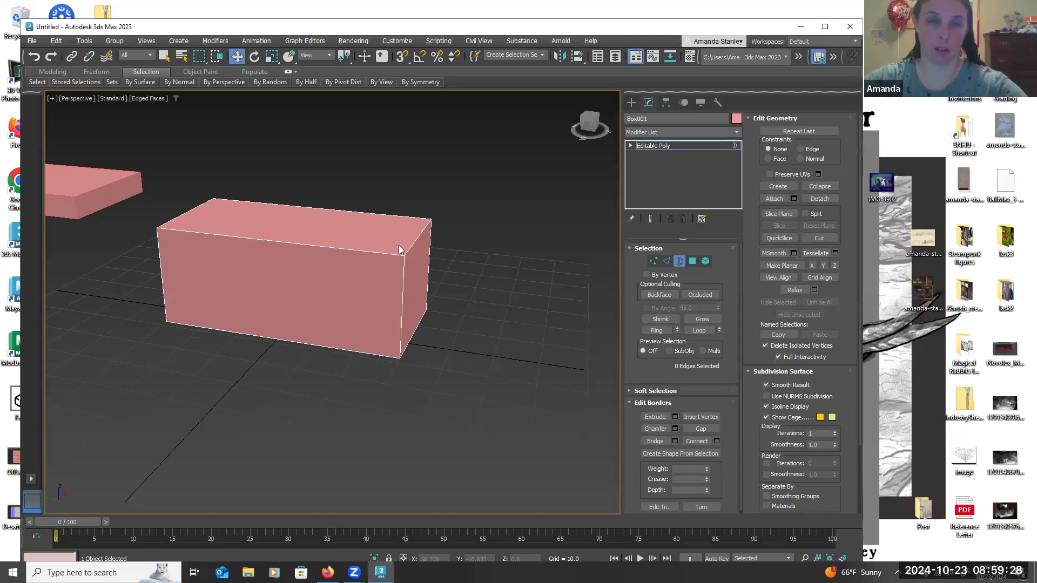
middle_click_drag(377, 273, 252, 204, "alt")
mouse_move(333, 303)
middle_mouse_down("alt")
mouse_move(357, 287)
mouse_move(339, 293)
middle_mouse_up("alt")
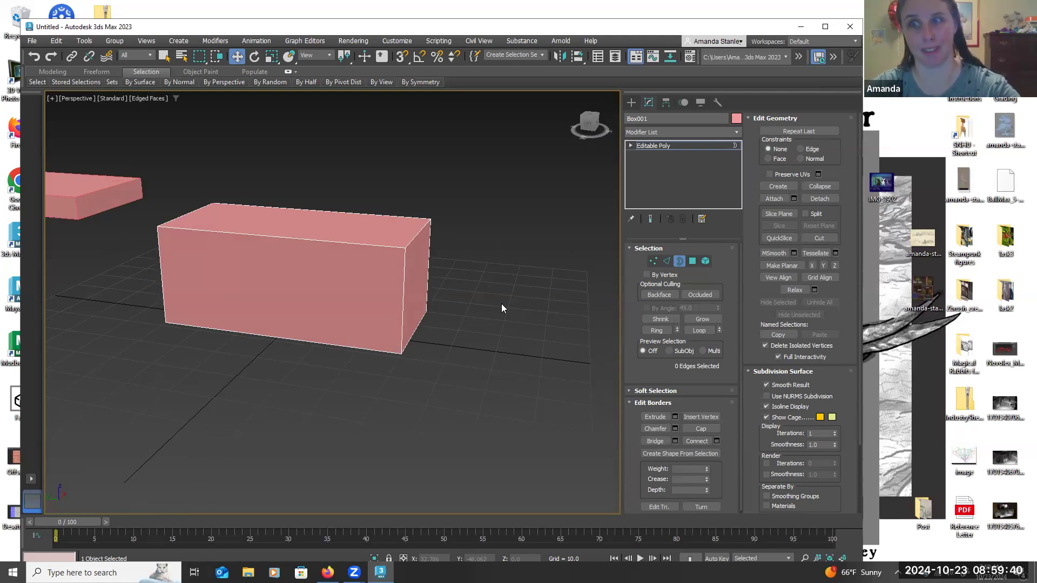
mouse_move(436, 312)
middle_mouse_down("alt")
mouse_move(456, 316)
mouse_move(446, 313)
middle_mouse_up("alt")
middle_click_drag(491, 287, 526, 289)
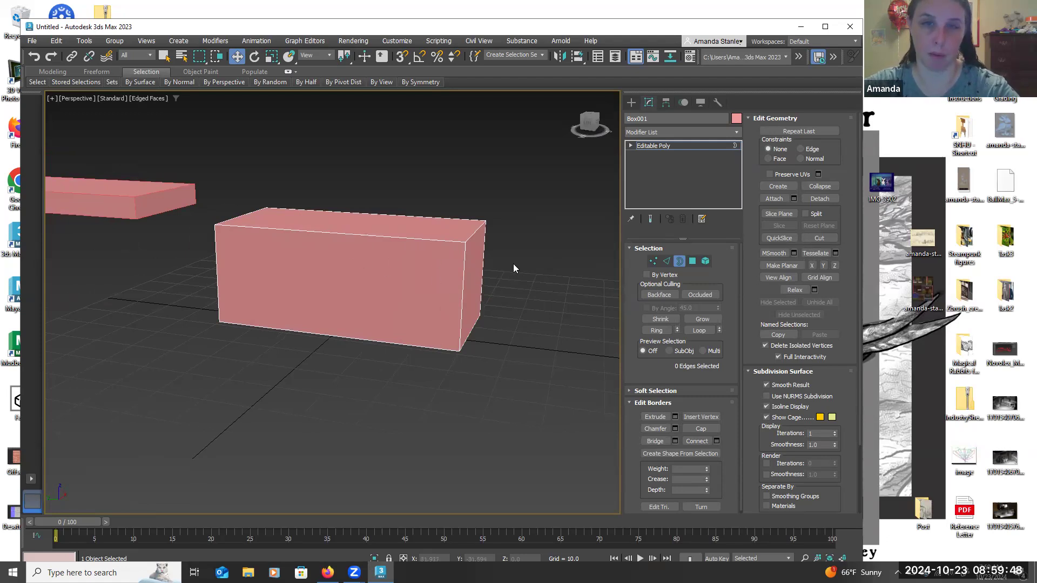
mouse_move(467, 280)
middle_mouse_down("alt")
mouse_move(458, 284)
mouse_move(468, 279)
middle_mouse_up("alt")
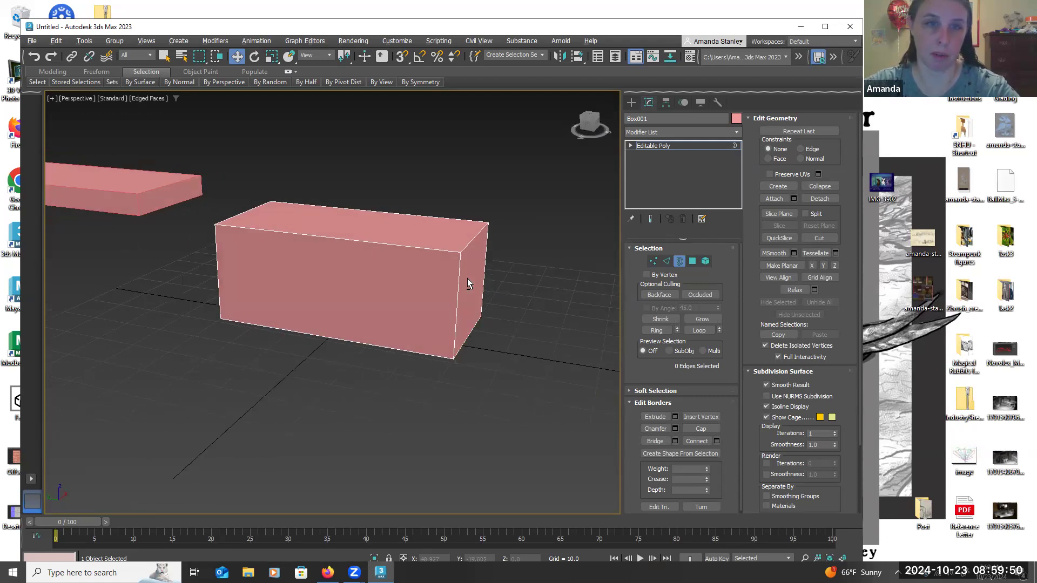
Select the four long horizontal edges of the chest body and connect them with 2 segments, pinch 57 and slide 0
left_click(668, 263)
left_click(667, 265)
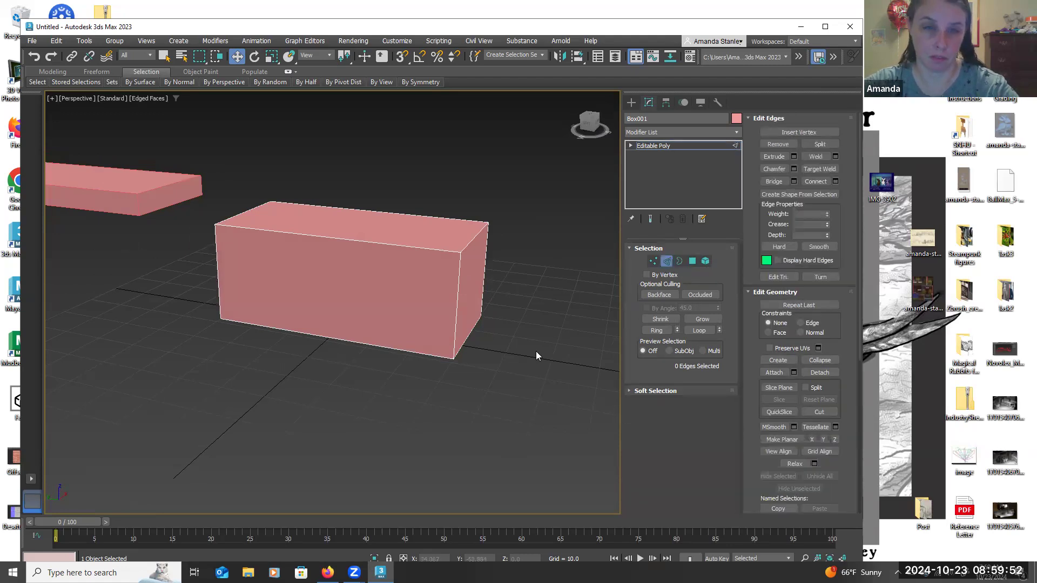
middle_click_drag(553, 348, 445, 330, "alt")
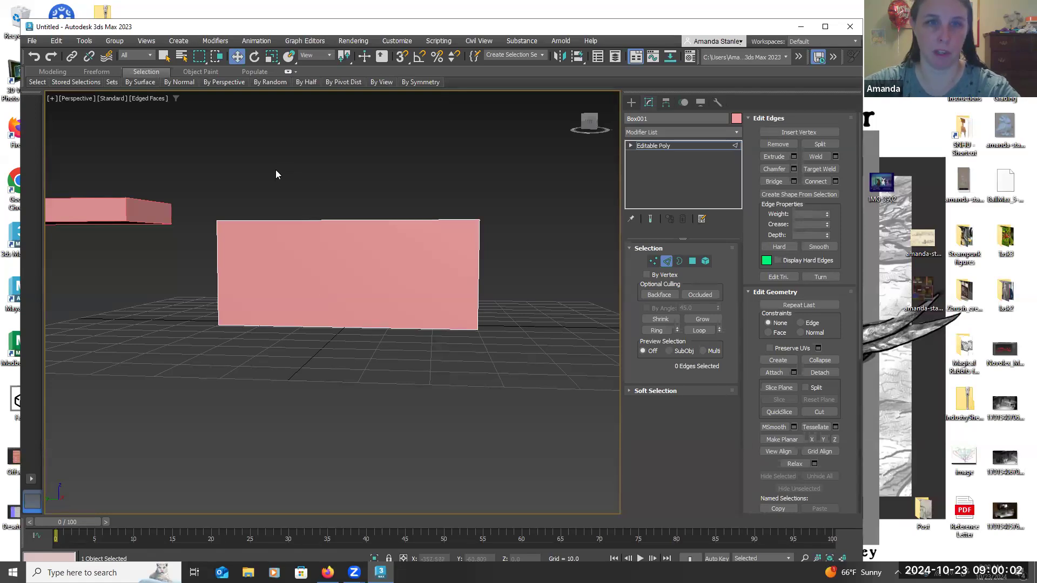
left_click_drag(453, 339, 438, 350)
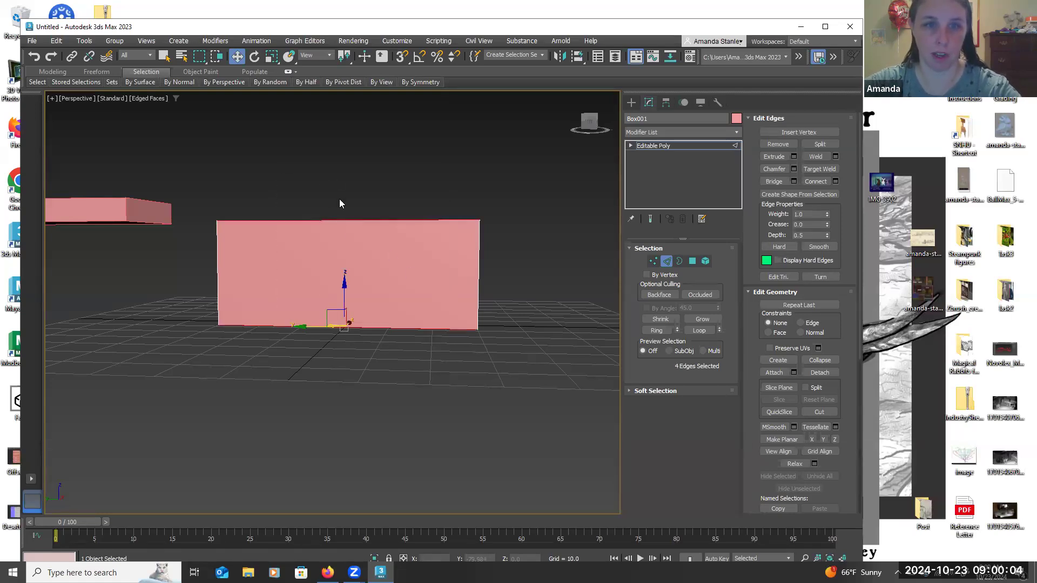
left_click_drag(265, 160, 461, 381)
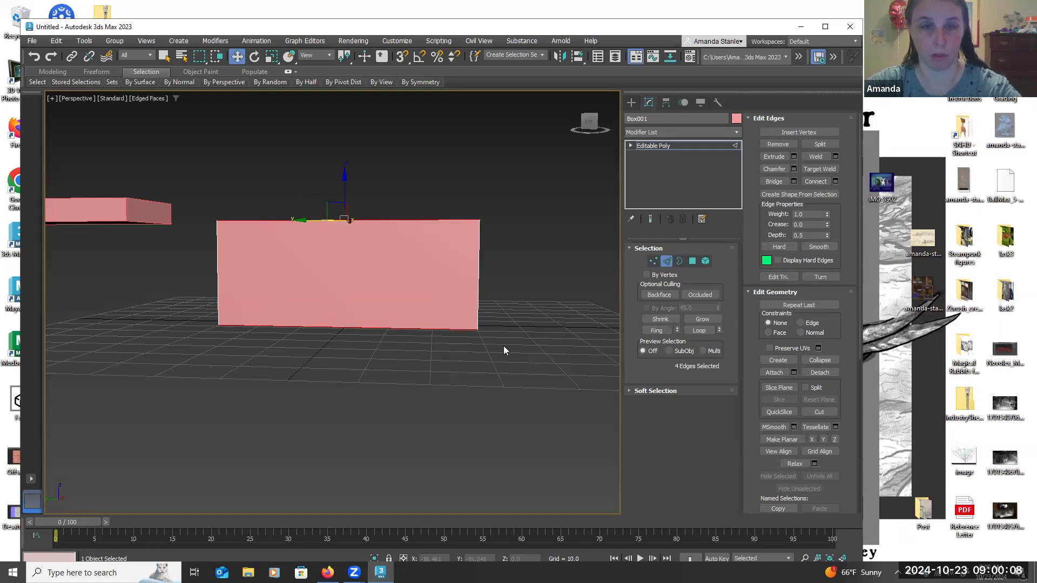
left_click(836, 182)
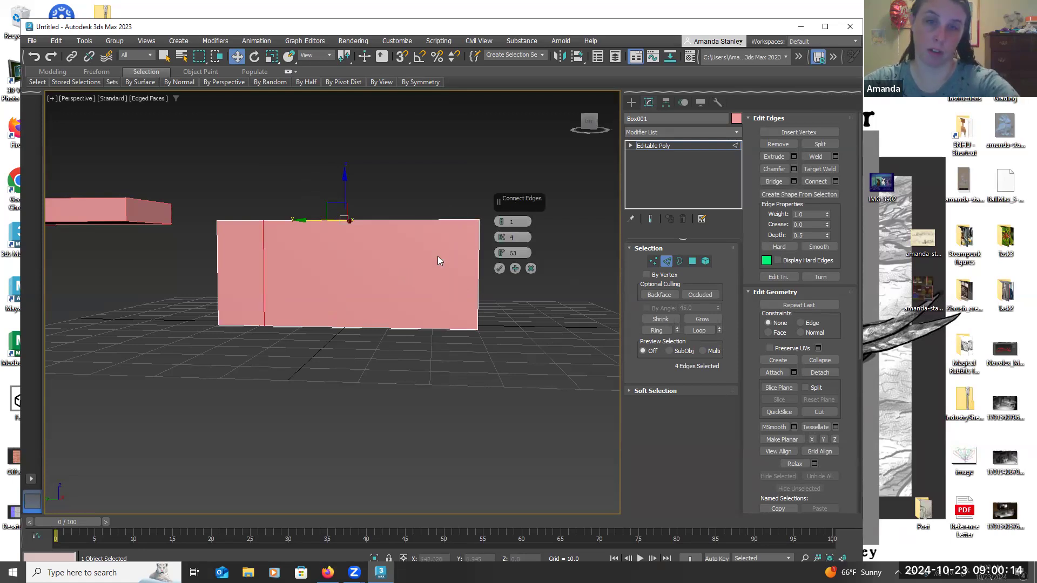
right_click(500, 238)
right_click(501, 255)
left_click(502, 219)
left_click_drag(502, 238, 537, 120)
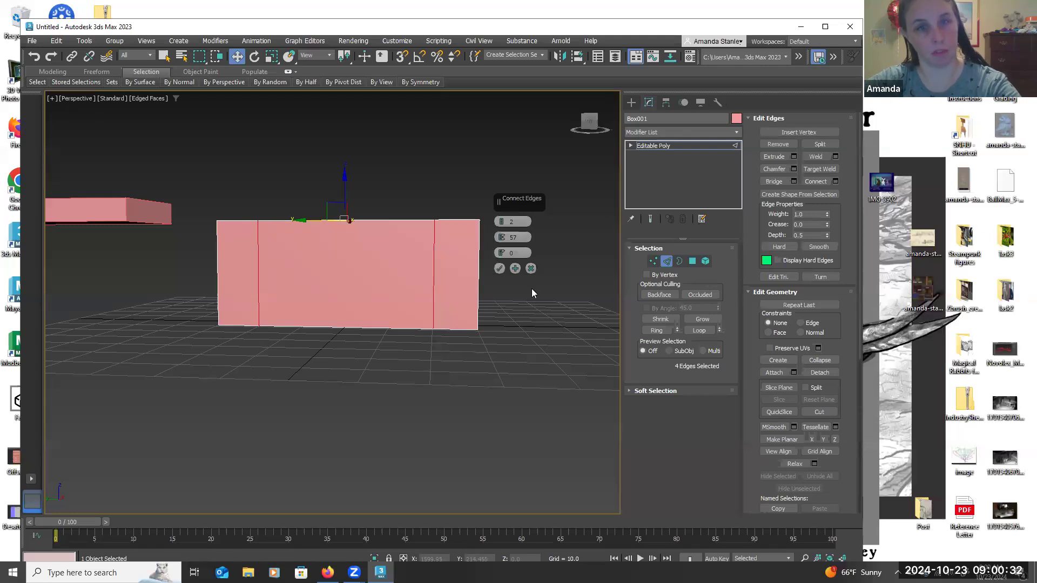
left_click(499, 268)
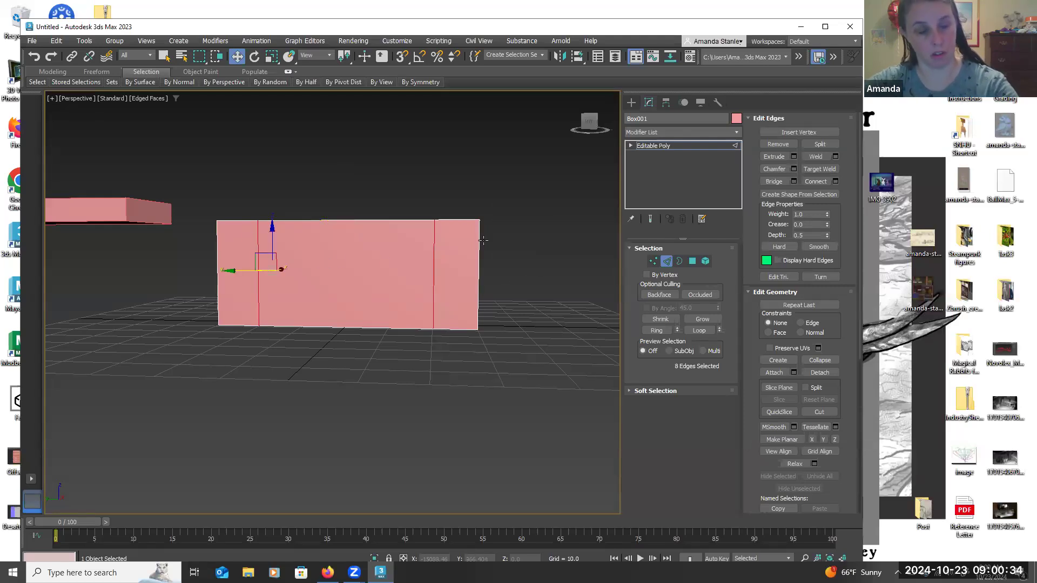
Select the edges running across the chest body's width and connect them with 2 segments, pinch 44 and slide 0
middle_click_drag(511, 264, 419, 280, "alt")
left_click_drag(349, 206, 353, 440)
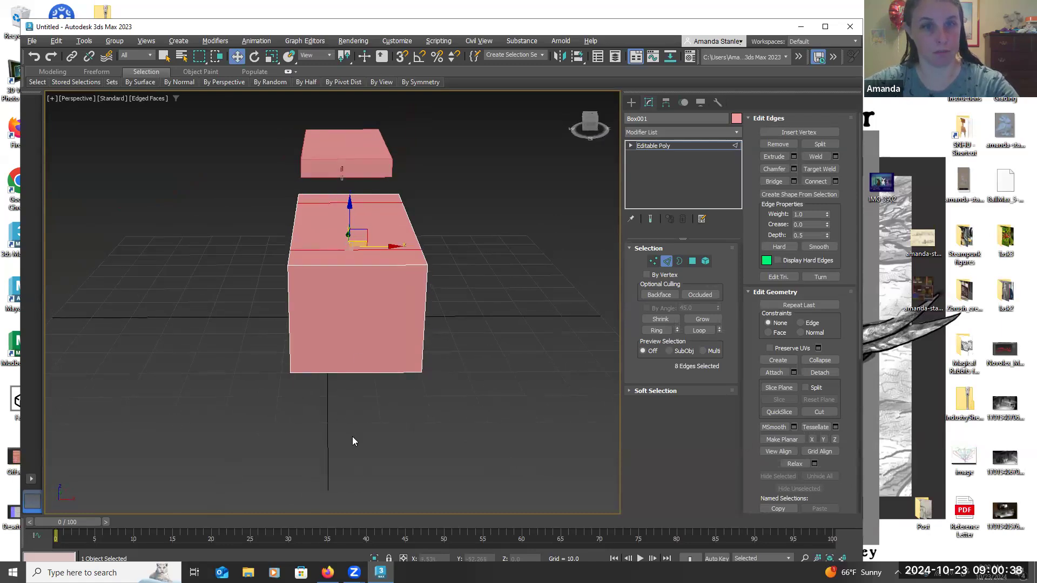
left_click(835, 182)
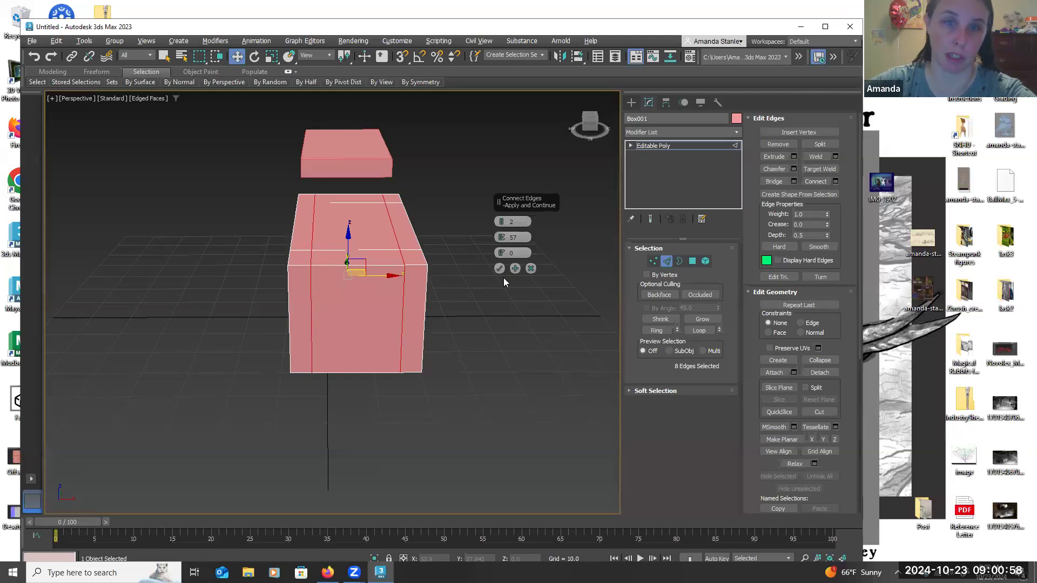
middle_click_drag(456, 312, 497, 292, "alt")
left_click_drag(501, 237, 498, 264)
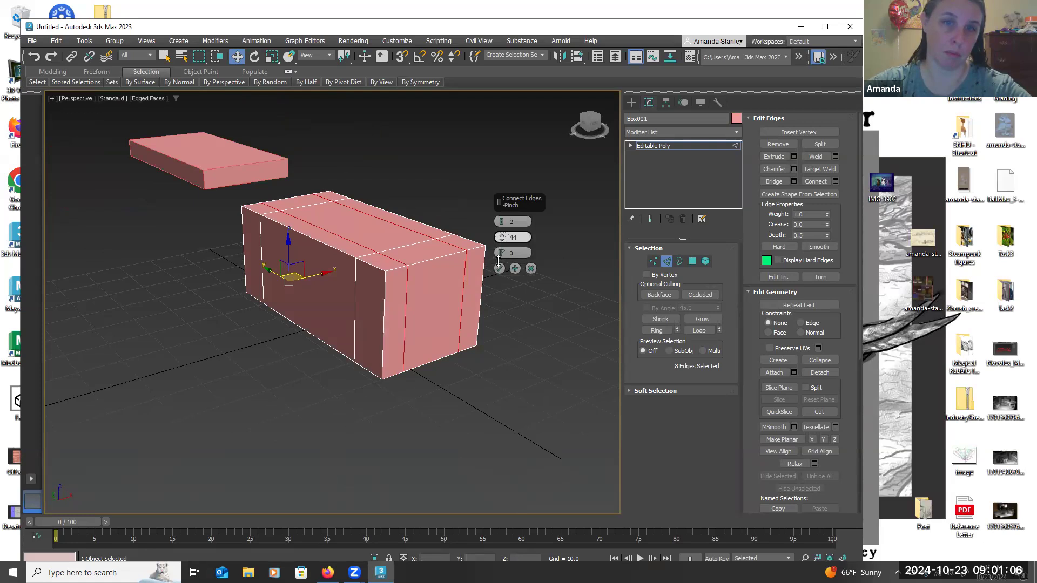
left_click(499, 268)
Clear the edge selection and leave the Edge sub-object level of the chest body
middle_click_drag(493, 298, 438, 284, "alt")
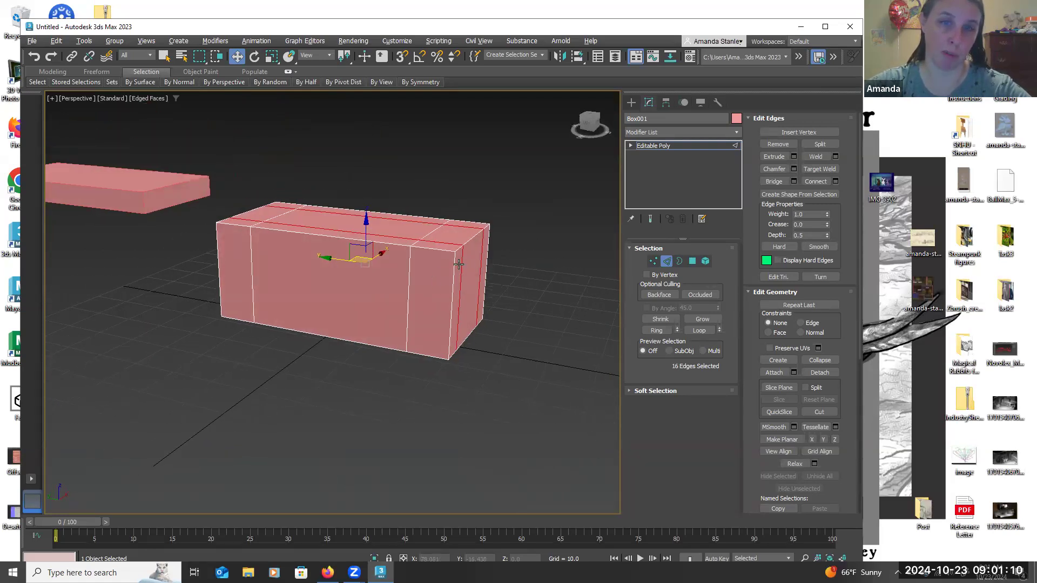
middle_click_drag(491, 299, 446, 256, "alt")
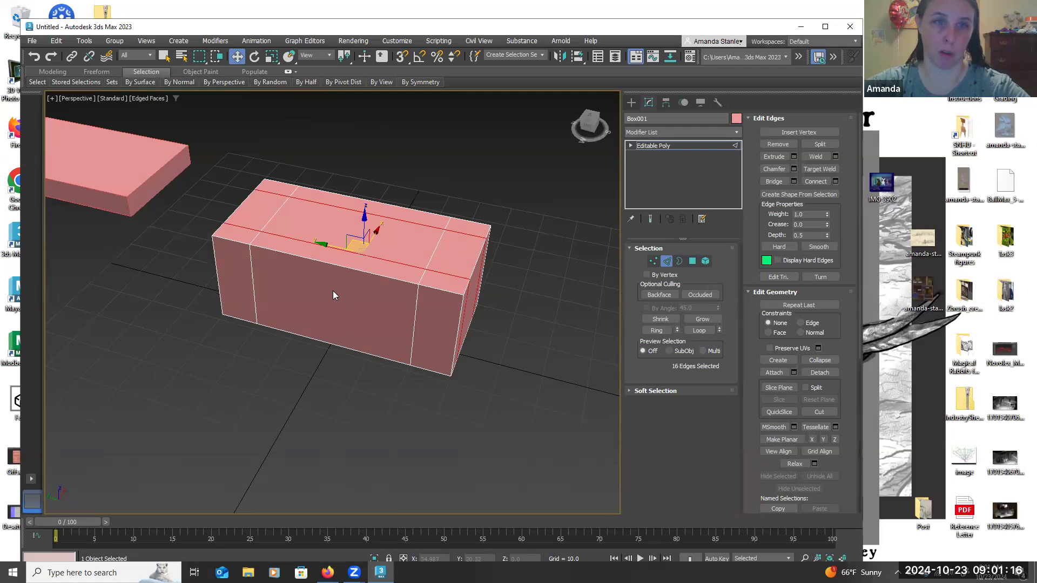
left_click(354, 370)
mouse_move(354, 370)
middle_mouse_down("alt")
mouse_move(374, 345)
mouse_move(350, 359)
middle_mouse_up("alt")
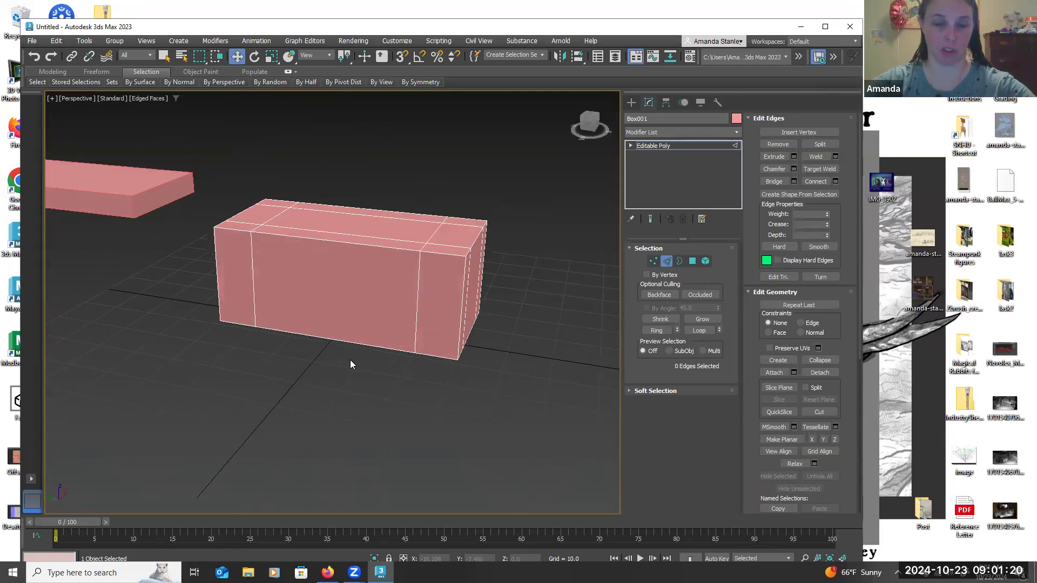
middle_click_drag(350, 360, 352, 361, "alt")
left_click(667, 261)
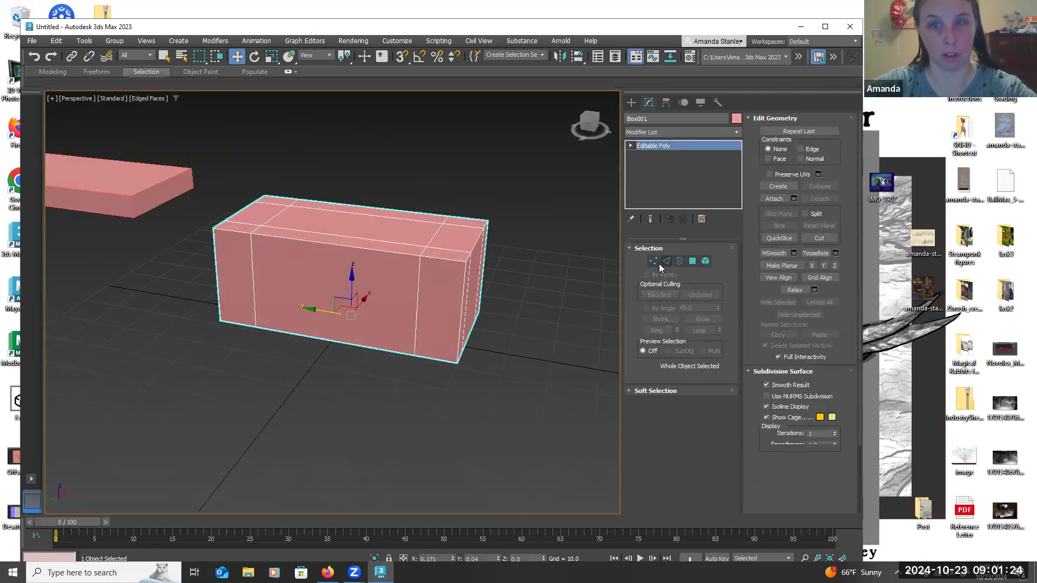
middle_click_drag(445, 384, 374, 294, "alt")
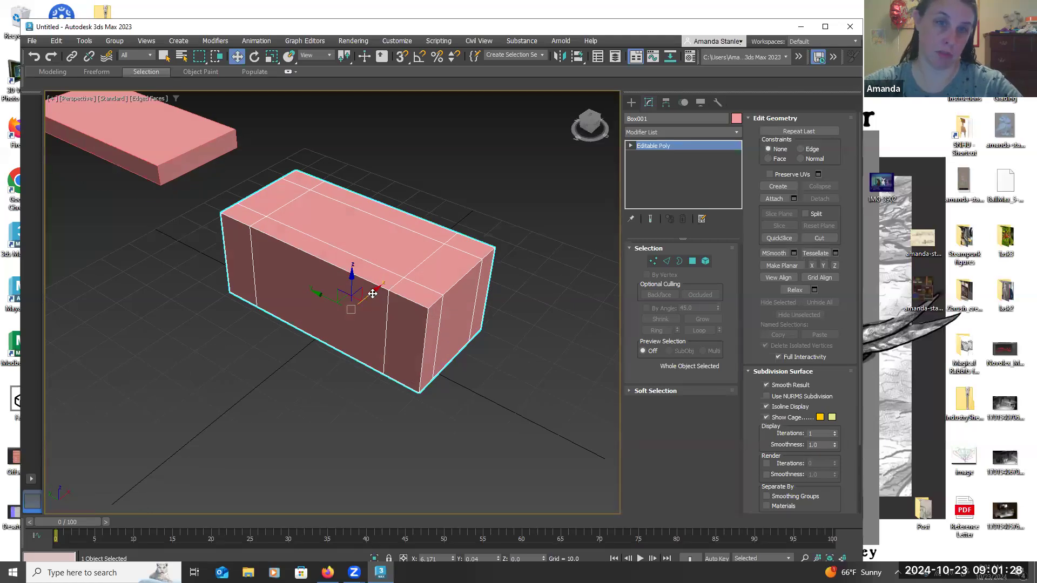
Copy the chest body about 111 units along the X axis, name the copy Chest_Backup1, and reselect the original body
mouse_move(374, 294)
left_mouse_down("shift")
mouse_move(563, 185)
mouse_move(596, 153)
left_mouse_up("shift")
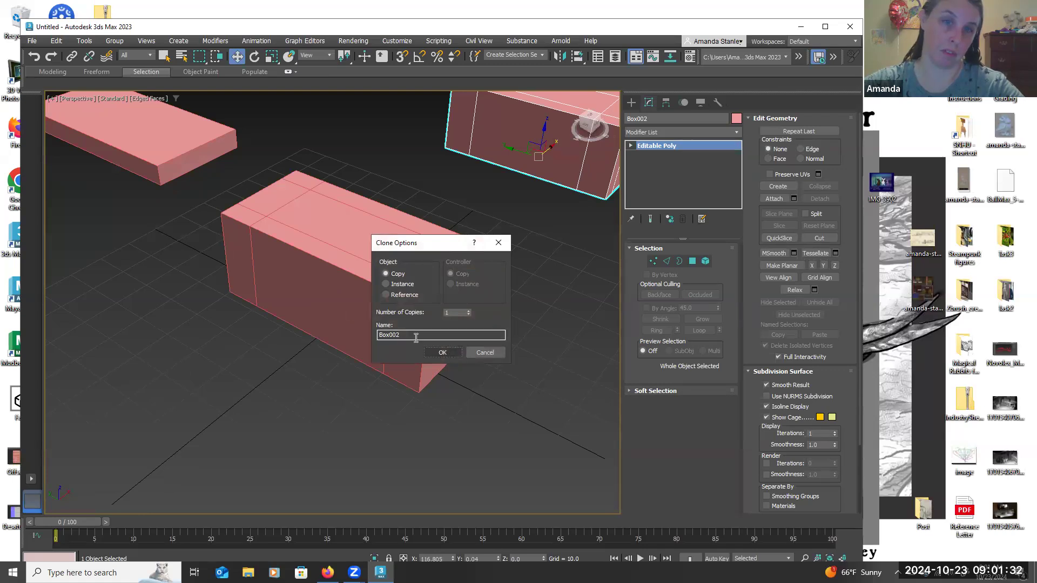
left_click_drag(410, 335, 373, 341)
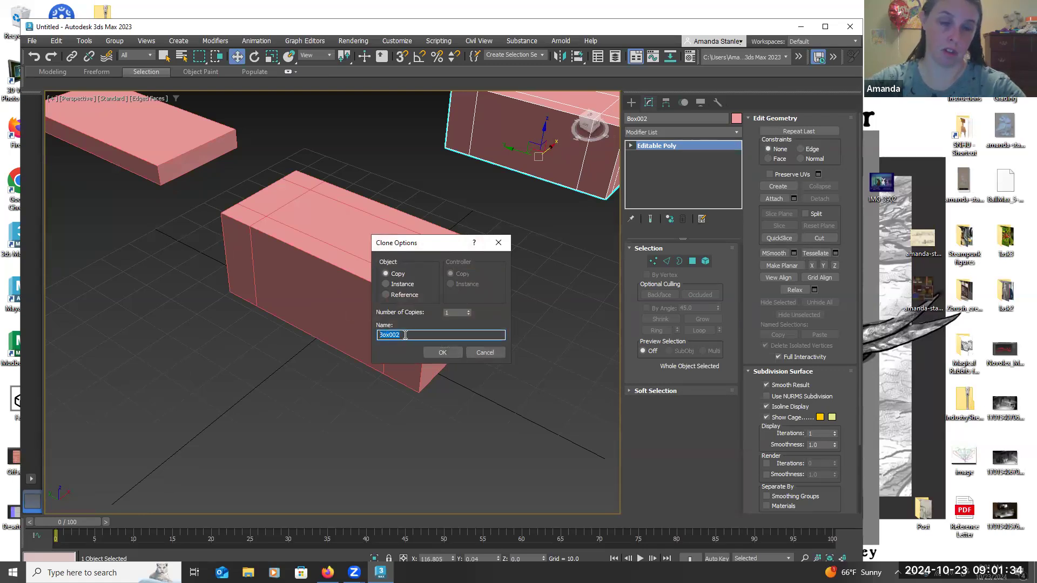
type("Cheset")
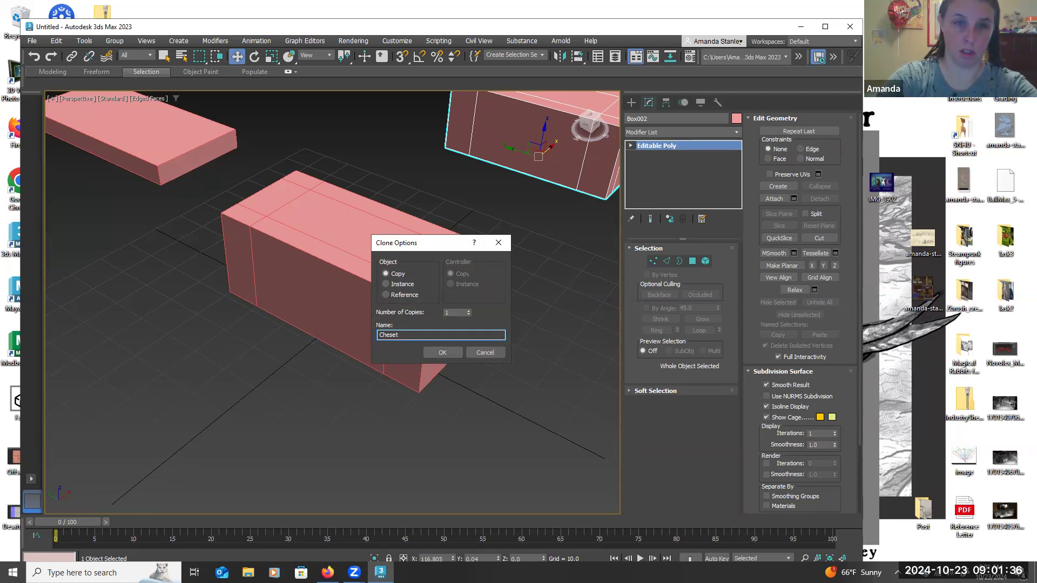
key("BackSpace")
key("BackSpace")
type("t")
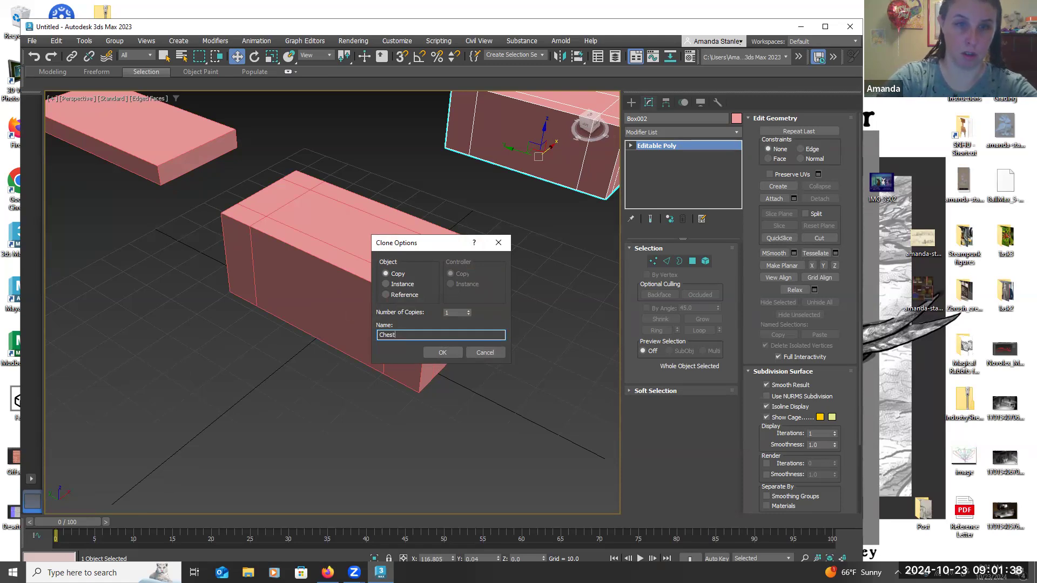
type("_Backup1")
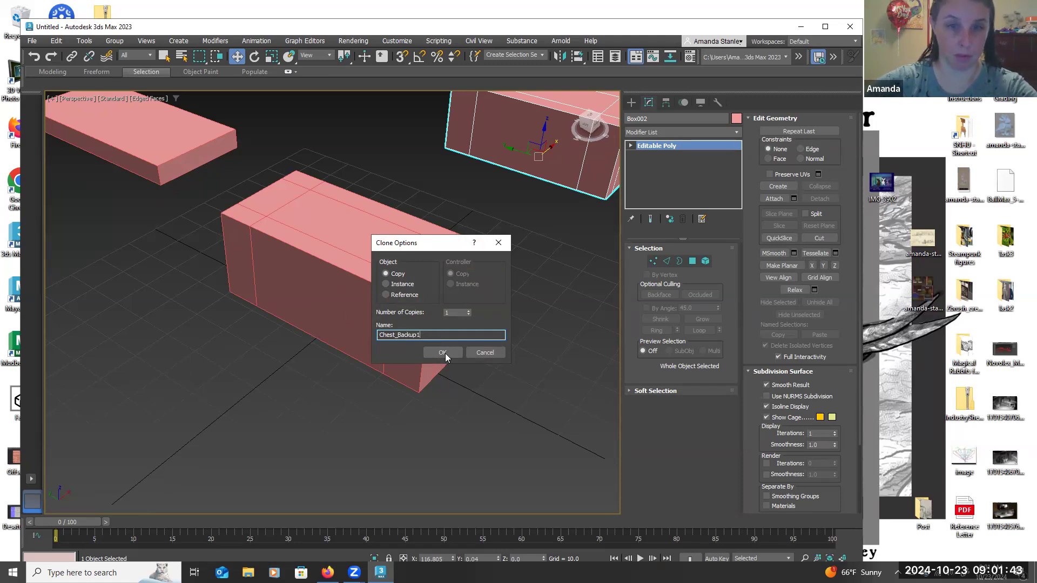
left_click(446, 355)
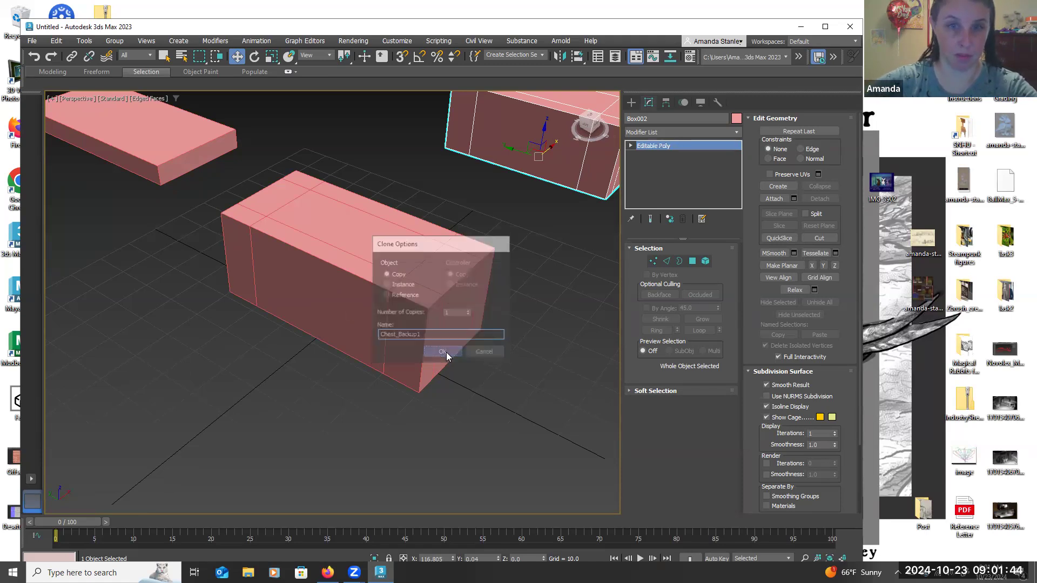
left_click(463, 348)
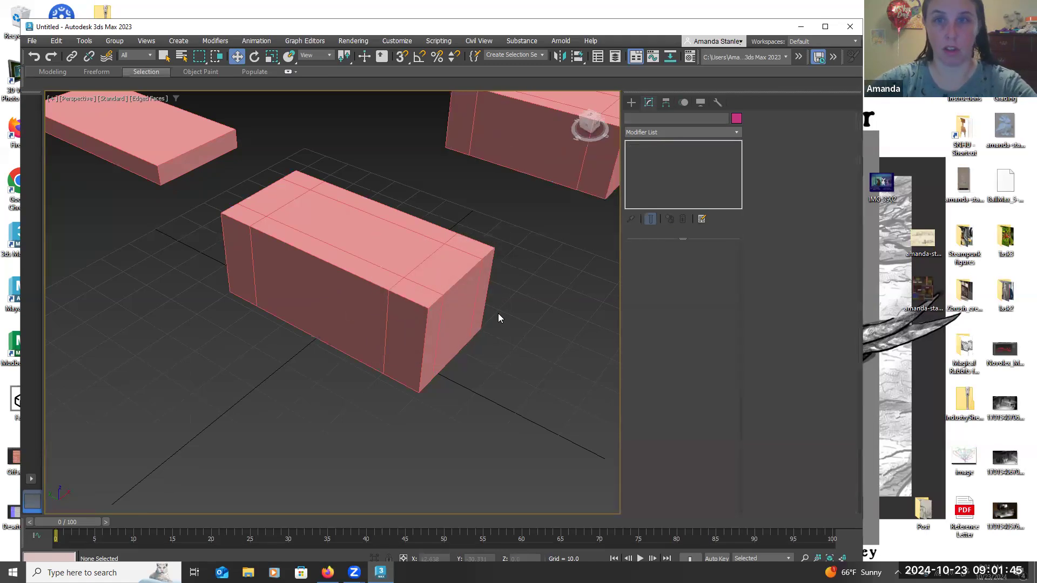
left_click(420, 301)
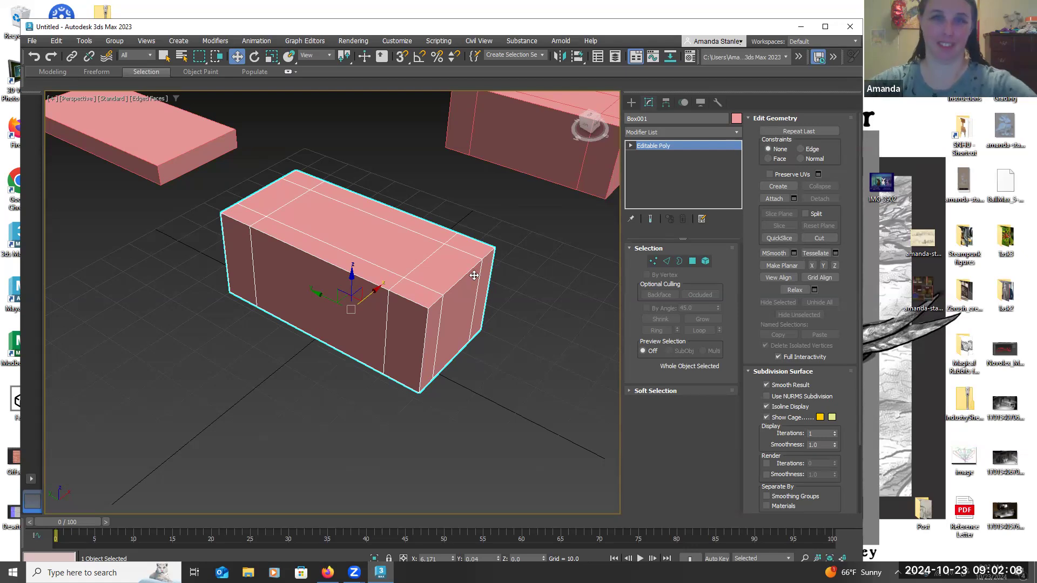
left_click(554, 242)
left_click(457, 272)
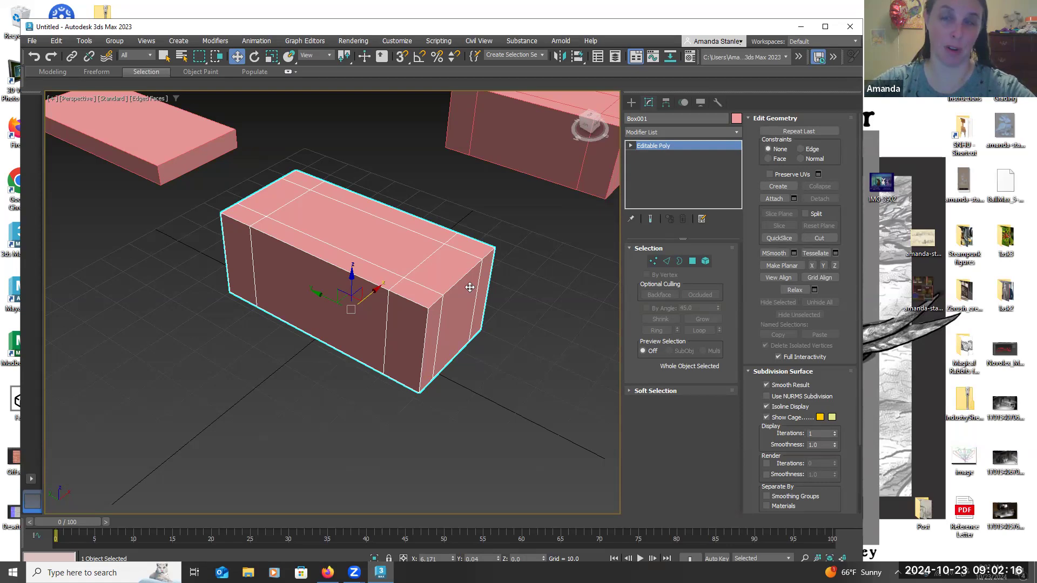
left_click(662, 133)
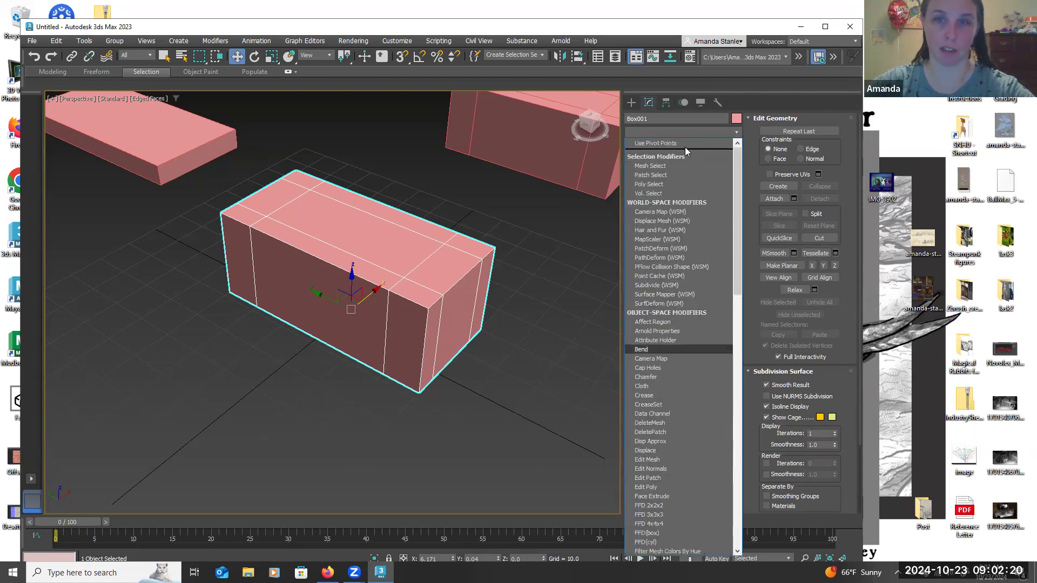
left_click(686, 145)
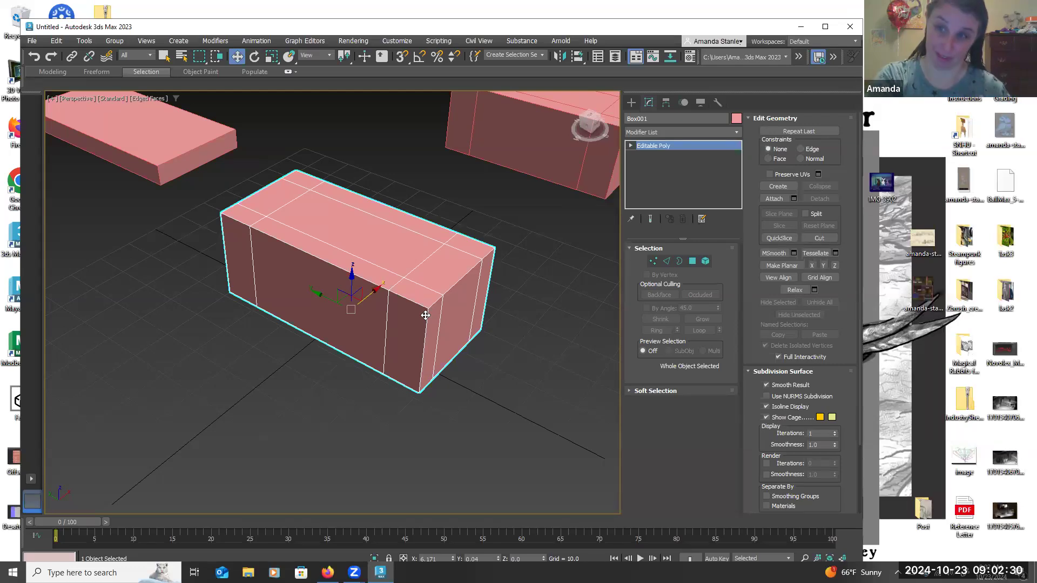
mouse_move(537, 293)
middle_mouse_down("alt")
mouse_move(559, 287)
mouse_move(556, 304)
mouse_move(568, 279)
mouse_move(542, 287)
middle_mouse_up("alt")
left_click(542, 287)
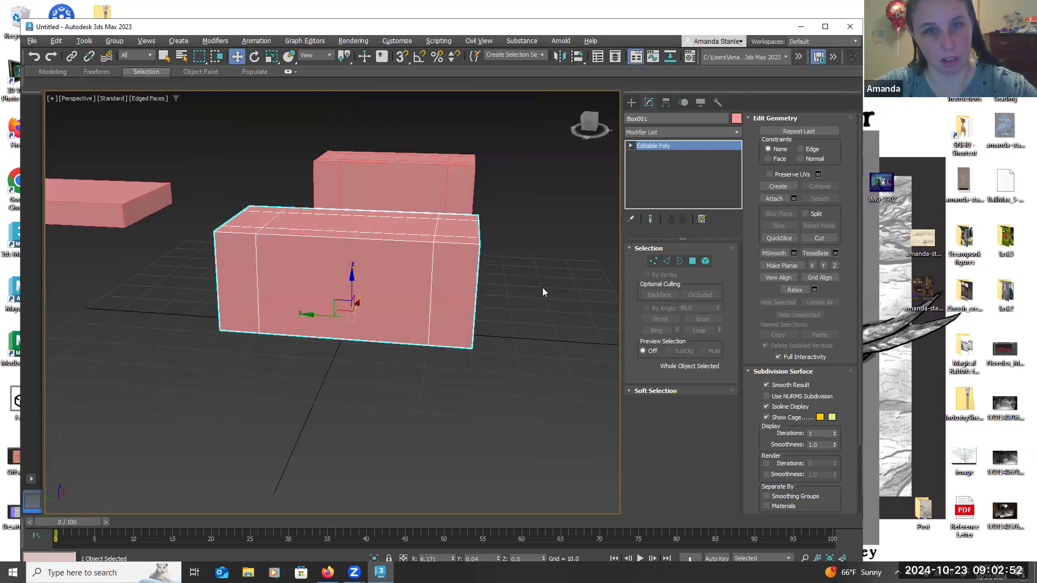
left_click(459, 284)
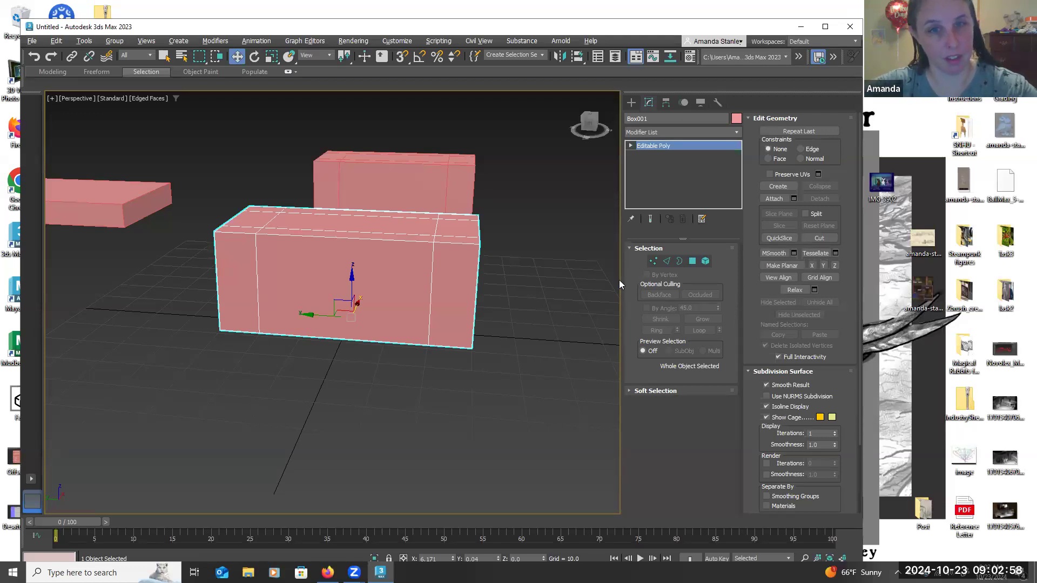
Select all the vertical edges around the chest body and connect them with 4 segments, pinch 0 and slide 0
middle_click_drag(547, 298, 587, 278, "alt")
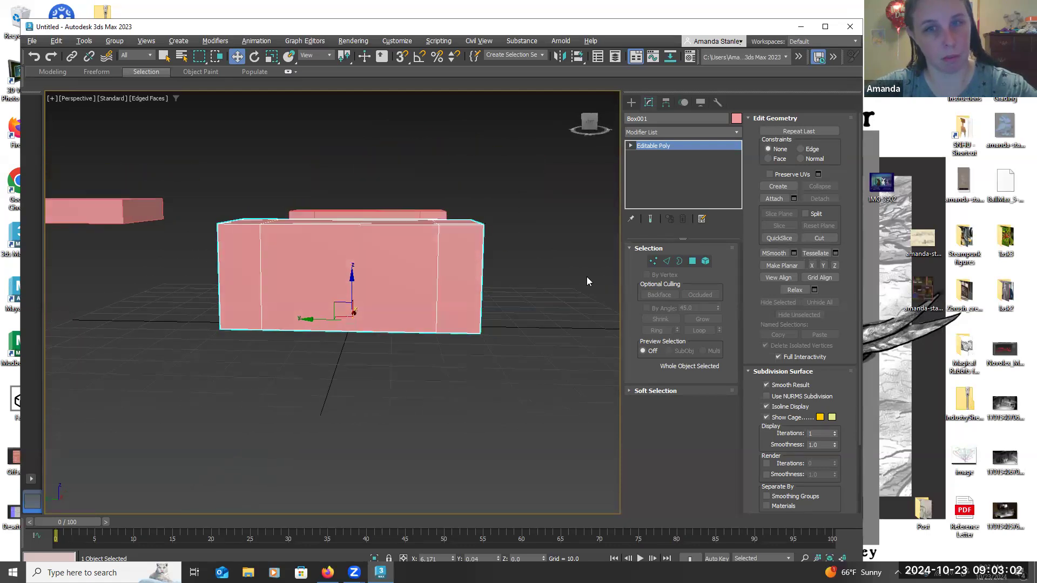
left_click(667, 261)
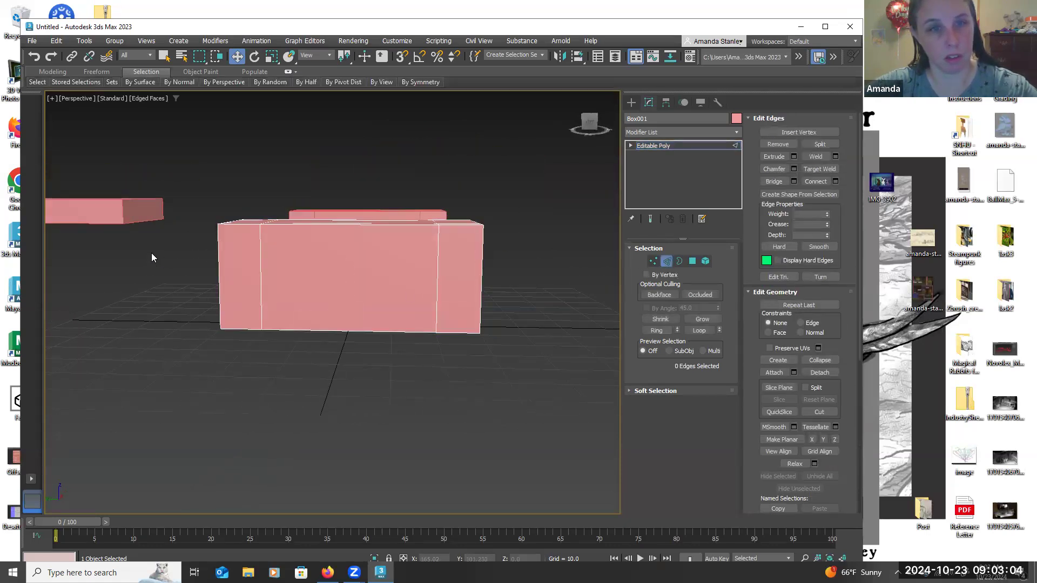
key("ctrl+a")
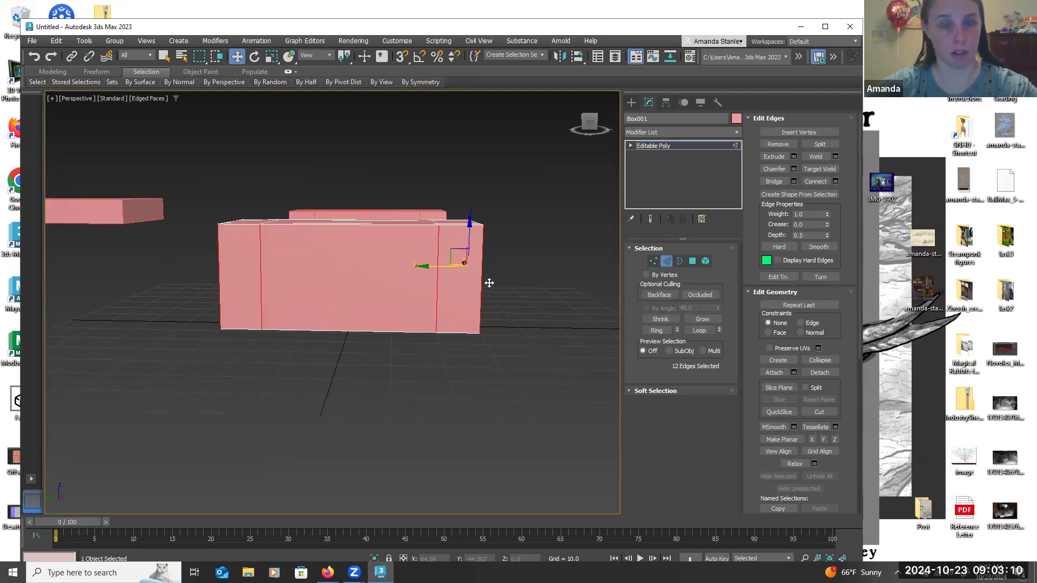
left_click_drag(475, 283, 472, 286)
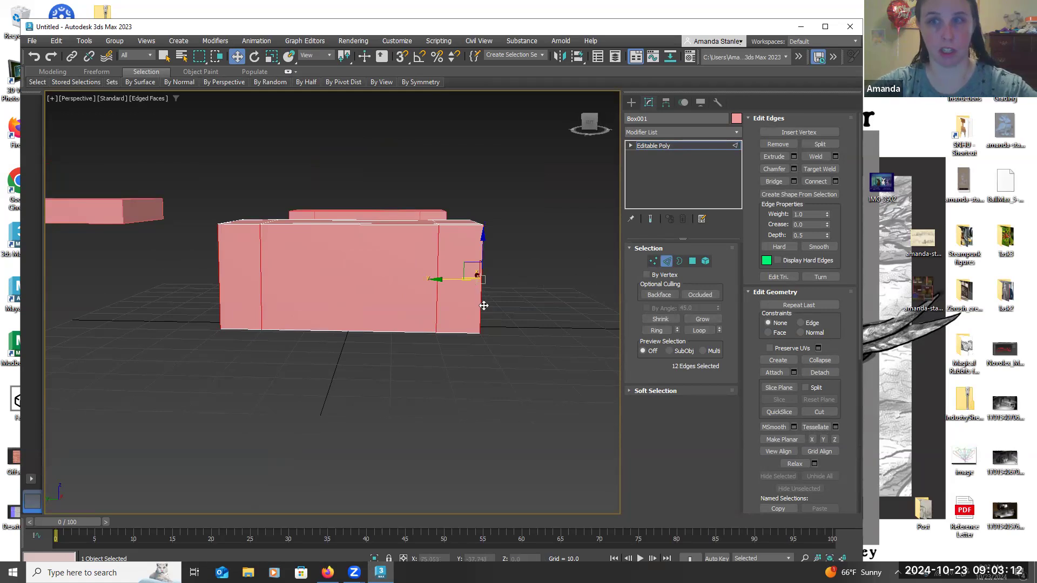
middle_click_drag(481, 367, 463, 370, "alt")
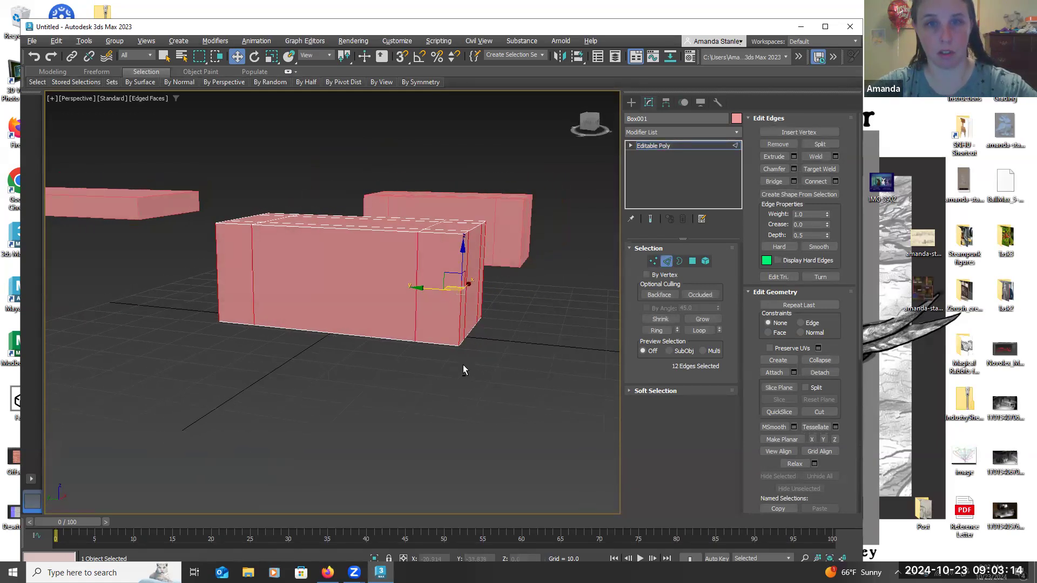
left_click(836, 181)
right_click(500, 241)
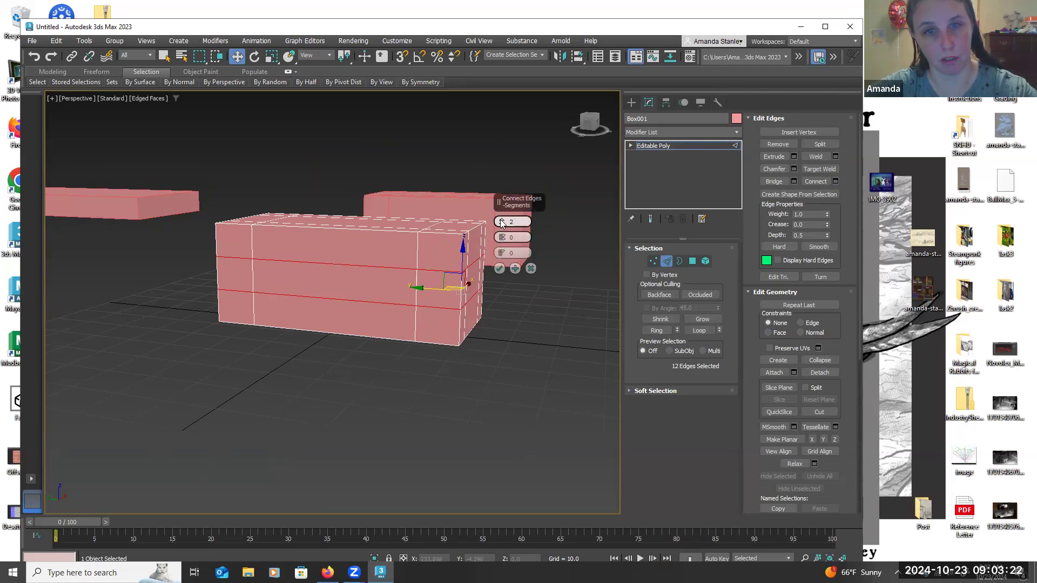
left_click_drag(502, 224, 502, 222)
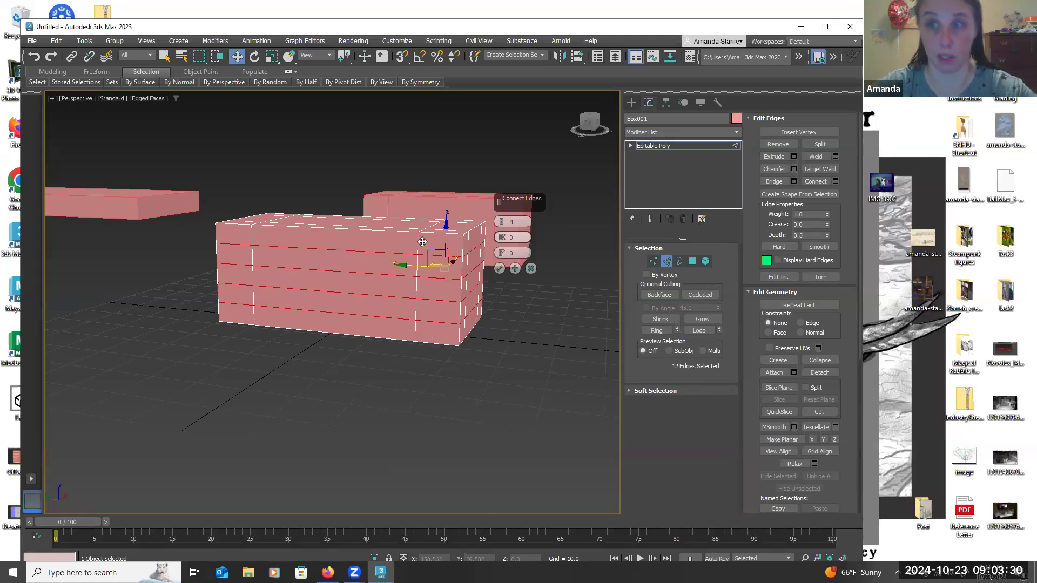
left_click(499, 268)
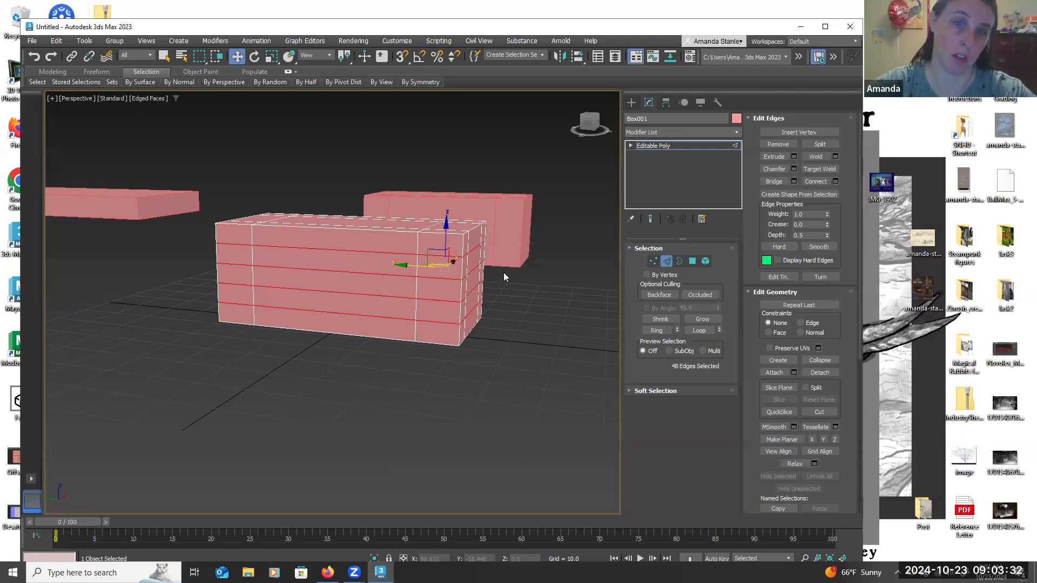
Deselect the new horizontal edge loops and return the chest body to object level
middle_click_drag(509, 335, 444, 292, "alt")
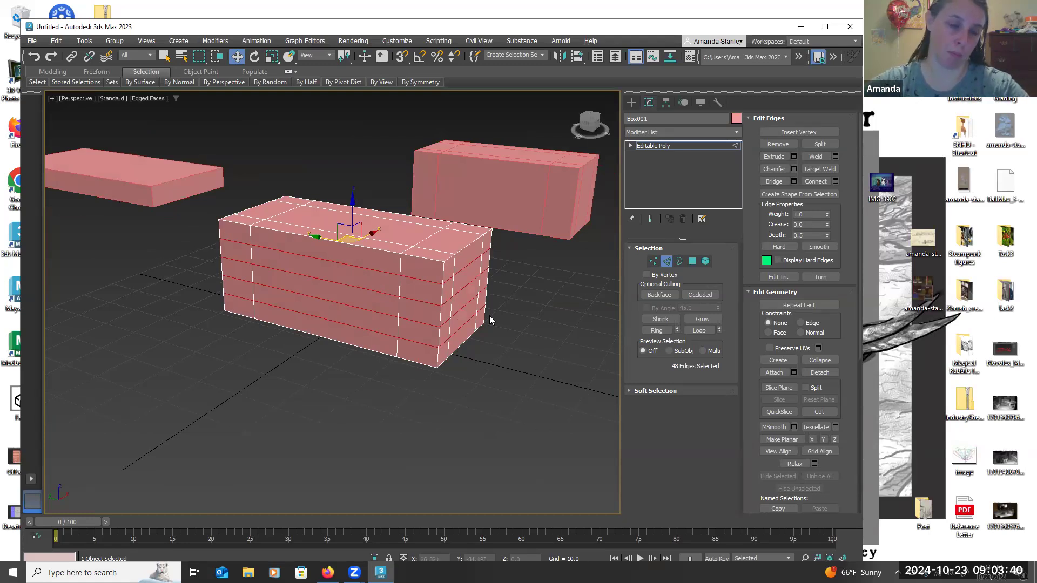
middle_click_drag(482, 355, 504, 359, "alt")
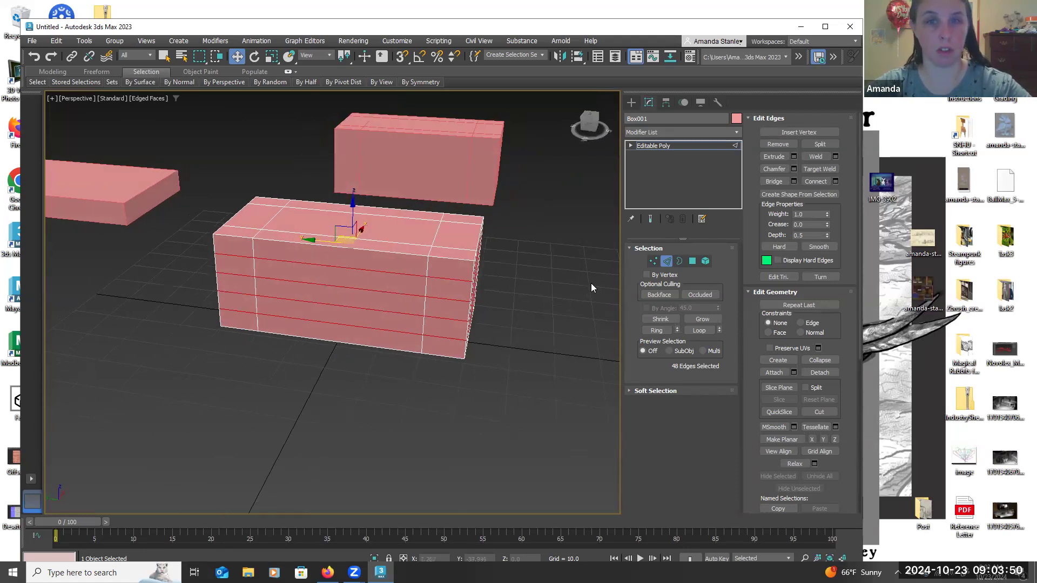
left_click(564, 295)
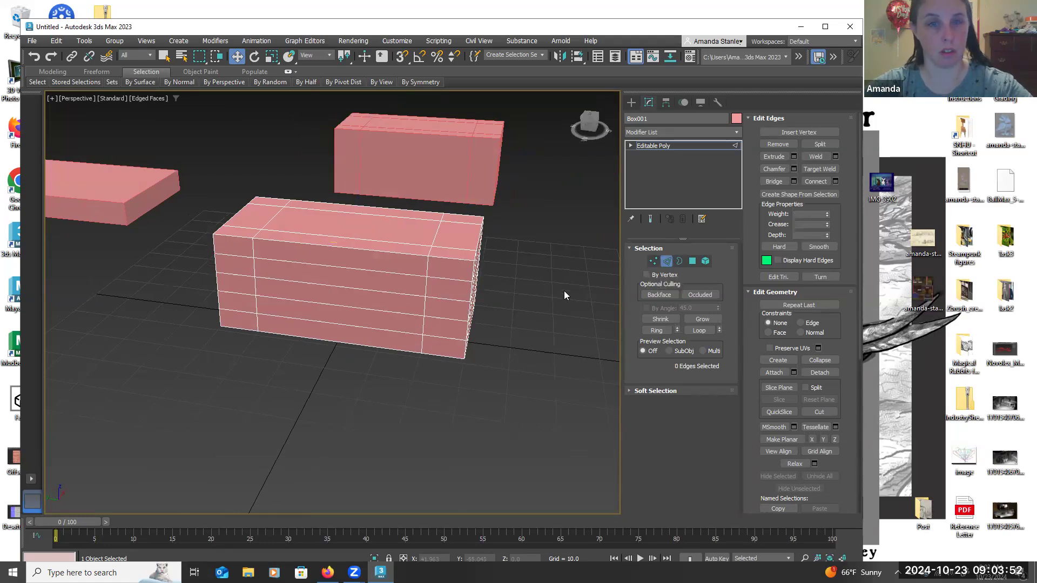
left_click(668, 261)
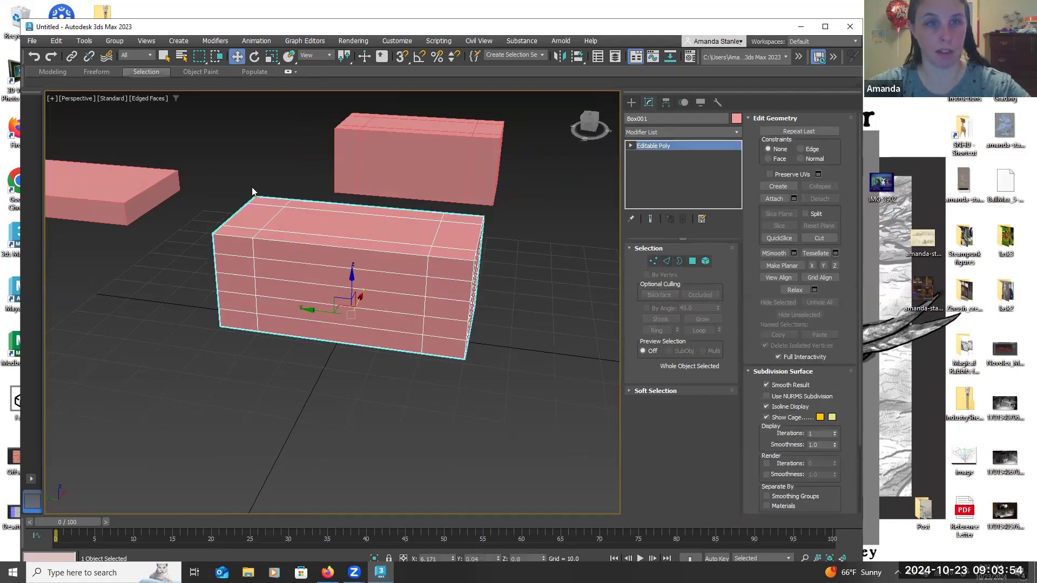
Isolate the selected chest body so the lid and backup copy are hidden
middle_click_drag(234, 307, 329, 295, "alt")
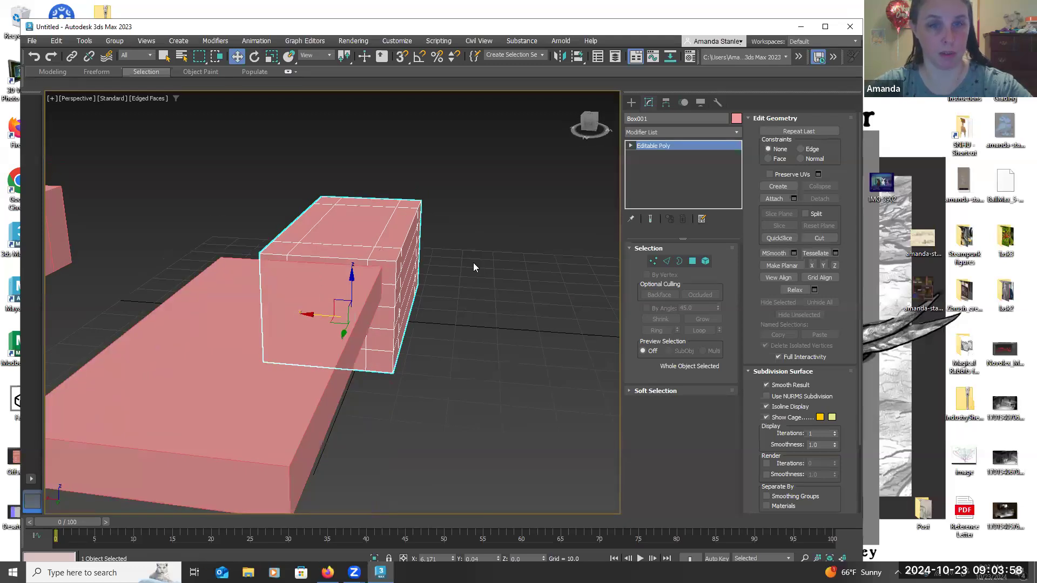
middle_click_drag(491, 292, 468, 167, "alt")
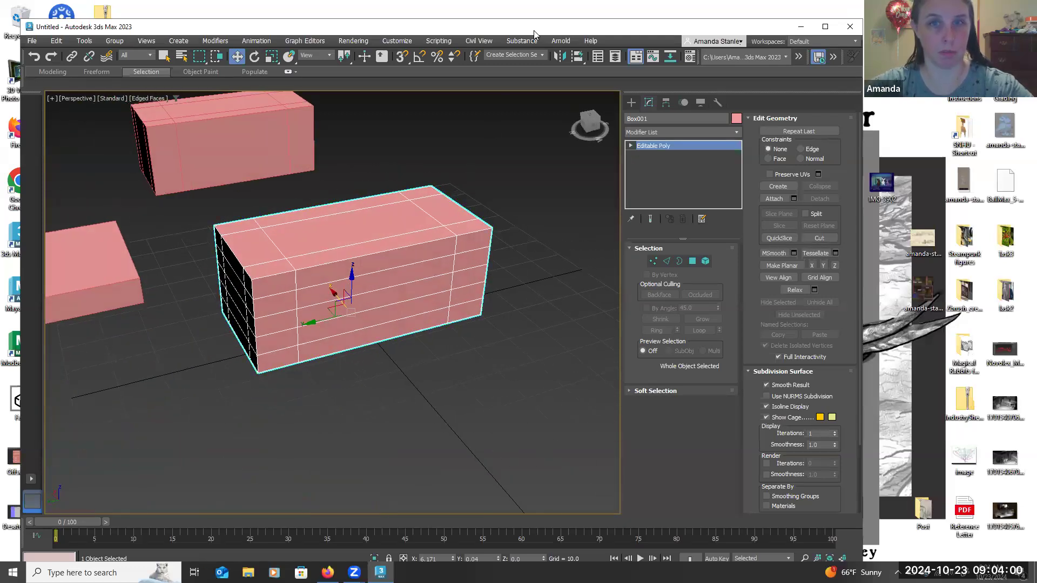
left_click_drag(536, 32, 553, 23)
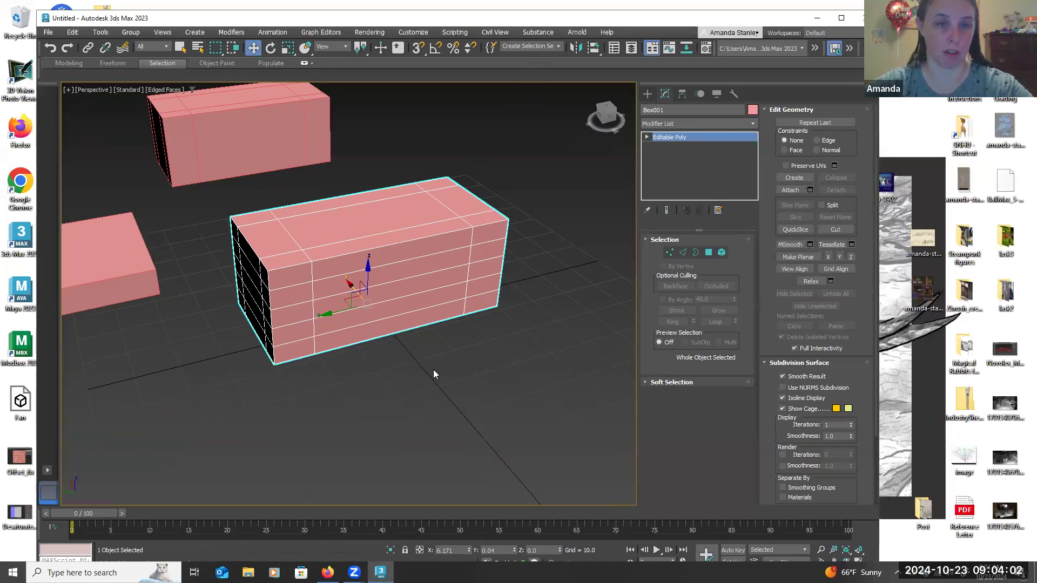
left_click(392, 554)
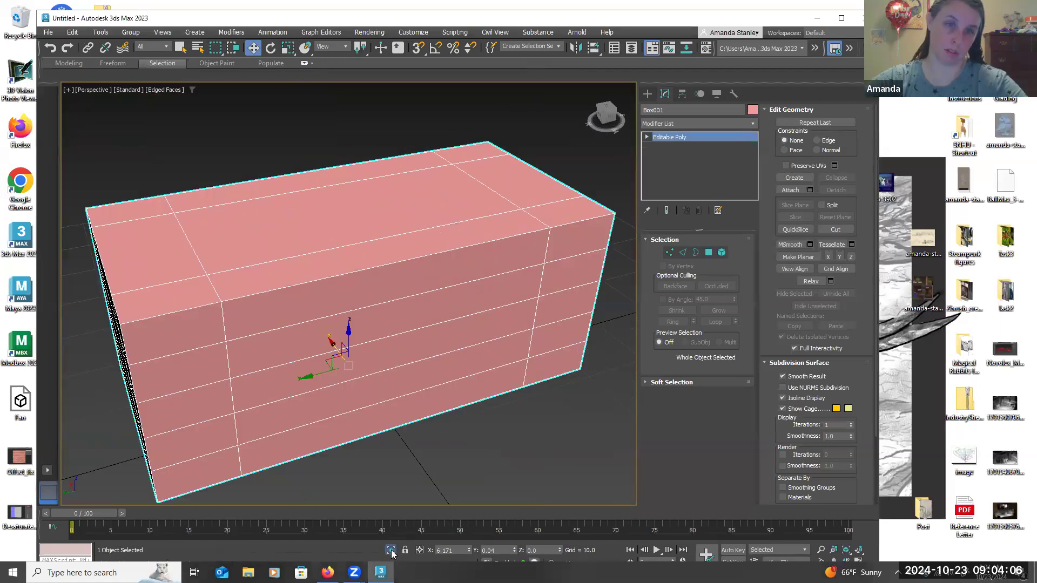
scroll(368, 311, "down", 4)
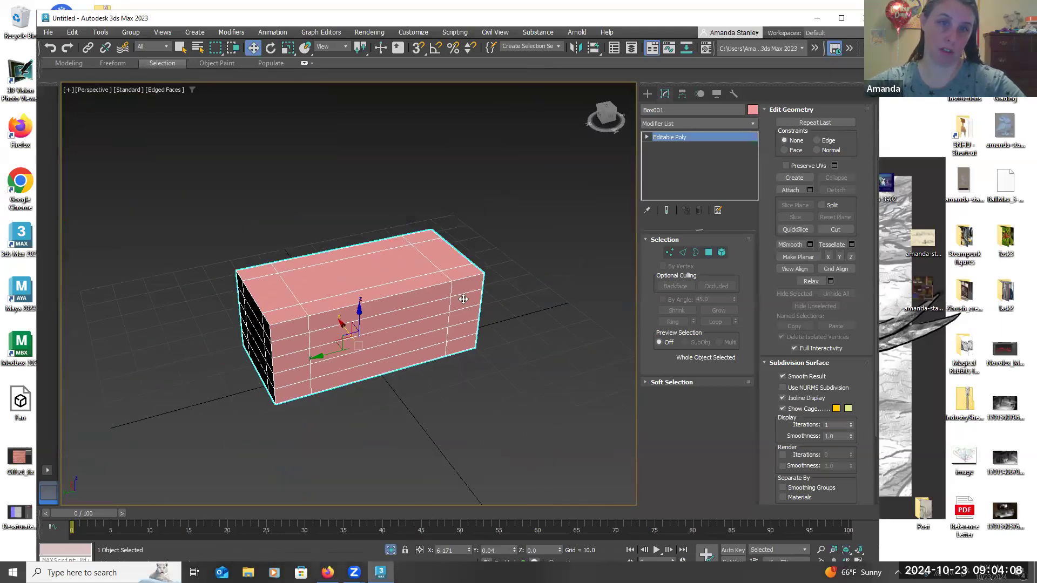
middle_click_drag(440, 421, 367, 372, "alt")
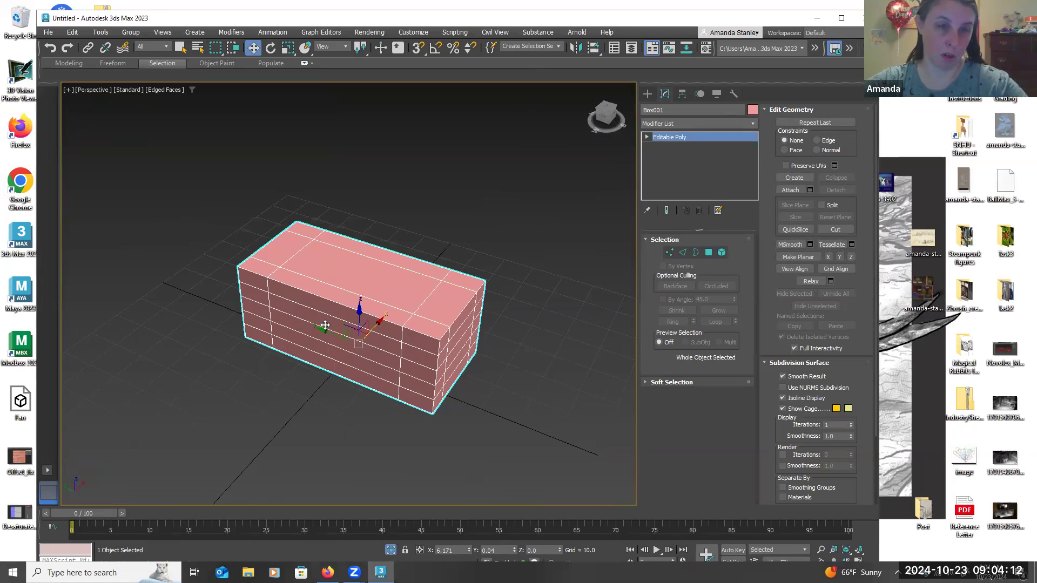
Copy the chest body about 111 units along the Y axis, clear the selection and end the isolation
left_click_drag(321, 331, 41, 189, "shift")
left_click_drag(461, 329, 382, 327)
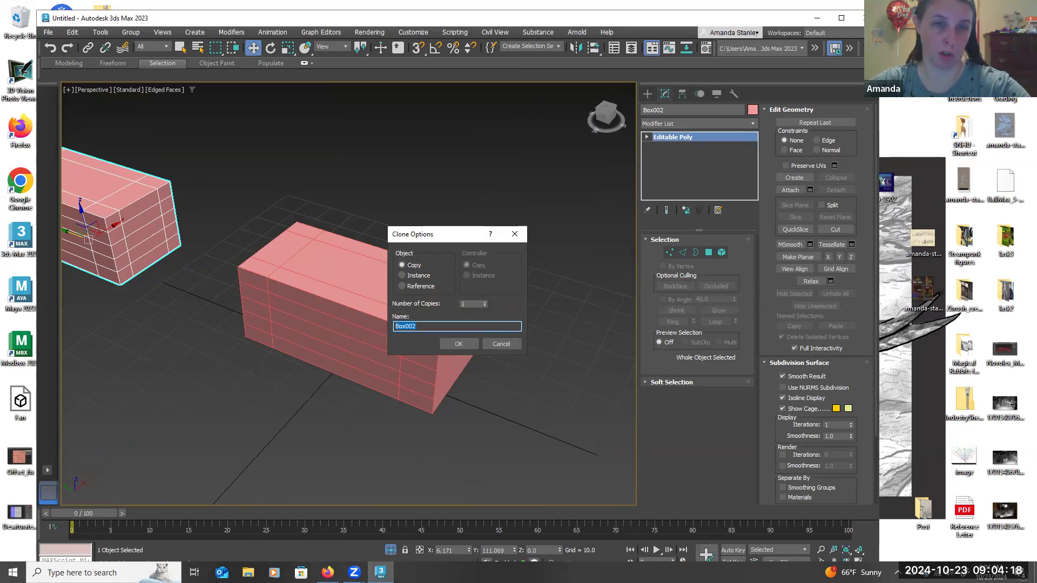
type("1")
key("BackSpace")
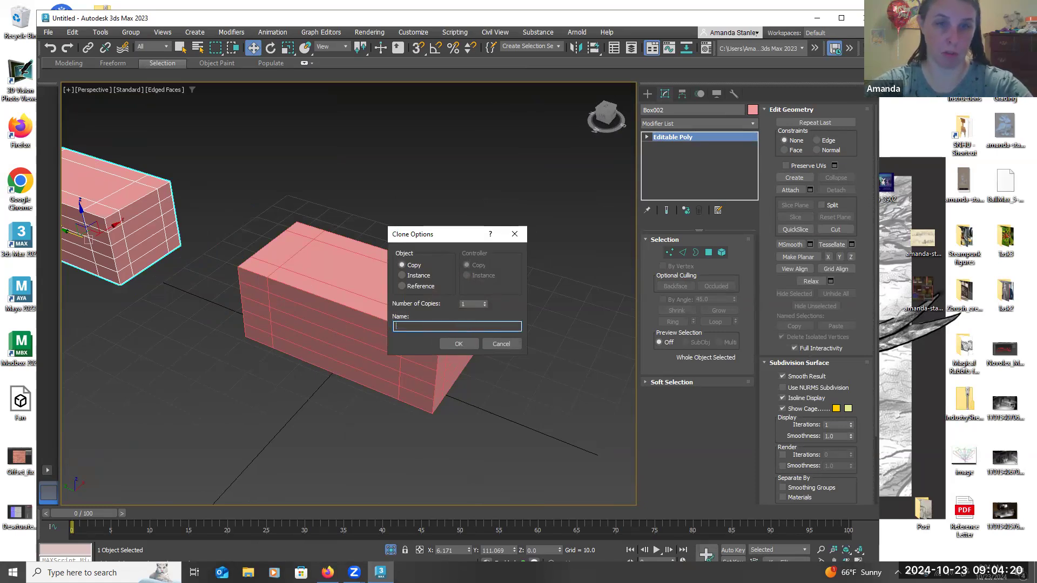
left_click(458, 346)
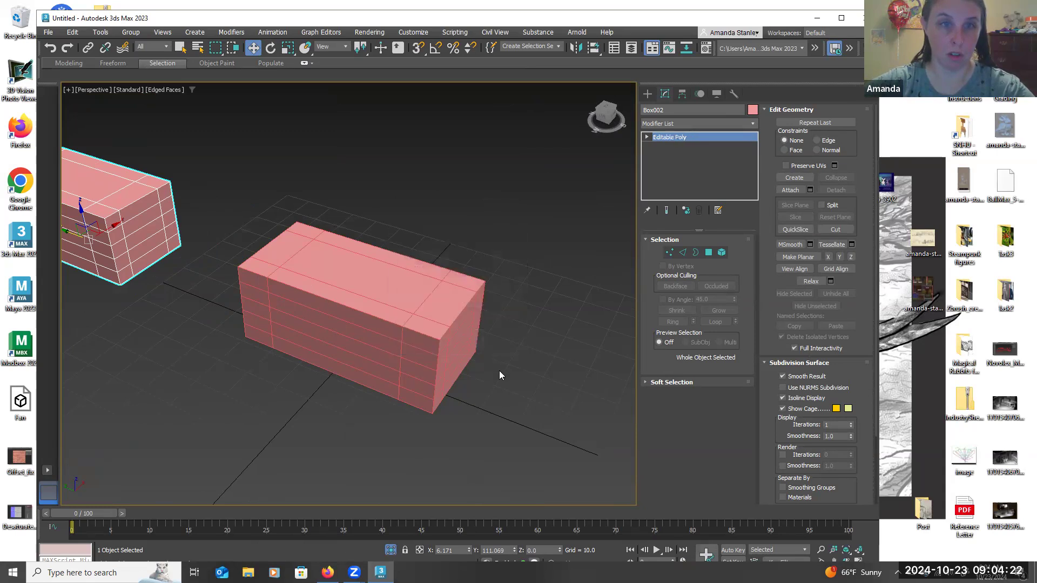
left_click(498, 370)
middle_click_drag(479, 377, 338, 271, "alt")
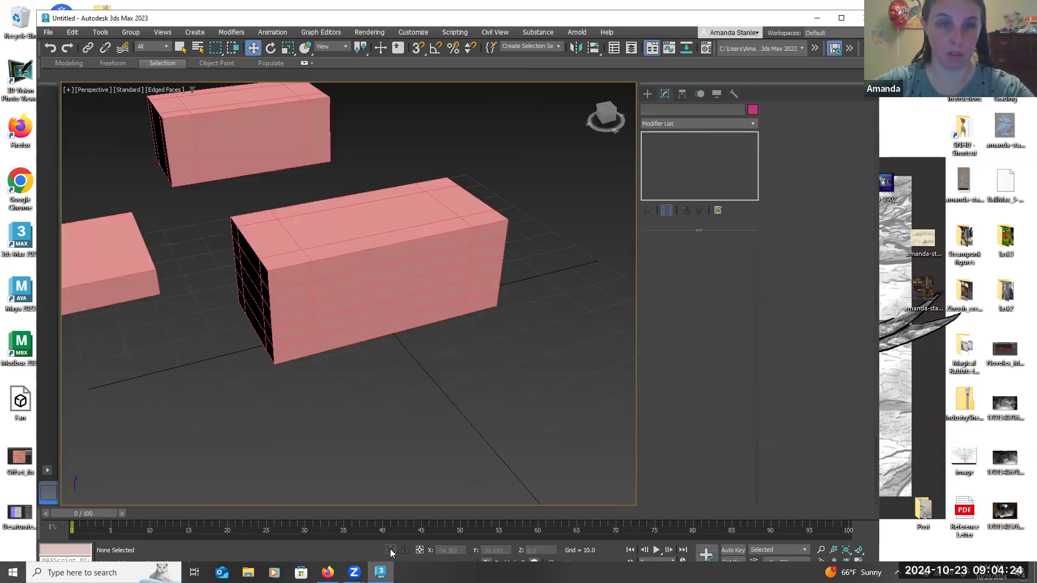
Select the original chest body with the edge loops and isolate it from the lid and the backup copy
left_click(337, 271)
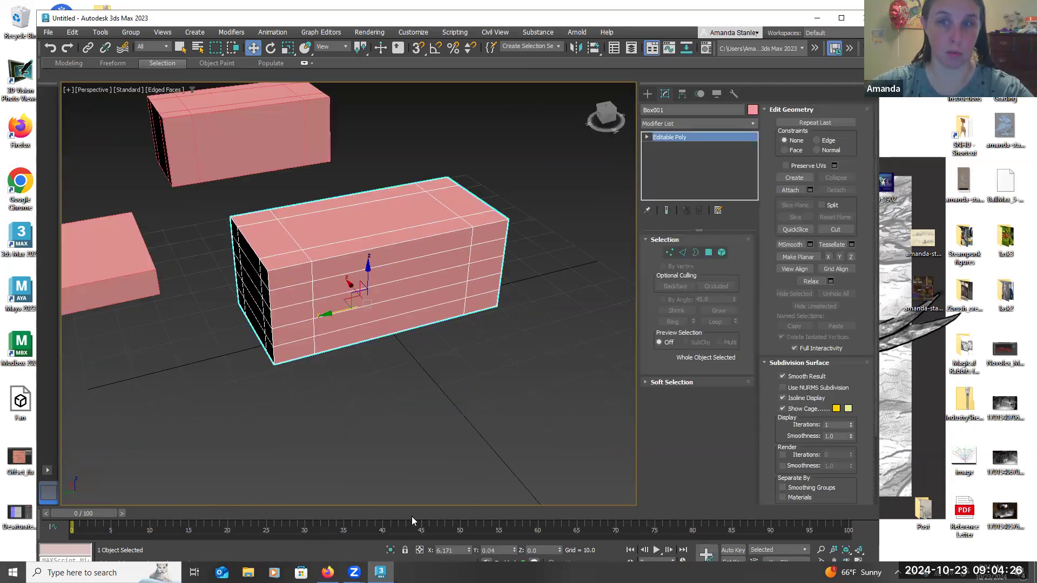
left_click(391, 550)
middle_click_drag(410, 432, 422, 432, "alt")
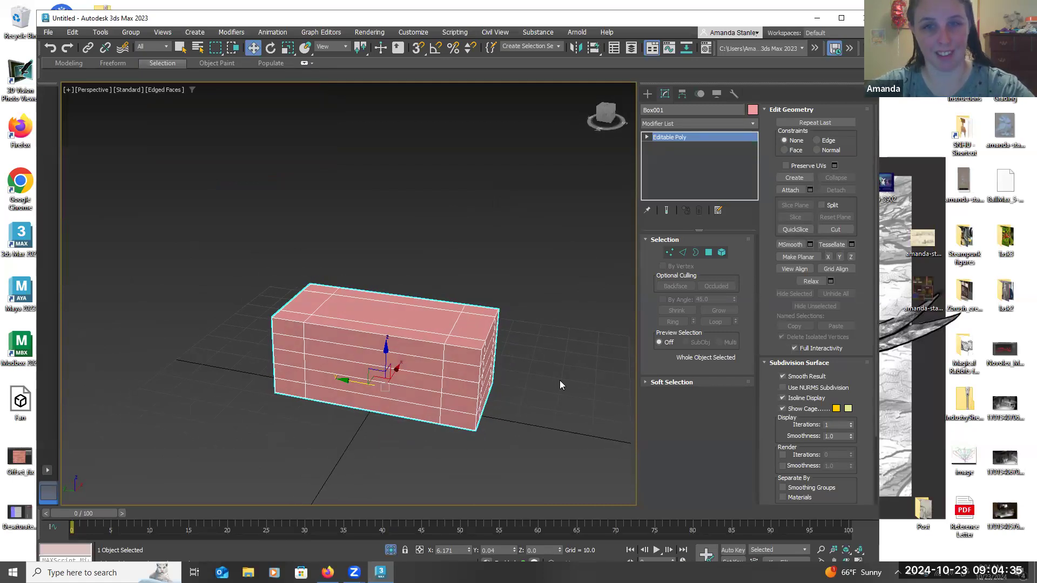
Hide the grid and select the four corner polygons on the underside of the chest body at polygon level
left_click(709, 253)
middle_click_drag(568, 318, 577, 269, "alt")
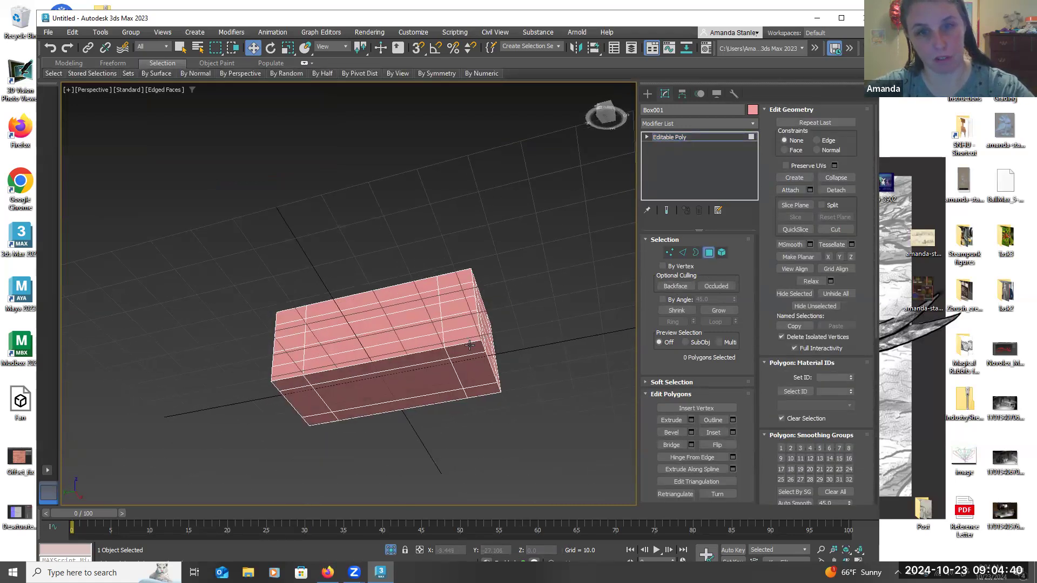
mouse_move(514, 335)
middle_mouse_down("alt")
mouse_move(503, 311)
mouse_move(516, 347)
middle_mouse_up("alt")
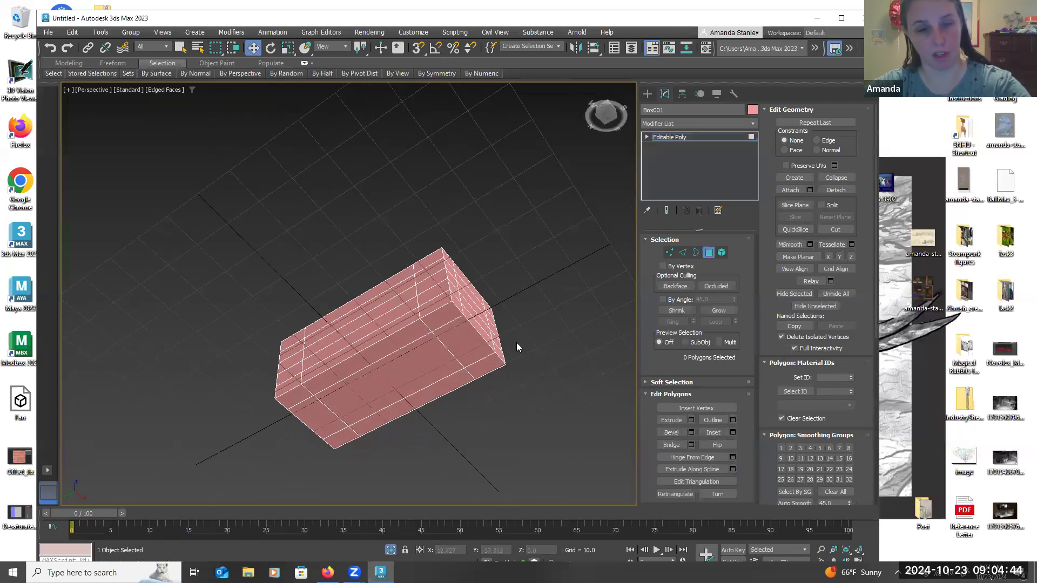
key("g")
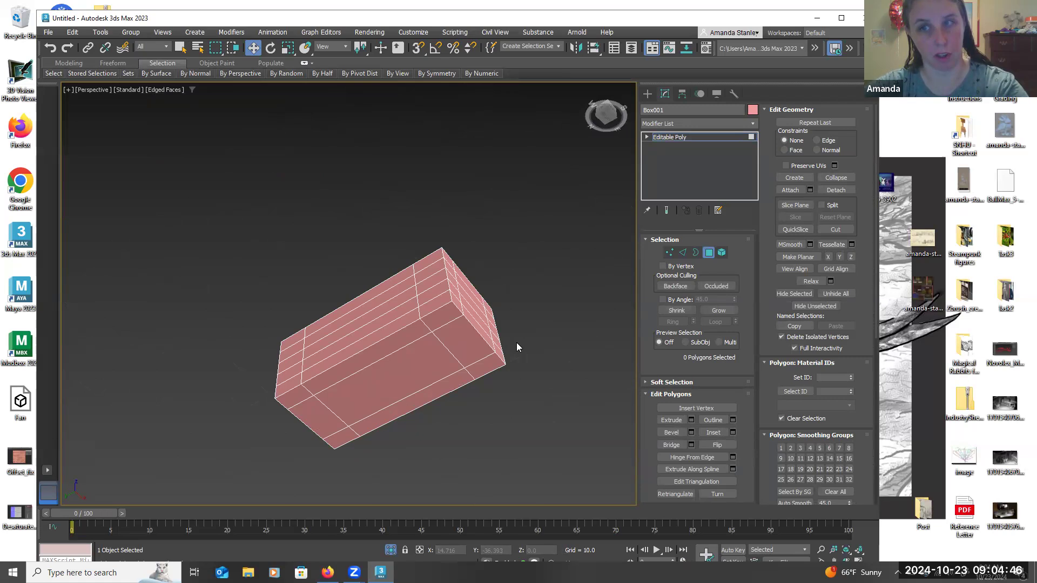
middle_click_drag(525, 347, 558, 336, "alt")
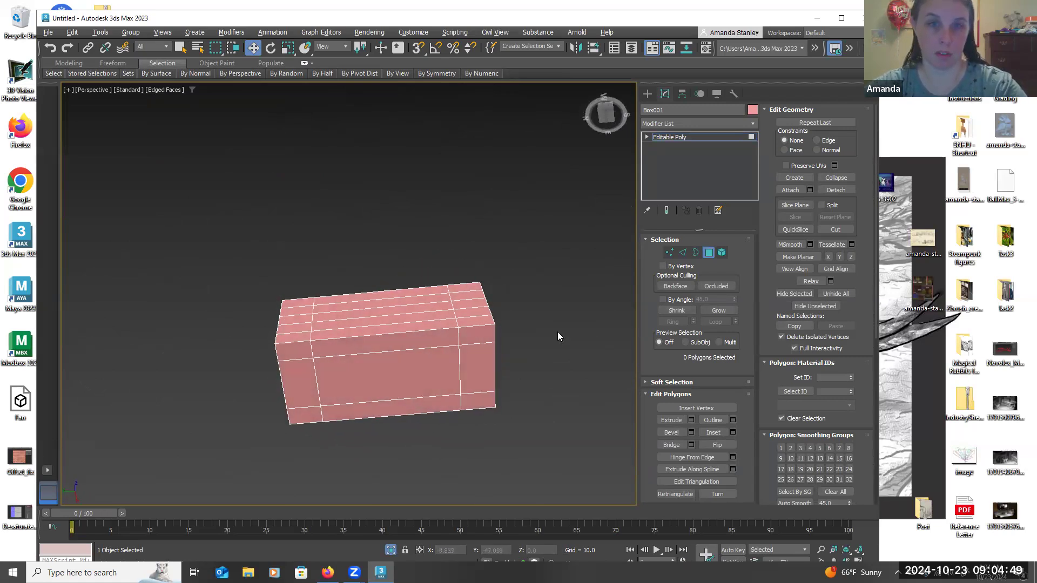
left_click(480, 331)
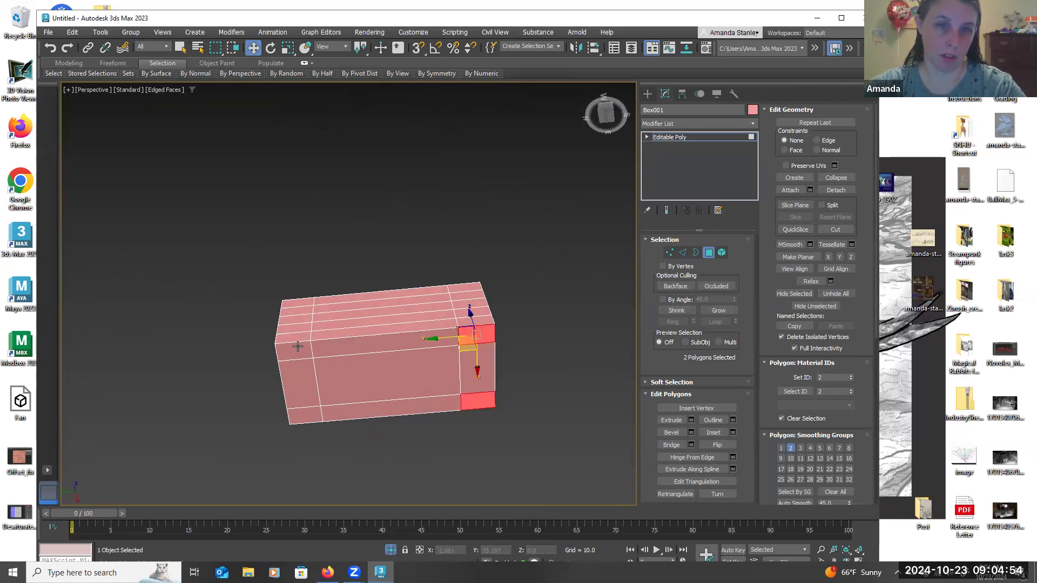
left_click(299, 347, "ctrl")
left_click(311, 414, "ctrl")
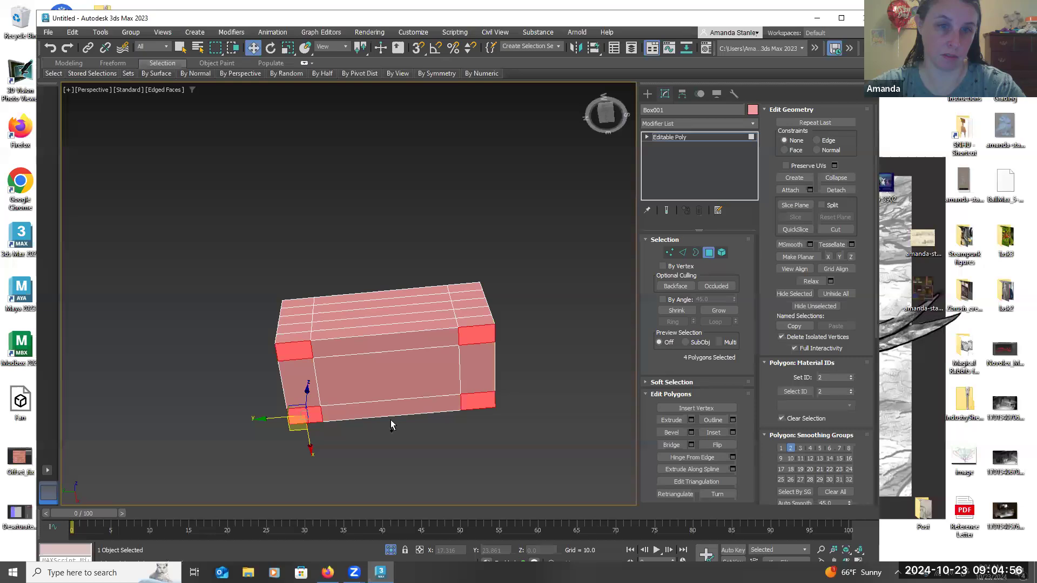
left_click(477, 401, "ctrl")
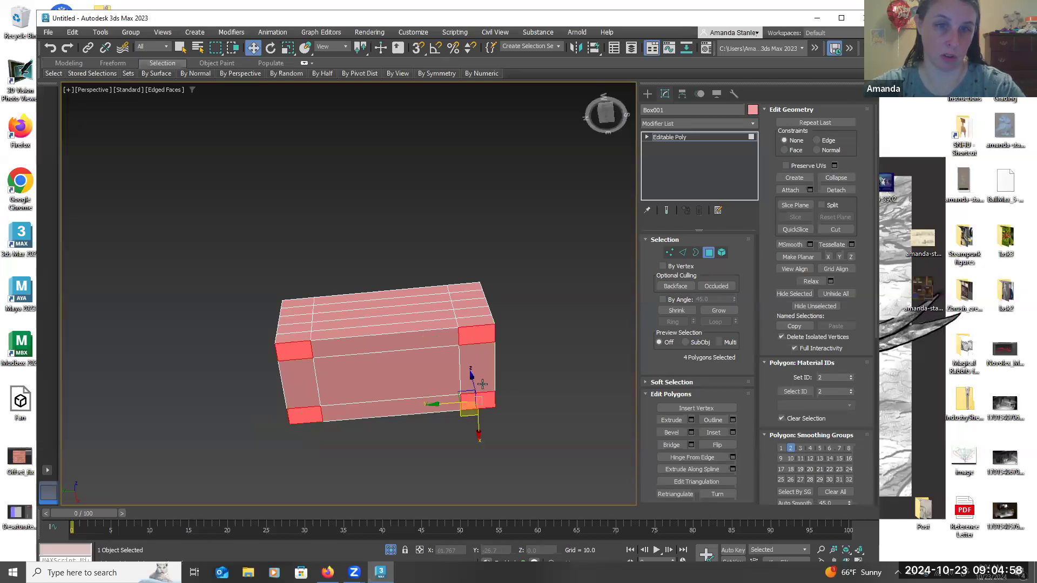
Extrude the four corner polygons by 4.177 to form feet, and clear the polygon selection
left_click(691, 421)
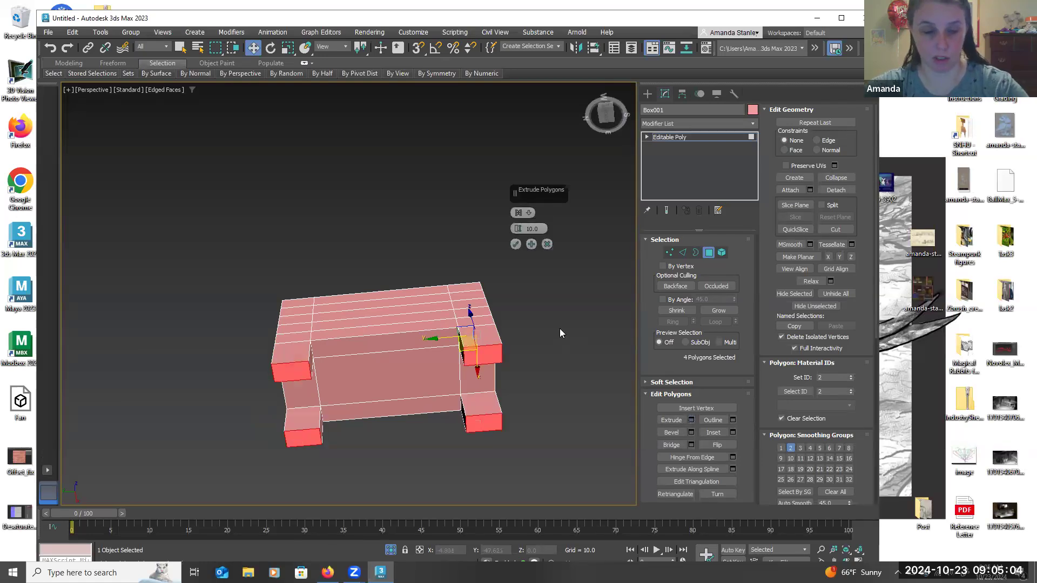
middle_click_drag(561, 341, 536, 390, "alt")
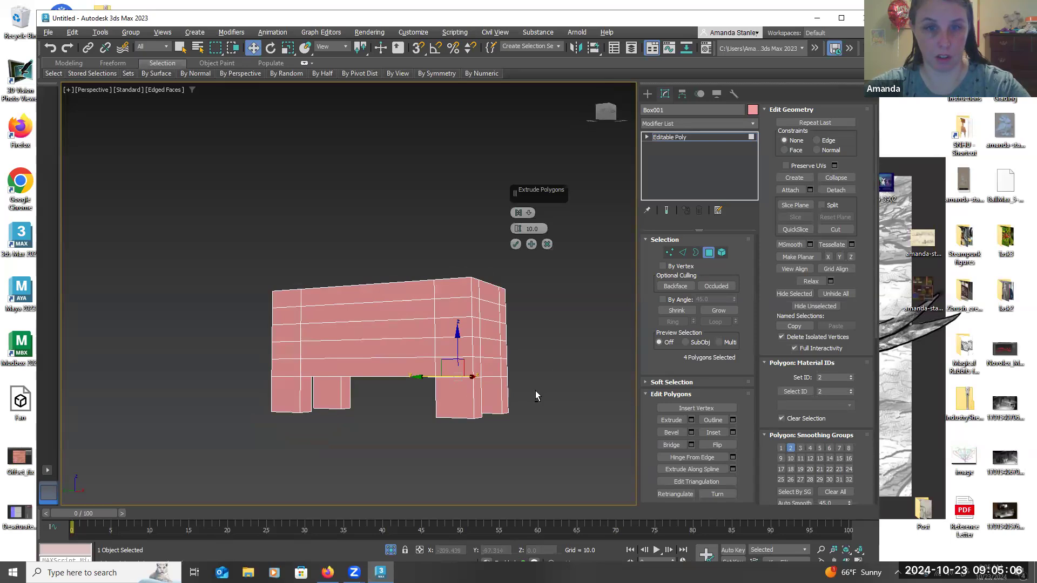
left_click(518, 226)
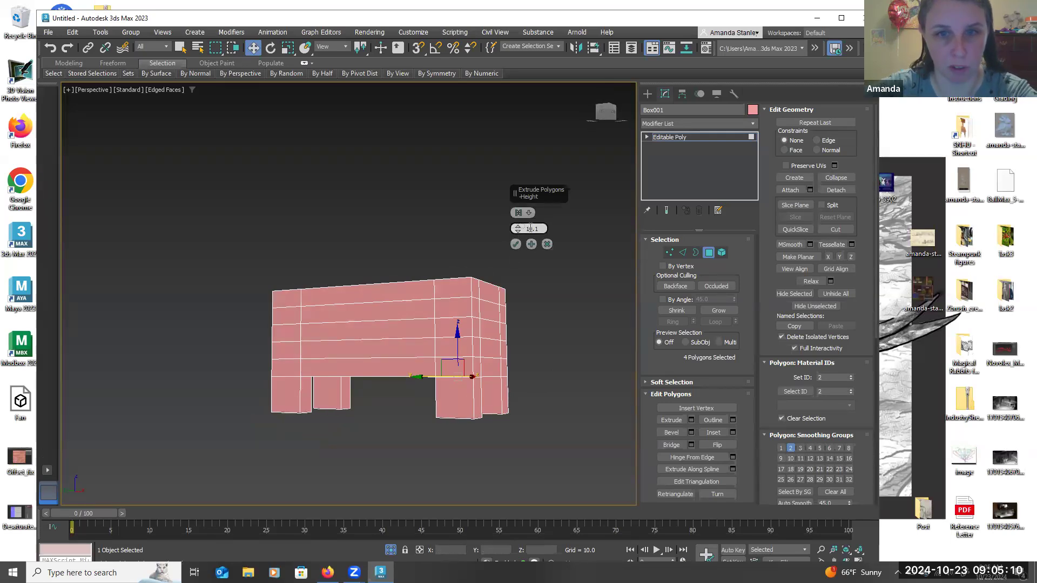
left_click_drag(523, 228, 518, 245)
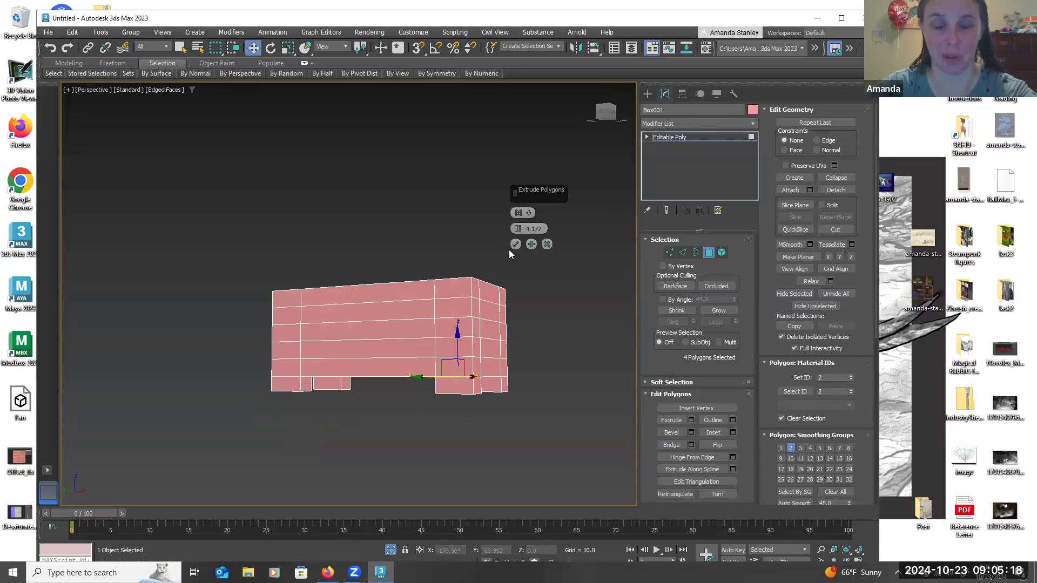
left_click(515, 244)
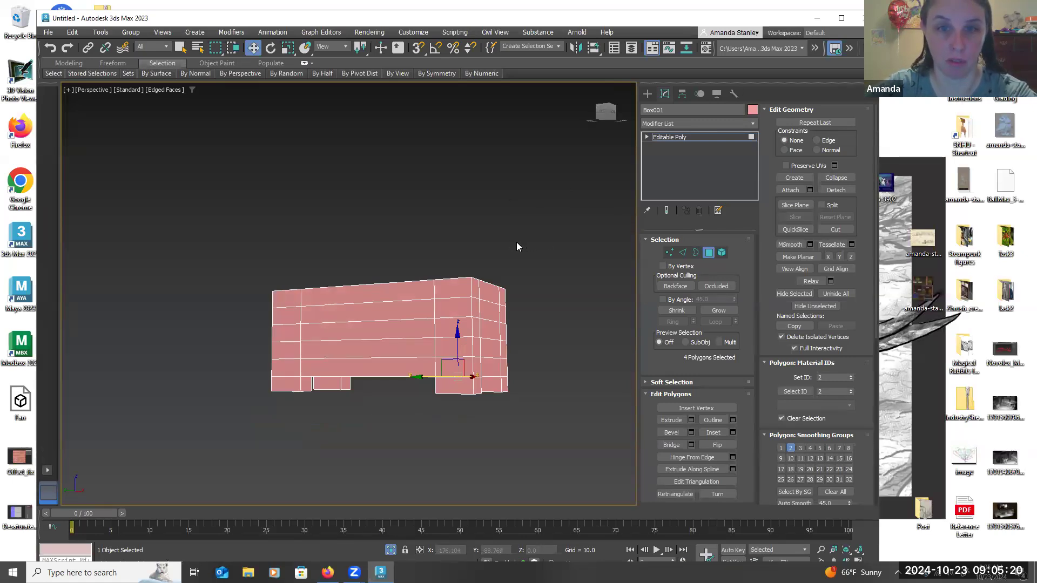
middle_click_drag(549, 253, 574, 260, "alt")
left_click(522, 260)
At vertex level, select the lower vertices on the inner side of one foot and drop the stray vertex from the selection
left_click(603, 116)
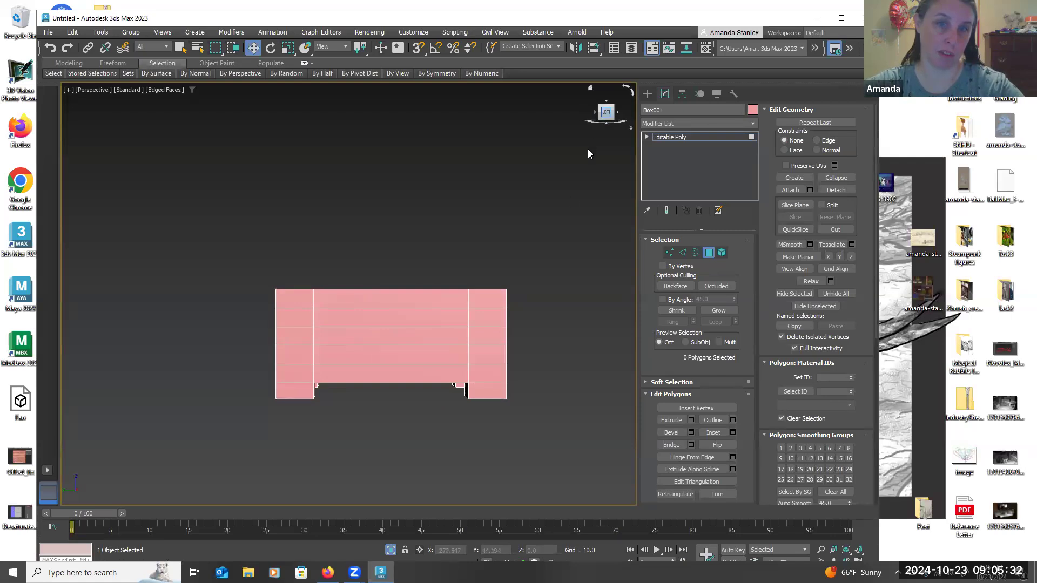
left_click(670, 252)
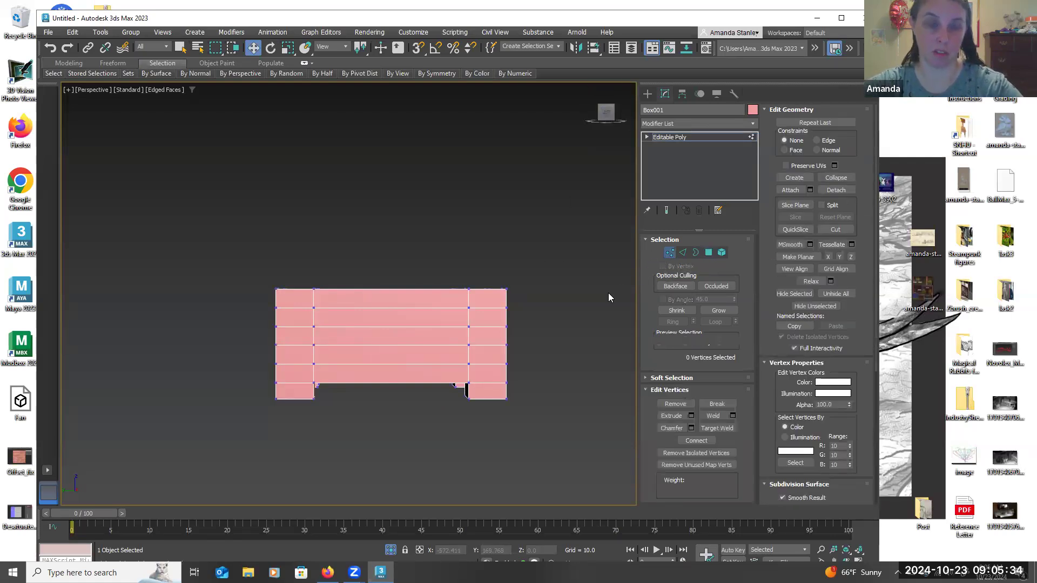
middle_click_drag(581, 349, 589, 246, "alt")
scroll(566, 341, "up", 3)
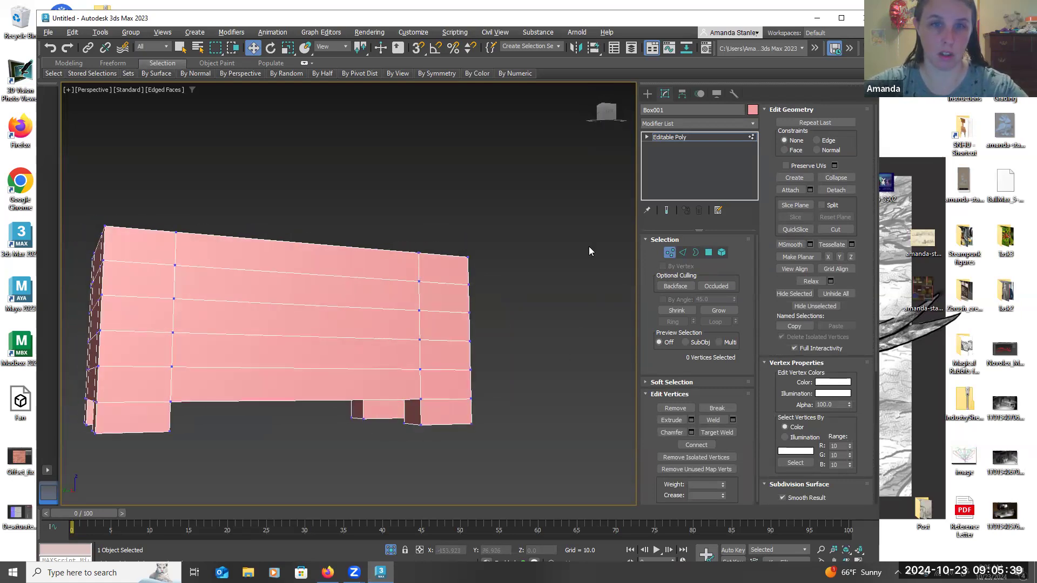
left_click(611, 116)
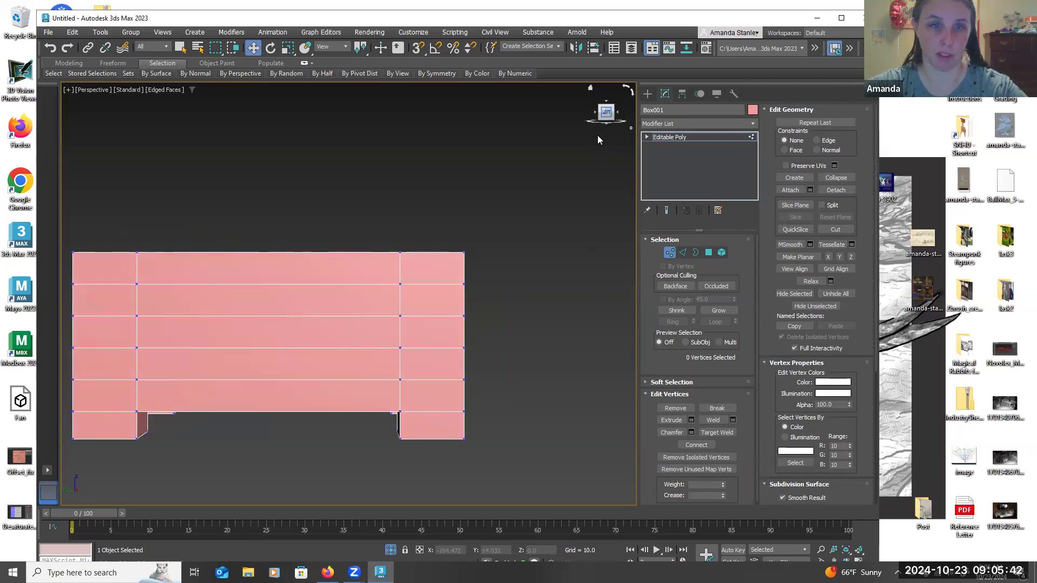
middle_click_drag(544, 330, 618, 270)
left_click(608, 116)
right_click(496, 305)
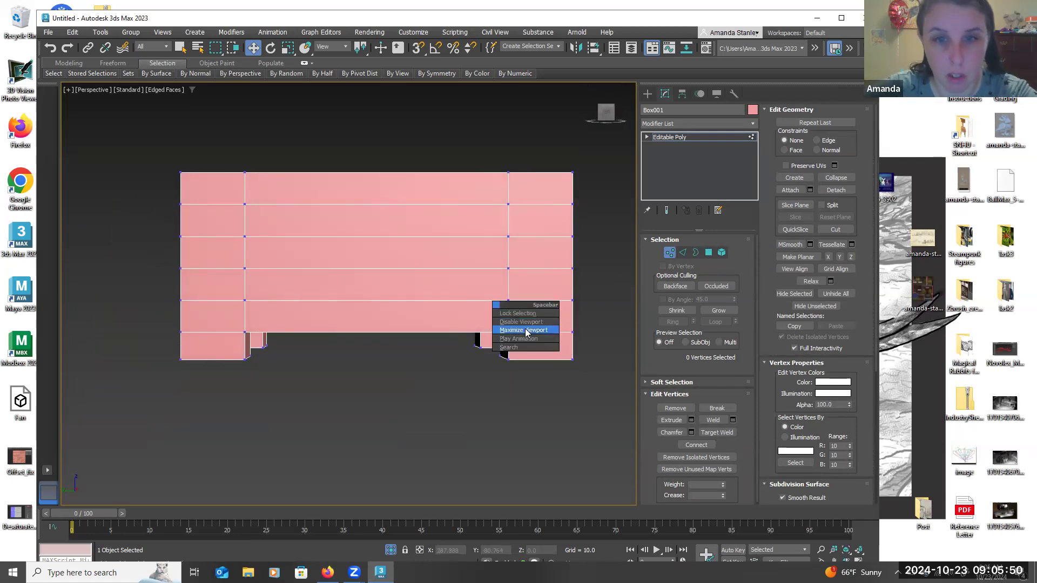
left_click(594, 307)
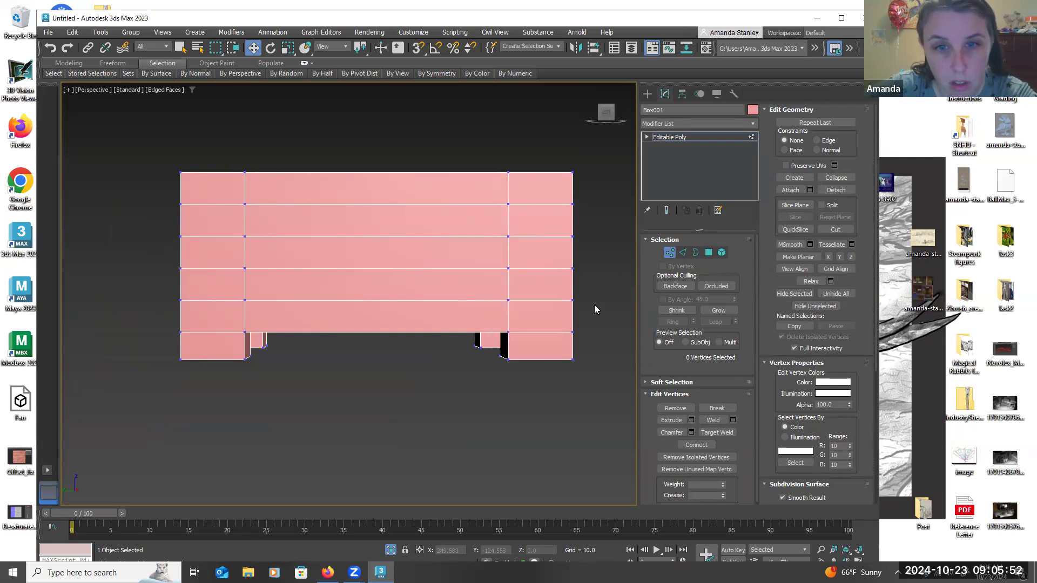
mouse_move(515, 381)
middle_mouse_down("alt")
mouse_move(523, 374)
mouse_move(513, 383)
middle_mouse_up("alt")
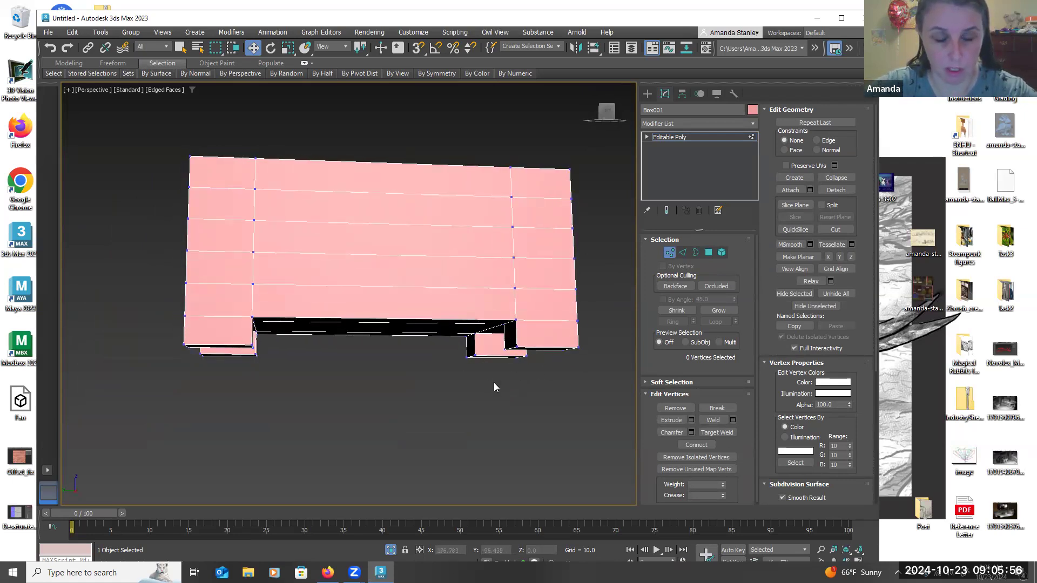
left_click_drag(472, 371, 455, 349)
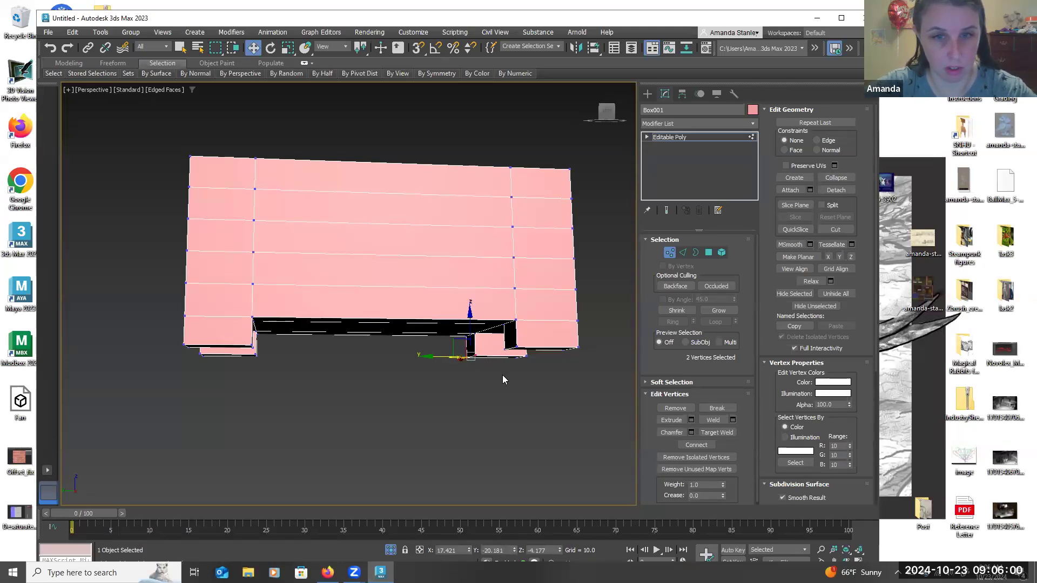
left_click_drag(493, 380, 520, 338)
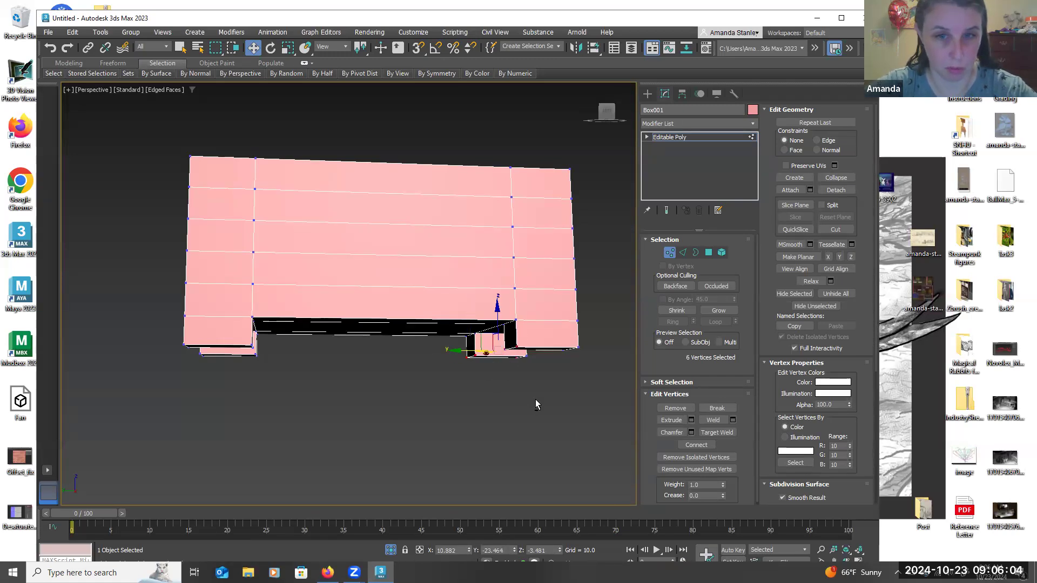
middle_click_drag(536, 399, 534, 394, "alt")
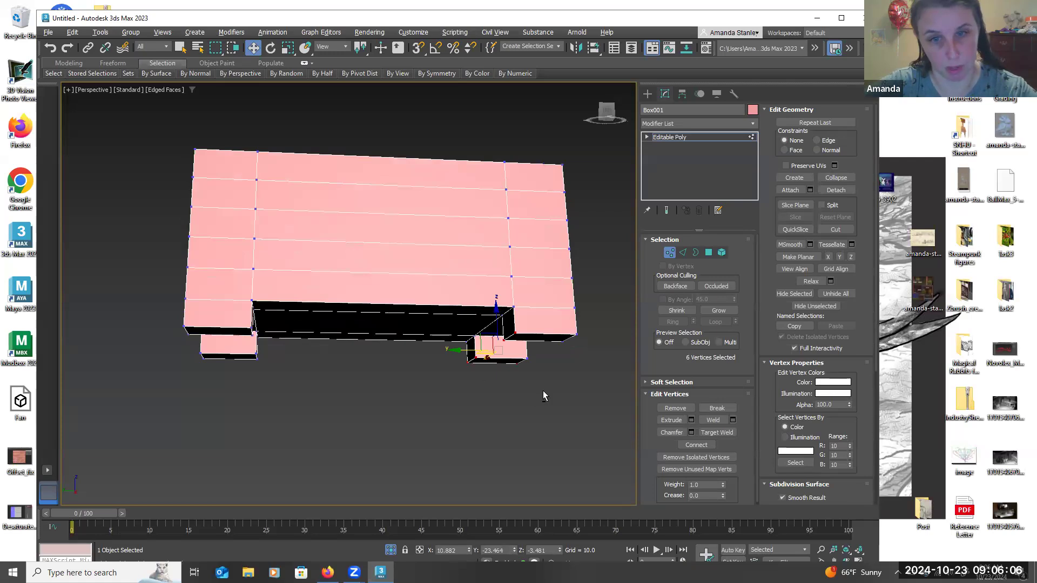
mouse_move(543, 388)
left_mouse_down()
mouse_move(513, 358)
mouse_move(531, 373)
left_mouse_up()
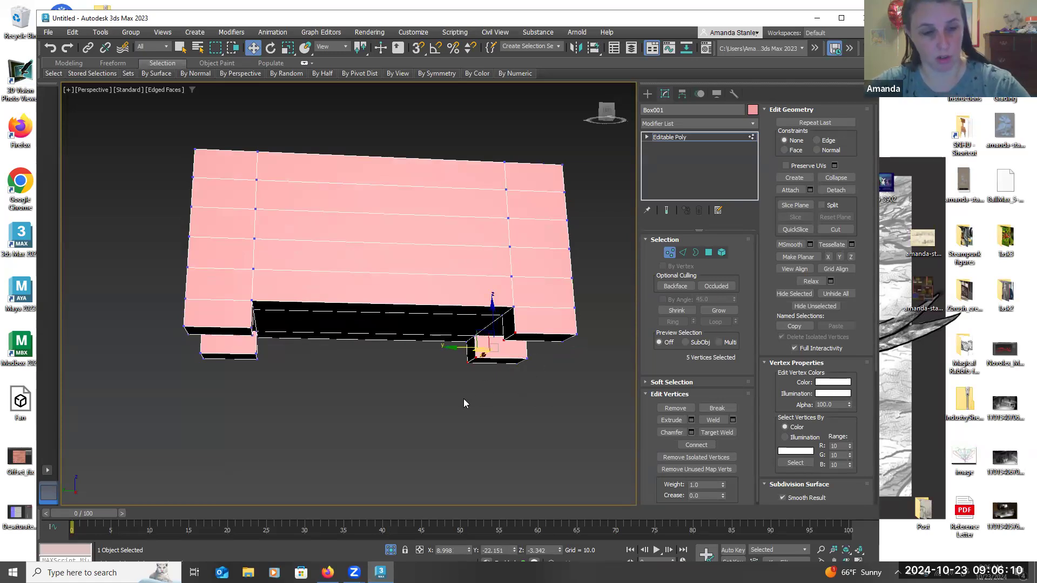
Extend the selection to the inner bottom vertices of all four feet, removing any wrongly picked vertices so eight remain selected
left_click_drag(246, 353, 245, 355, "ctrl")
middle_click_drag(276, 373, 246, 382, "alt")
left_click_drag(238, 362, 220, 333, "ctrl")
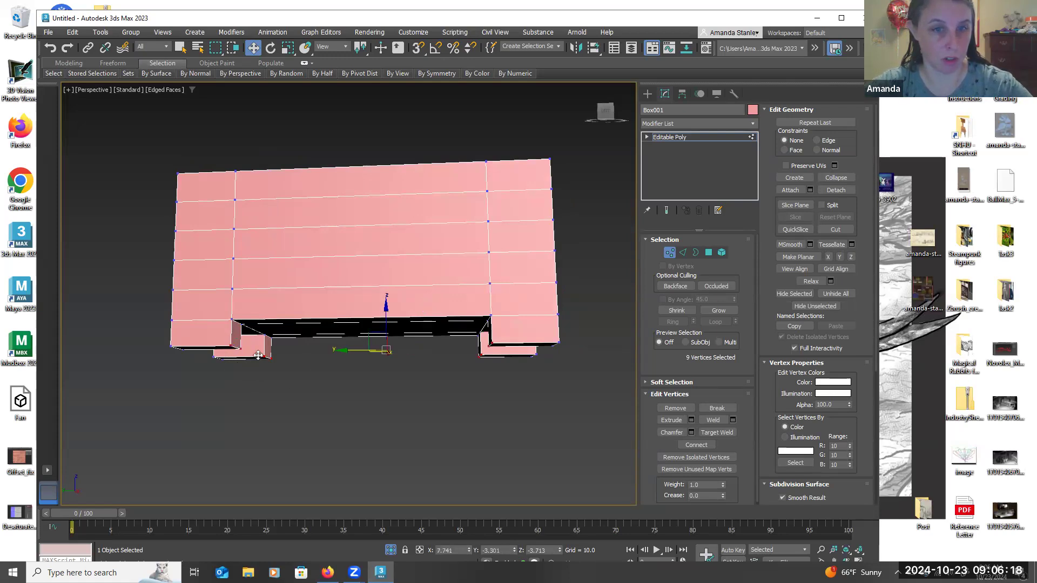
middle_click_drag(257, 390, 431, 400, "alt")
left_click_drag(539, 394, 493, 361)
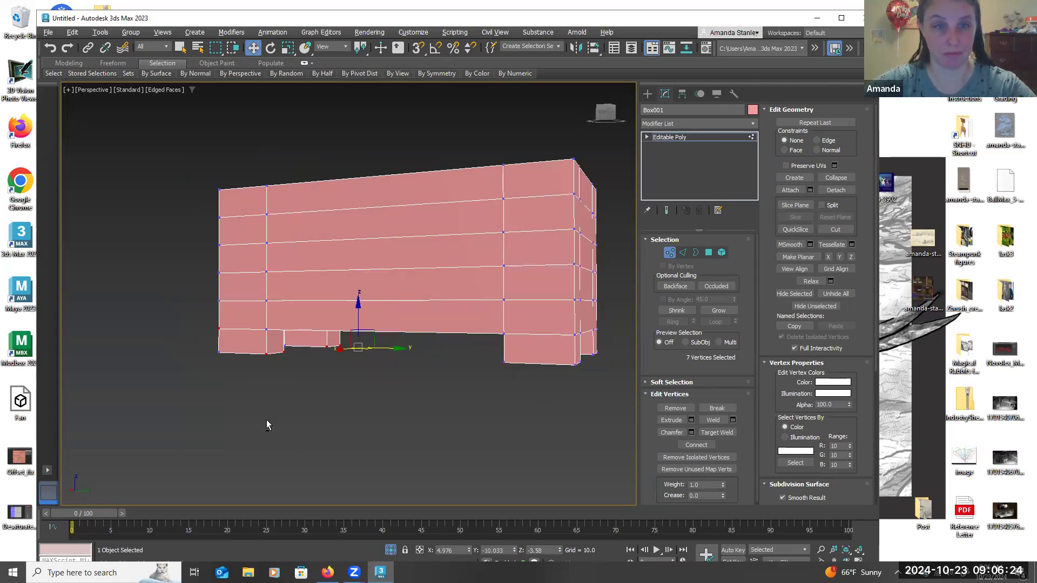
left_click_drag(212, 326, 220, 336, "alt")
middle_click_drag(251, 432, 95, 429, "alt")
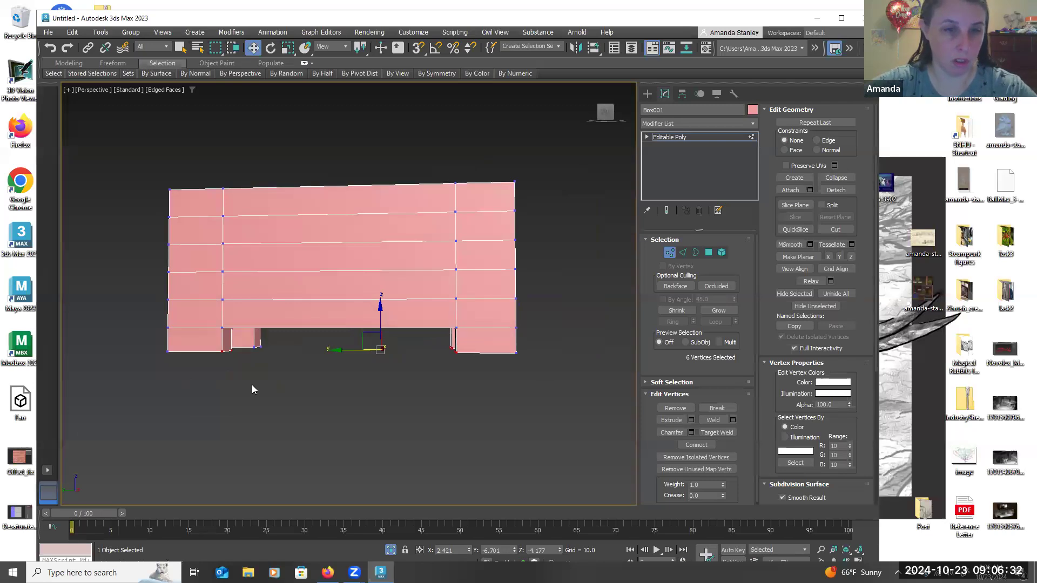
left_click_drag(247, 338, 331, 424, "ctrl")
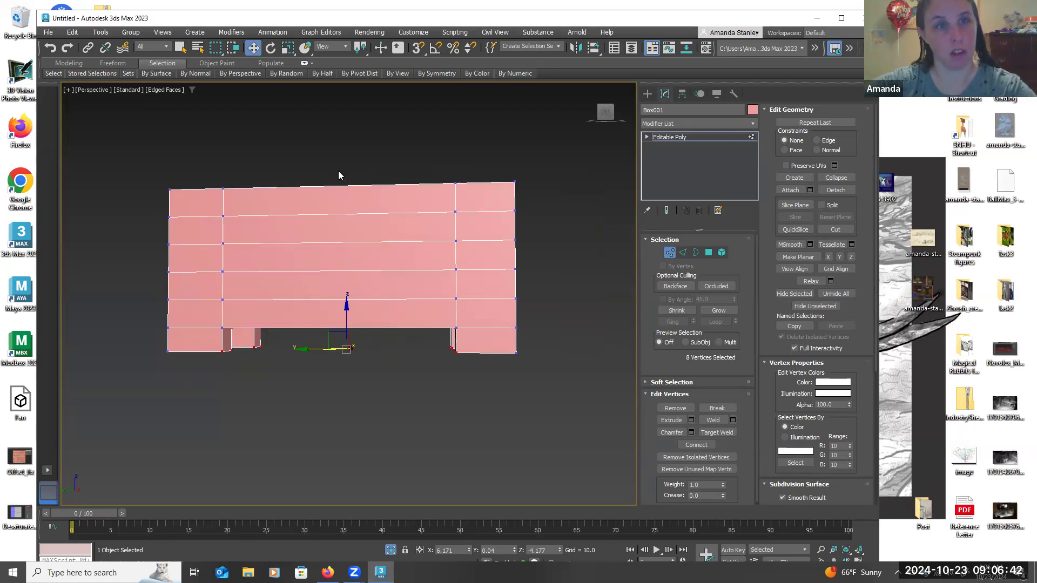
Scale the selected foot vertices outward along the Y axis so the inner sides of the feet slant
left_click(288, 49)
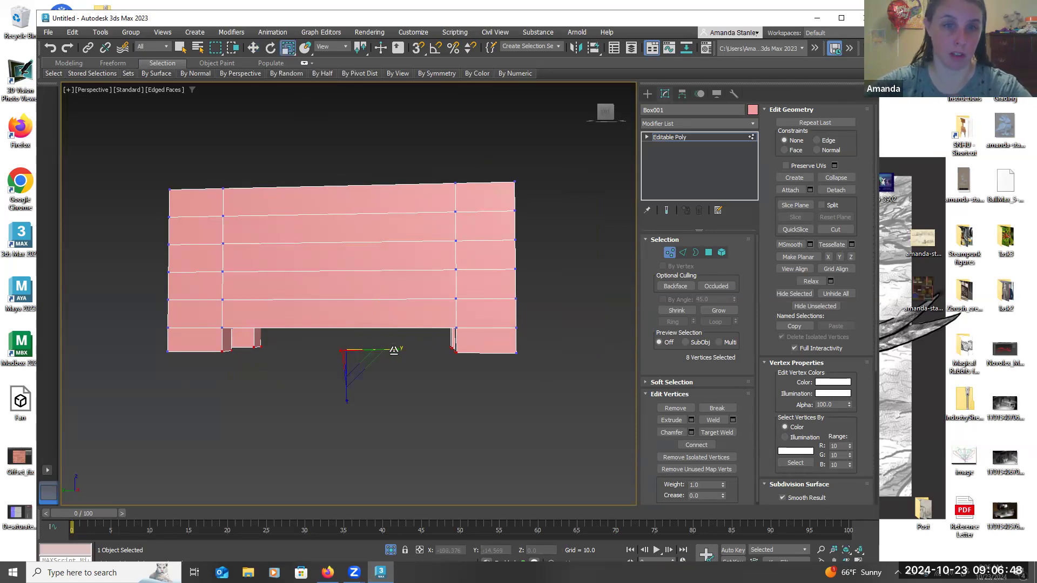
left_click_drag(395, 350, 400, 350)
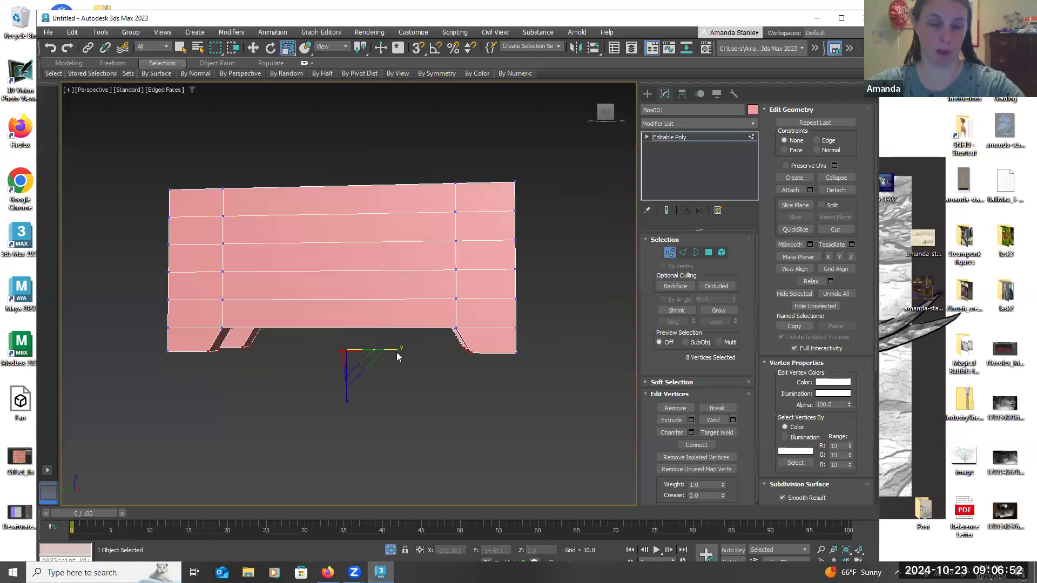
mouse_move(398, 384)
middle_mouse_down("alt")
mouse_move(413, 384)
mouse_move(397, 387)
middle_mouse_up("alt")
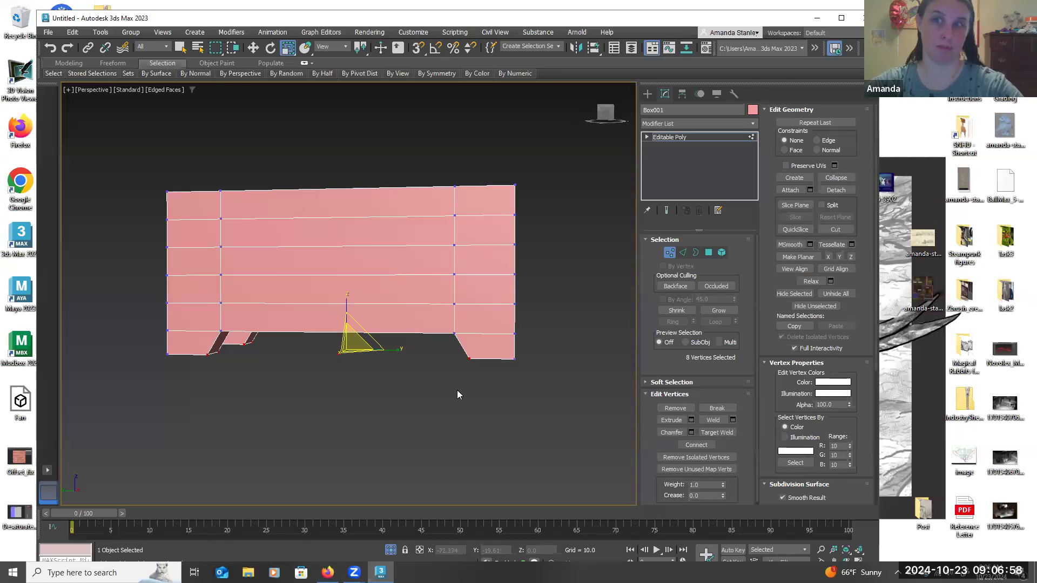
middle_click_drag(456, 397, 464, 350, "alt")
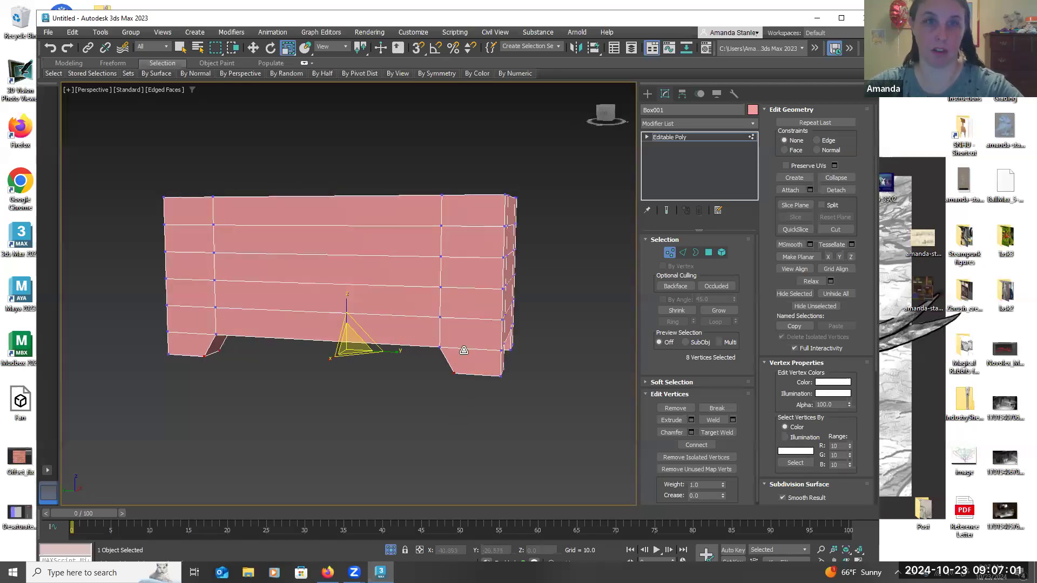
At polygon level, select the five stacked polygons of one corner column on the chest's front long side, leaving out the foot
left_click(669, 252)
middle_click_drag(581, 295, 565, 316, "alt")
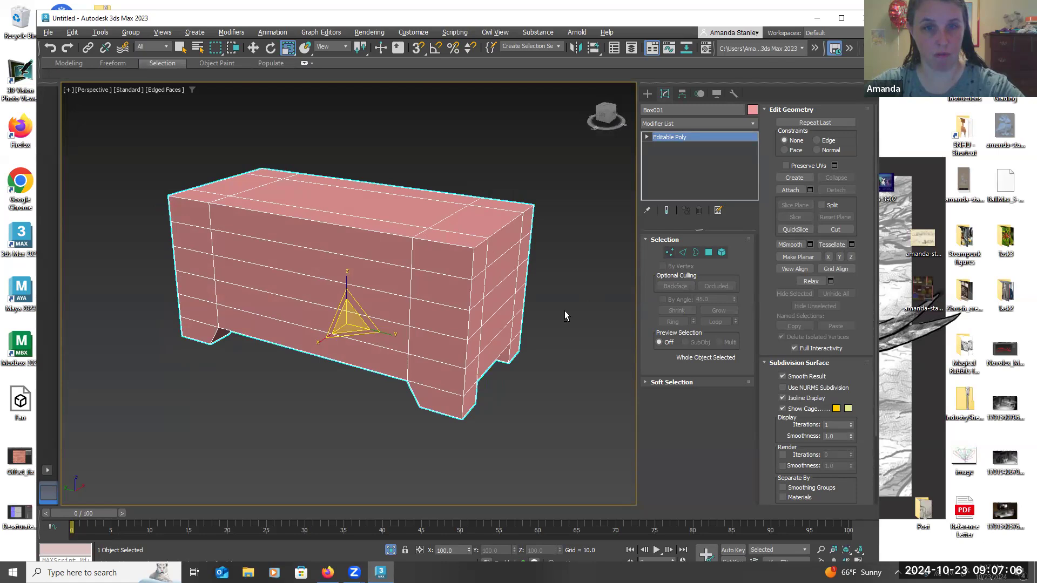
left_click(709, 252)
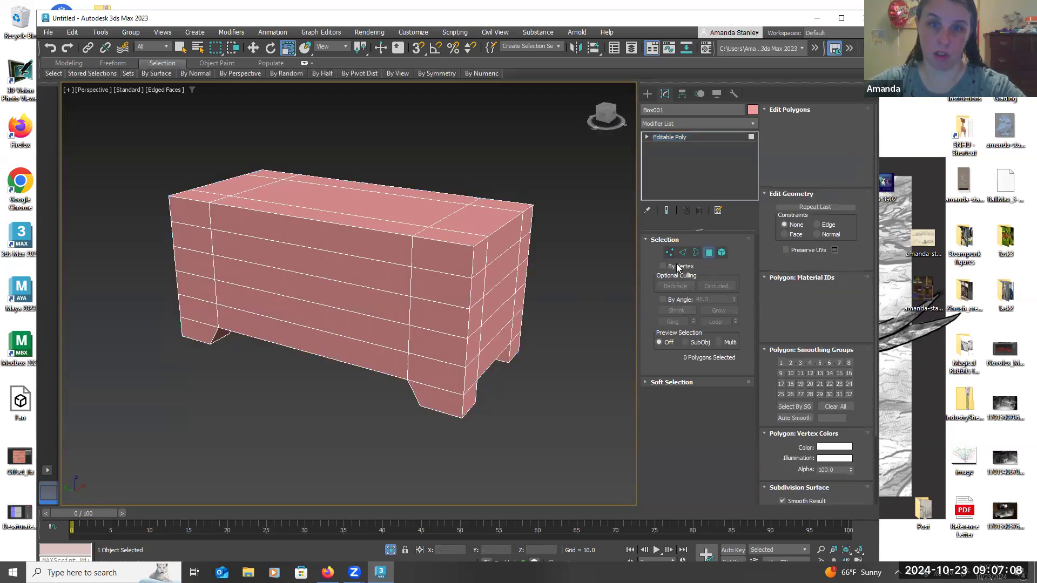
middle_click_drag(585, 268, 483, 269, "alt")
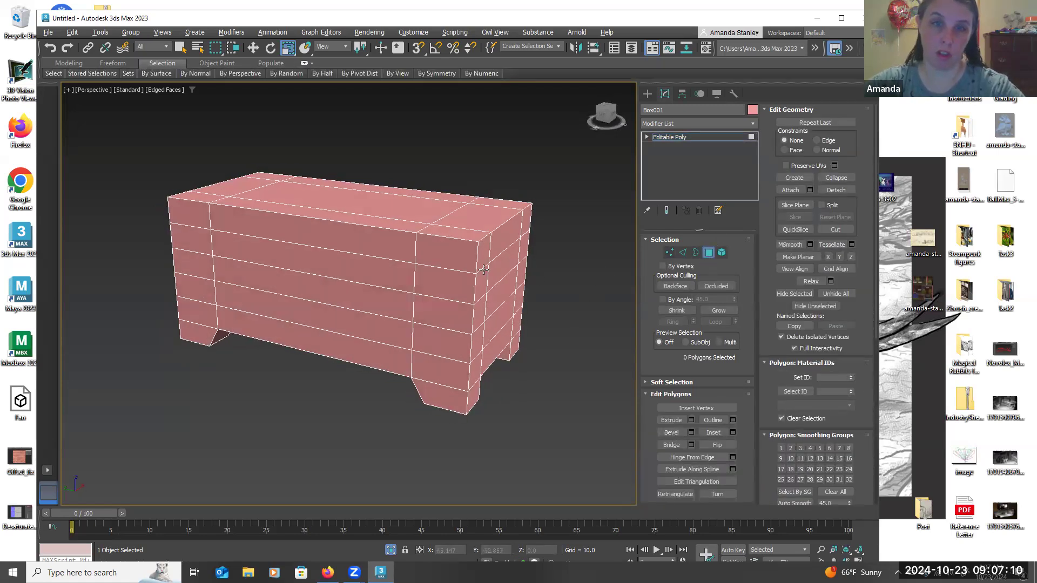
left_click(463, 253)
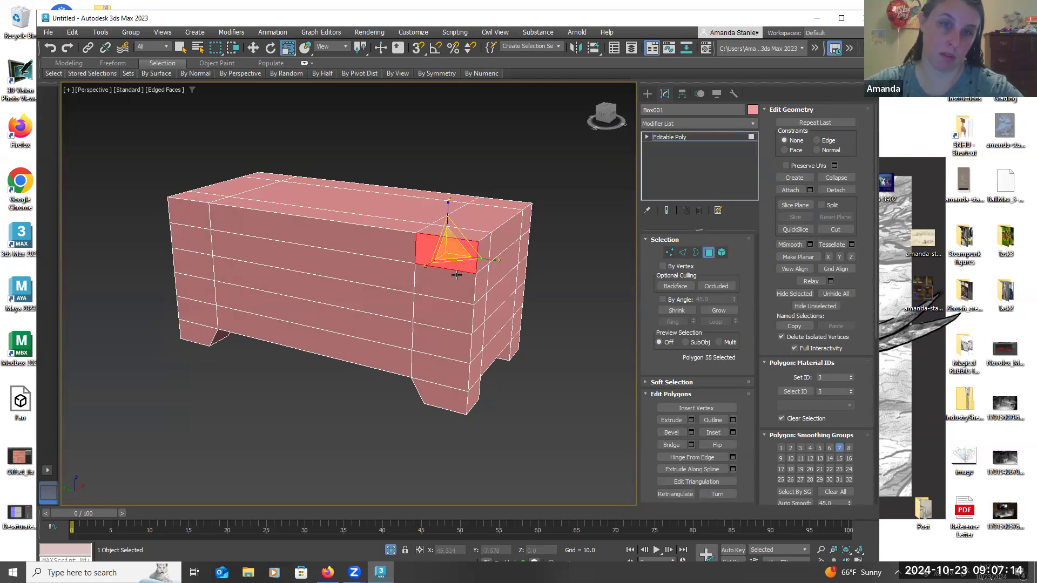
left_click(253, 48)
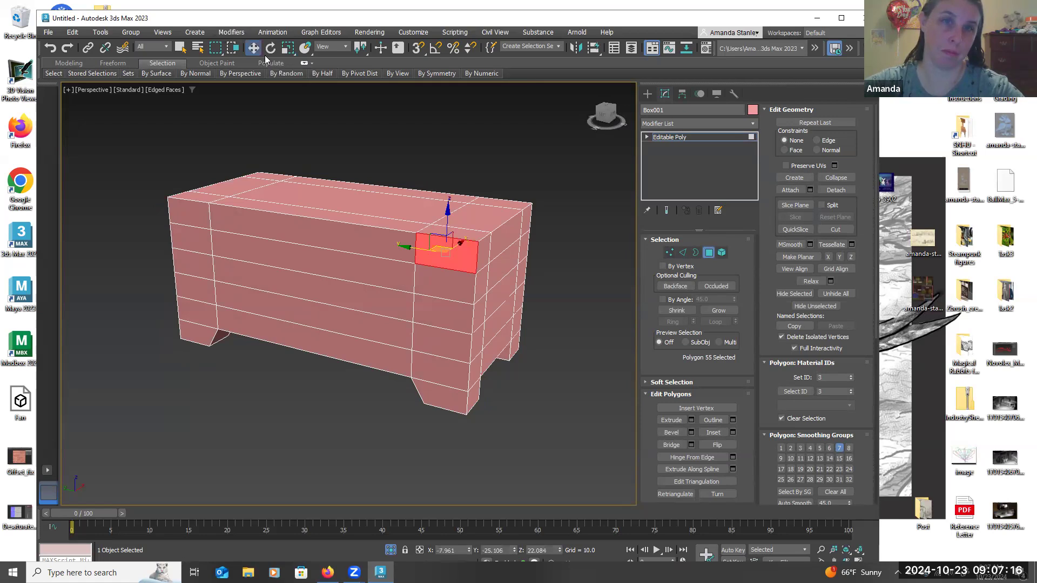
left_click(454, 277, "ctrl")
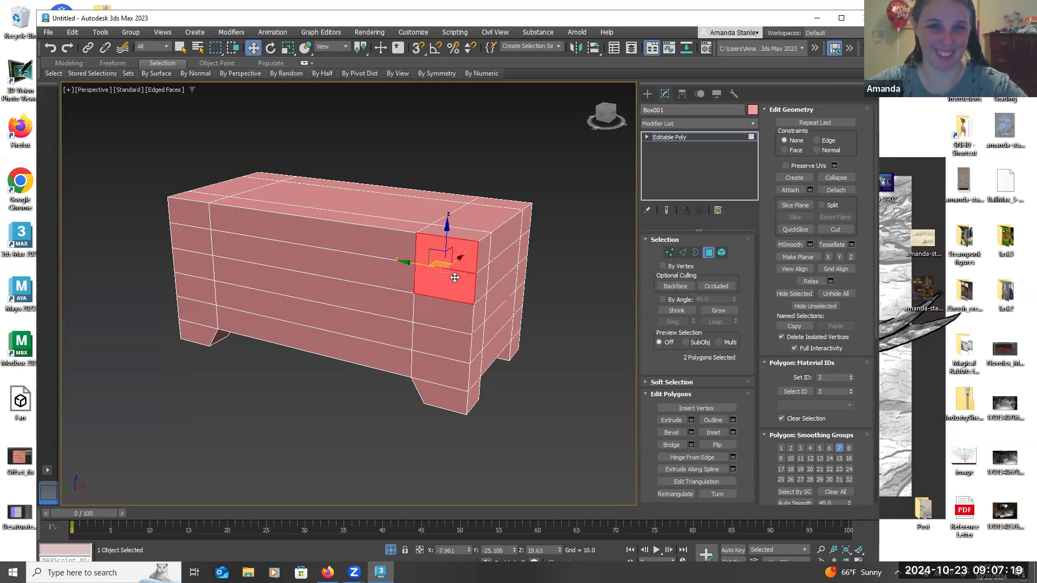
left_click(448, 310, "ctrl")
left_click(447, 335, "ctrl")
left_click(446, 368, "ctrl")
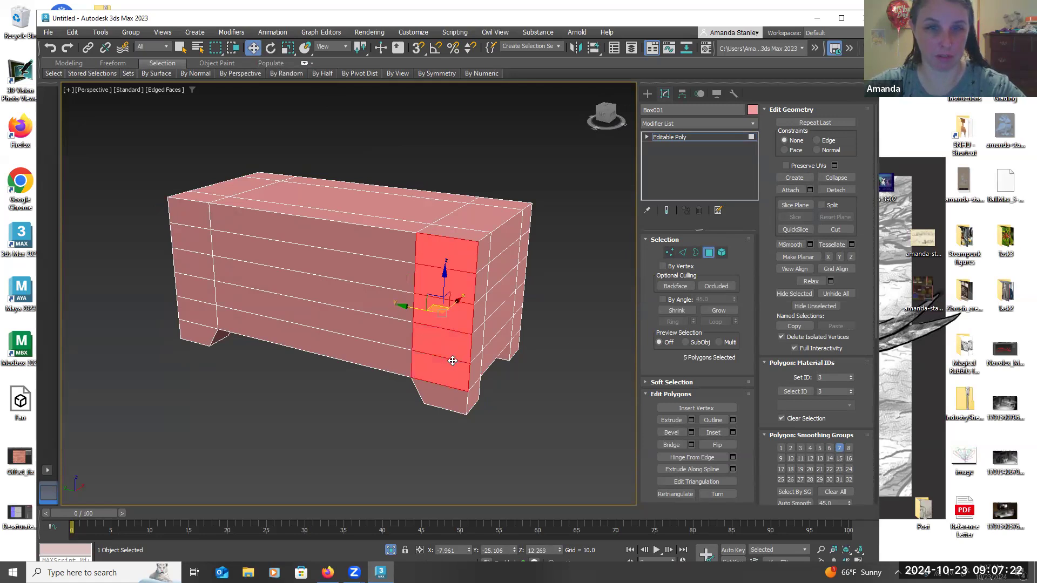
Add the five stacked polygons of the other corner column on the front long side to the selection
left_click(192, 212, "ctrl")
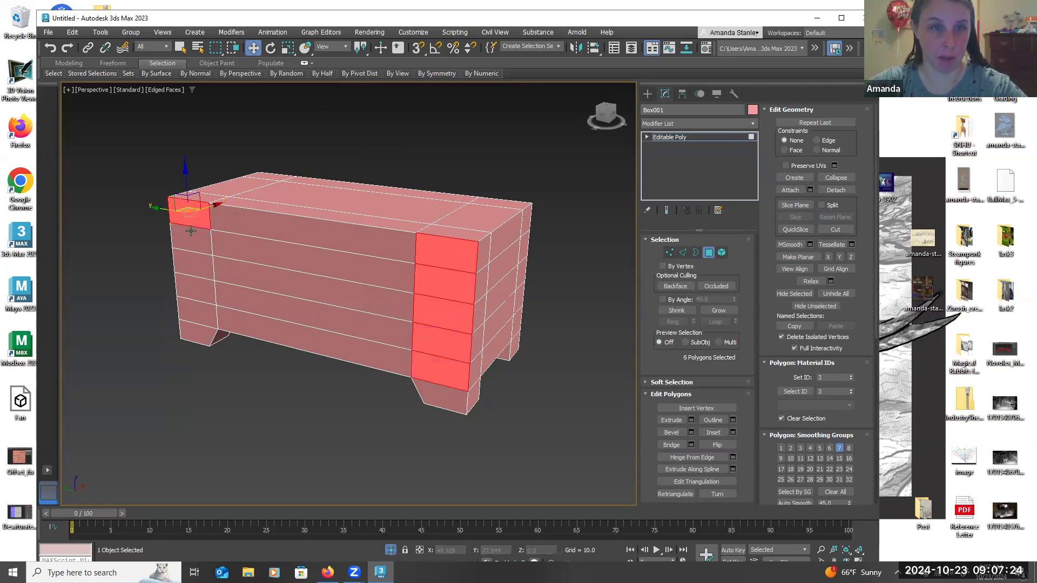
left_click(192, 235, "ctrl")
left_click(195, 261, "ctrl")
left_click(197, 292, "ctrl")
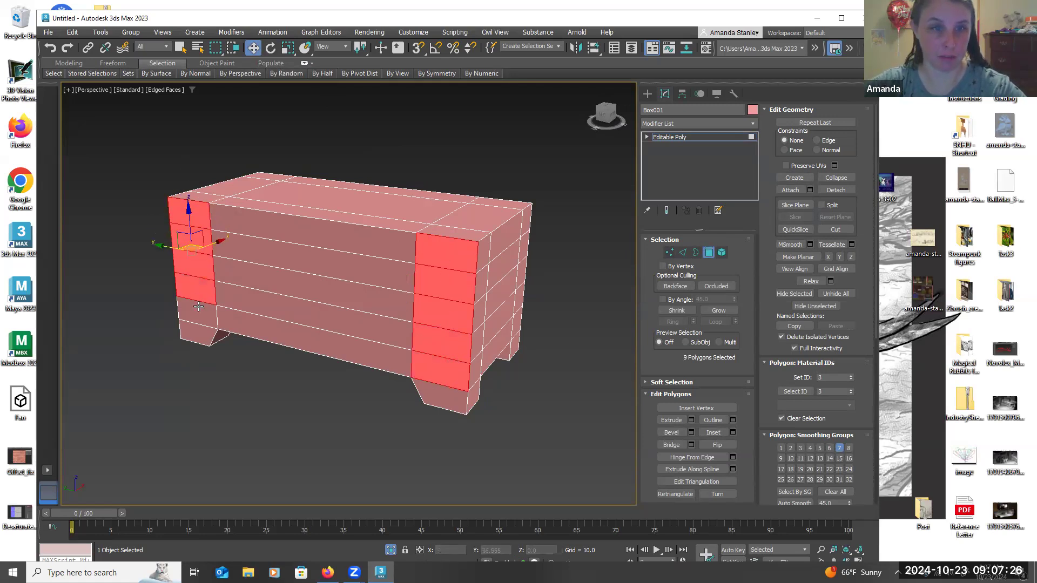
left_click(198, 308, "ctrl")
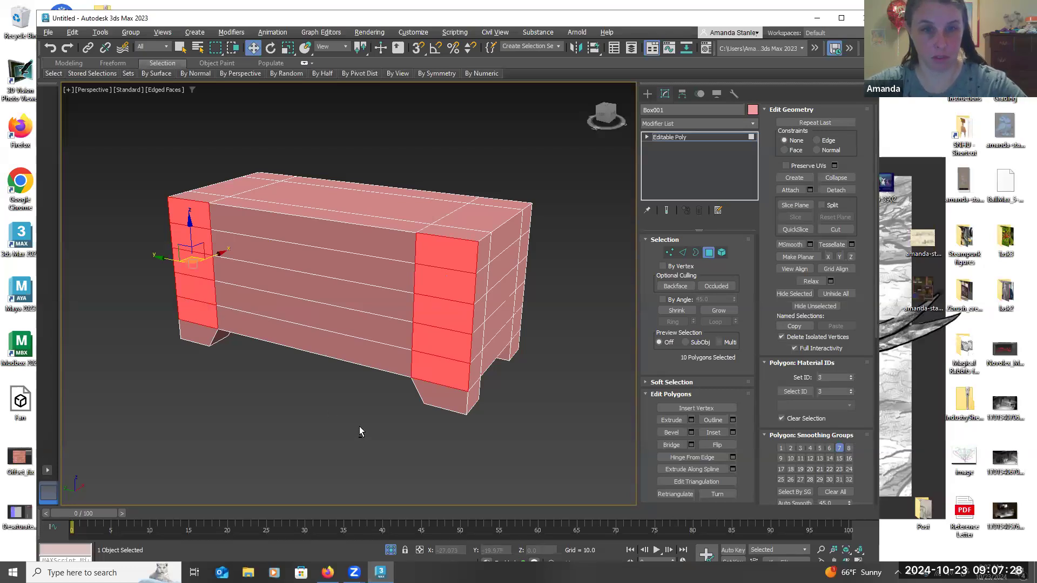
Add both five-polygon corner columns on the opposite long side, making a selection of 20 polygons
middle_click_drag(358, 425, 269, 278, "alt")
left_click(268, 282, "ctrl")
left_click(268, 311, "ctrl")
left_click(273, 353, "ctrl")
left_click(266, 392, "ctrl")
left_click(264, 423, "ctrl")
left_click(538, 244, "ctrl")
left_click(536, 265, "ctrl")
left_click(540, 297, "ctrl")
left_click(538, 330, "ctrl")
left_click(535, 353, "ctrl")
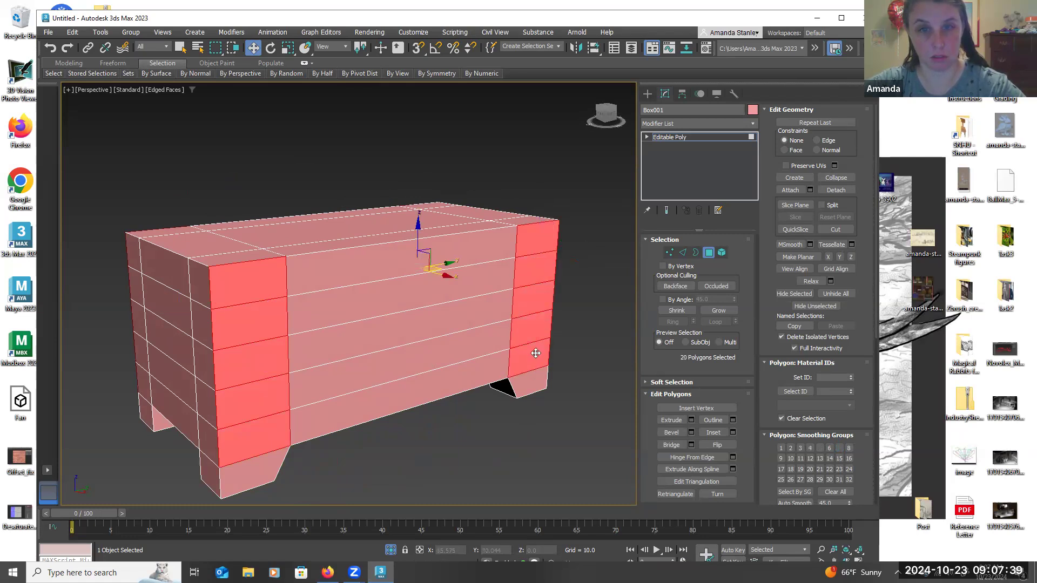
Extrude the selected corner columns on both long sides by 0.623 and clear the polygon selection
left_click(692, 420)
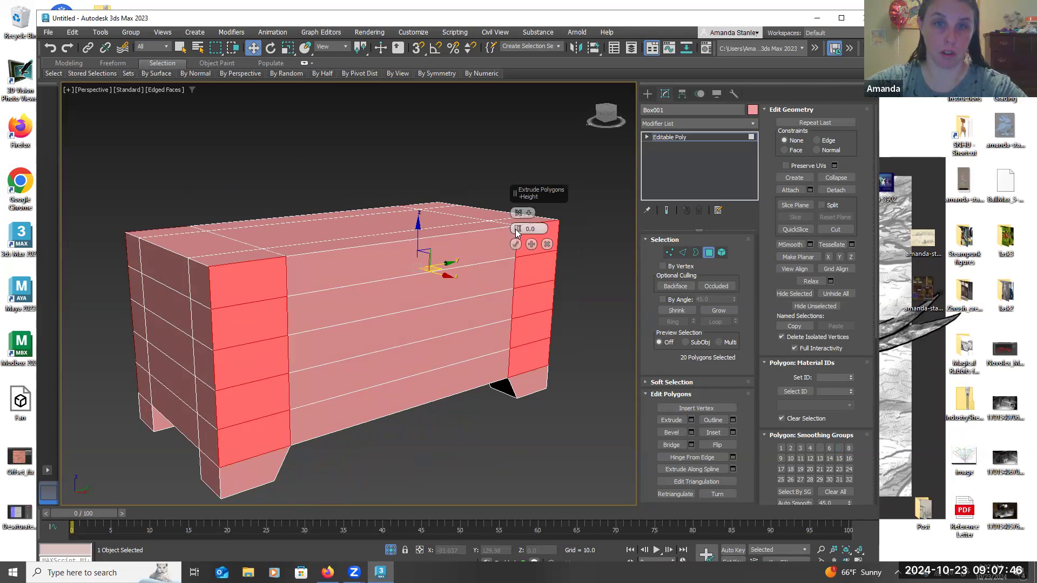
left_click_drag(516, 229, 517, 229)
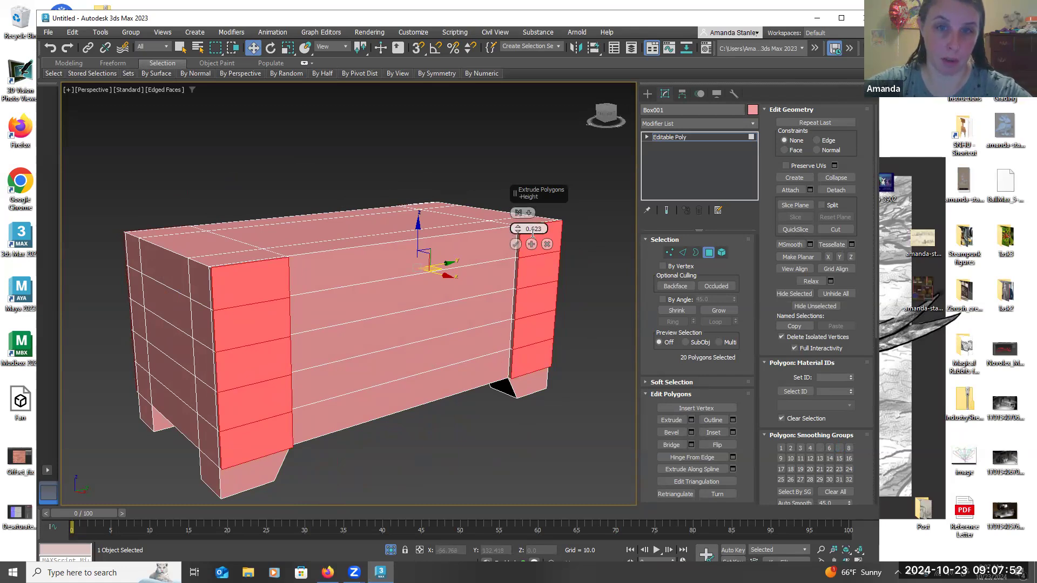
middle_click_drag(446, 391, 324, 400, "alt")
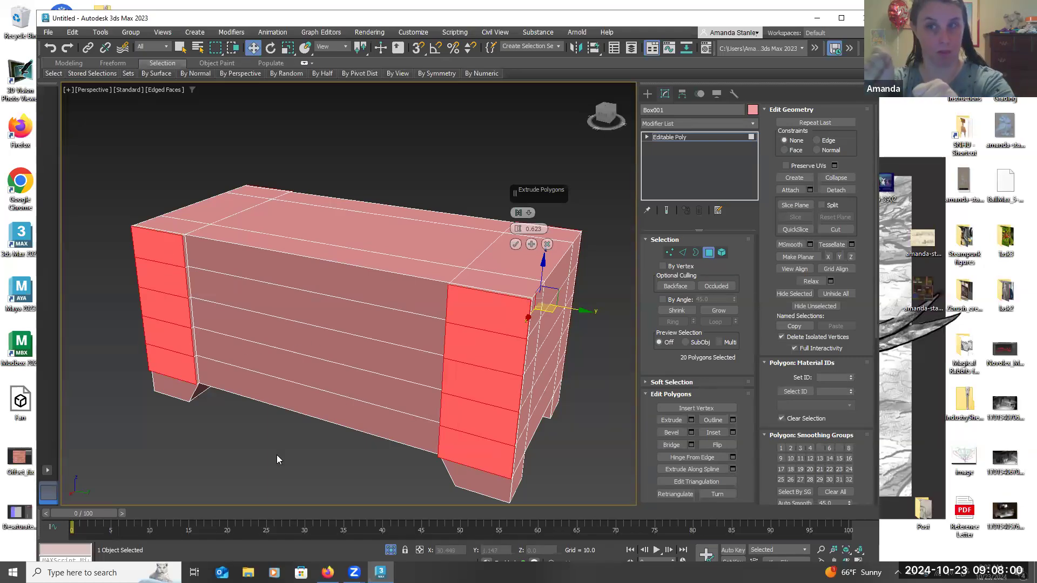
left_click(515, 245)
left_click(366, 478)
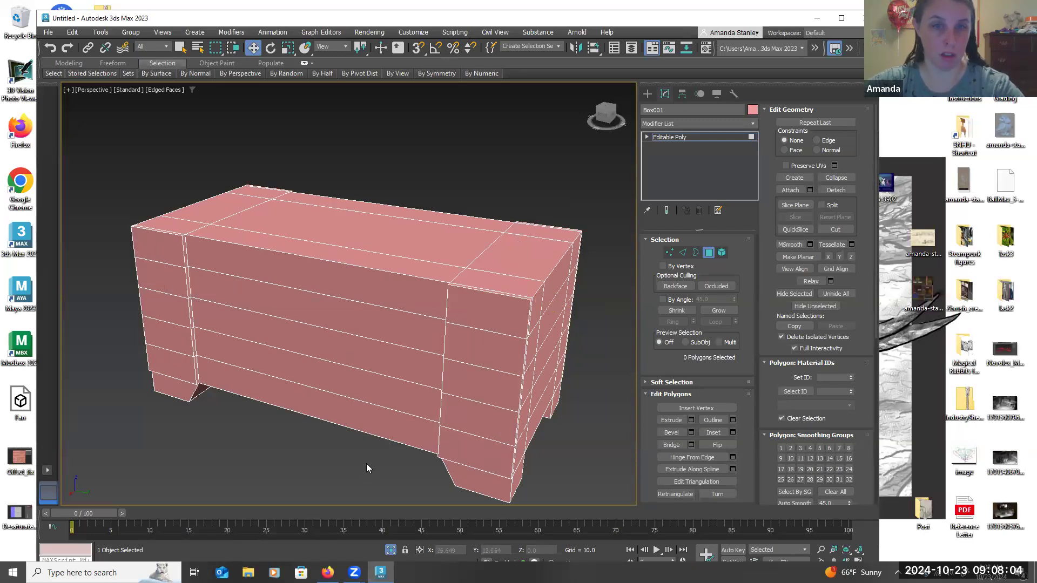
mouse_move(361, 477)
middle_mouse_down("alt")
mouse_move(372, 476)
mouse_move(349, 468)
middle_mouse_up("alt")
middle_click_drag(427, 427, 359, 268, "alt")
left_click(356, 250)
left_click(320, 237, "ctrl")
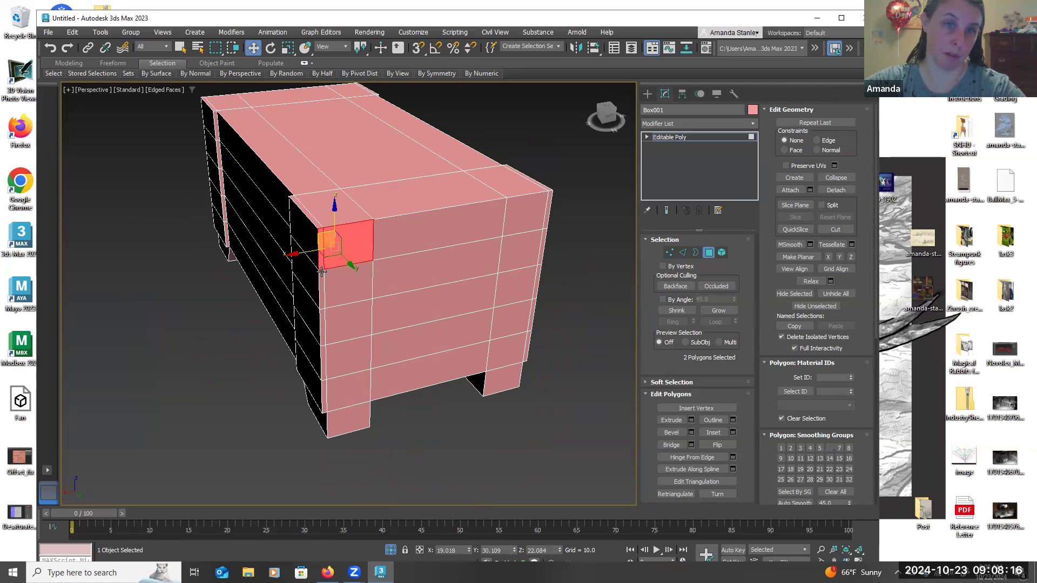
left_click(330, 278)
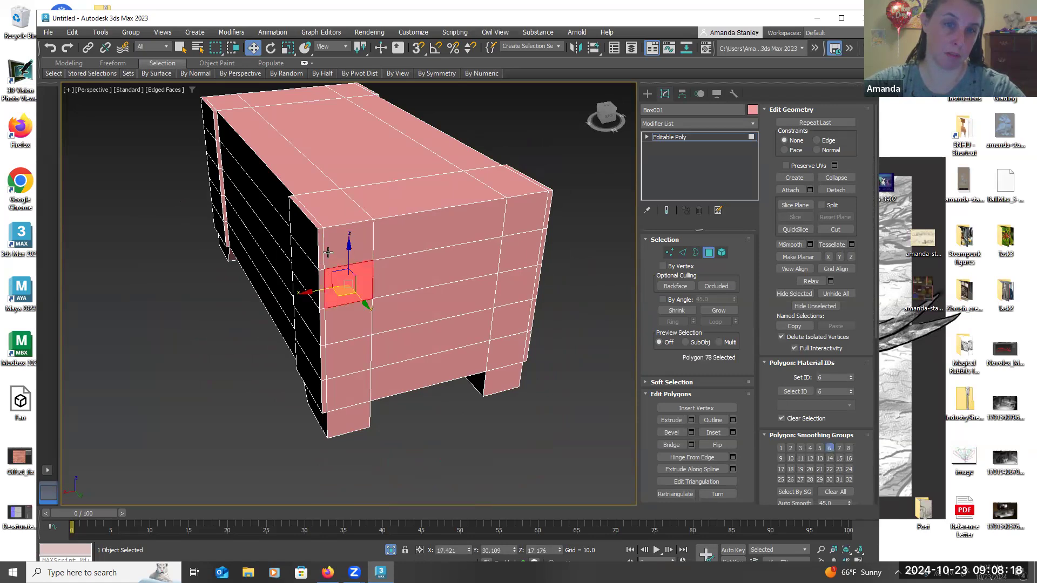
left_click(336, 254)
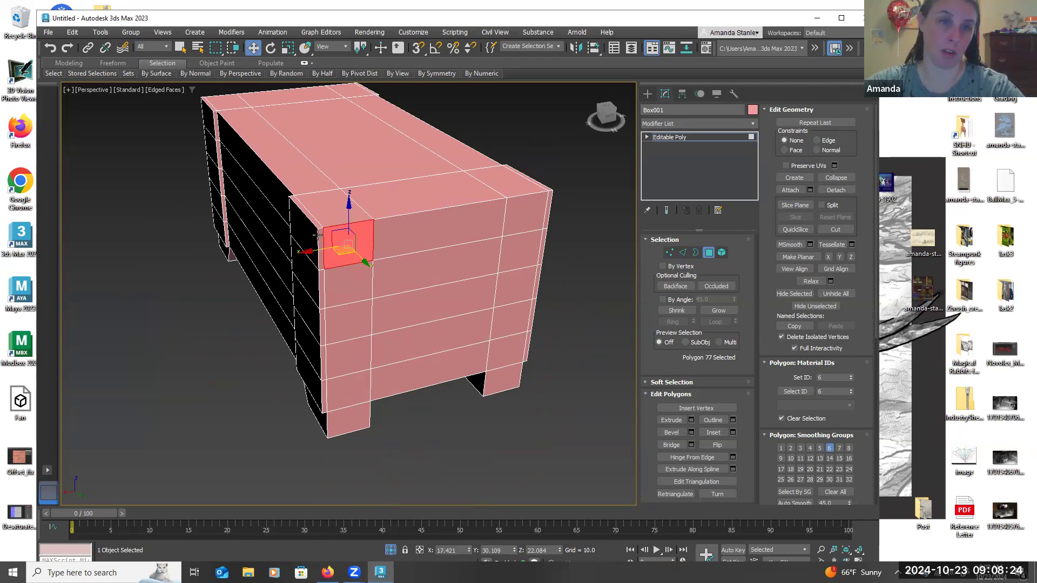
left_click_drag(320, 237, 328, 354)
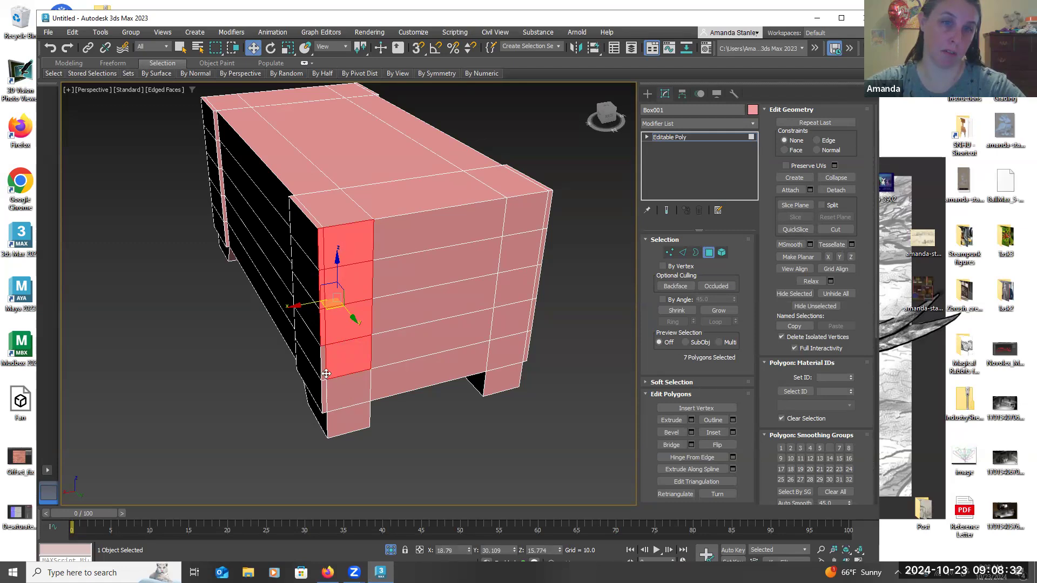
left_click(432, 436)
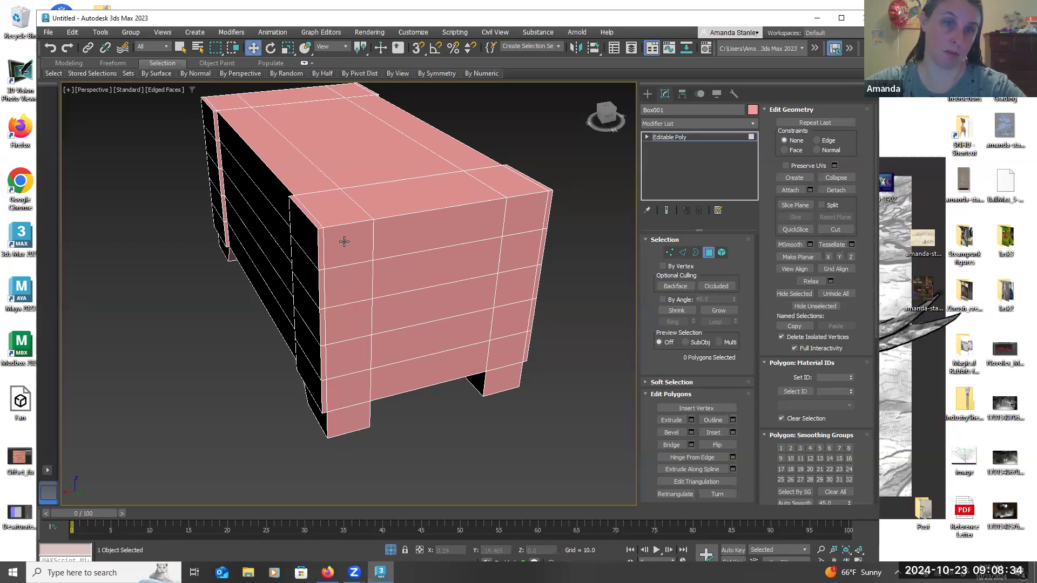
Select the two five-polygon corner columns on one short end of the chest, leaving out the thin extruded strips and feet
left_click_drag(344, 242, 357, 335)
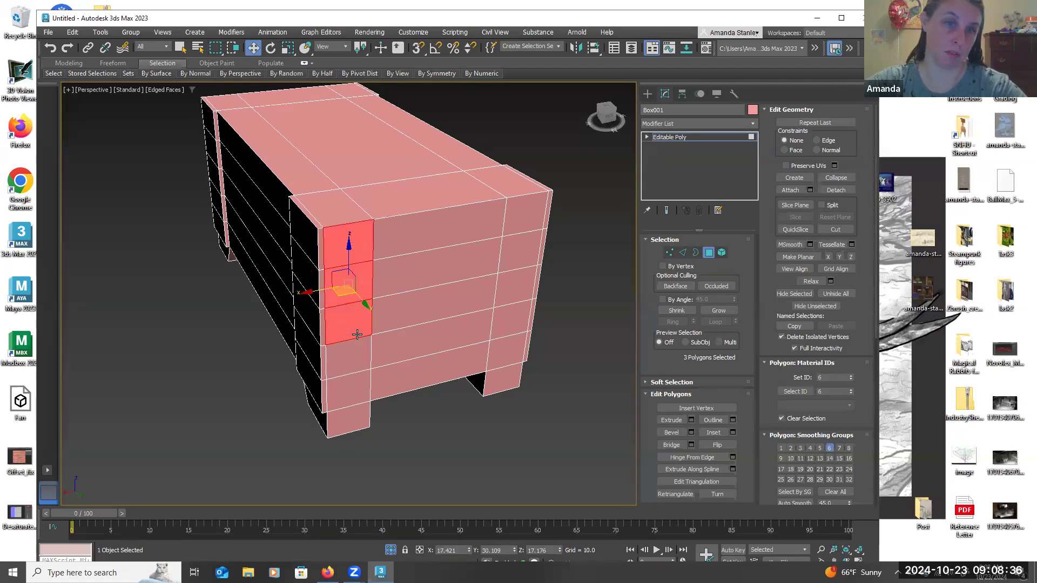
left_click_drag(358, 377, 363, 403)
left_click(519, 216, "ctrl")
left_click_drag(520, 237, 516, 354, "ctrl")
middle_click_drag(572, 364, 652, 313, "alt")
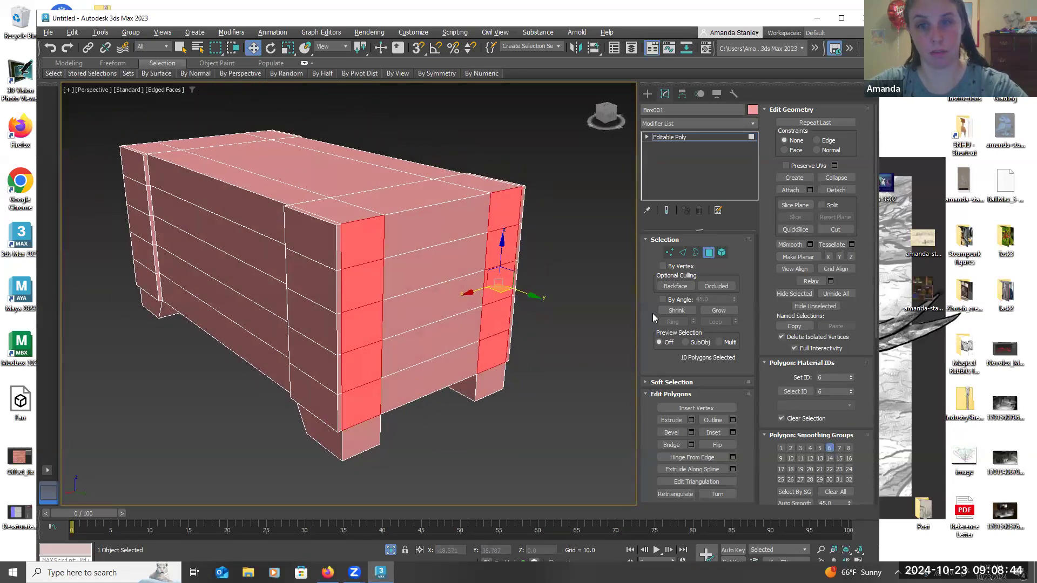
Extrude the corner columns on this short end by 0.623 and clear the polygon selection
left_click(692, 420)
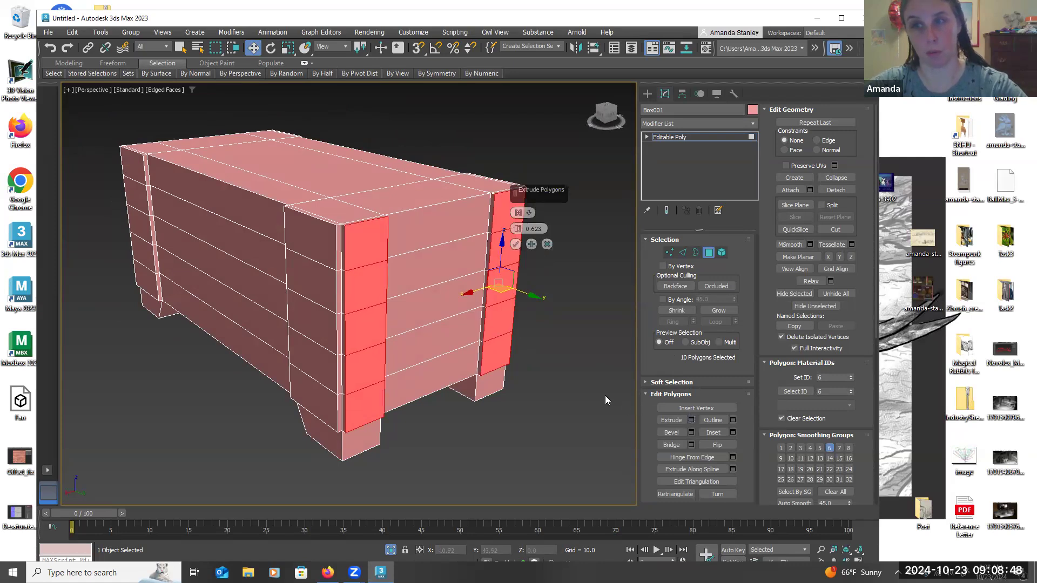
mouse_move(420, 372)
middle_mouse_down("alt")
mouse_move(380, 384)
mouse_move(416, 375)
middle_mouse_up("alt")
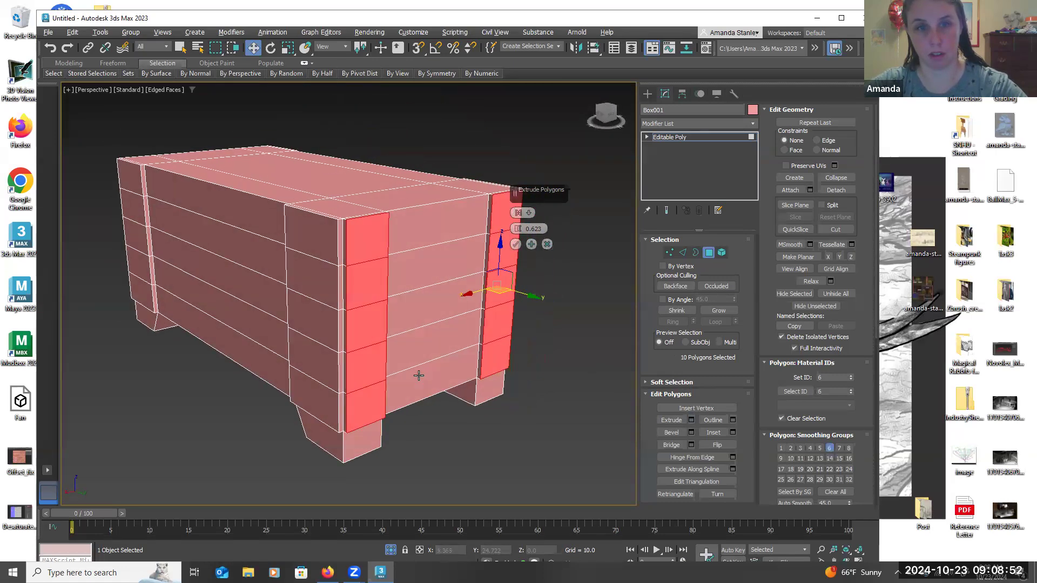
middle_click_drag(438, 423, 439, 410, "alt")
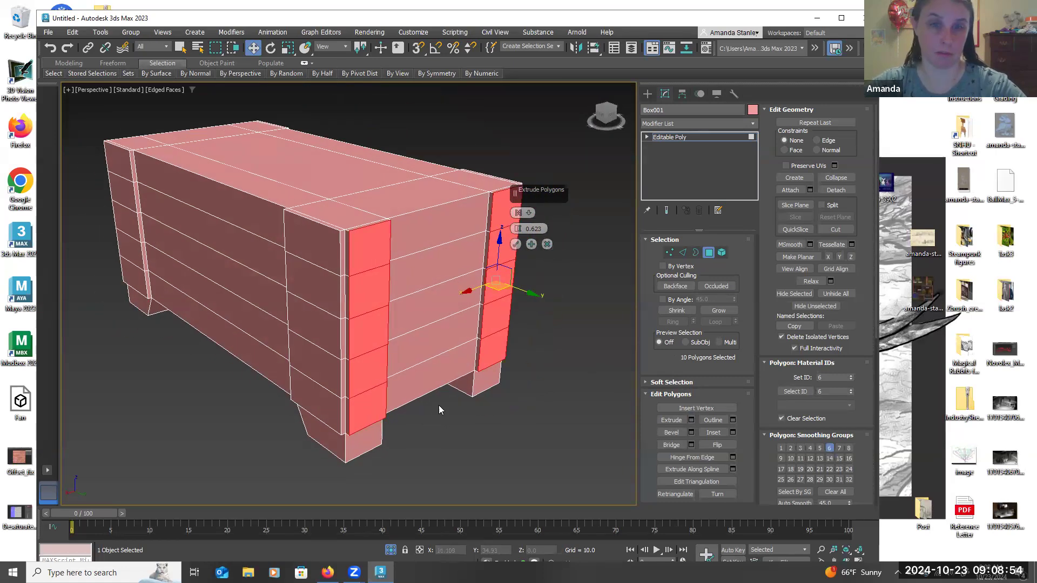
left_click(515, 244)
left_click(440, 423)
Select the two five-polygon corner columns on the opposite short end of the chest, leaving out the thin strips and feet
middle_click_drag(439, 420, 452, 417, "alt")
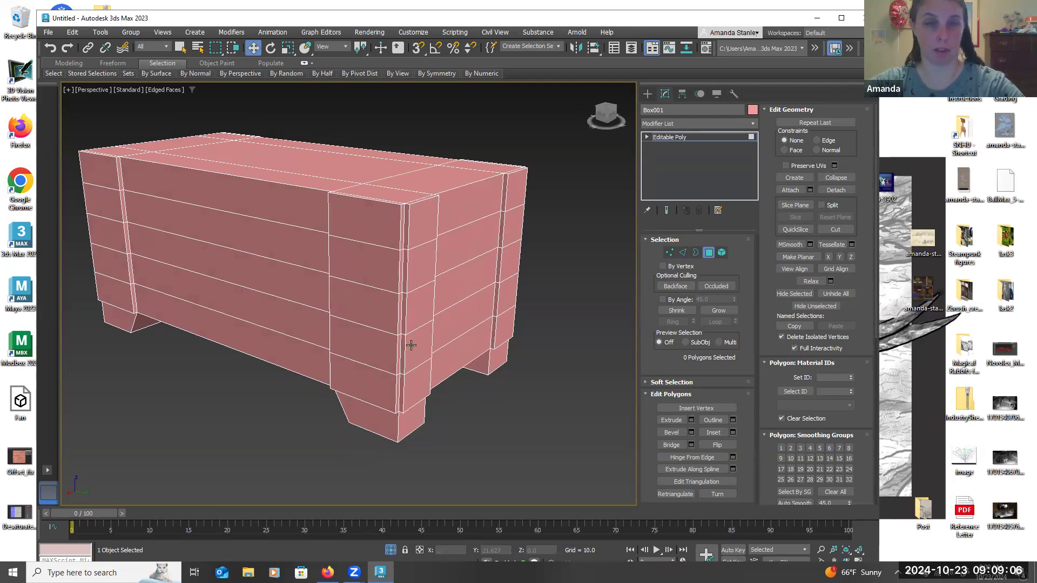
middle_click_drag(372, 359, 335, 352, "alt")
left_click(311, 244)
left_click(312, 275, "ctrl")
left_click(316, 317, "ctrl")
left_click(318, 363, "ctrl")
left_click(314, 398, "ctrl")
left_click(126, 220, "ctrl")
left_click(120, 273, "ctrl")
left_click(124, 315, "ctrl")
left_click(126, 338, "ctrl")
left_click(131, 380, "ctrl")
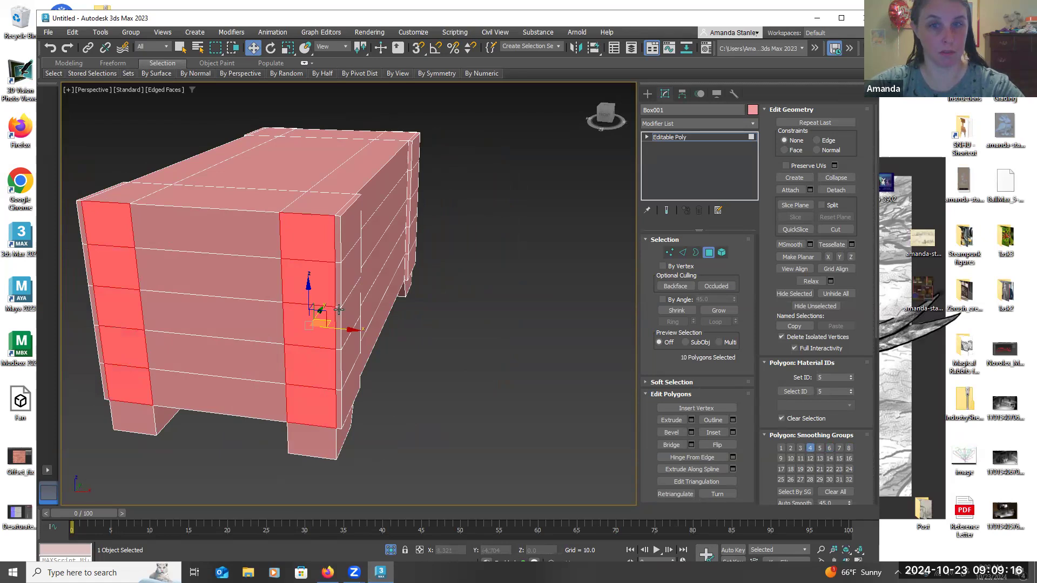
Extrude the corner columns on the second short end by the same height as before and clear the selection
left_click(691, 420)
left_click(515, 243)
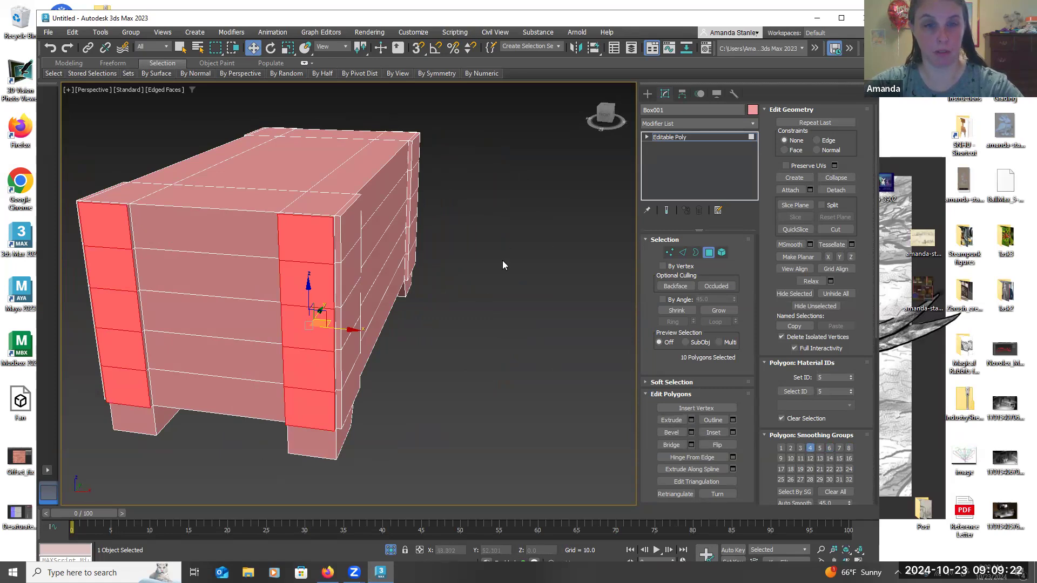
left_click(481, 305)
middle_click_drag(481, 309, 474, 351, "alt")
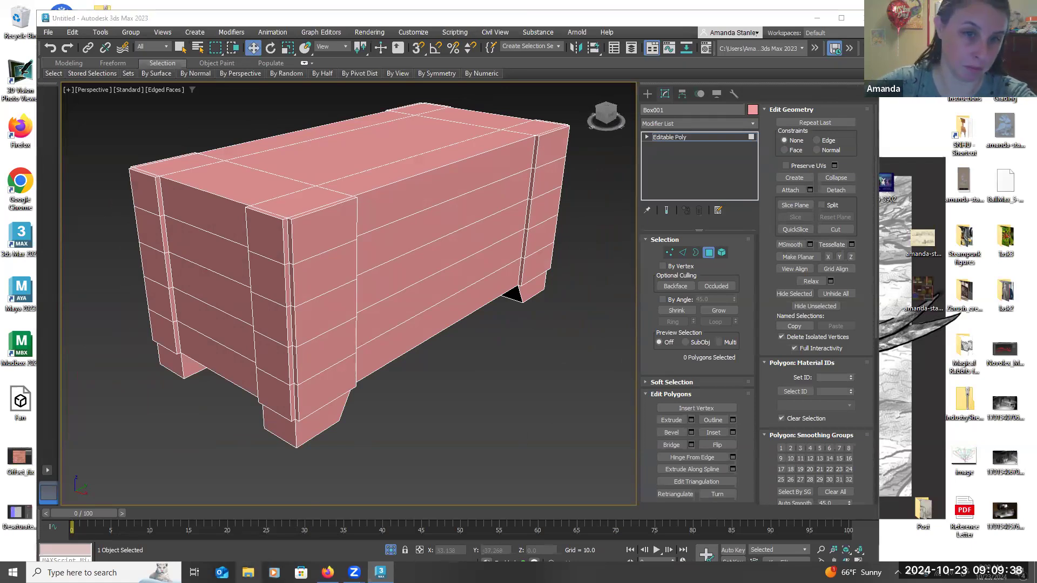
Open the recent Chest_ArtBrief image from File Explorer, close the file window, and examine the metal-strapped wooden chest reference up close
left_click(247, 572)
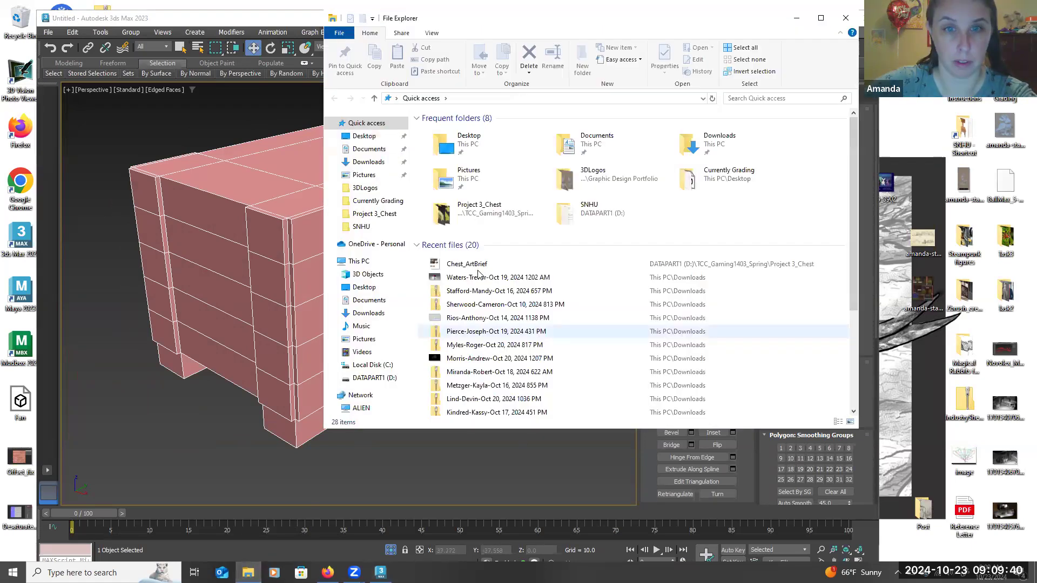
double_click(482, 268)
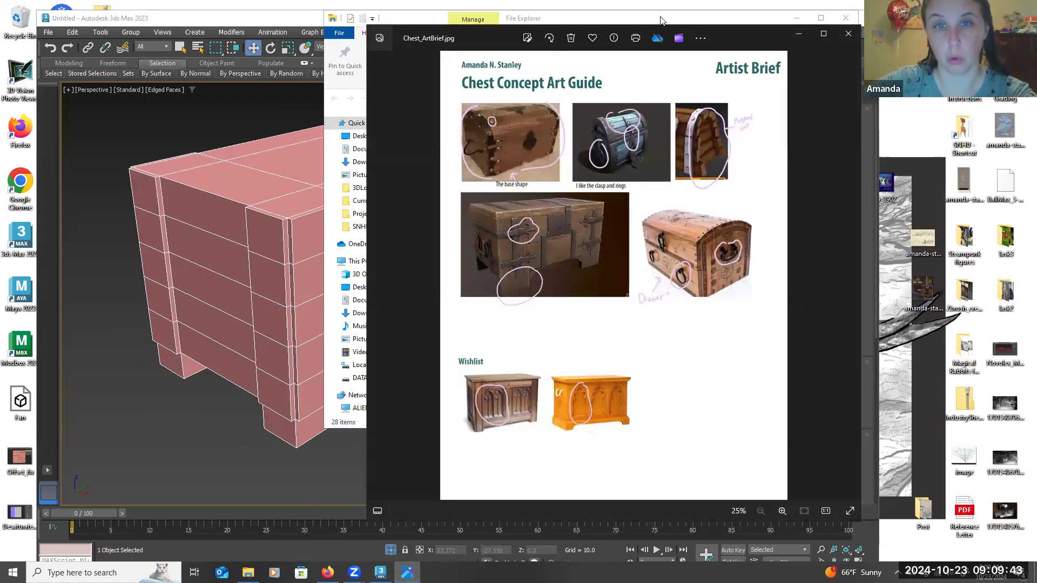
left_click(660, 20)
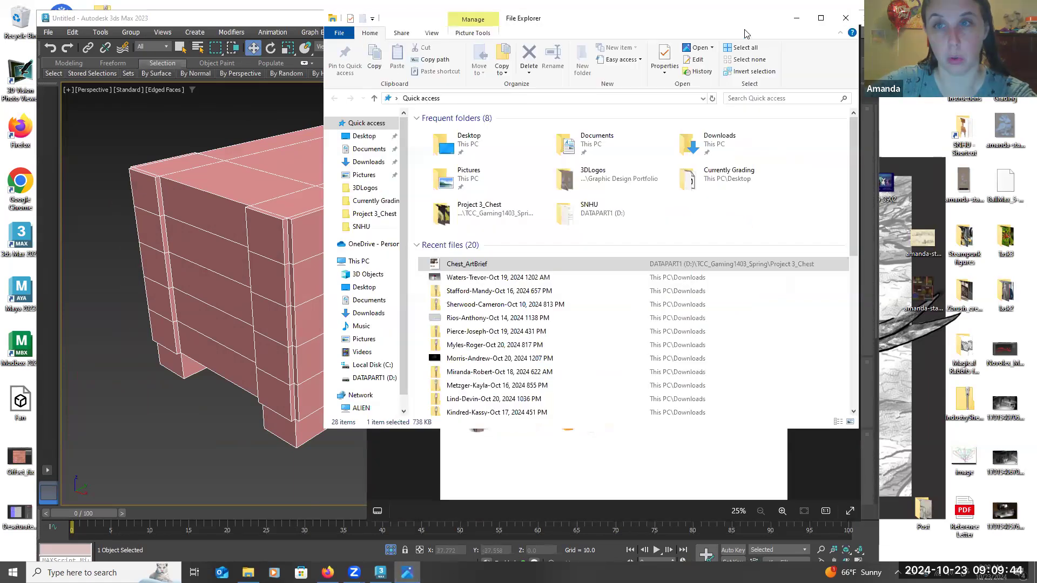
left_click(845, 18)
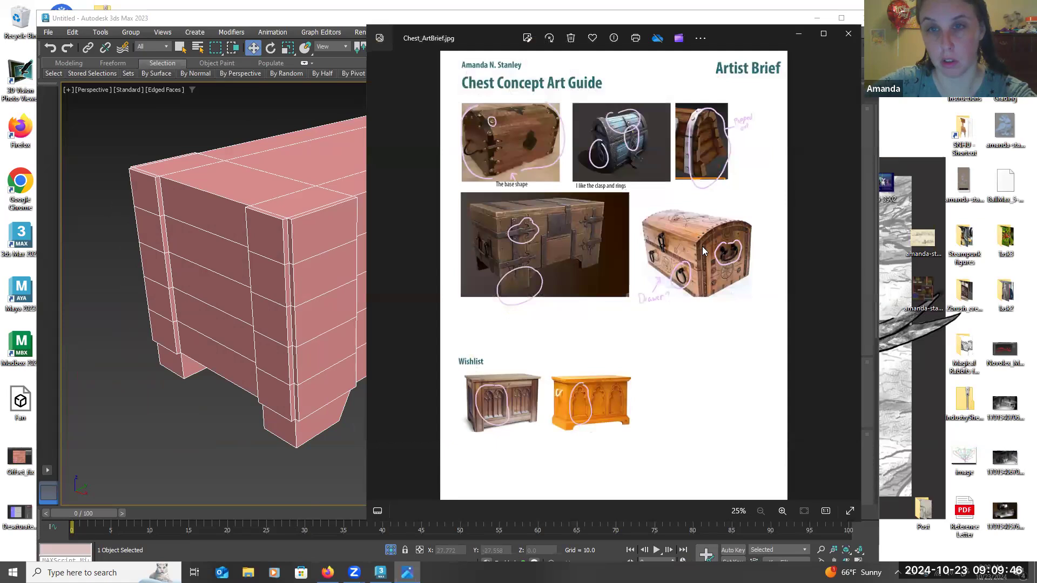
scroll(702, 253, "up", 5)
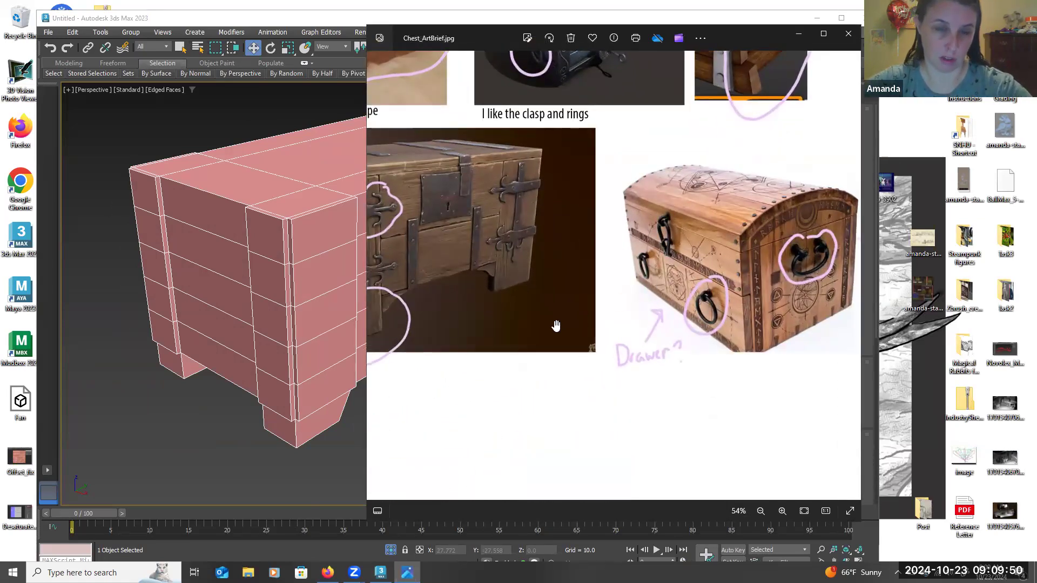
left_click_drag(588, 340, 676, 331)
scroll(648, 171, "up", 2)
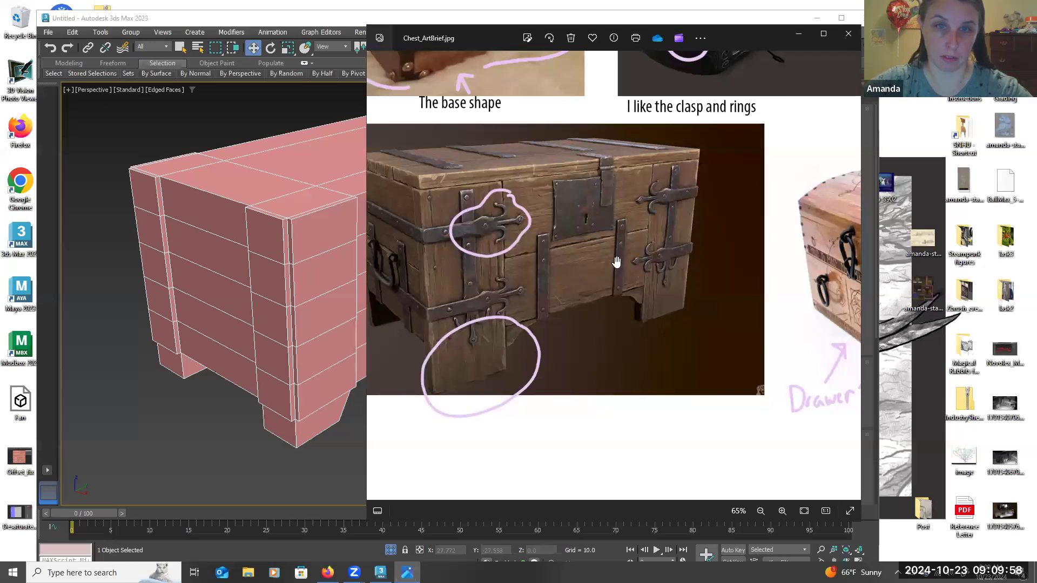
Compare the strapped chest's feet and metal bands with the base-shape chest and the blue chest's clasp and rings
left_click_drag(435, 298, 527, 301)
scroll(501, 210, "up", 2)
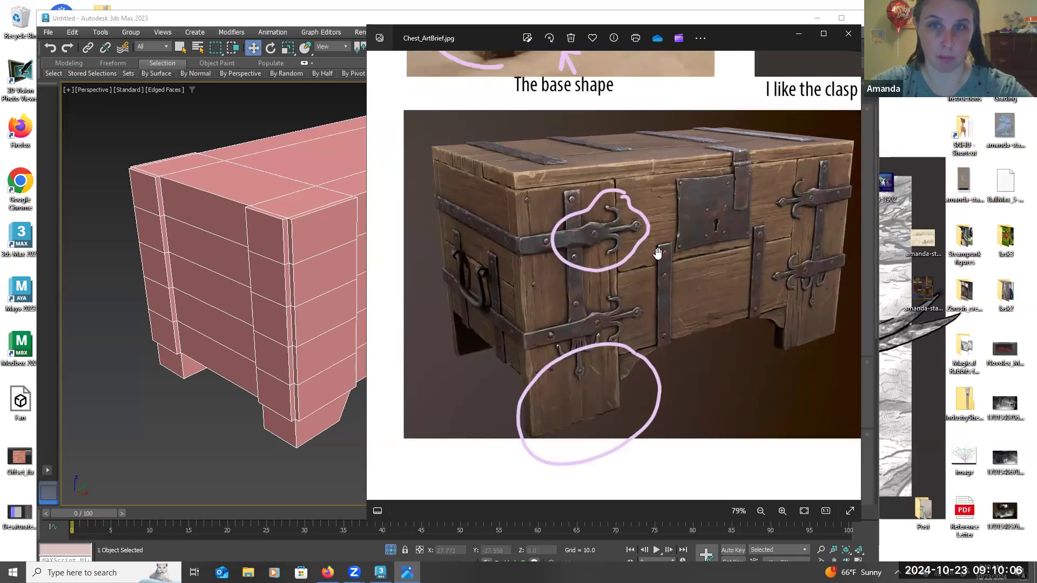
left_click_drag(687, 243, 662, 343)
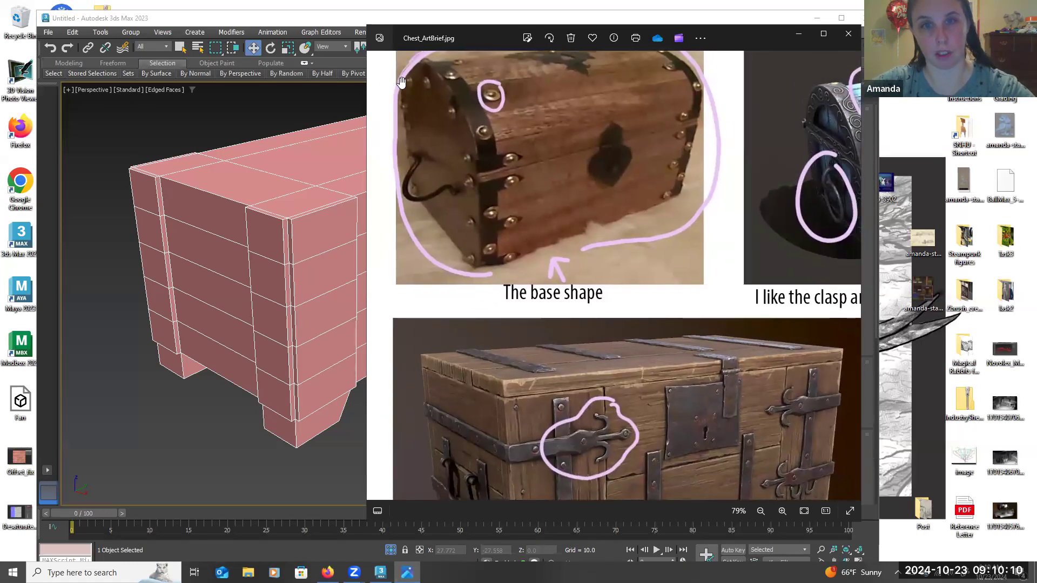
scroll(618, 290, "down", 3)
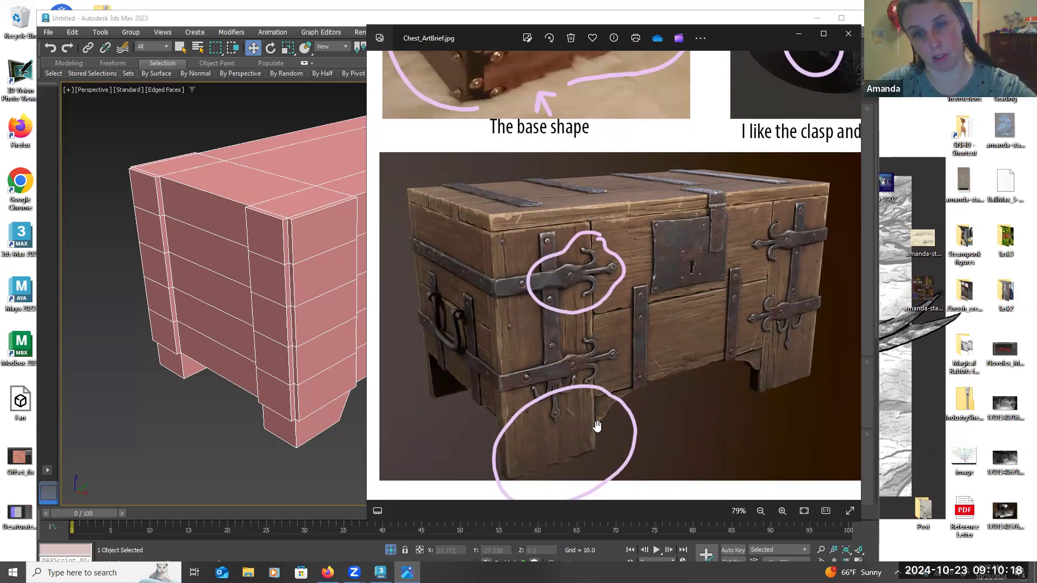
scroll(537, 375, "up", 3)
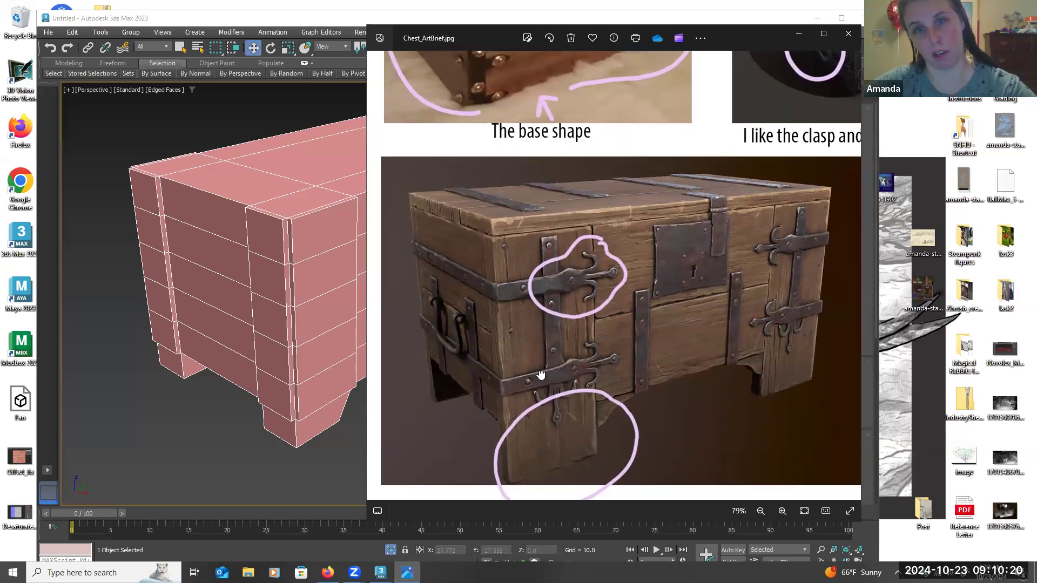
left_click_drag(548, 427, 461, 358)
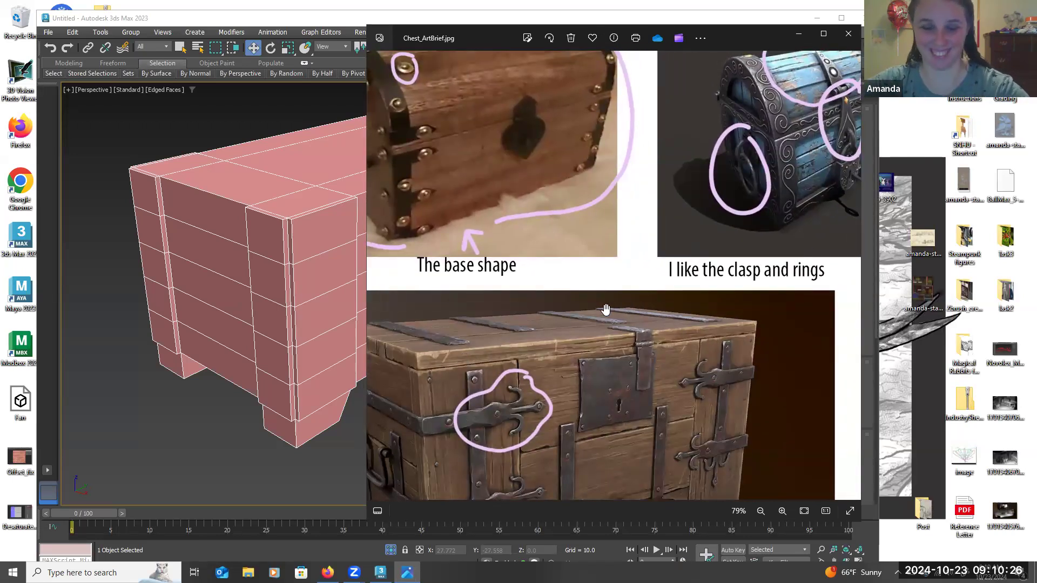
scroll(764, 184, "right", 3)
scroll(763, 184, "up", 1)
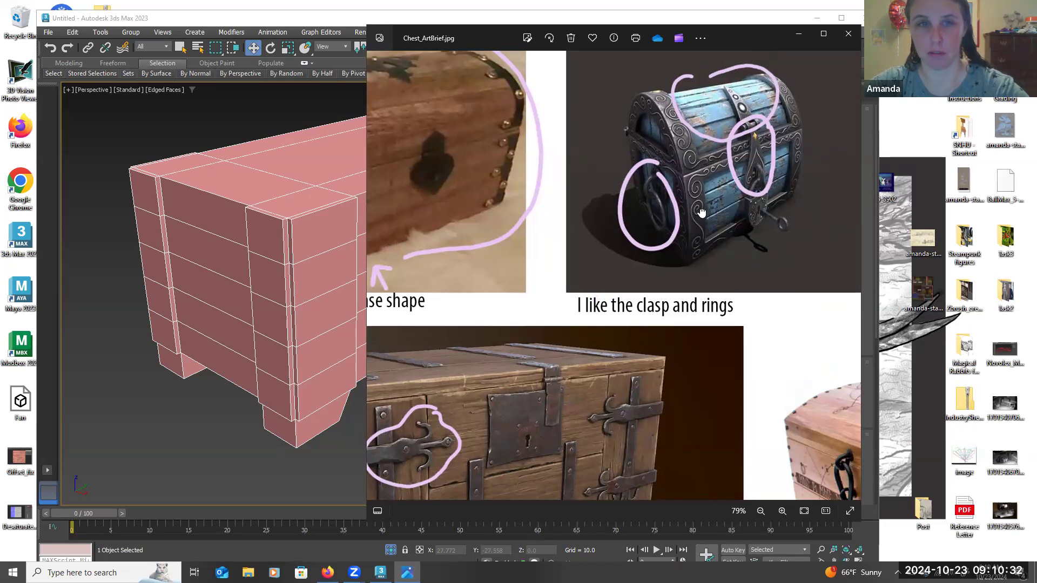
scroll(701, 212, "left", 1)
scroll(702, 212, "down", 1)
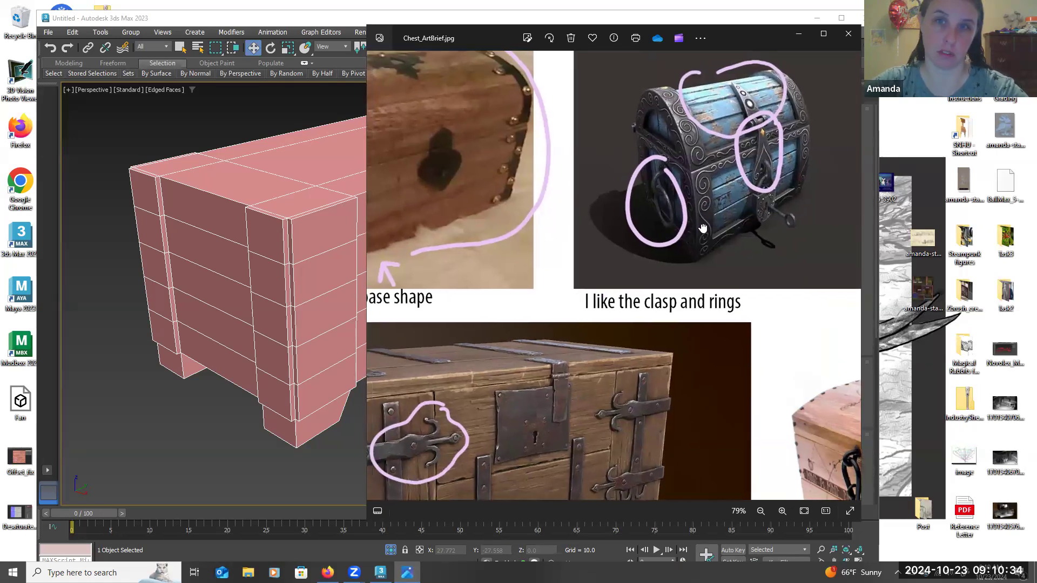
scroll(694, 222, "left", 4)
scroll(770, 194, "down", 2)
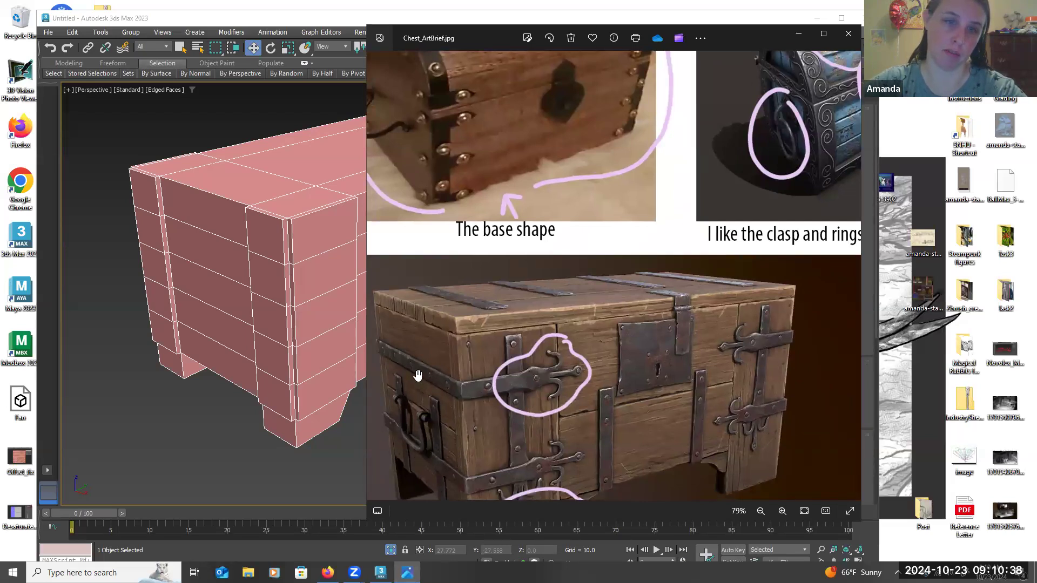
scroll(742, 95, "up", 2)
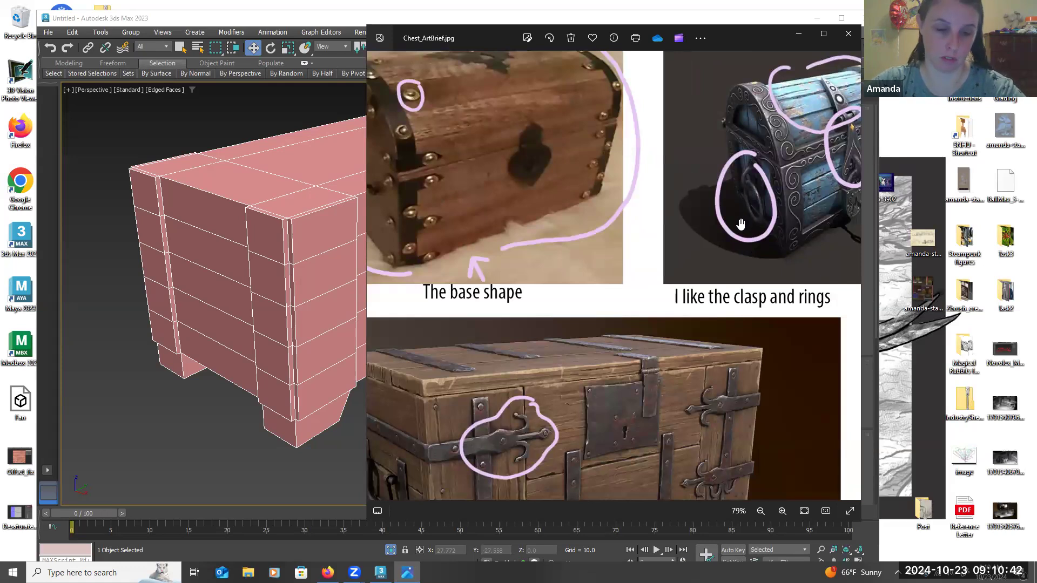
scroll(702, 276, "down", 2)
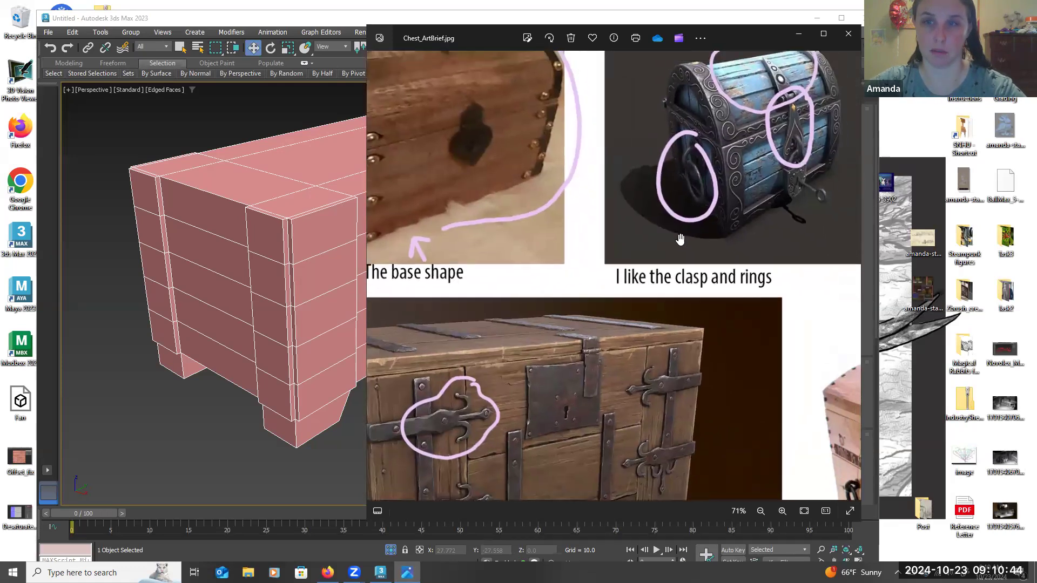
Examine the drawer chest's rings and handles and the popped-out plank edging, and close the reference image
scroll(714, 301, "down", 5)
scroll(714, 301, "right", 5)
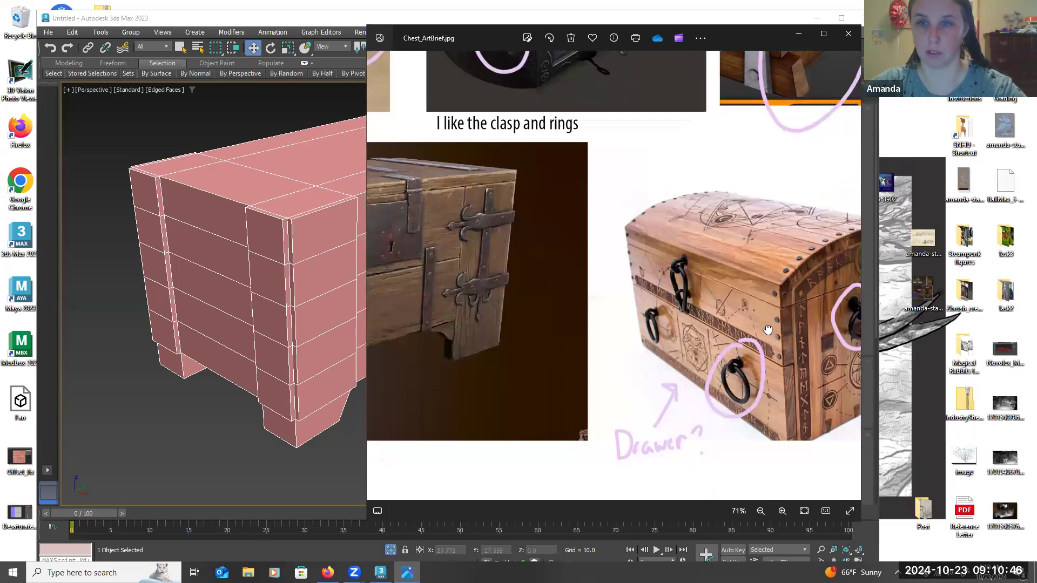
scroll(657, 250, "up", 5)
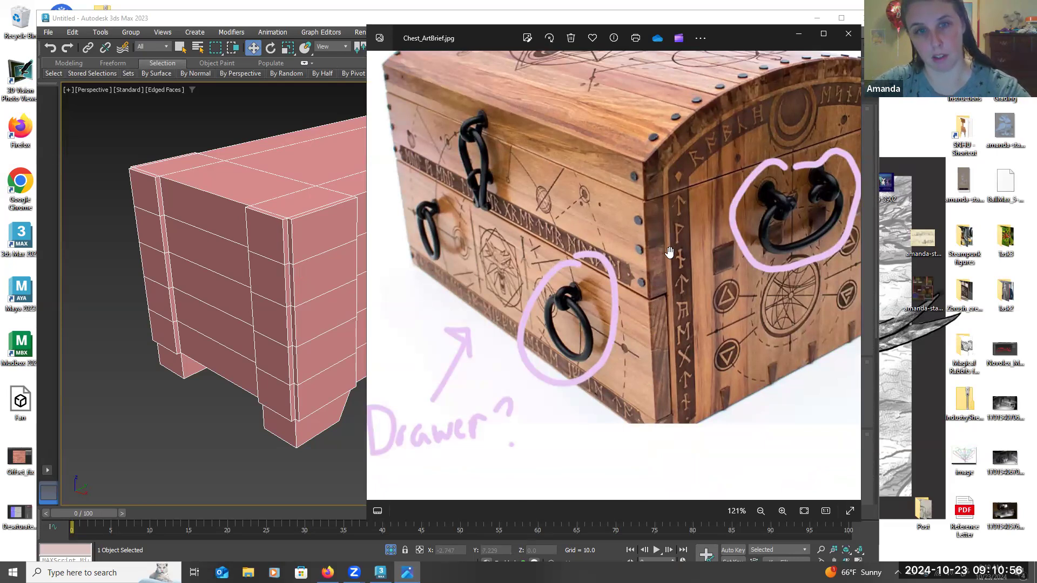
scroll(651, 240, "down", 3)
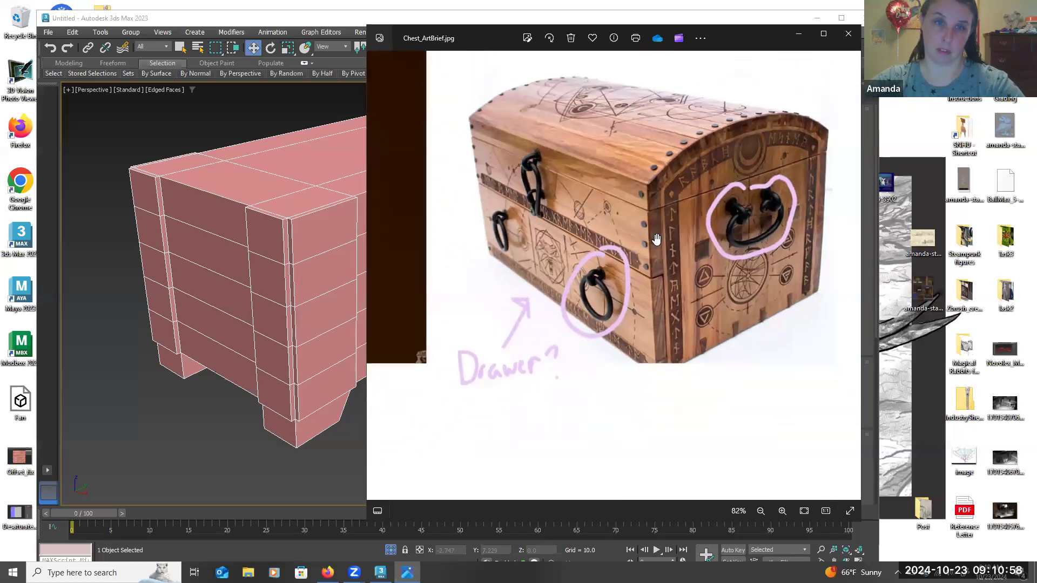
scroll(659, 206, "down", 1)
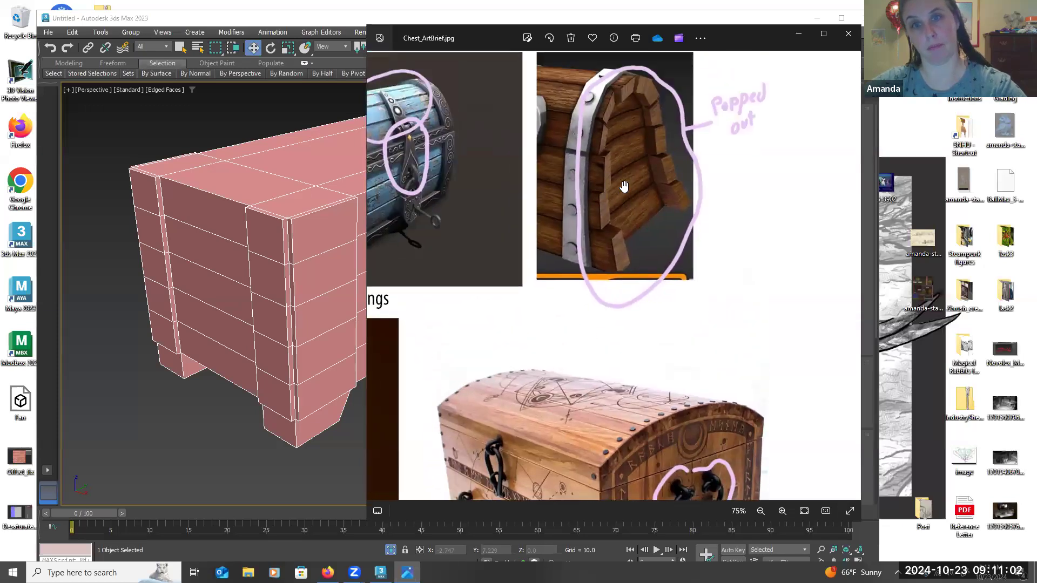
left_click(849, 35)
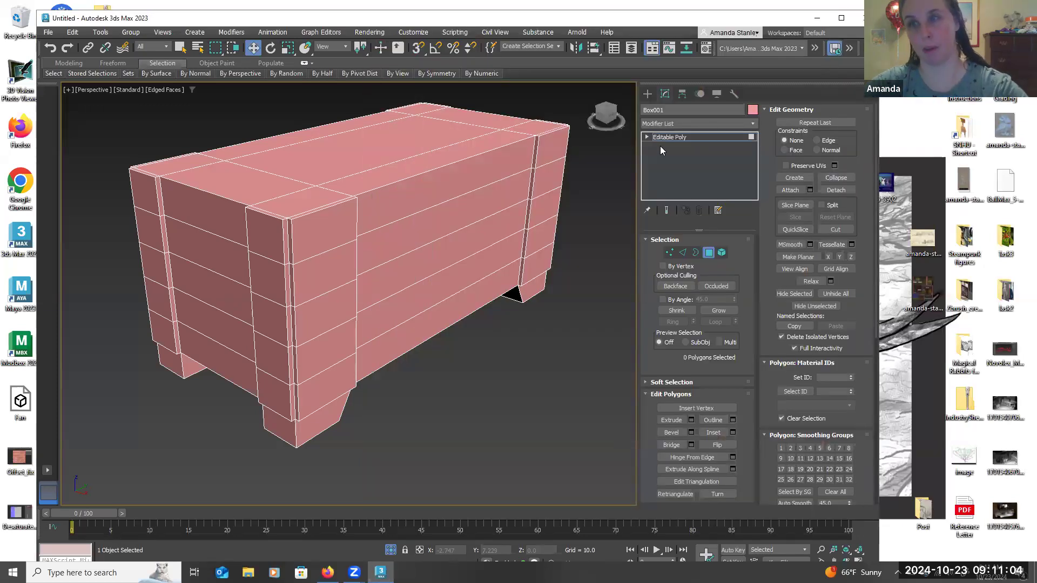
Select the five thin strip polygons running down one side of the gap at the chest's vertical corner
middle_click_drag(410, 290, 443, 238, "alt")
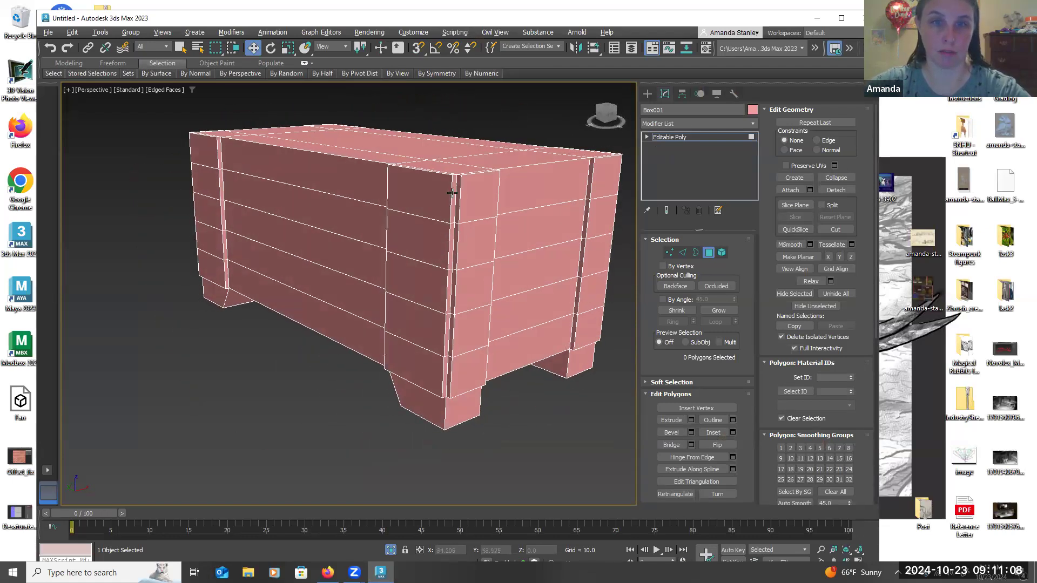
scroll(452, 193, "up", 2)
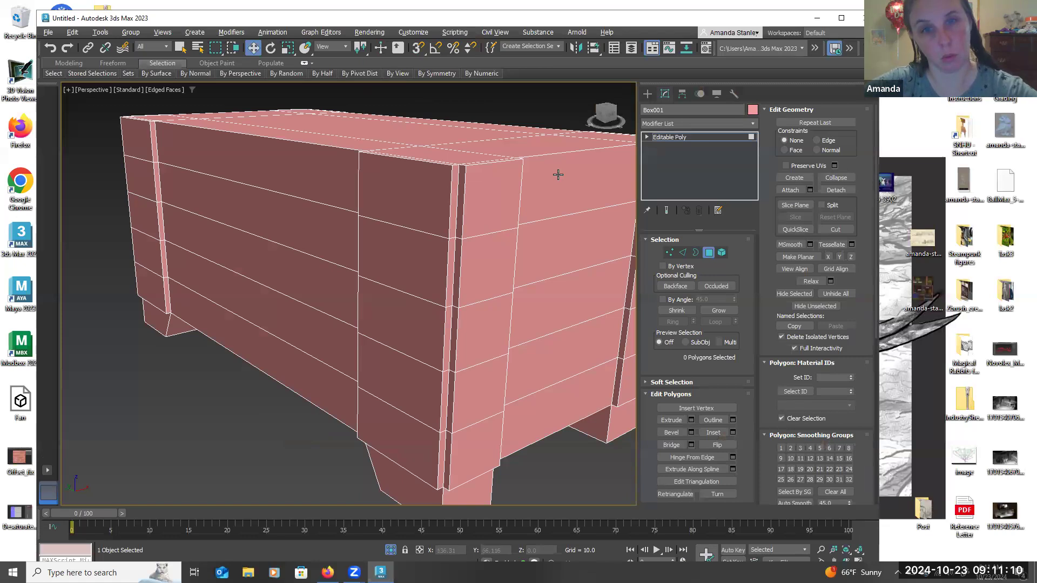
left_click(455, 190)
left_click(452, 250, "ctrl")
left_click(450, 334, "ctrl")
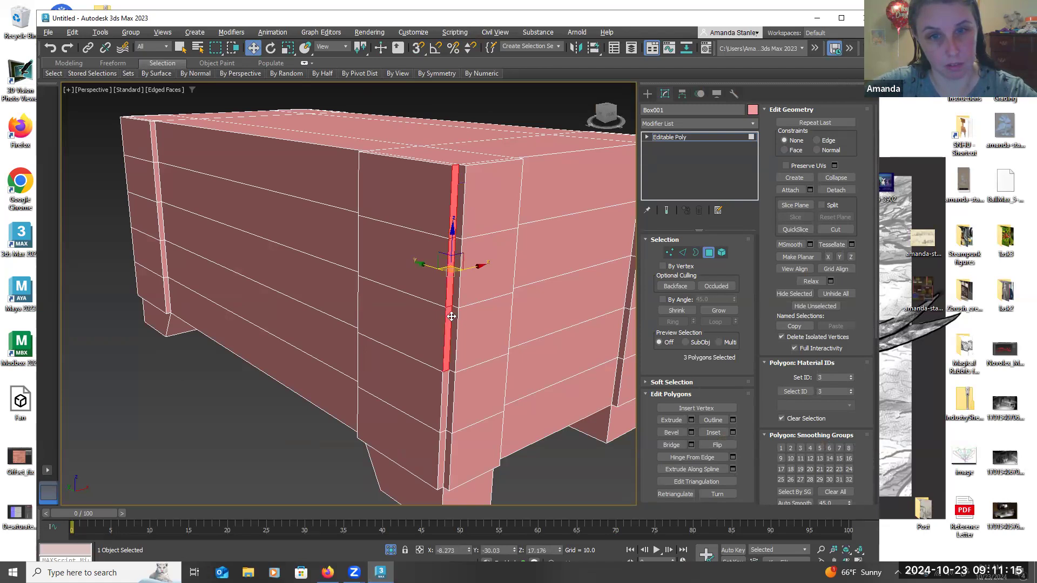
left_click(443, 385, "ctrl")
left_click(444, 447, "ctrl")
middle_click_drag(526, 412, 485, 354, "alt")
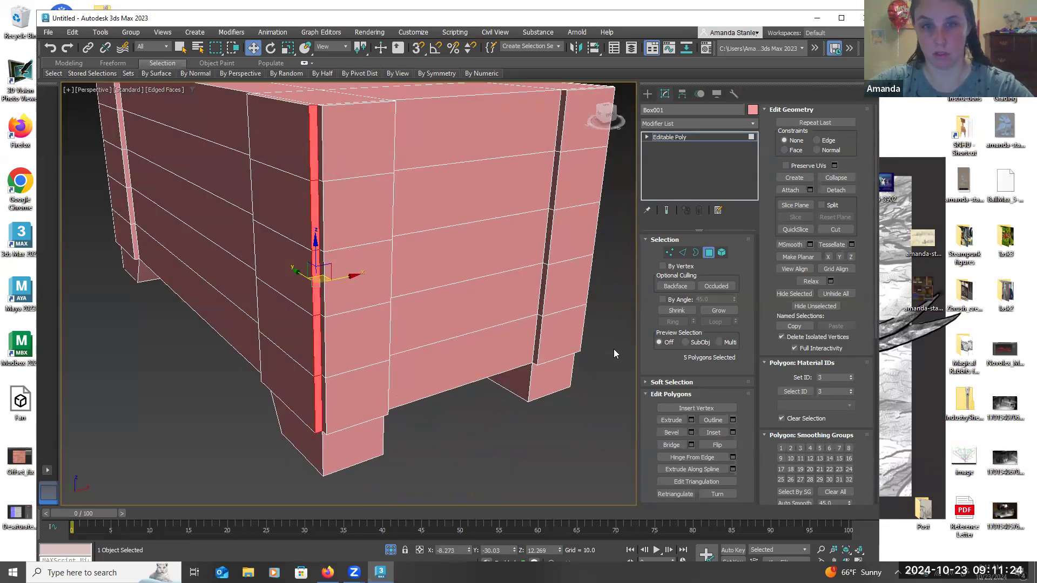
left_click(691, 421)
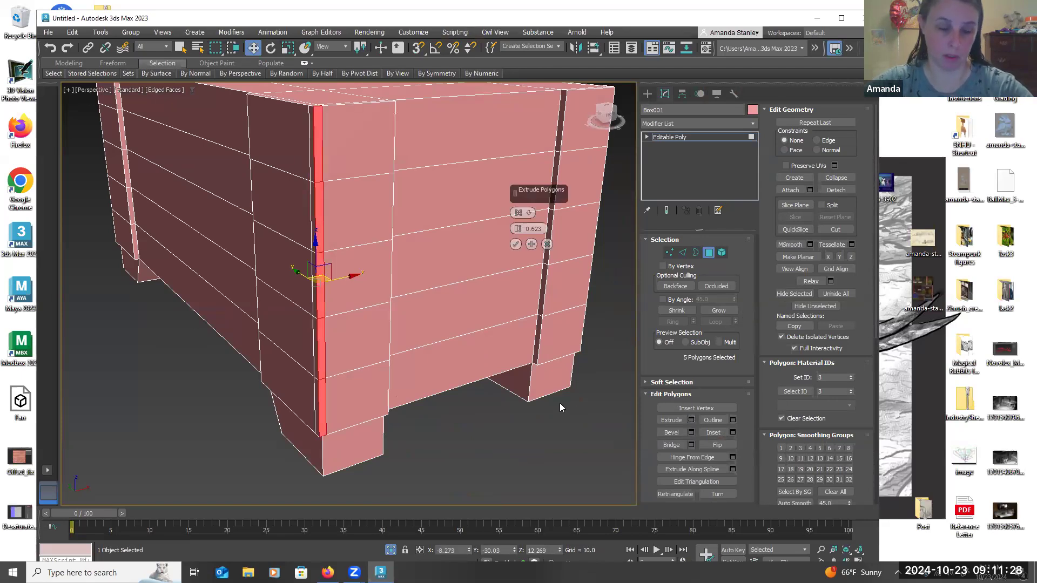
middle_click_drag(502, 423, 533, 410, "alt")
left_click(530, 214)
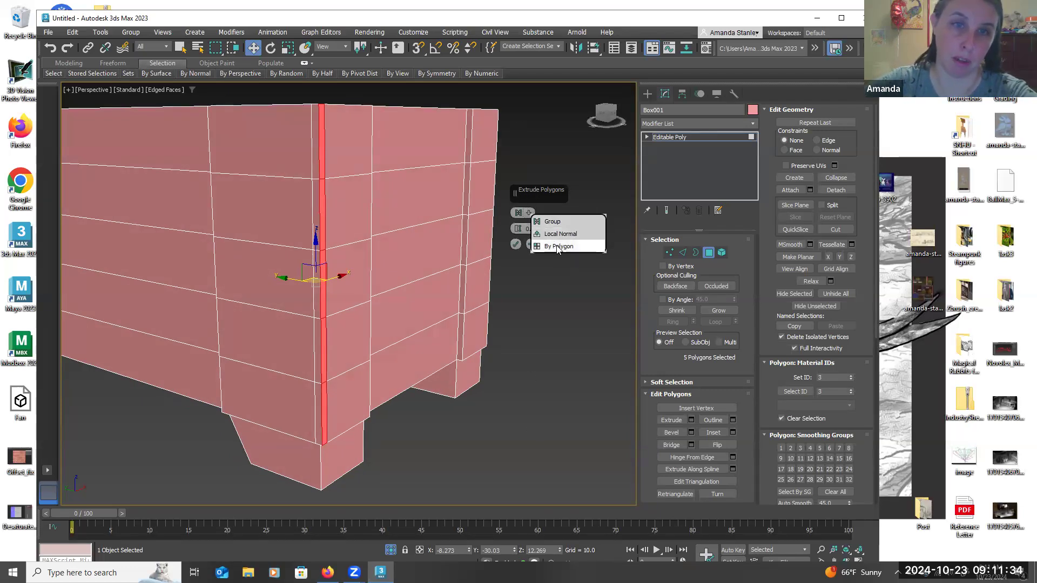
left_click(556, 246)
left_click(527, 213)
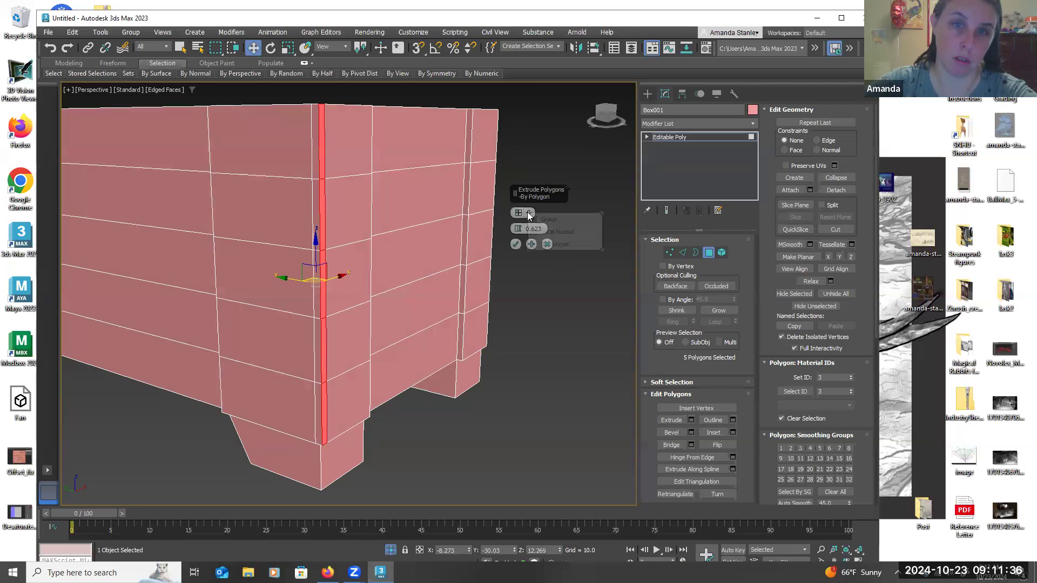
left_click(553, 220)
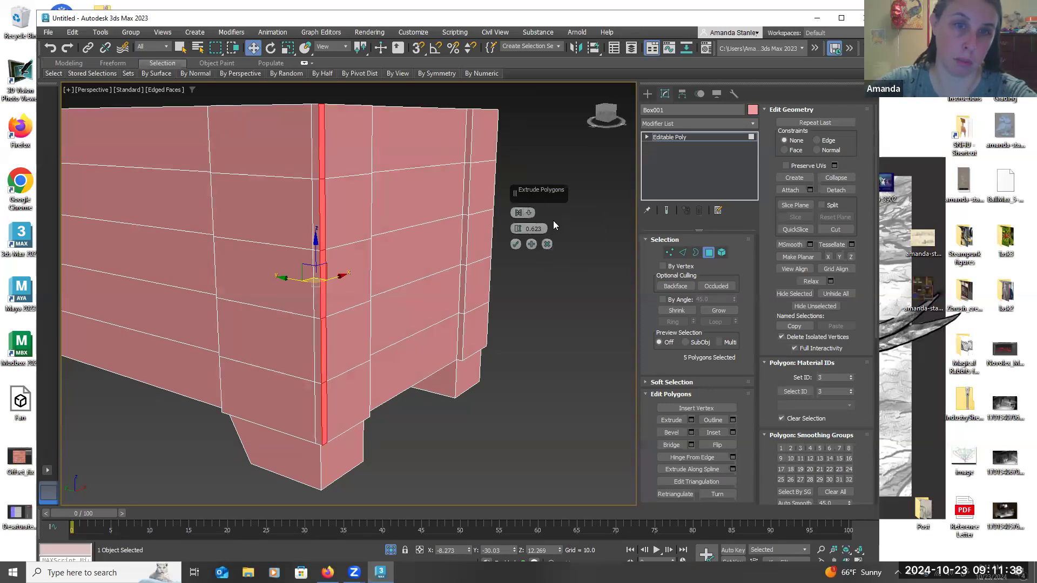
left_click(531, 212)
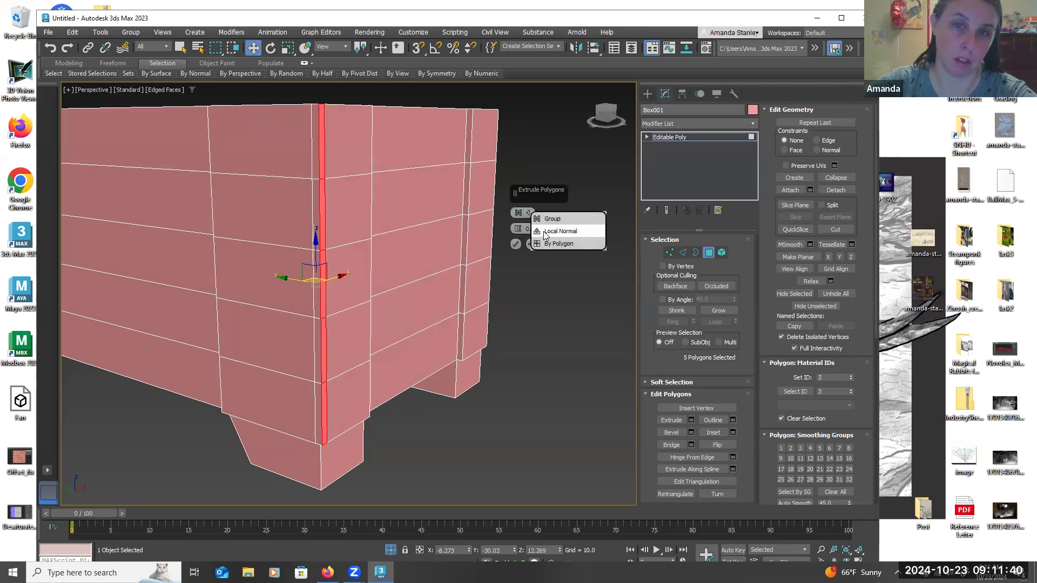
left_click(554, 234)
left_click(530, 214)
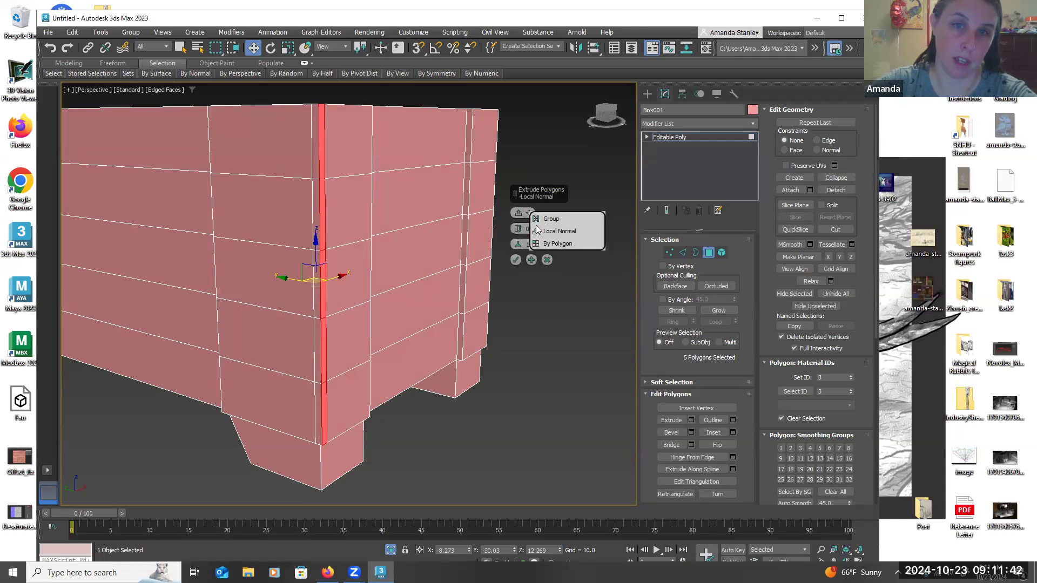
left_click(553, 220)
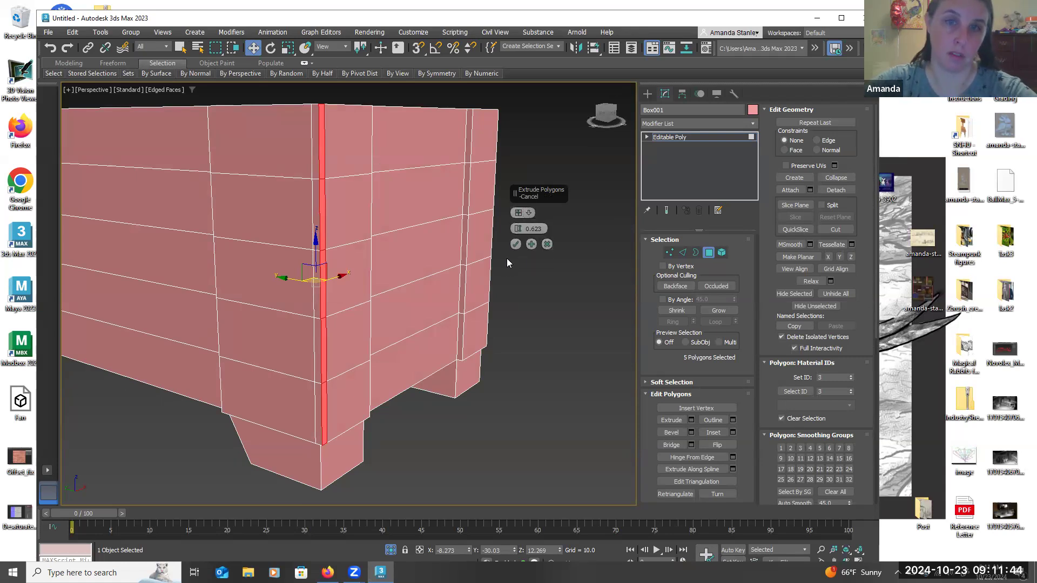
left_click_drag(517, 229, 520, 230)
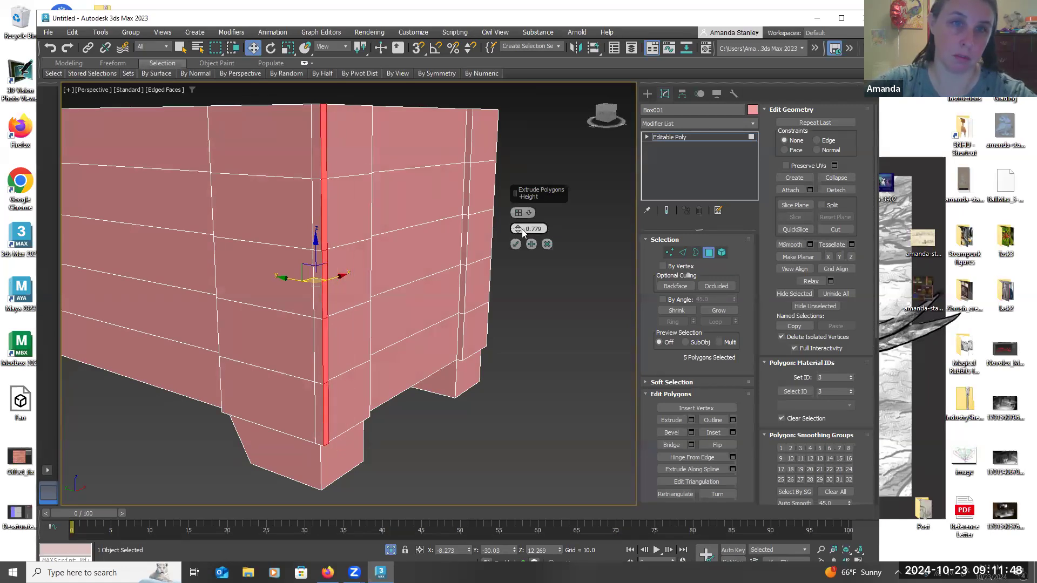
left_click(547, 244)
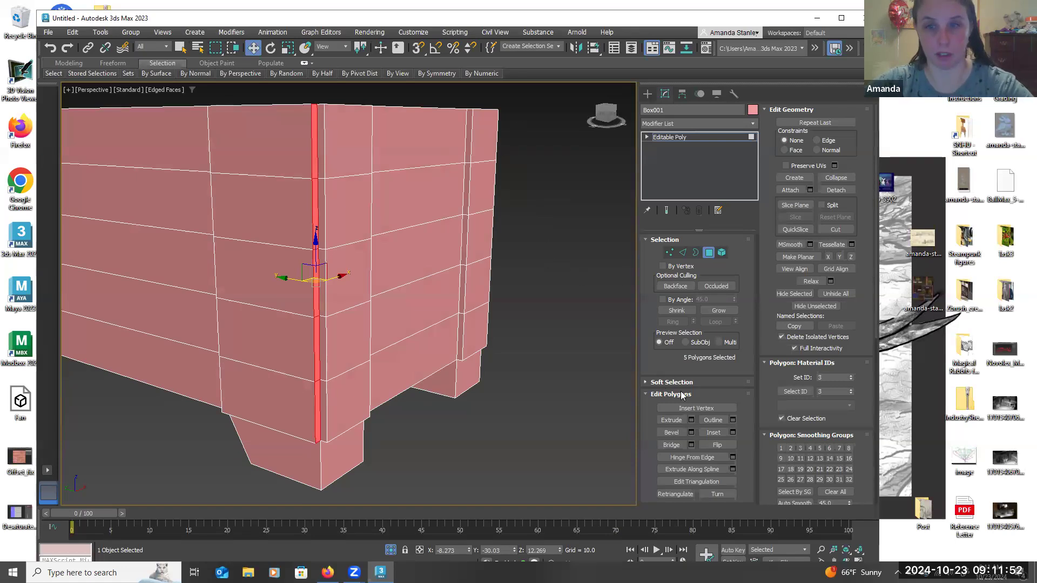
Start a Bevel on the five selected corner strip polygons, zero its height and outline, and set the bevel type to By Polygon
left_click(691, 432)
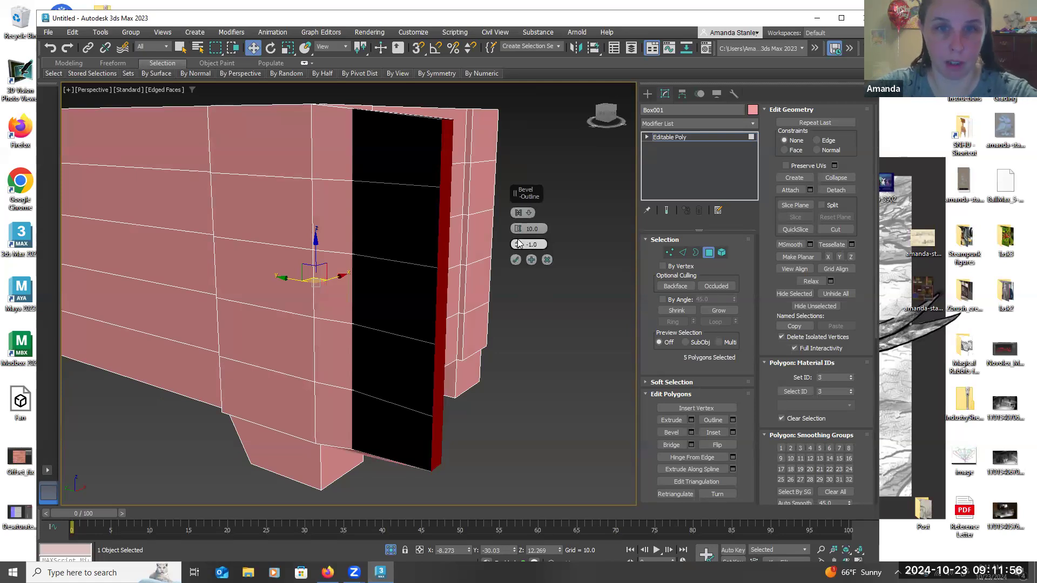
middle_click_drag(511, 368, 497, 400, "alt")
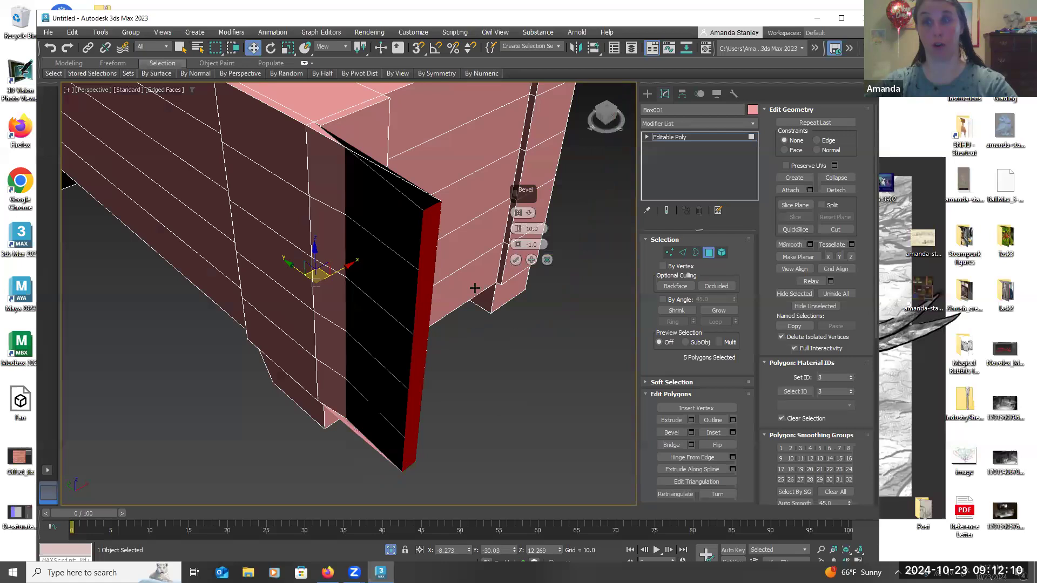
right_click(519, 229)
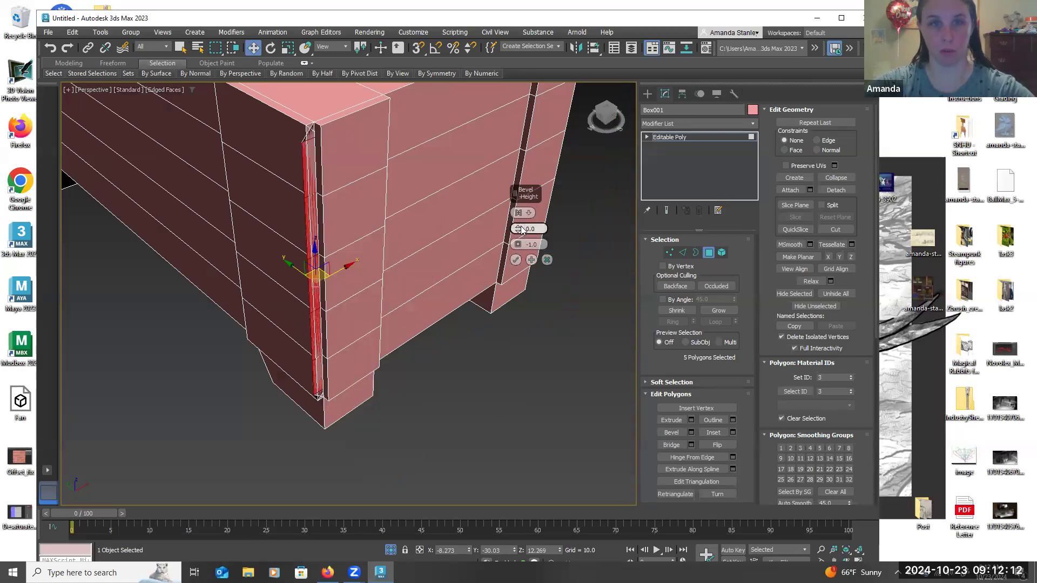
right_click(518, 244)
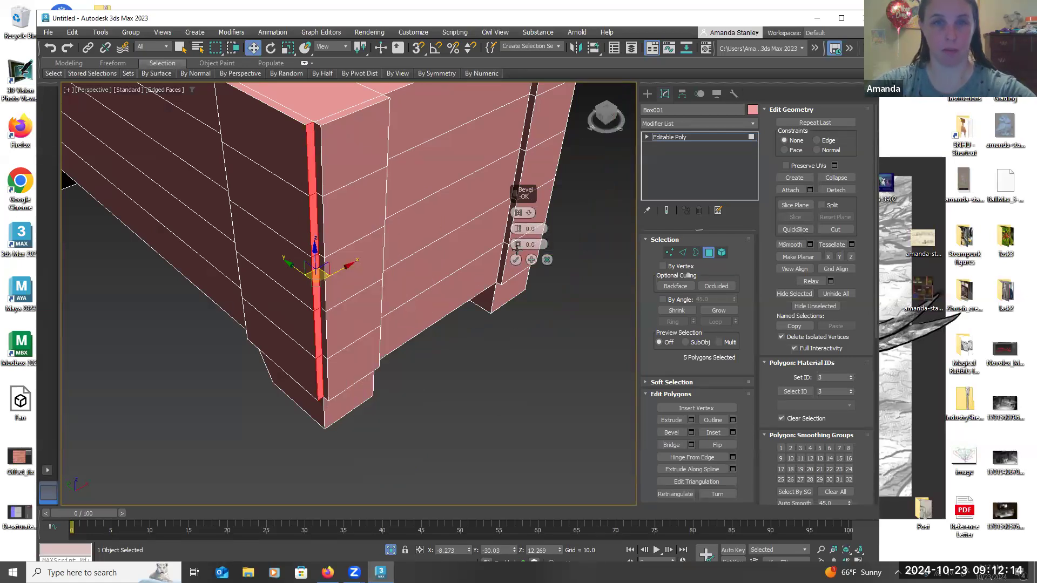
left_click(529, 213)
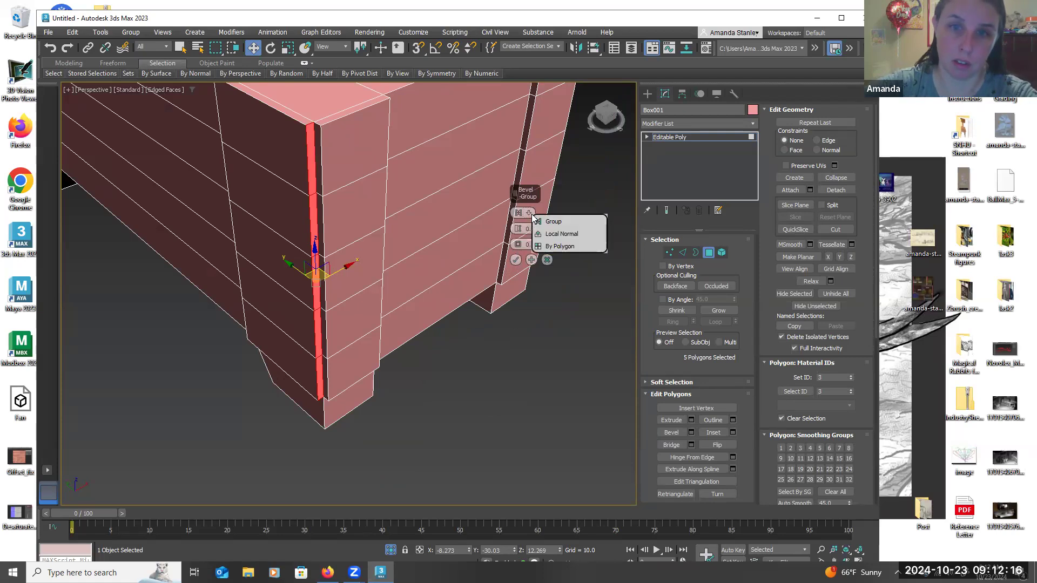
left_click(556, 247)
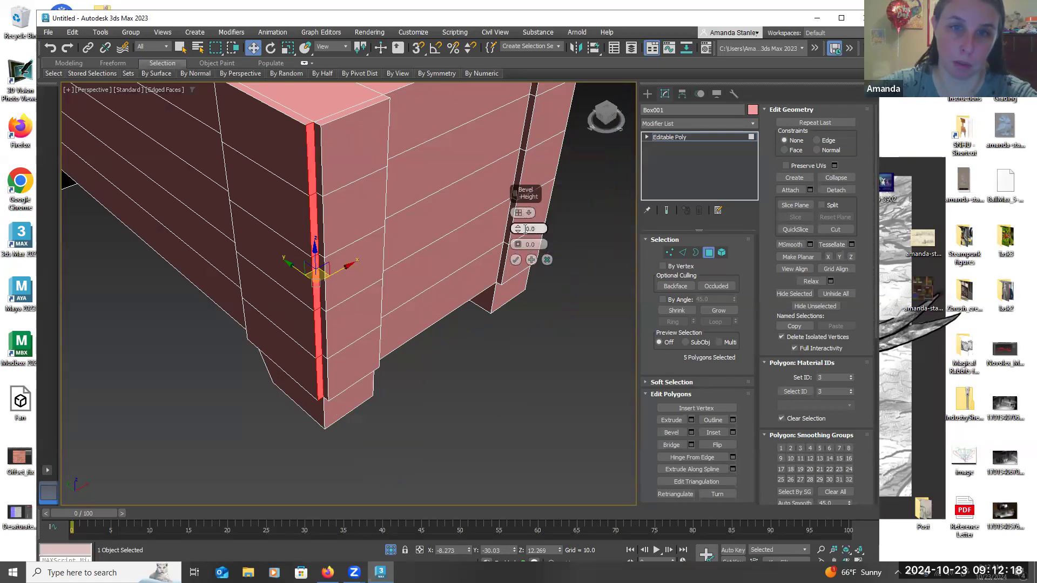
Try a bevel height of 1.559 with an outline of -0.13 on the corner strip polygons
left_click_drag(519, 231, 522, 239)
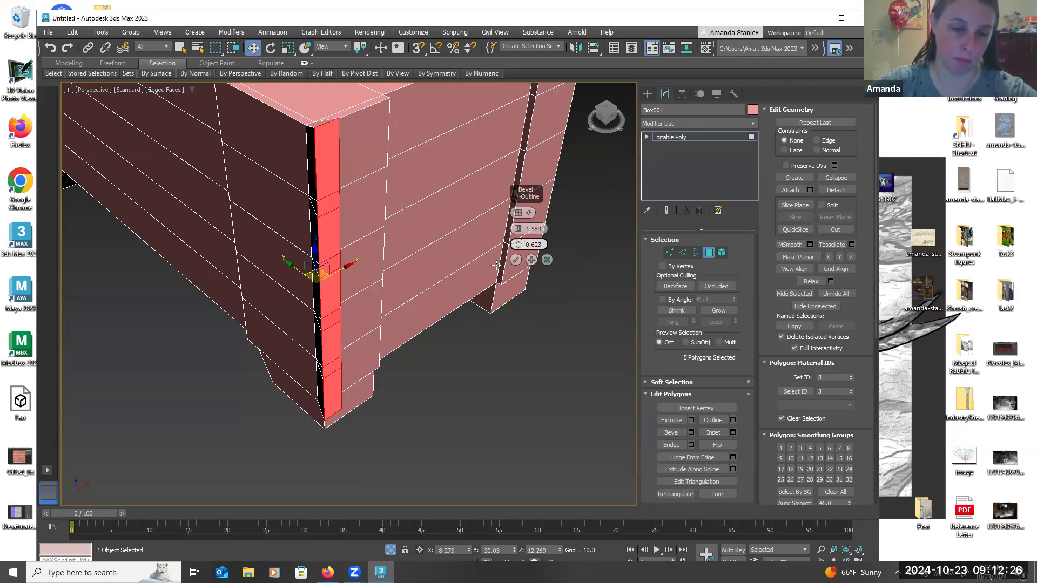
mouse_move(472, 315)
middle_mouse_down("alt")
mouse_move(485, 322)
mouse_move(500, 310)
mouse_move(489, 307)
middle_mouse_up("alt")
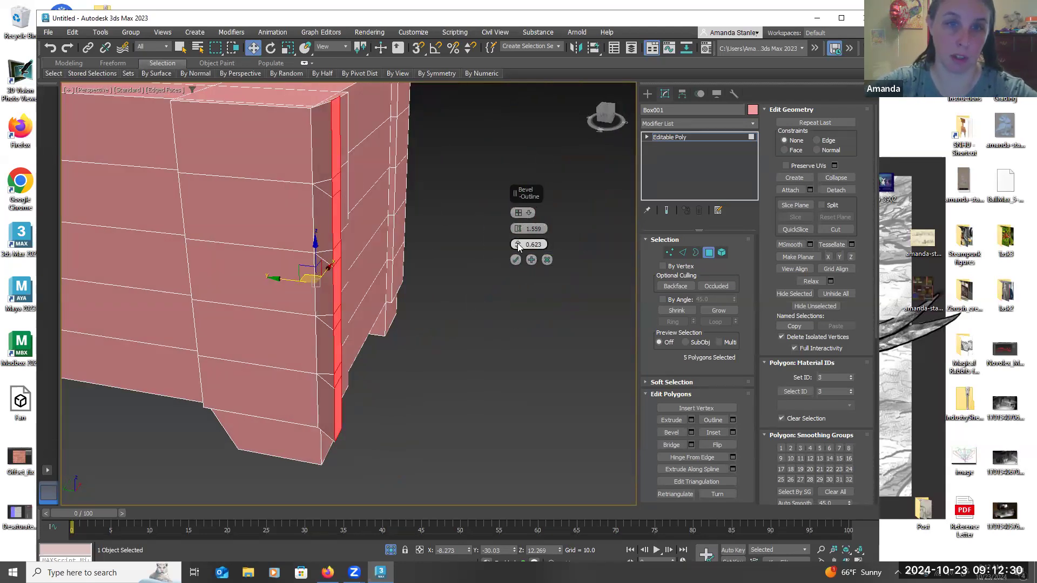
left_click_drag(518, 244, 517, 247)
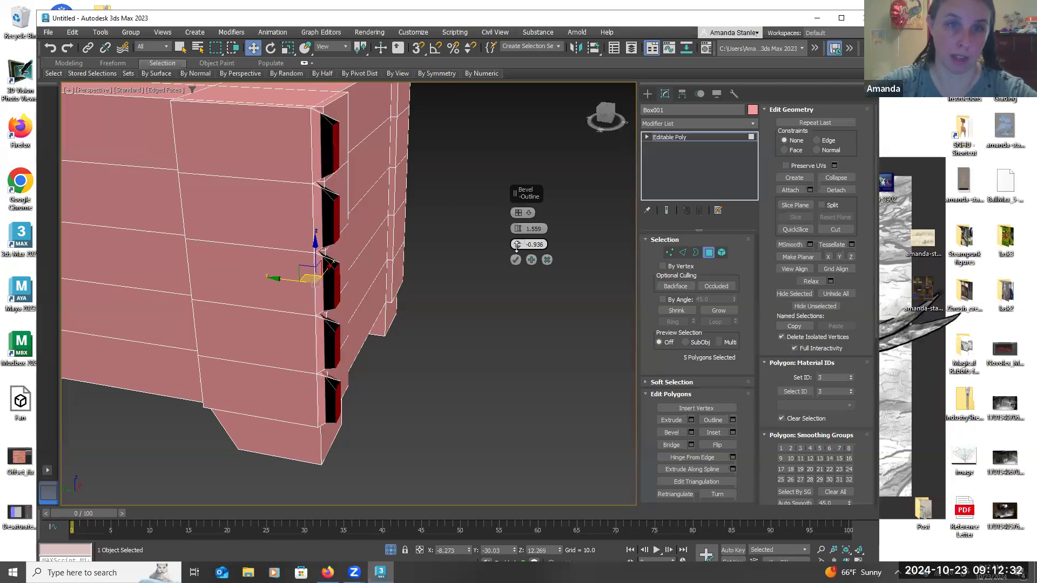
right_click(516, 245)
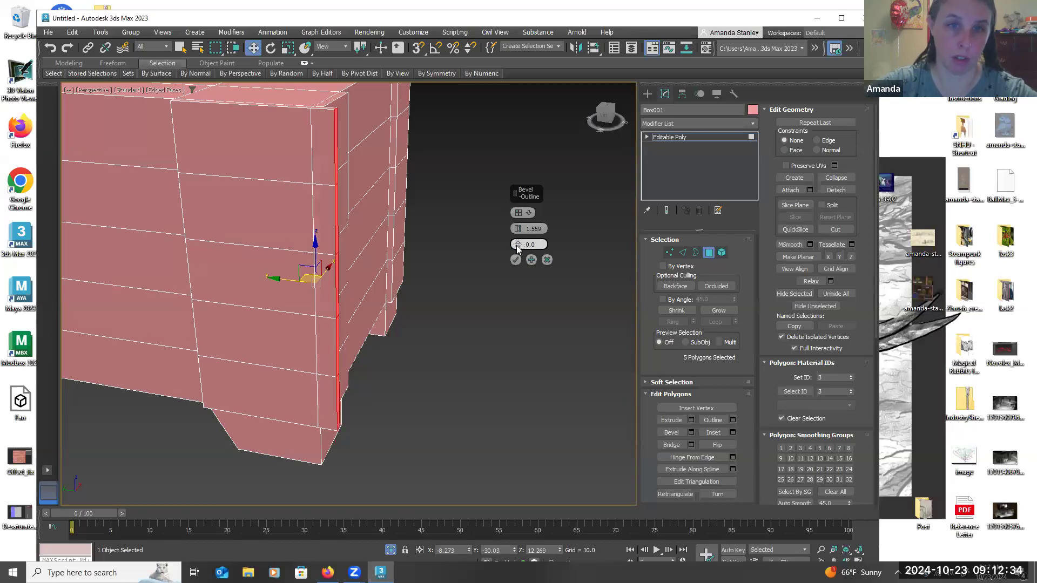
left_click_drag(518, 246, 518, 247)
middle_click_drag(451, 312, 498, 274, "alt")
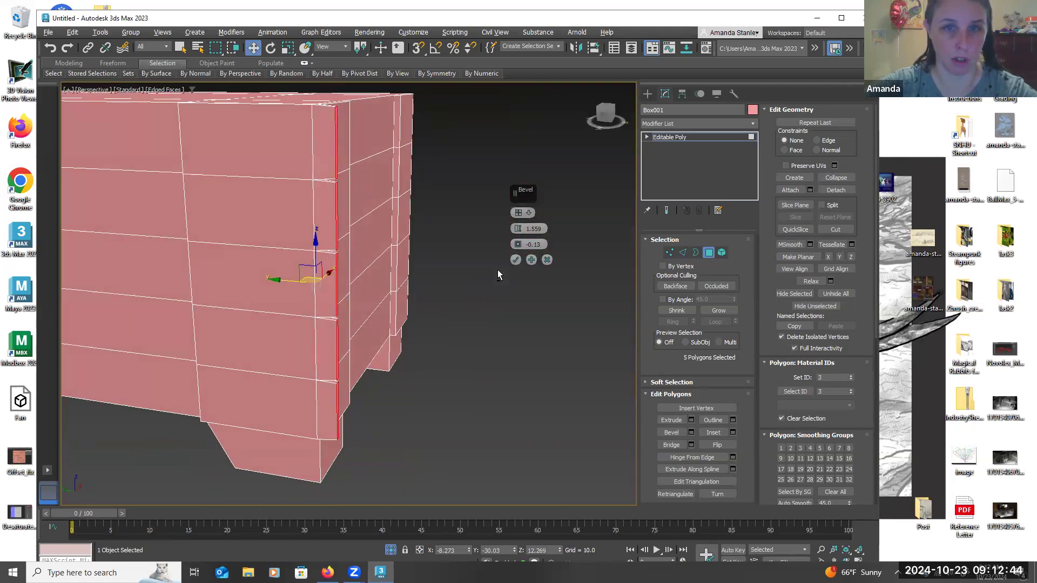
Set the corner strip bevel's height to 0.965 and its outline to -0.09, and inspect the strip up close
left_click_drag(516, 231, 516, 230)
right_click(517, 229)
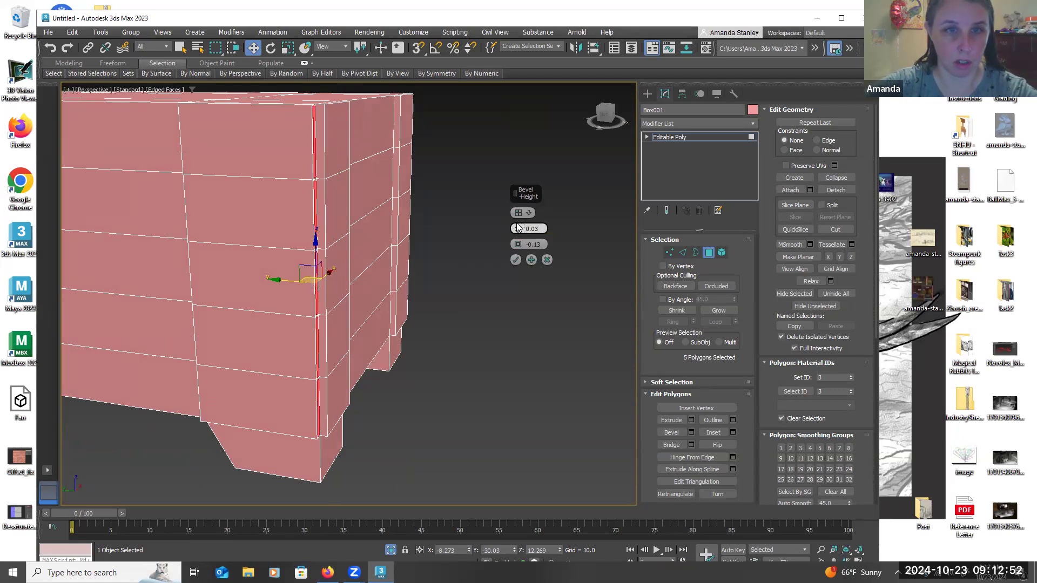
left_click_drag(516, 218, 516, 241)
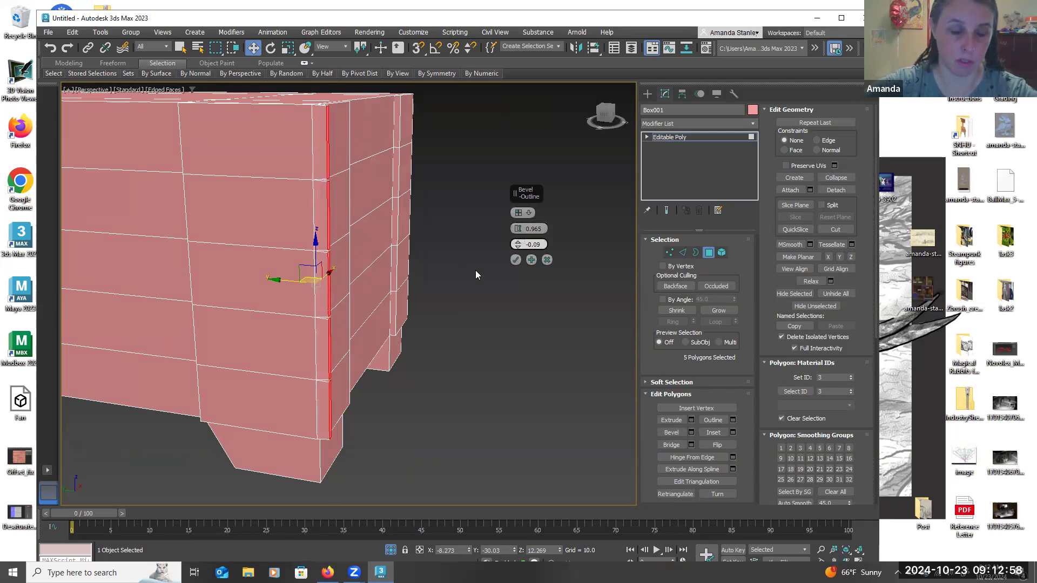
middle_click_drag(462, 303, 494, 274, "alt")
scroll(496, 276, "up", 4)
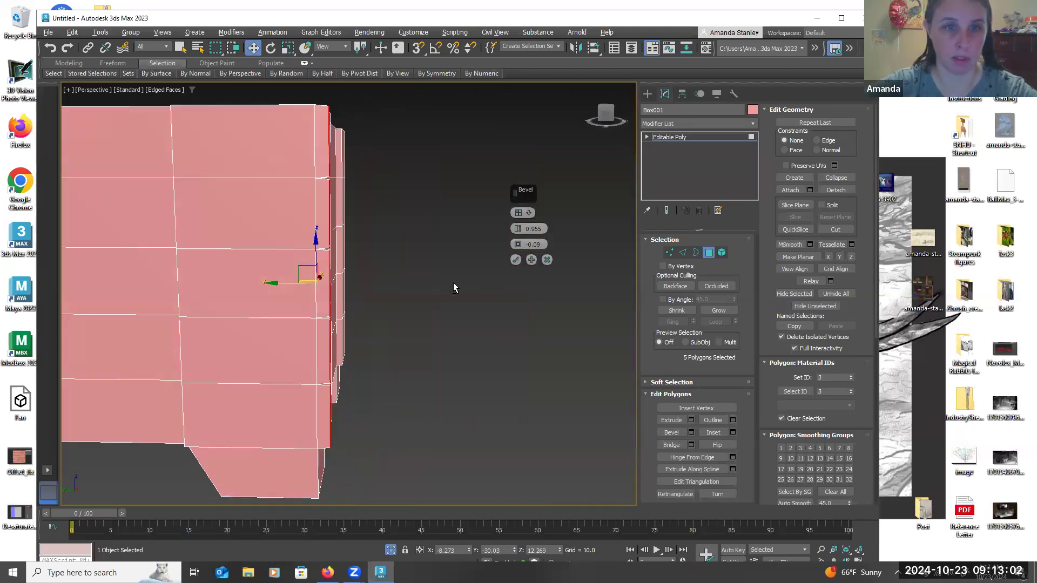
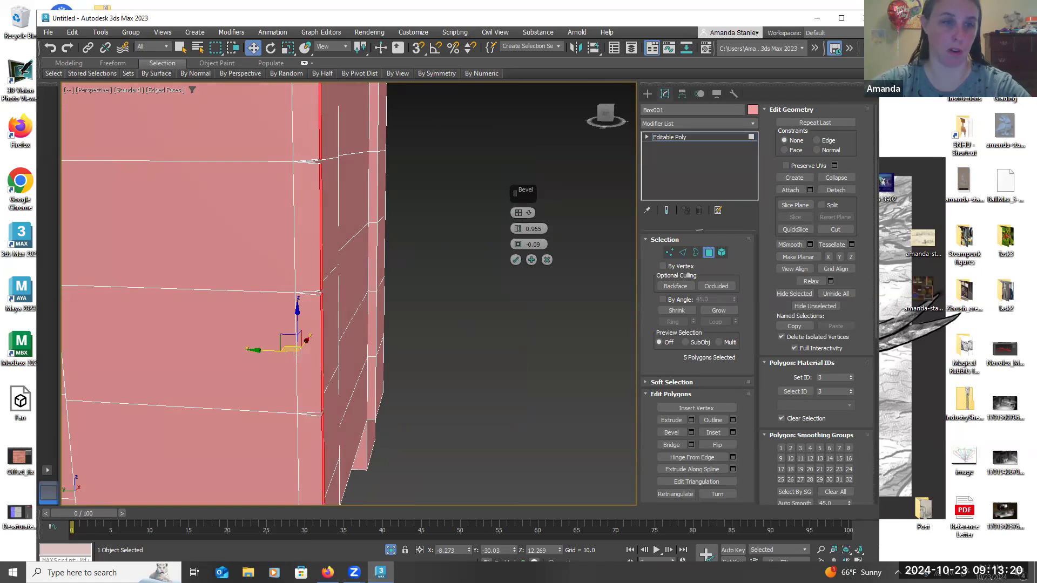
Open Snip & Sketch and capture a snip of the Bevel settings with height 0.965 and outline -0.09
left_click(13, 572)
scroll(110, 474, "down", 5)
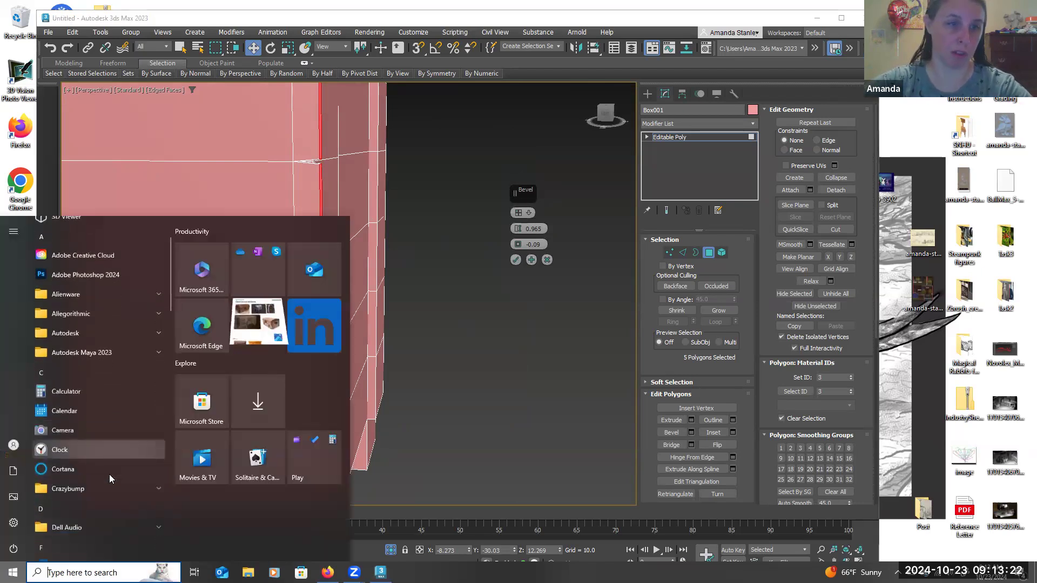
scroll(109, 474, "down", 10)
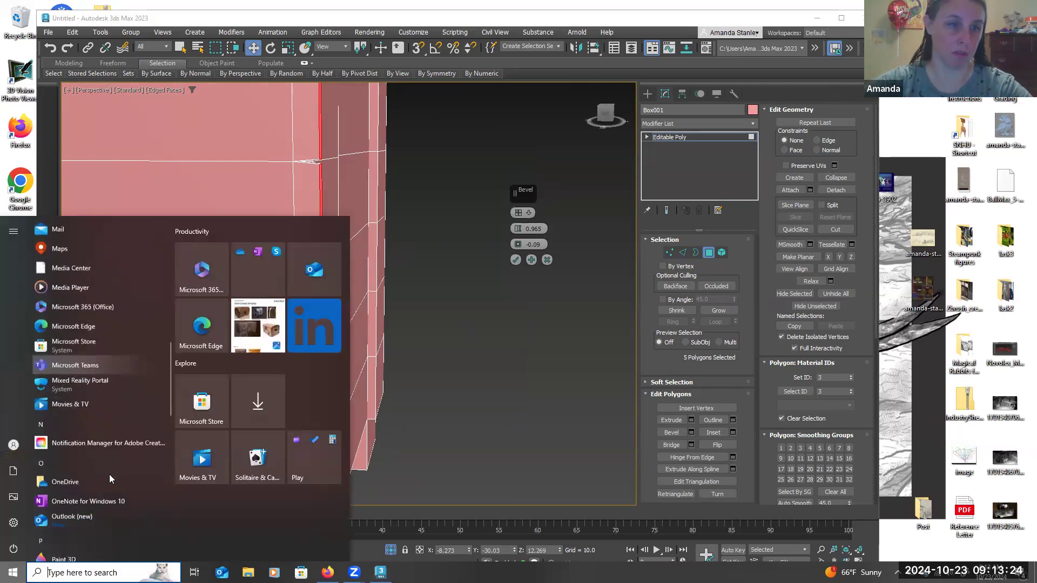
scroll(109, 474, "down", 5)
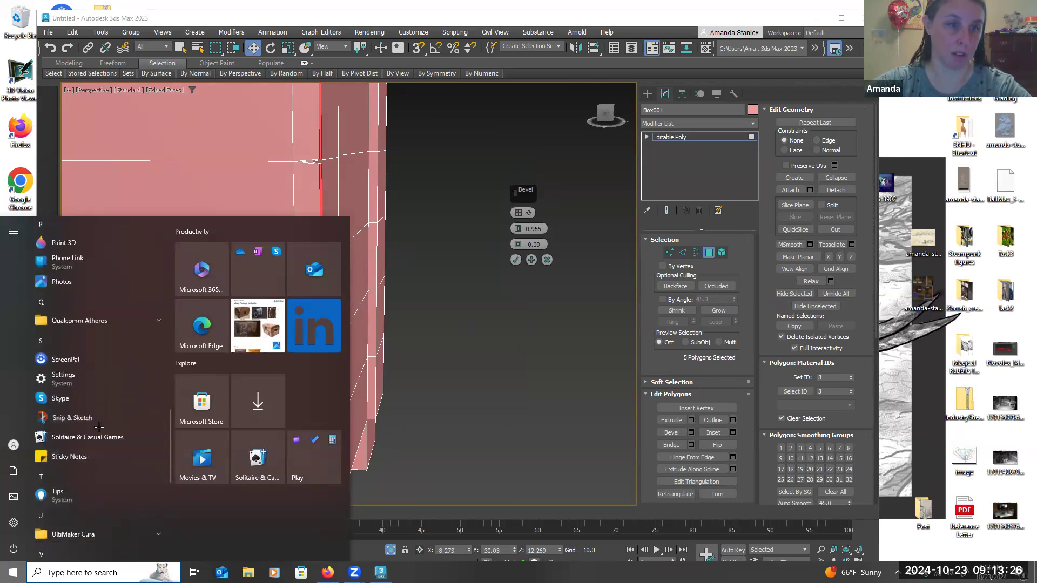
left_click(81, 420)
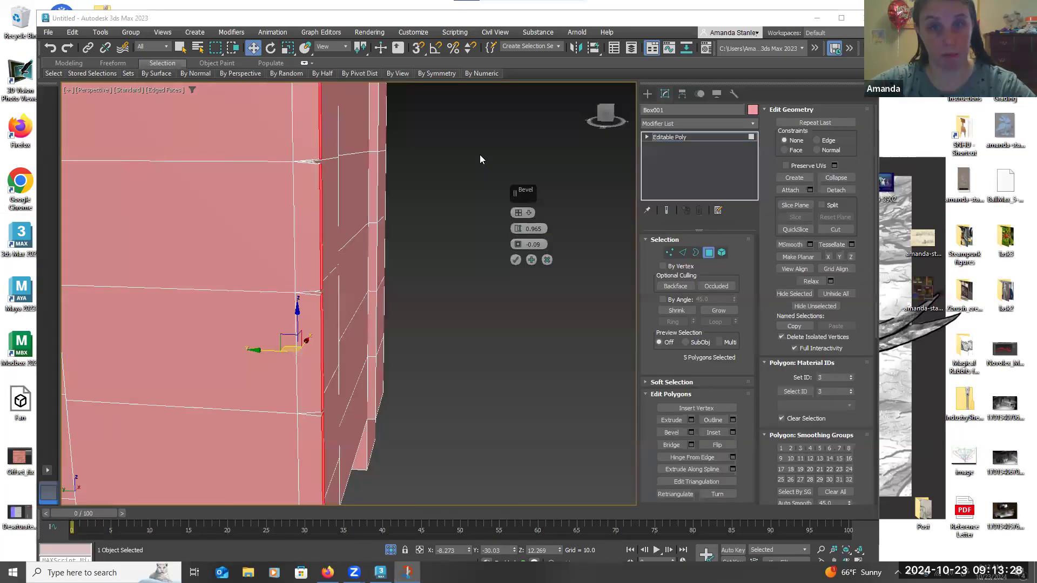
left_click_drag(480, 154, 583, 290)
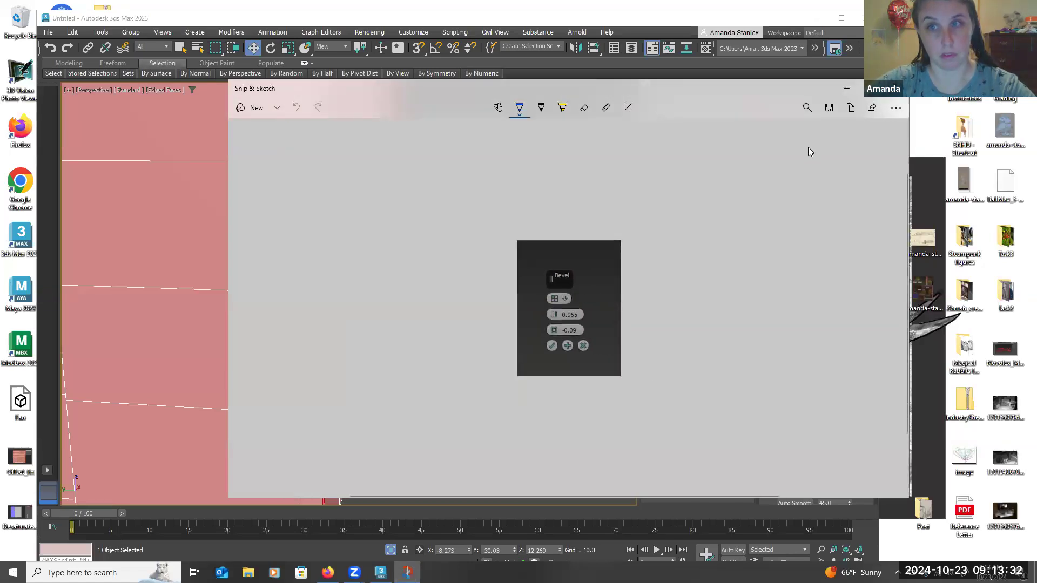
Save the snip to the Desktop as a JPG named Bevel_Note and close Snip & Sketch
left_click(829, 108)
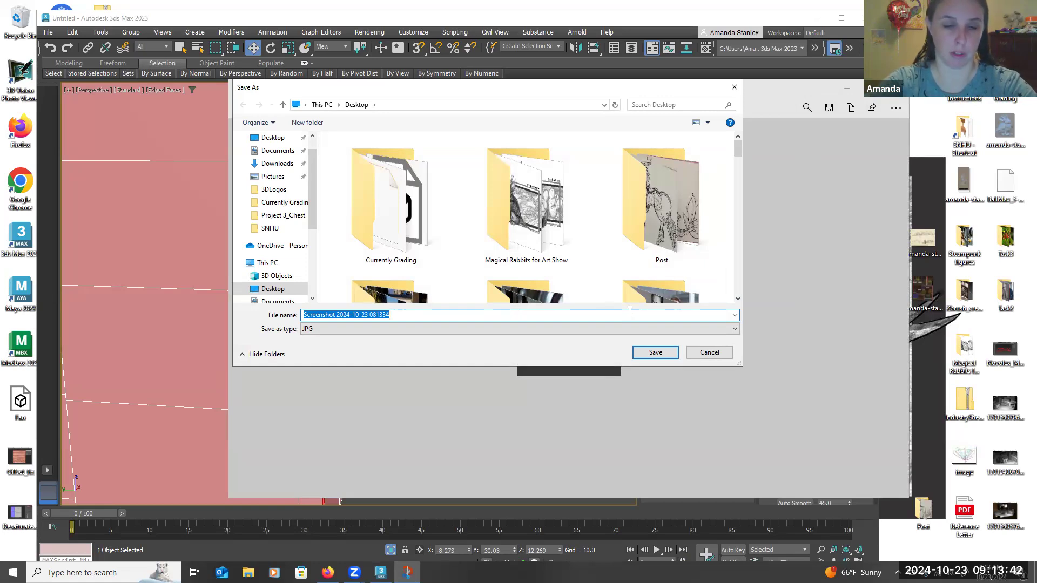
type("Be")
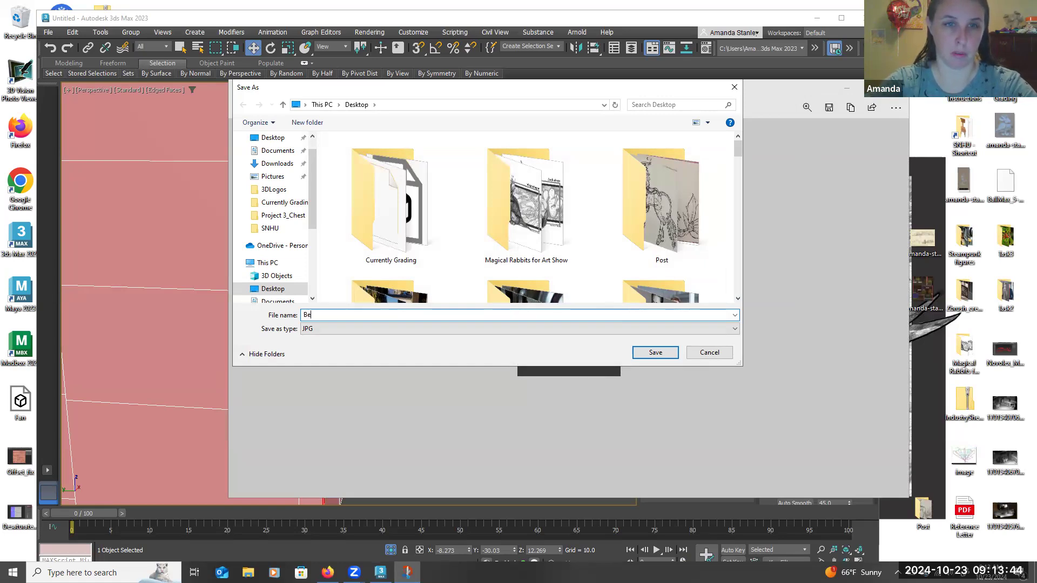
type("vel_Note")
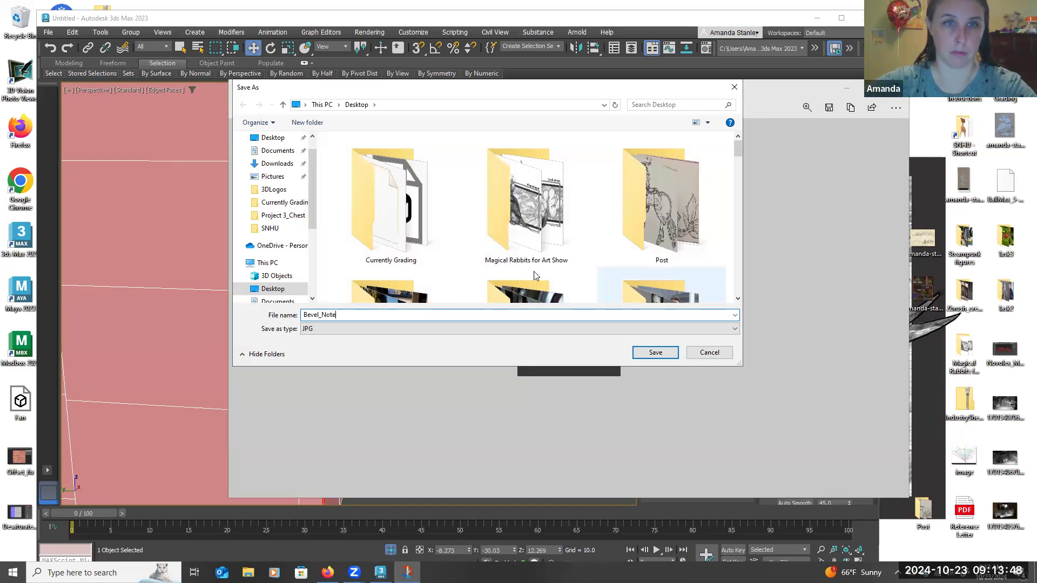
left_click(255, 136)
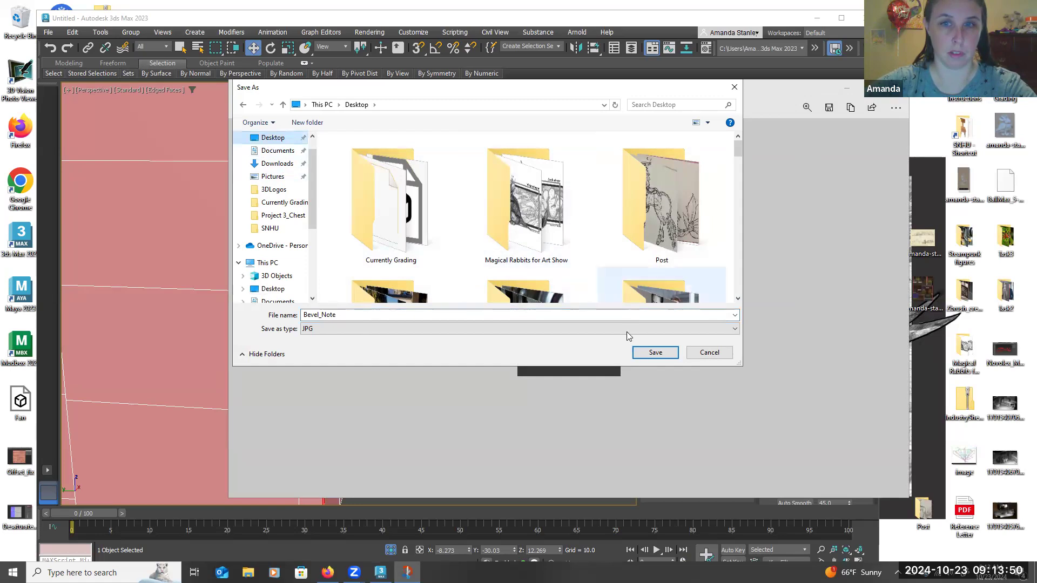
left_click(646, 354)
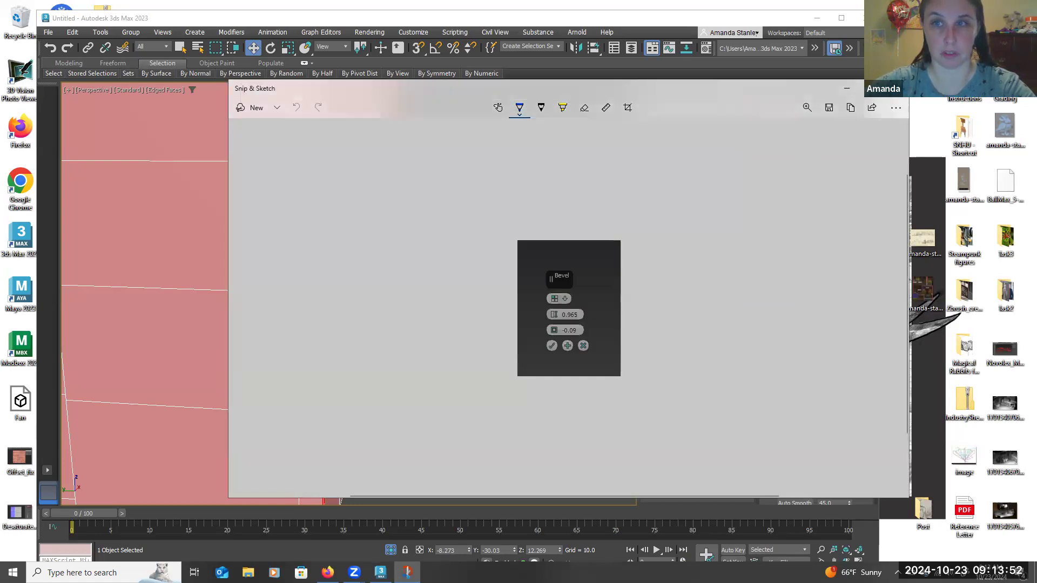
key("alt+F4")
Apply the strip bevel, and select the five thin strip polygons along the vertical edge of the next chest corner
left_click(525, 257)
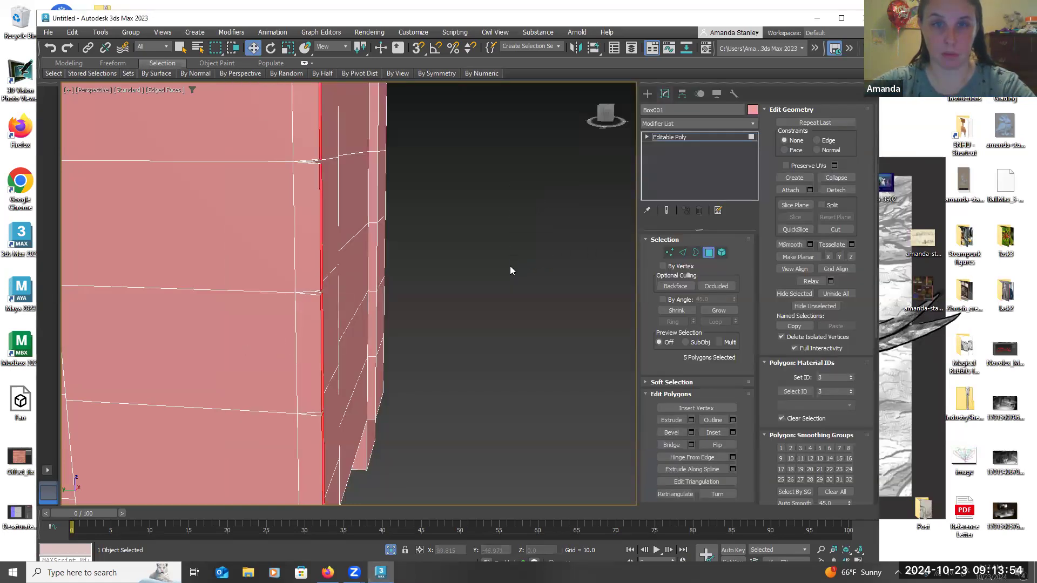
scroll(521, 262, "down", 5)
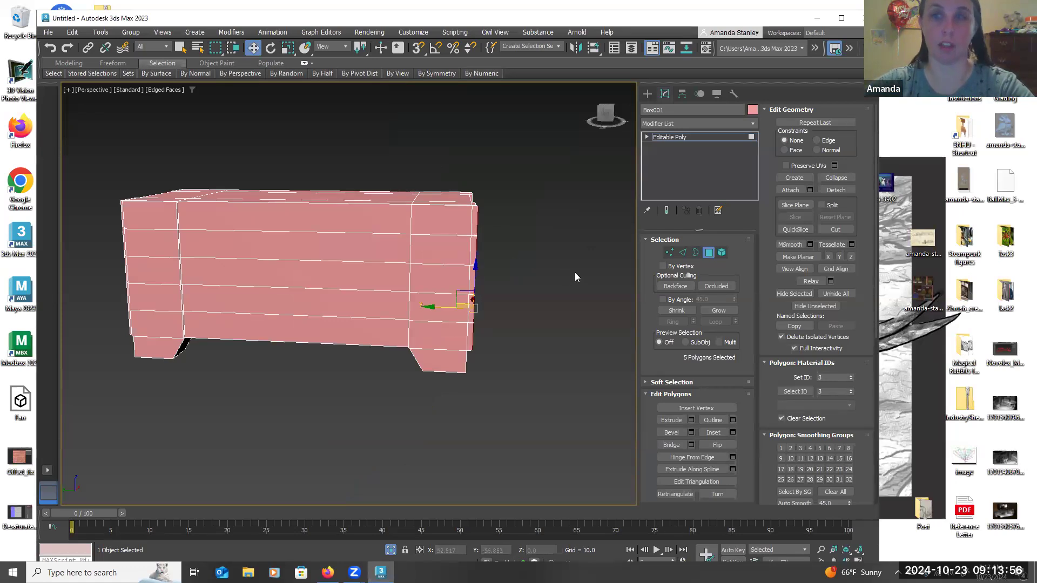
middle_click_drag(569, 274, 554, 289, "alt")
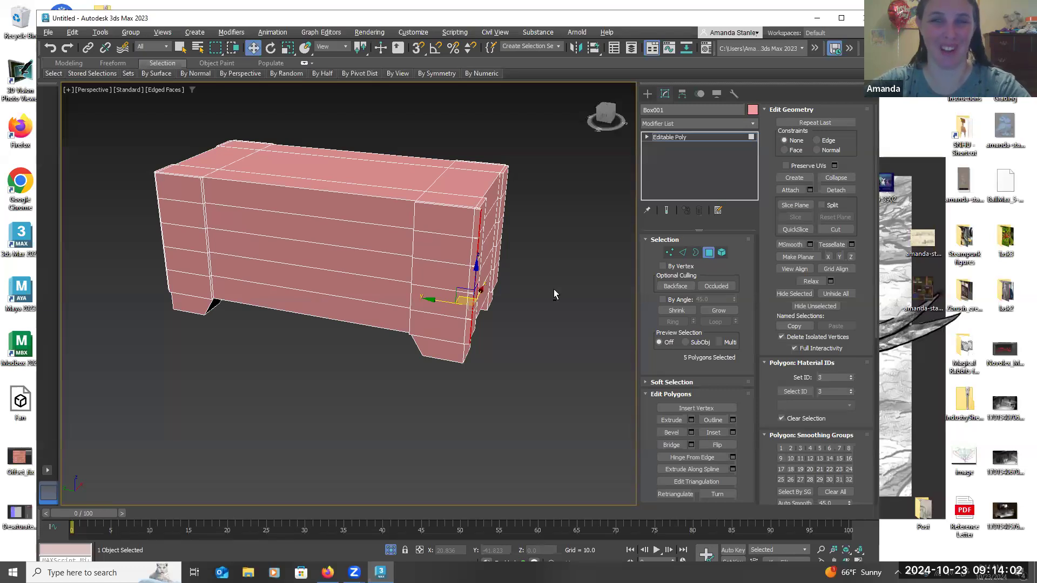
middle_click_drag(545, 289, 573, 262, "alt")
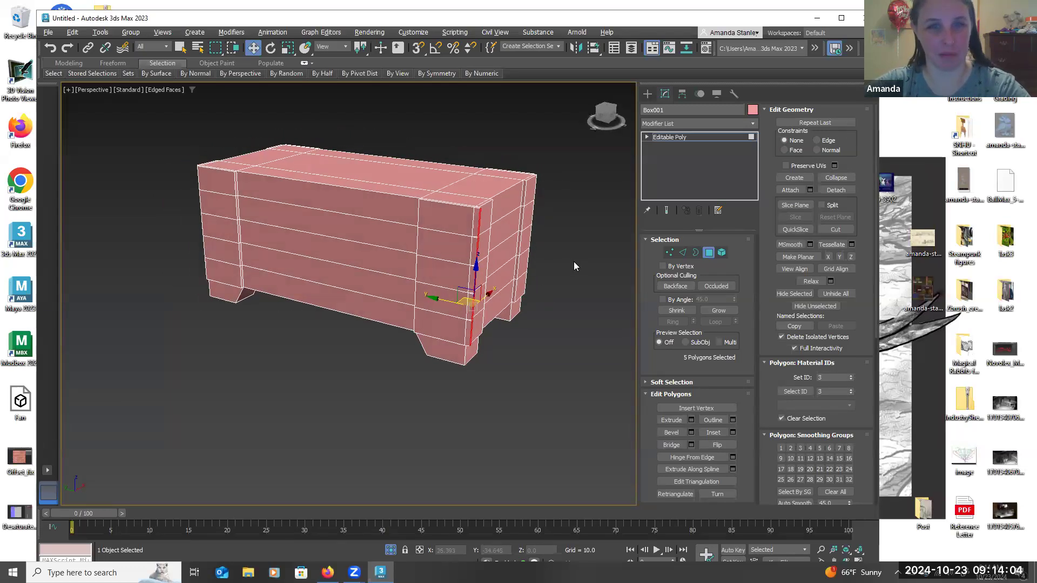
scroll(505, 309, "up", 5)
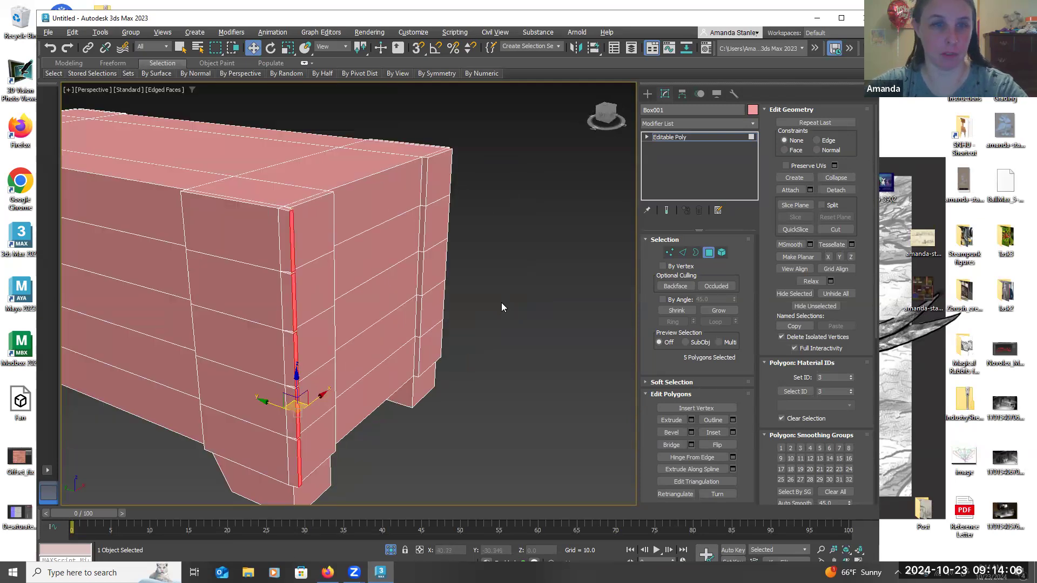
middle_click_drag(506, 313, 556, 250, "alt")
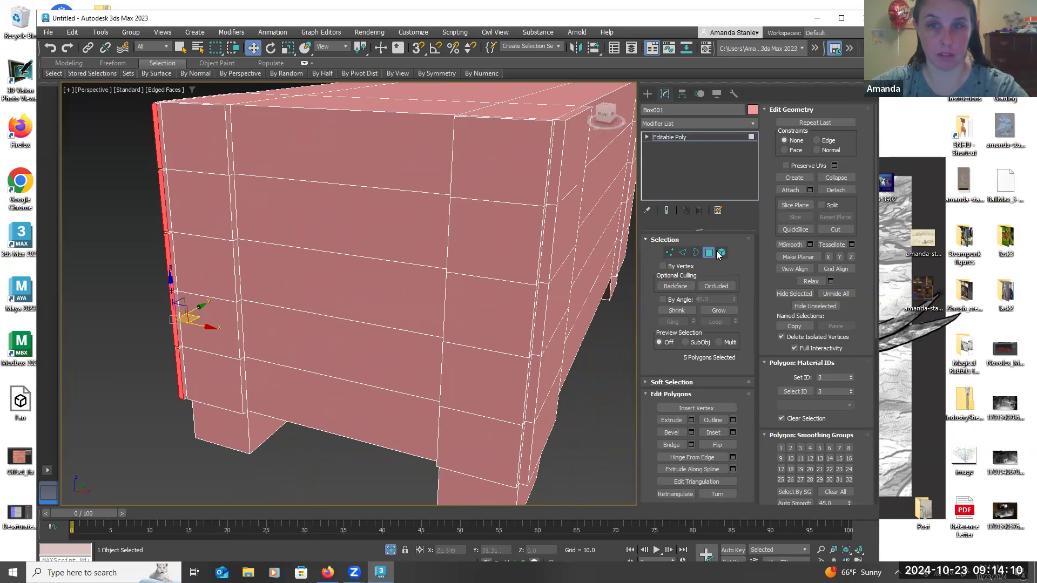
left_click(554, 151)
left_click(551, 239, "ctrl")
left_click(545, 291, "ctrl")
left_click(536, 401, "ctrl")
left_click(528, 440, "ctrl")
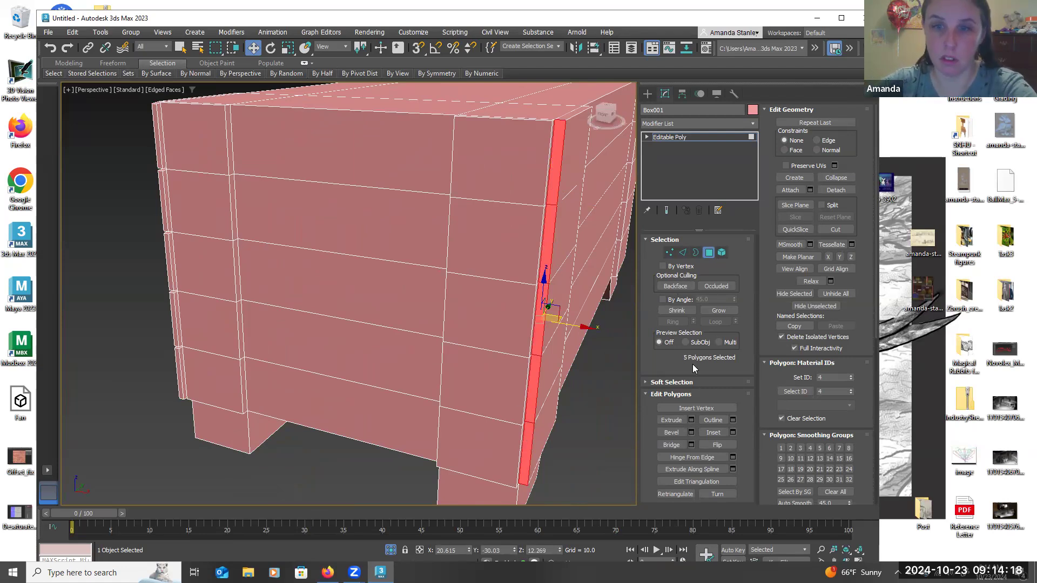
Bevel the five selected strip polygons By Polygon with height 0.965 and outline -0.09
left_click(692, 433)
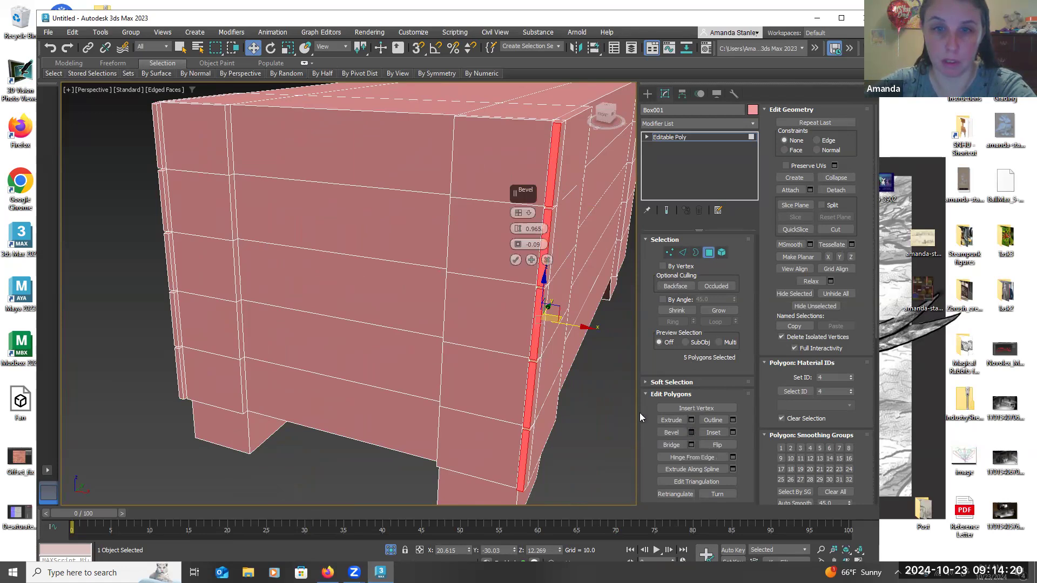
left_click(516, 260)
scroll(559, 323, "down", 3)
middle_click_drag(549, 376, 621, 366, "alt")
scroll(621, 365, "up", 3)
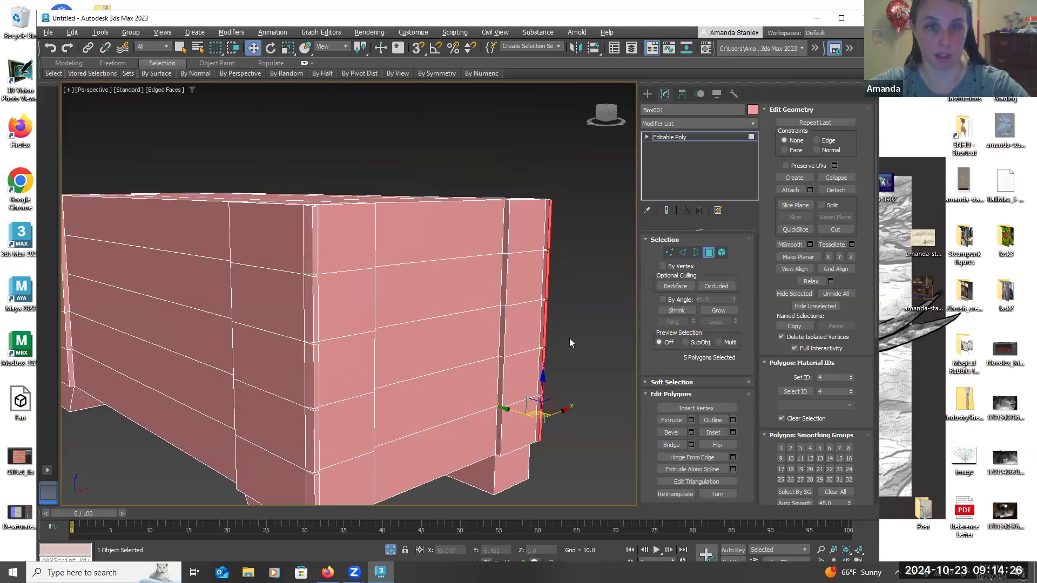
scroll(569, 338, "down", 3)
middle_click_drag(569, 338, 584, 399, "alt")
middle_click_drag(387, 410, 417, 276, "alt")
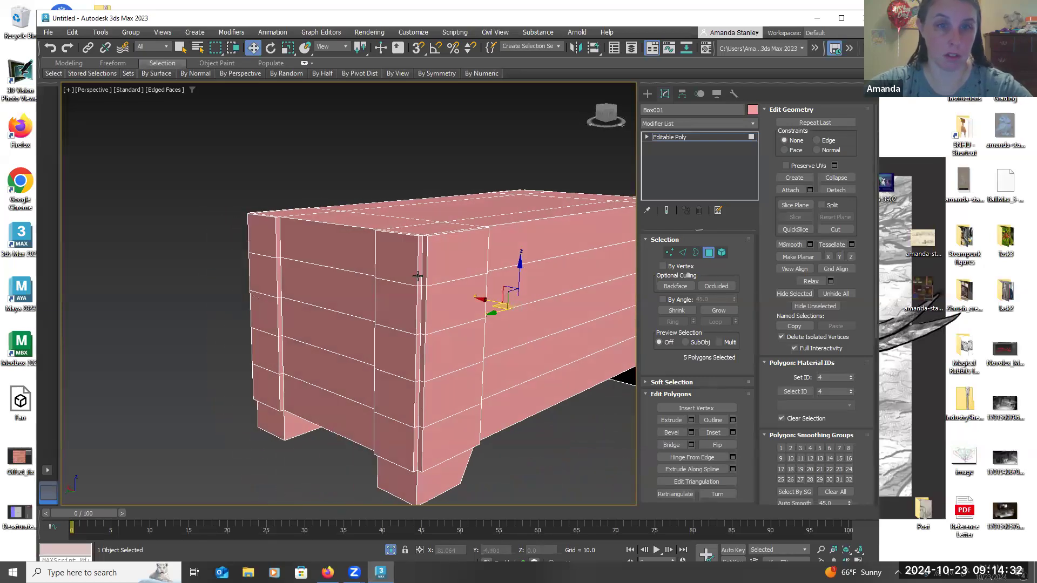
Select the five thin strip polygons along the next vertical corner edge and bevel them with height 0.965 and outline -0.09
left_click(424, 285)
left_click(424, 303, "ctrl")
left_click(423, 359, "ctrl")
left_click(419, 408, "ctrl")
left_click(419, 440, "ctrl")
left_click(691, 432)
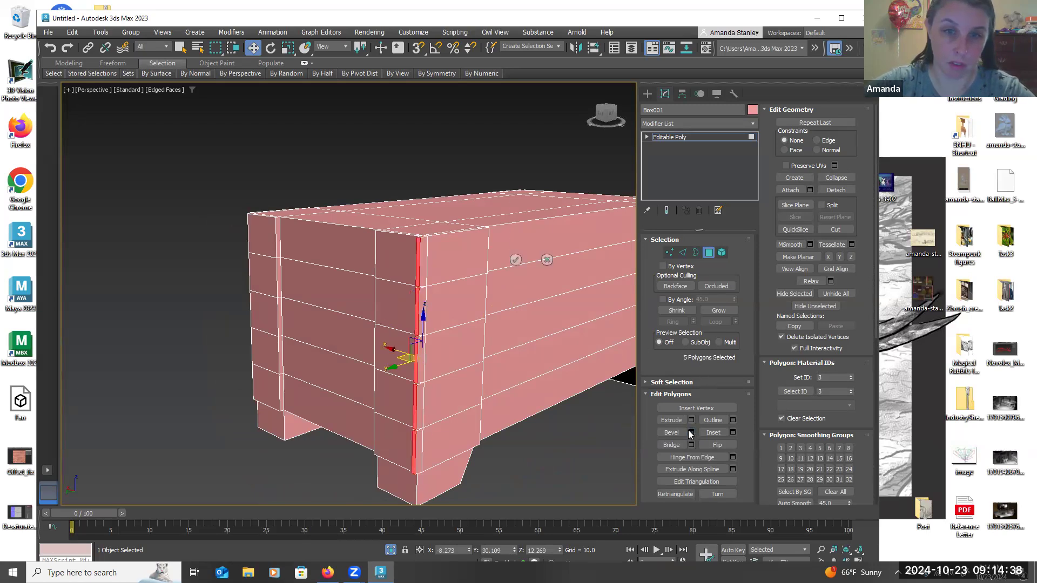
left_click(520, 261)
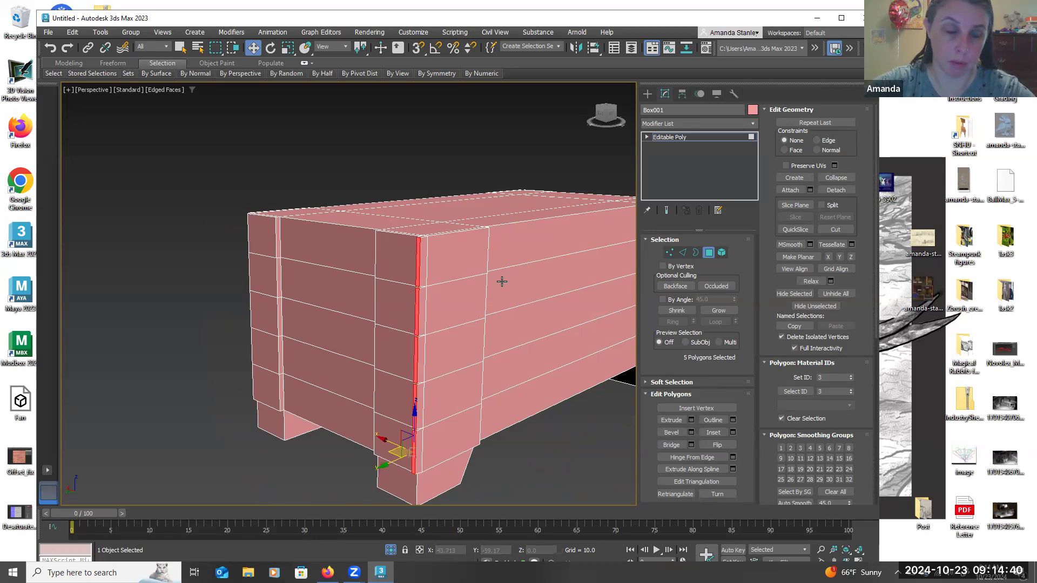
Bevel the five thin strip polygons on the remaining corner at the other side of the chest's end, with height 0.965 and outline -0.09
mouse_move(500, 280)
middle_mouse_down("alt")
mouse_move(440, 273)
mouse_move(432, 317)
mouse_move(514, 285)
mouse_move(491, 279)
middle_mouse_up("alt")
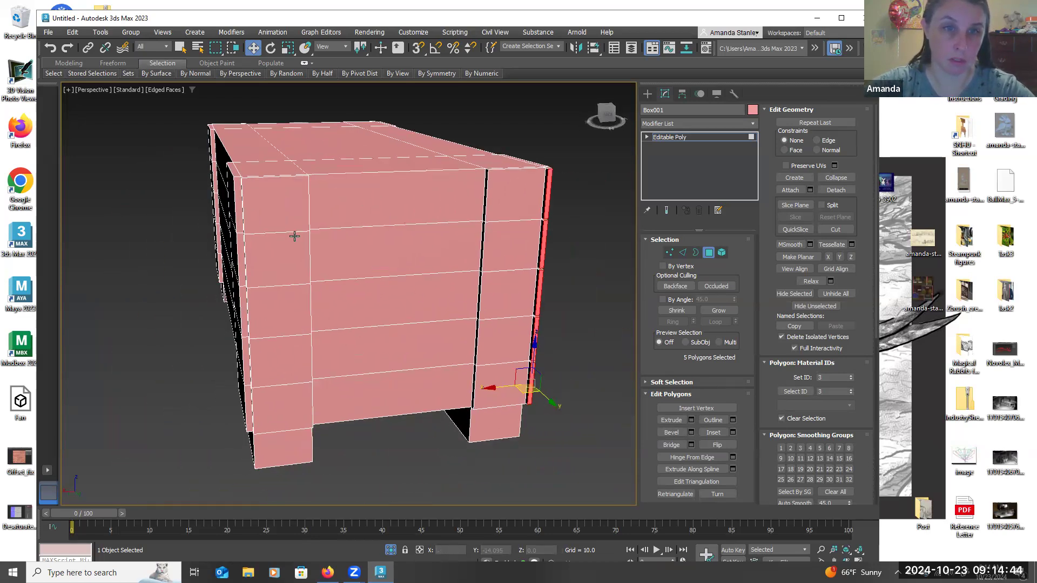
left_click(238, 197)
left_click(244, 265, "ctrl")
left_click(244, 303, "ctrl")
left_click(246, 354, "ctrl")
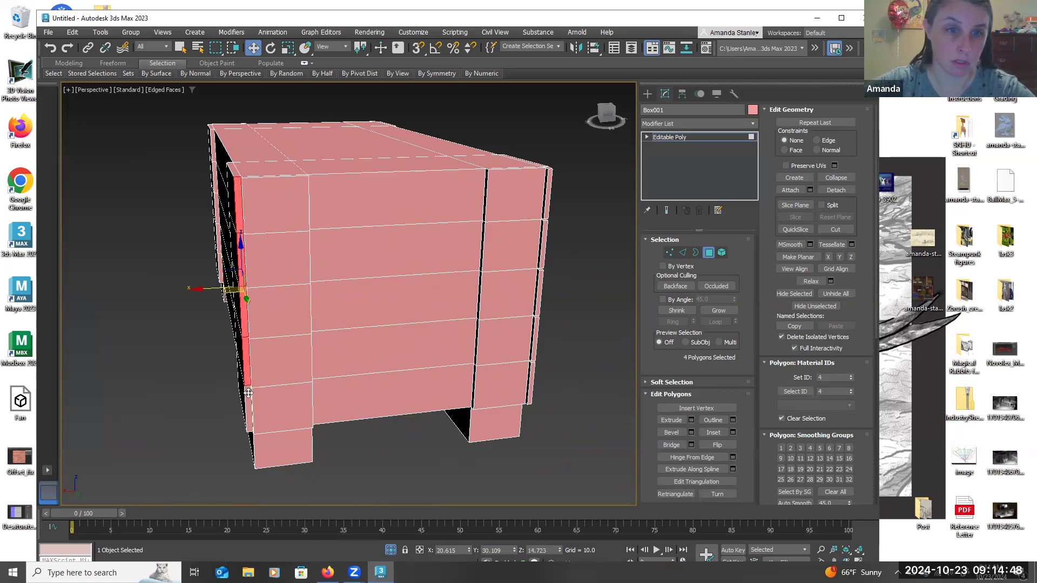
left_click(248, 393, "ctrl")
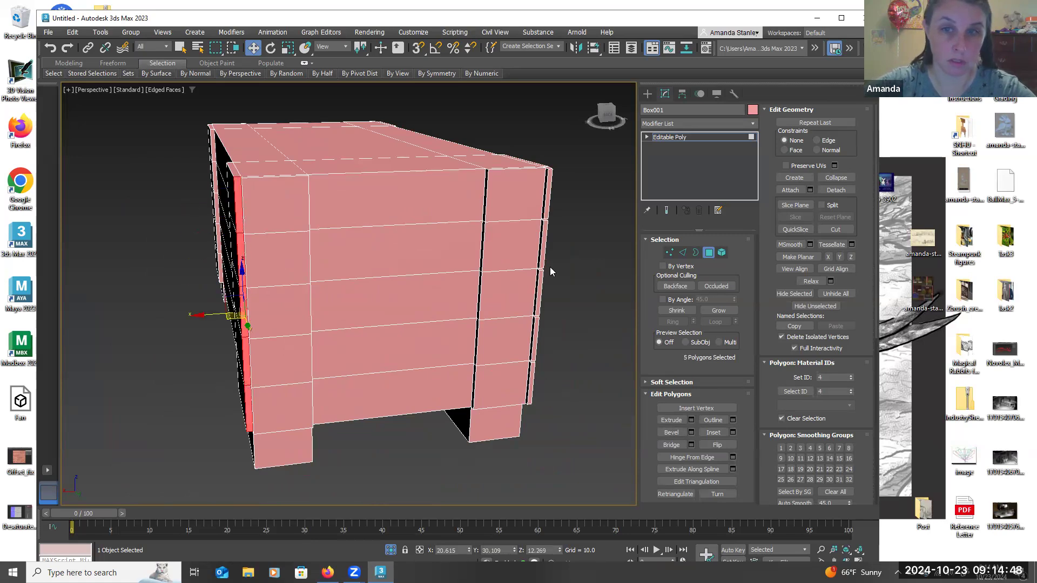
left_click(691, 434)
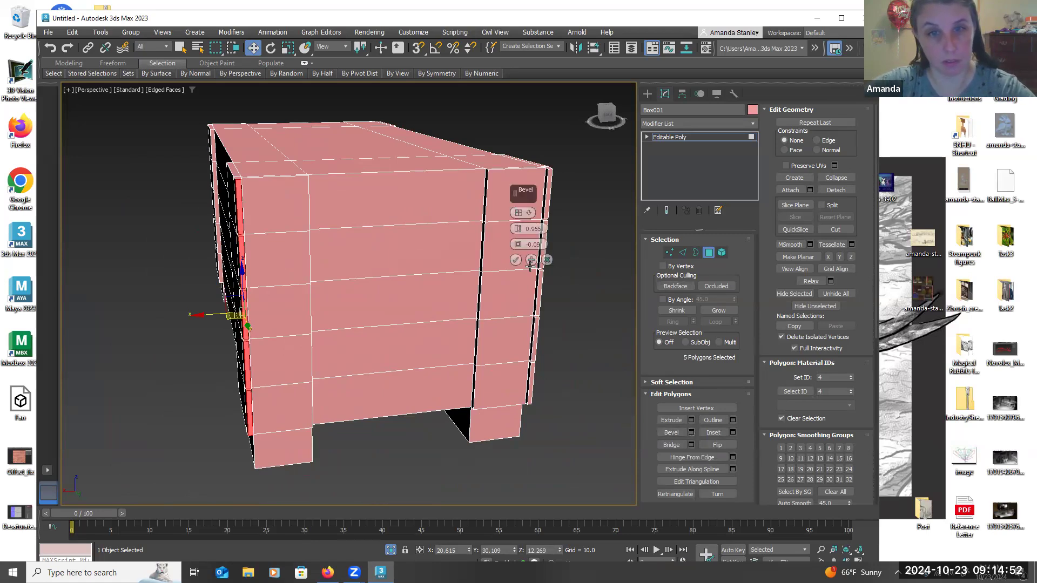
left_click(515, 260)
Inspect the beveled corner columns from several sides with Edged Faces turned off, and restore the edge display
middle_click_drag(439, 386, 533, 398, "alt")
scroll(474, 429, "up", 2)
left_click(549, 398)
key("z")
key("shift+z")
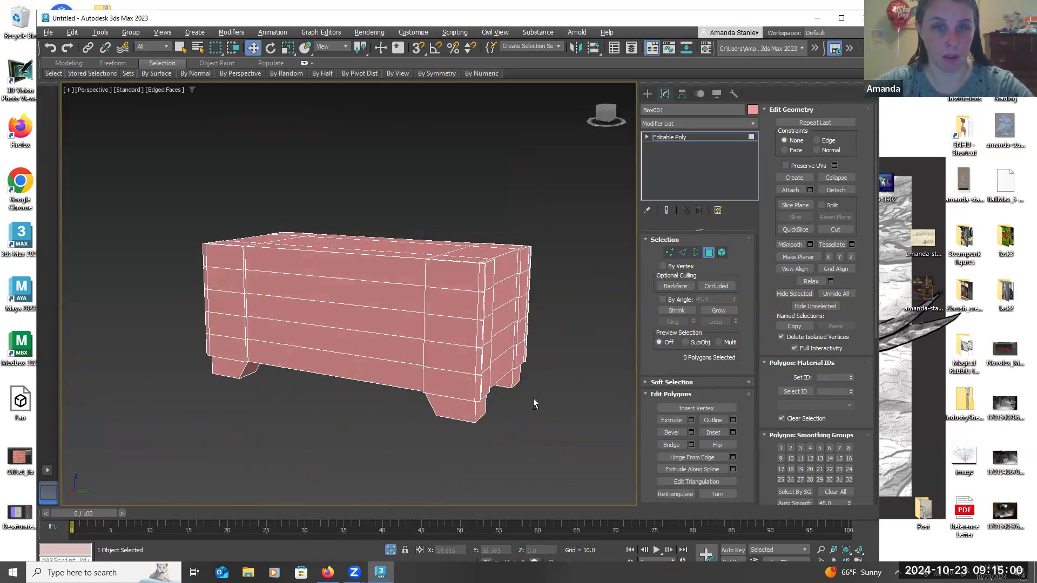
left_click(174, 92)
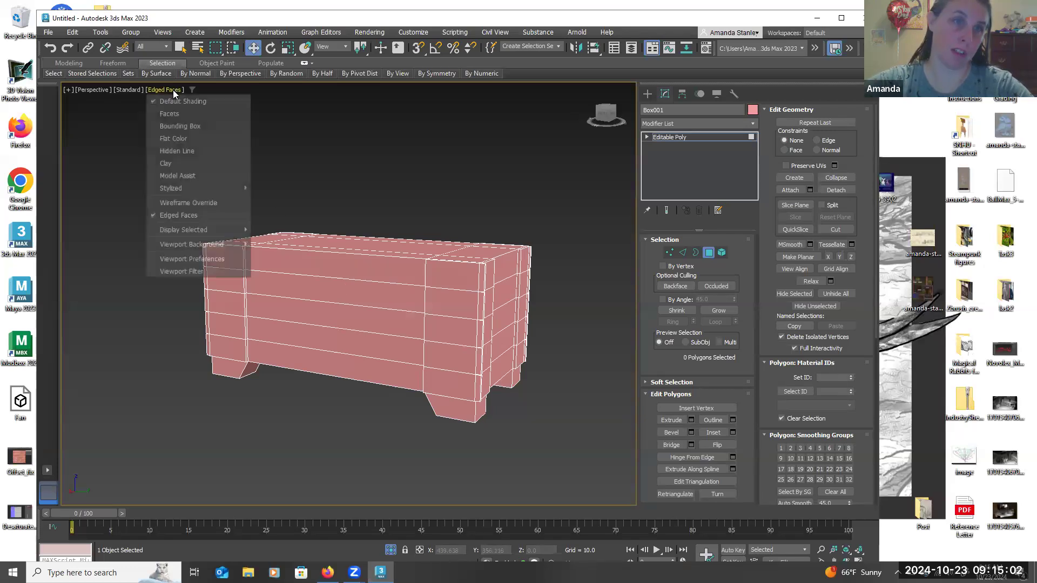
left_click(179, 216)
middle_click_drag(203, 231, 285, 270, "alt")
scroll(287, 339, "up", 3)
middle_click_drag(286, 339, 278, 318, "alt")
left_click(181, 91)
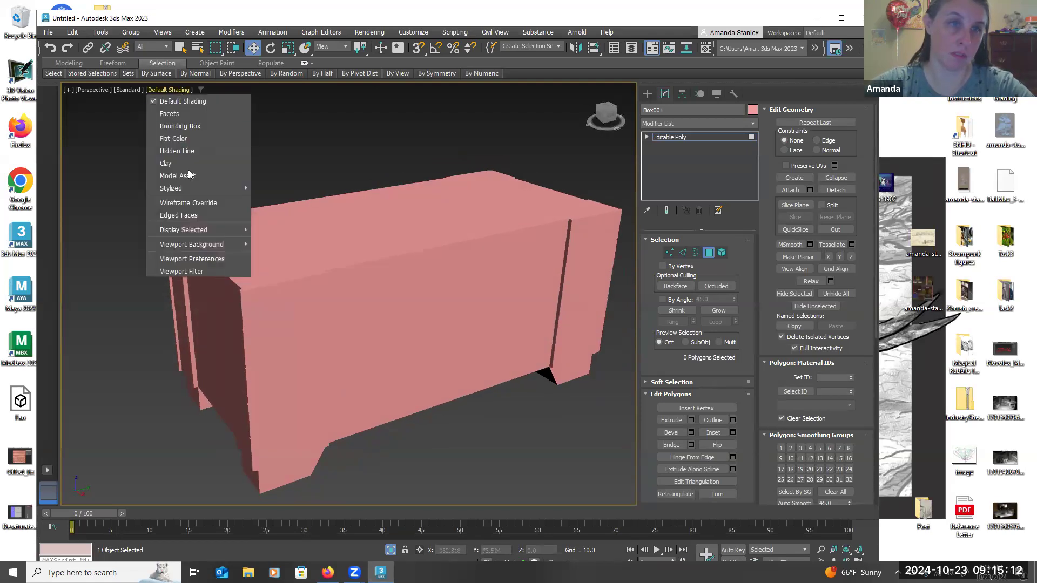
left_click(197, 206)
Select the five wide plank polygons between the corner columns on one long side of the chest, undoing any accidental move
middle_click_drag(302, 236, 269, 231, "alt")
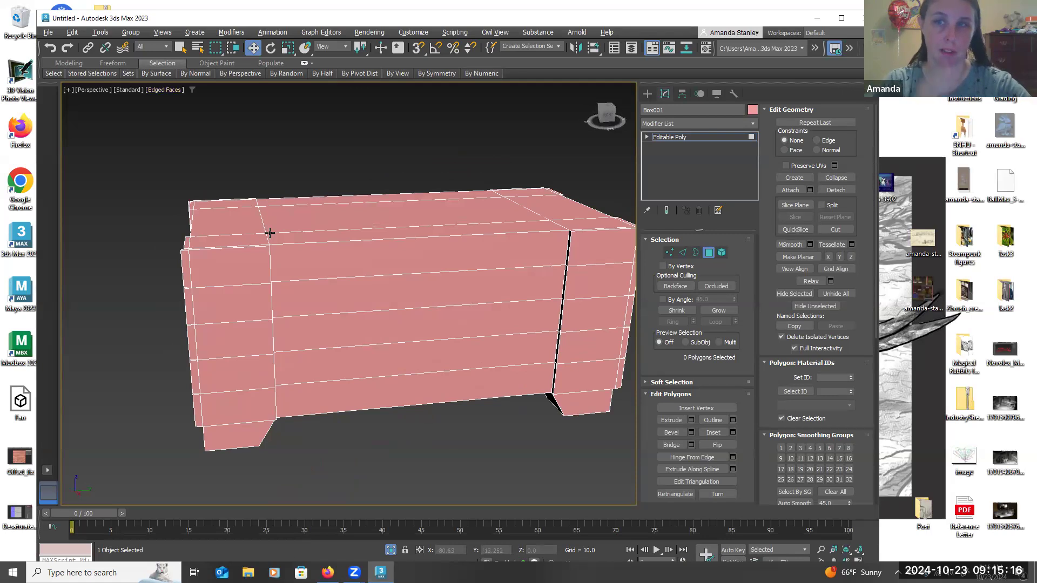
middle_click_drag(307, 232, 275, 227, "alt")
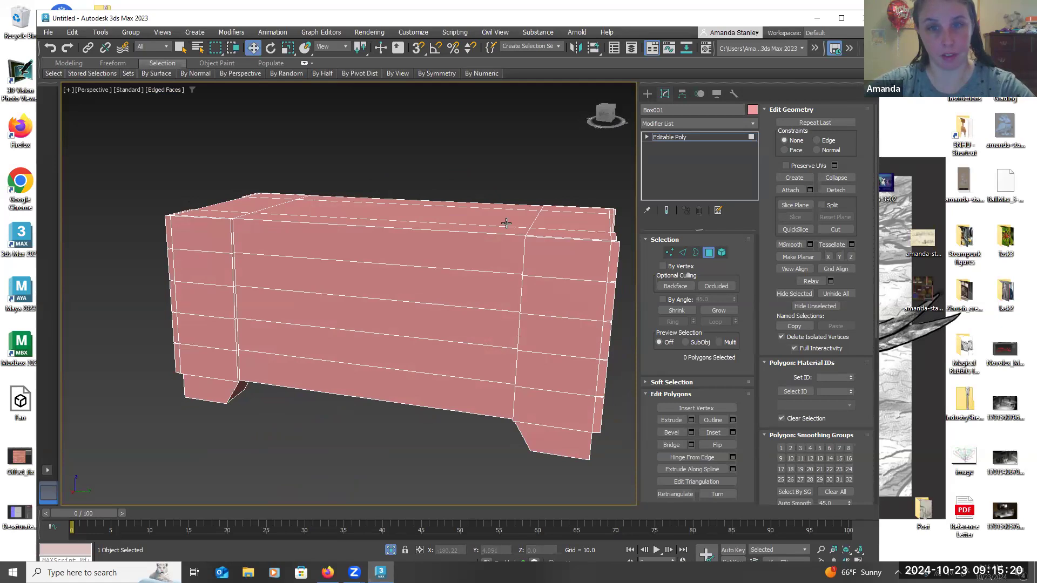
left_click(481, 256)
left_click(480, 292, "ctrl")
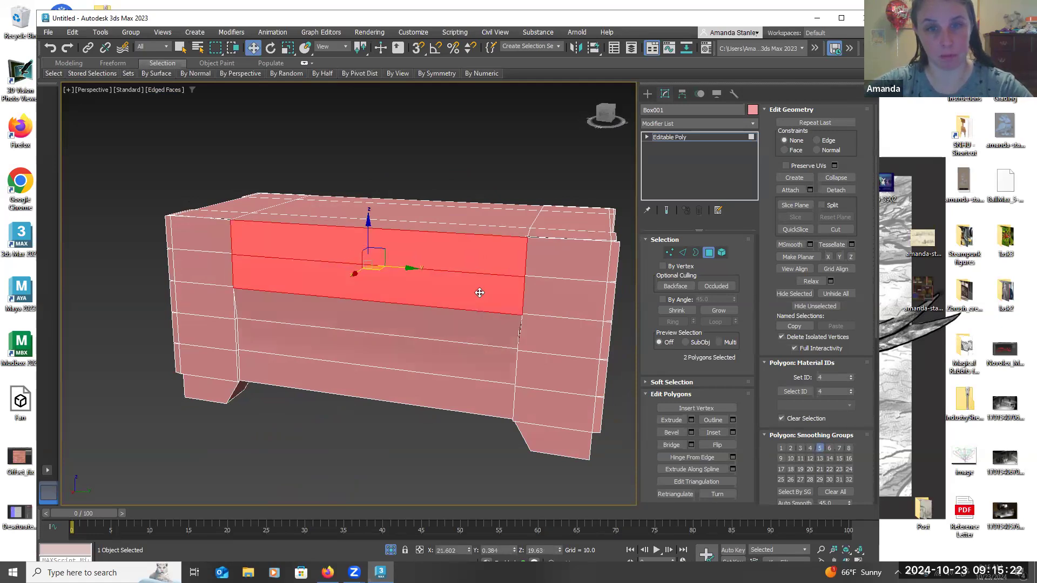
left_click_drag(498, 311, 497, 309)
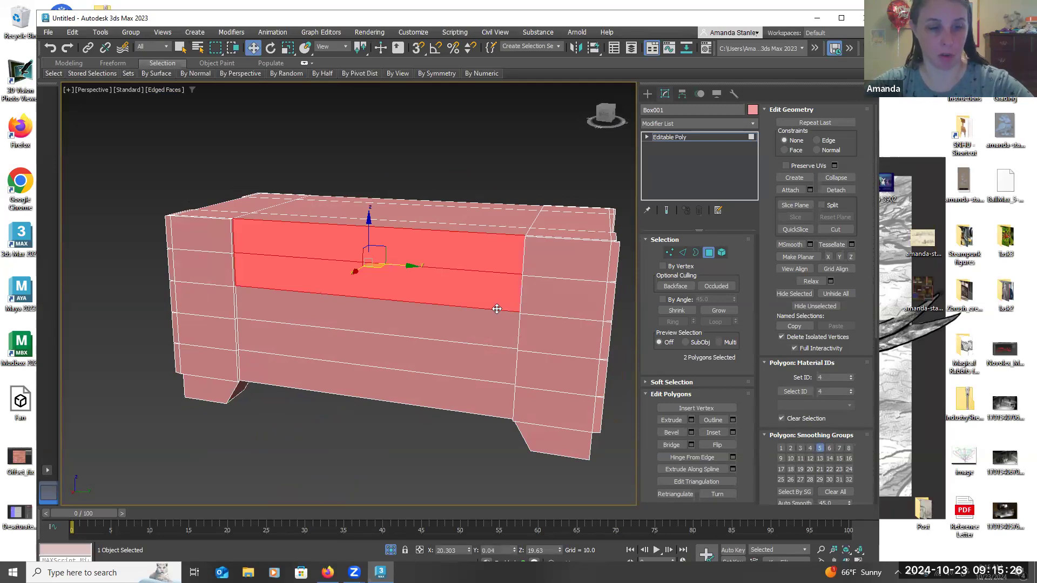
left_click_drag(454, 292, 473, 353)
key("ctrl+z")
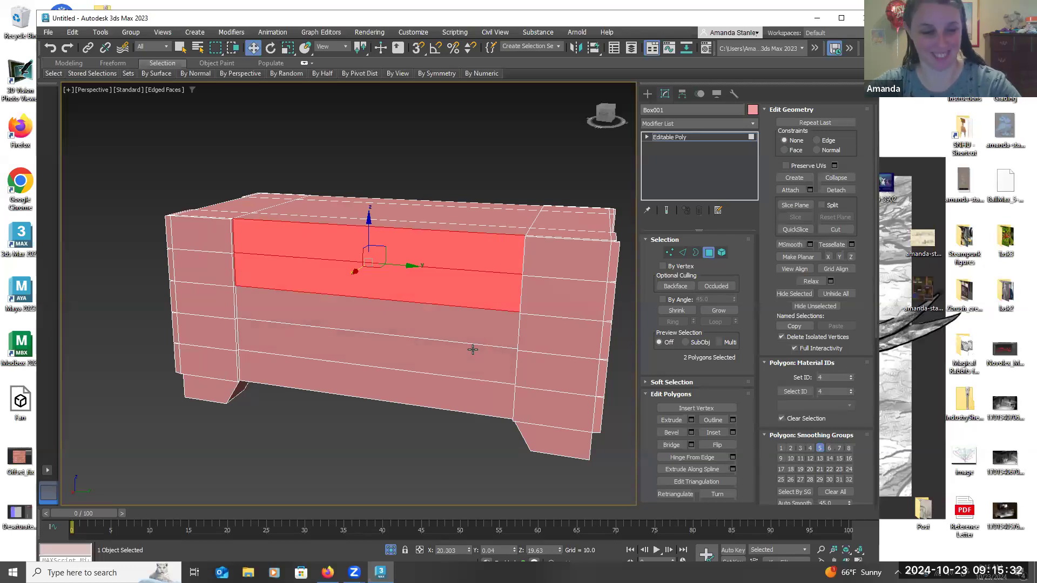
left_click(495, 327, "ctrl")
left_click(491, 353, "ctrl")
left_click(482, 385, "ctrl")
middle_click_drag(452, 446, 589, 413, "alt")
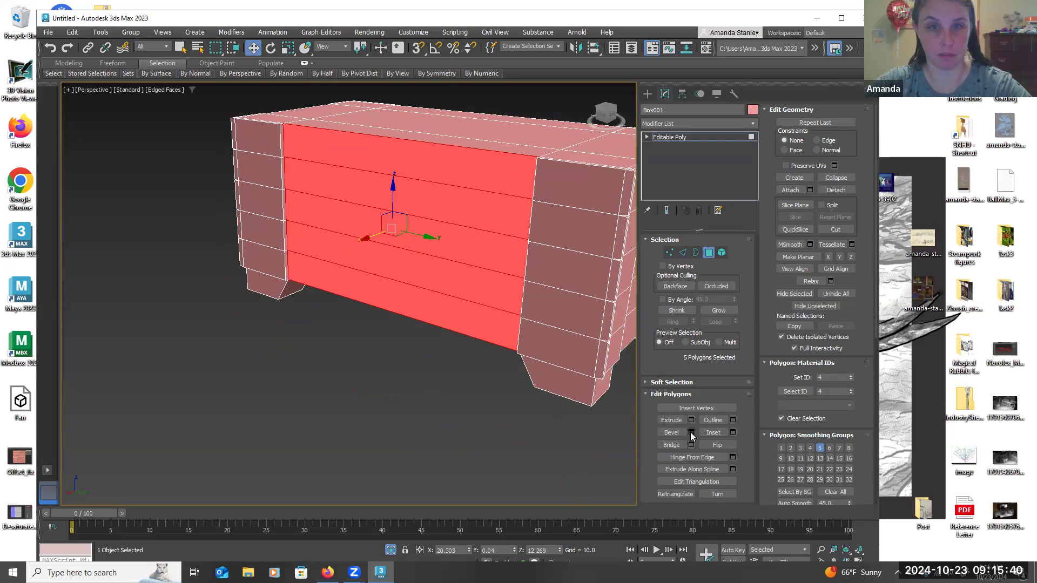
Bevel the five selected plank polygons By Polygon with height 0.342 and outline -0.391, and clear the selection
left_click(691, 433)
middle_click_drag(427, 332, 500, 321, "alt")
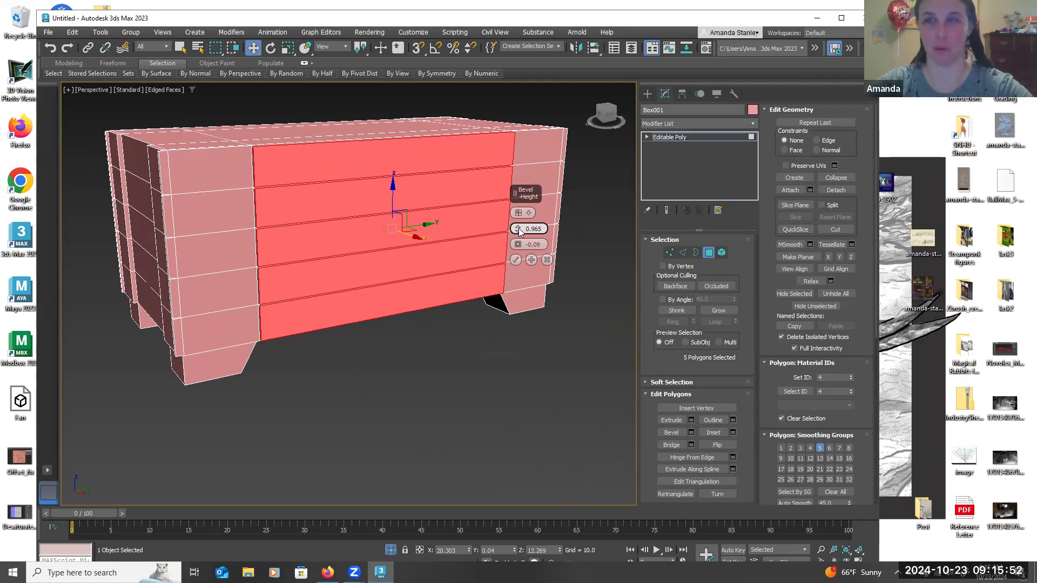
middle_click_drag(449, 309, 473, 267, "alt")
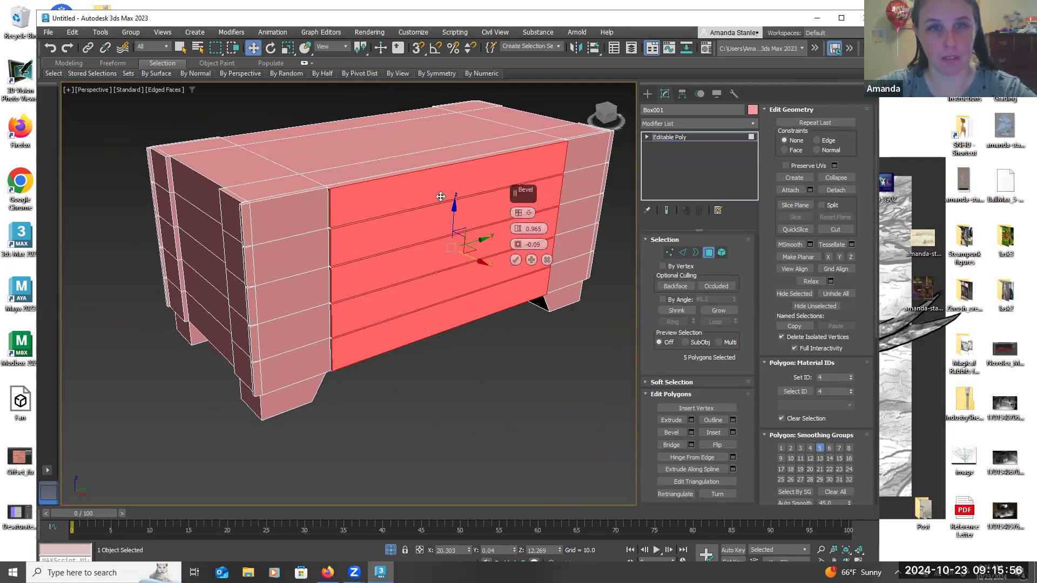
scroll(553, 214, "up", 2)
left_click_drag(519, 229, 517, 242)
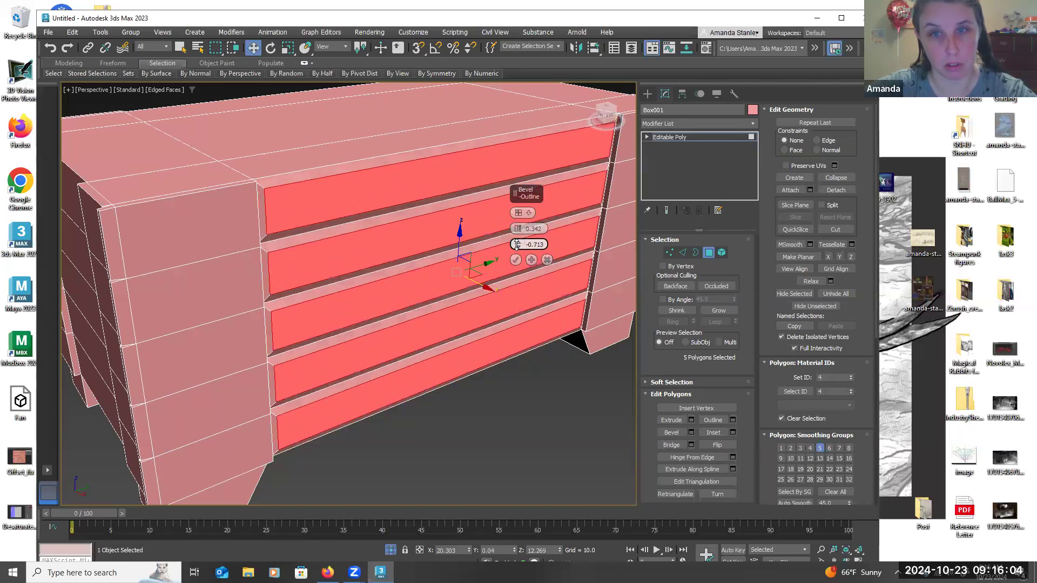
middle_click_drag(504, 300, 507, 263, "alt")
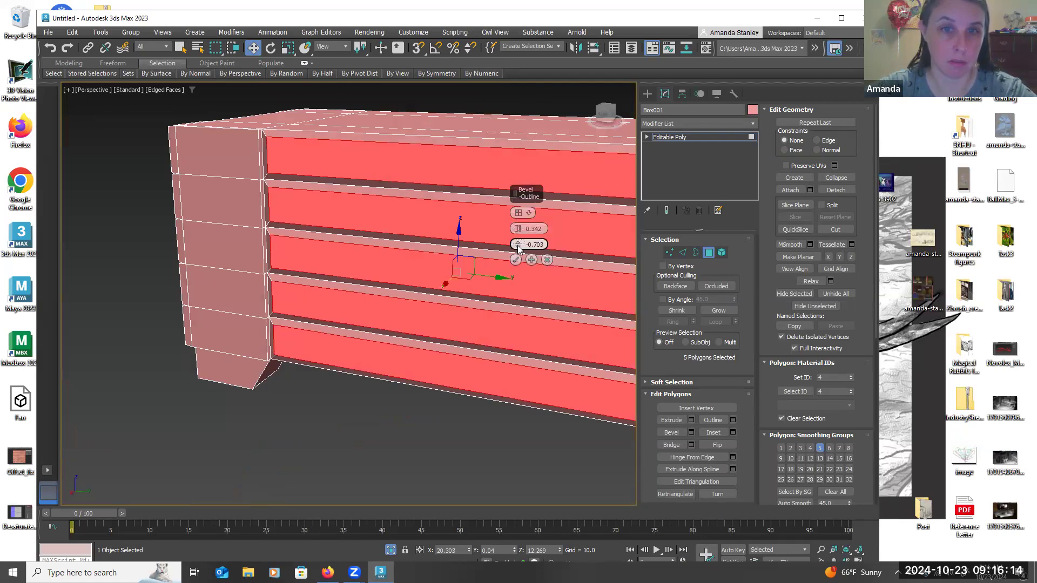
left_click_drag(518, 238, 519, 244)
middle_click_drag(442, 403, 510, 351, "alt")
left_click(516, 260)
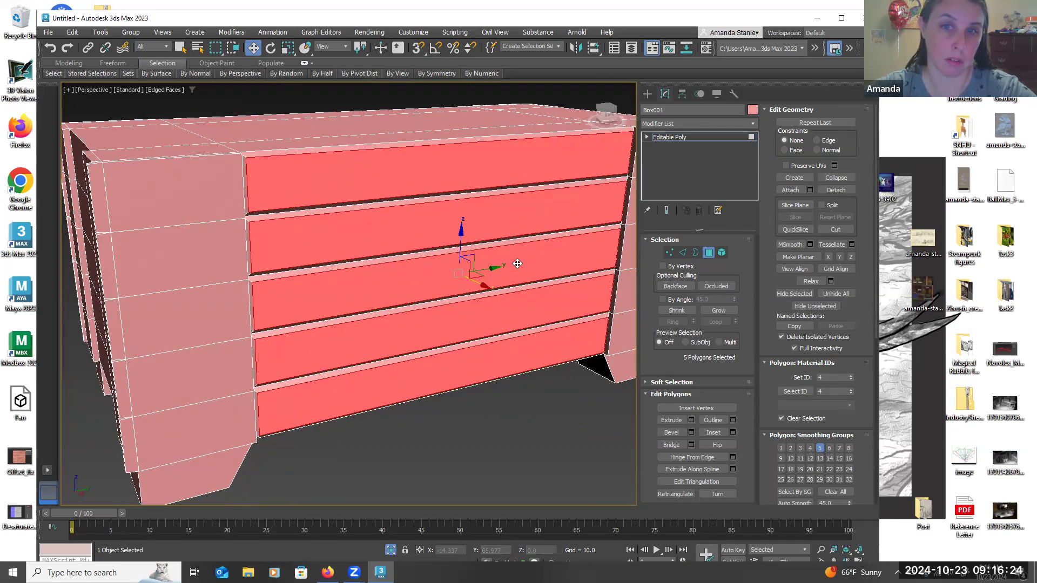
left_click(505, 394)
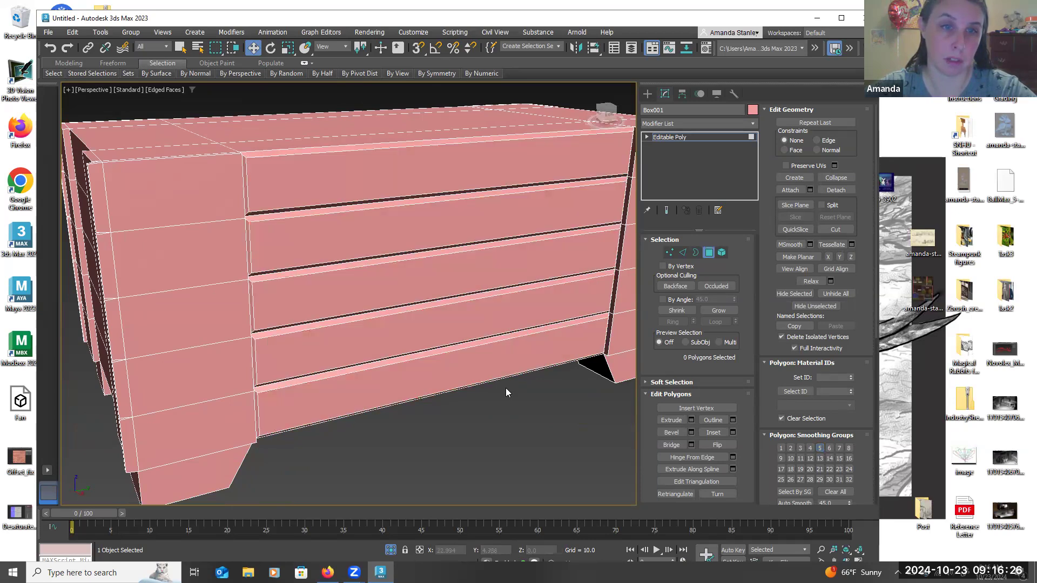
Examine the beveled planks on the chest's long side with Edged Faces turned off, and restore the edge display
middle_click_drag(505, 390, 471, 381, "alt")
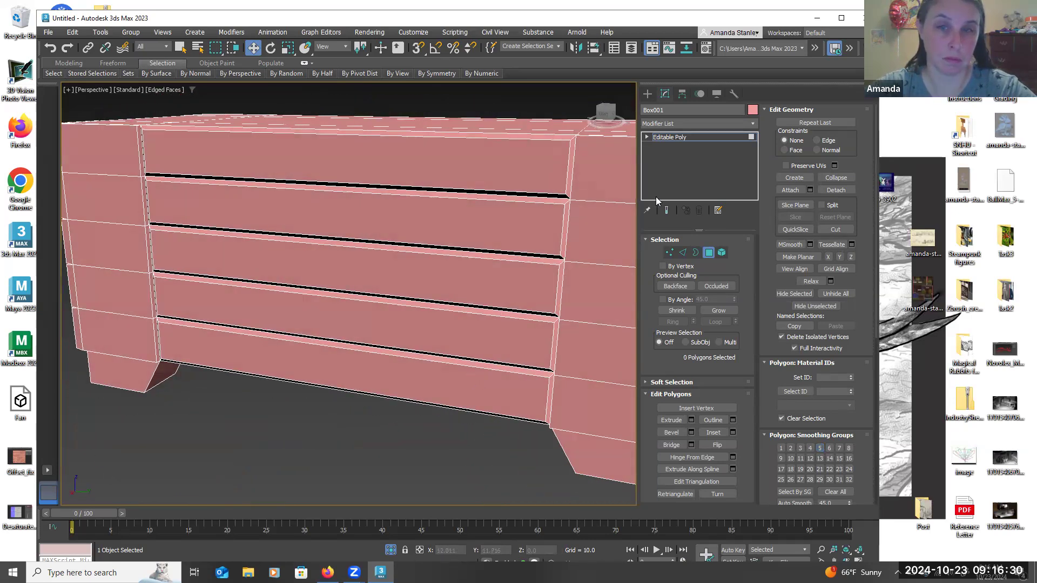
scroll(570, 261, "down", 2)
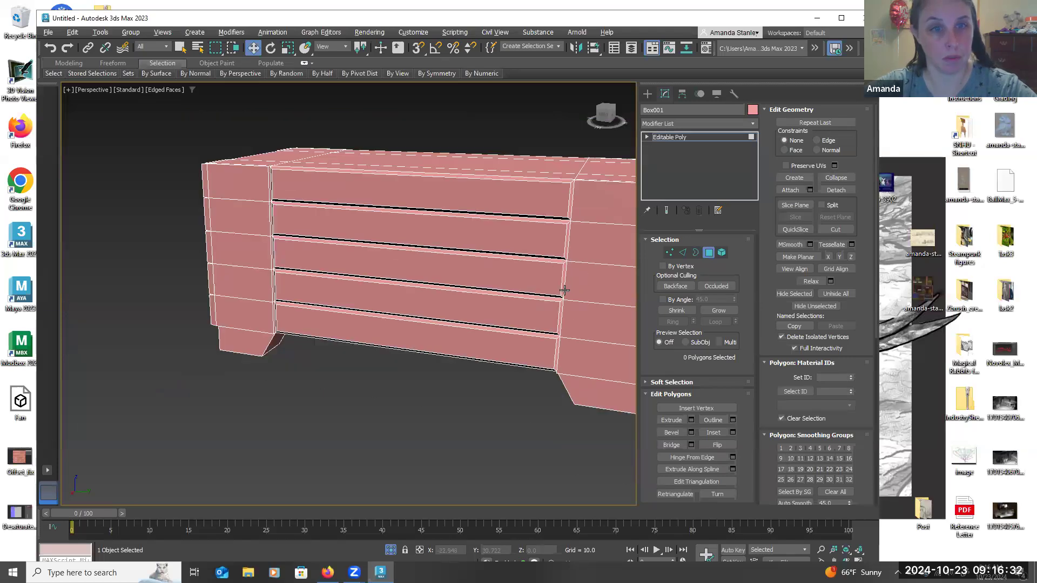
middle_click_drag(582, 288, 559, 291, "alt")
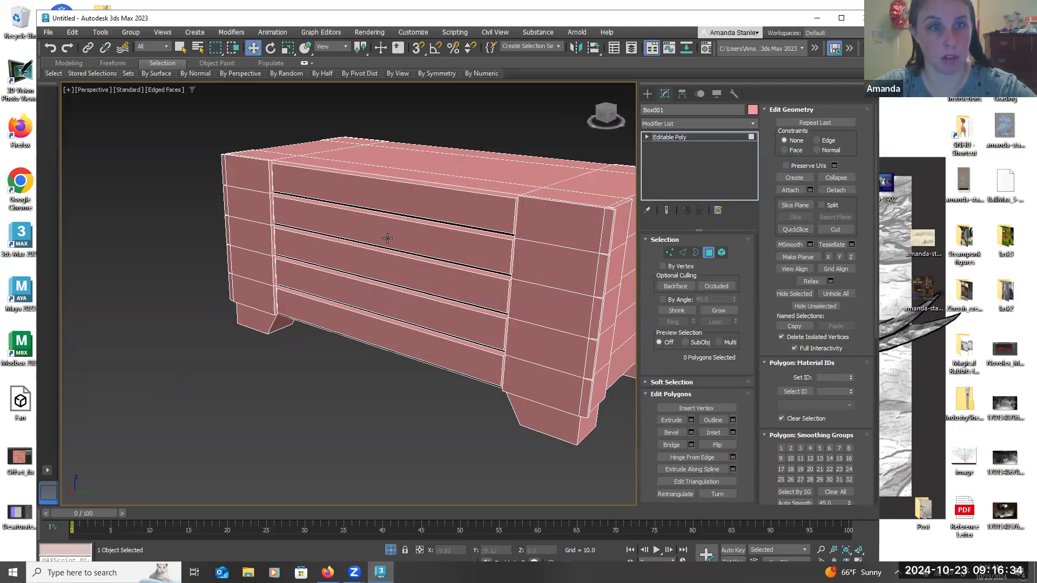
left_click(172, 90)
mouse_move(227, 211)
left_click(281, 211)
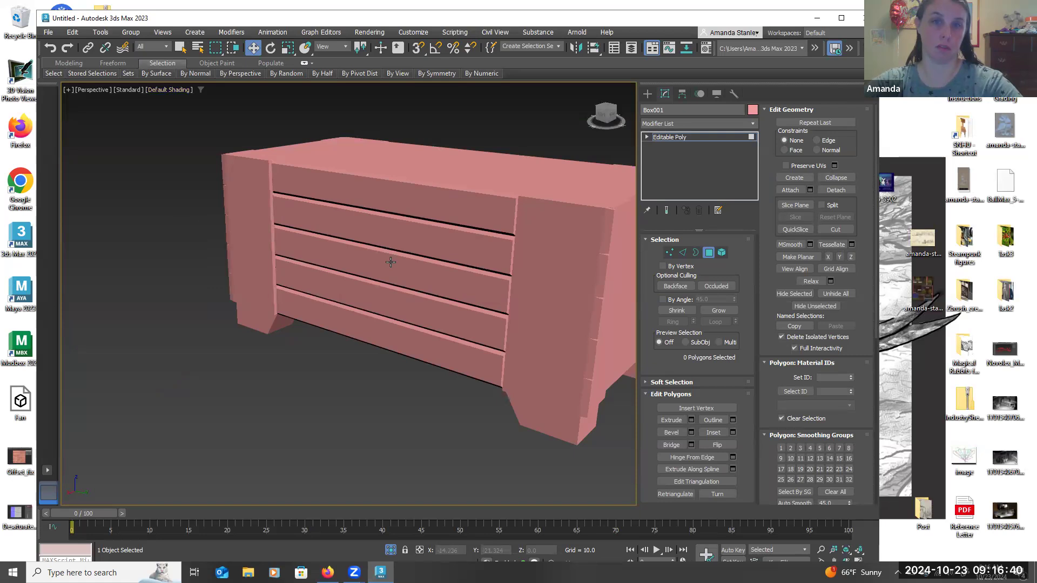
left_click(168, 90)
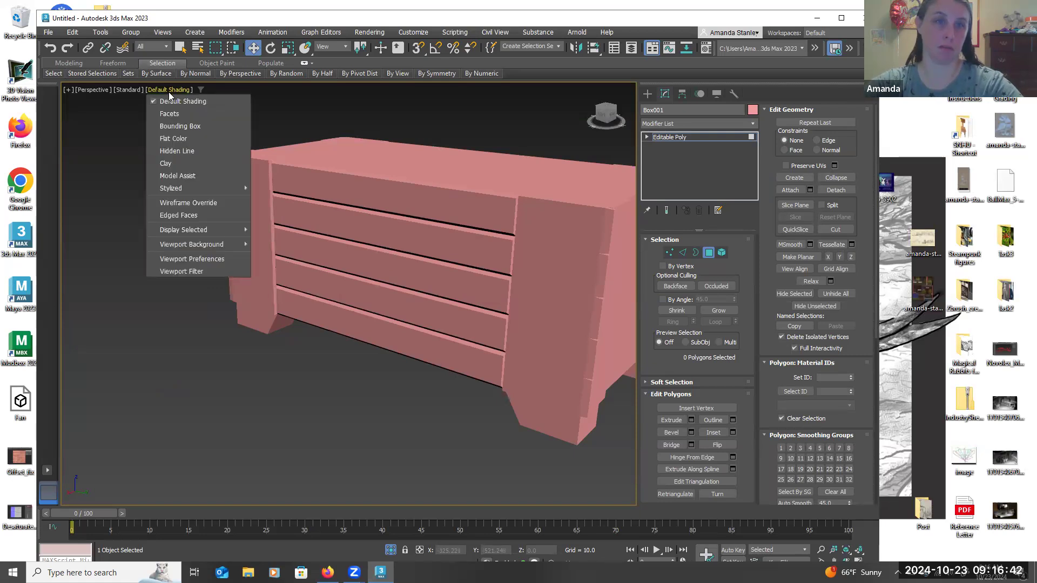
left_click(214, 215)
middle_click_drag(215, 215, 371, 185, "alt")
left_click(495, 203)
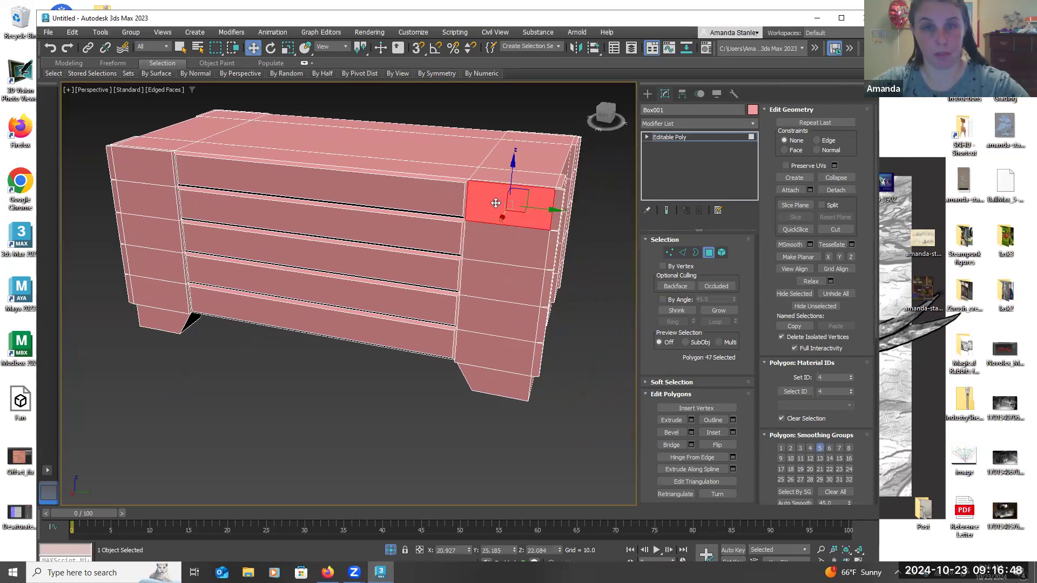
left_click(512, 241, "ctrl")
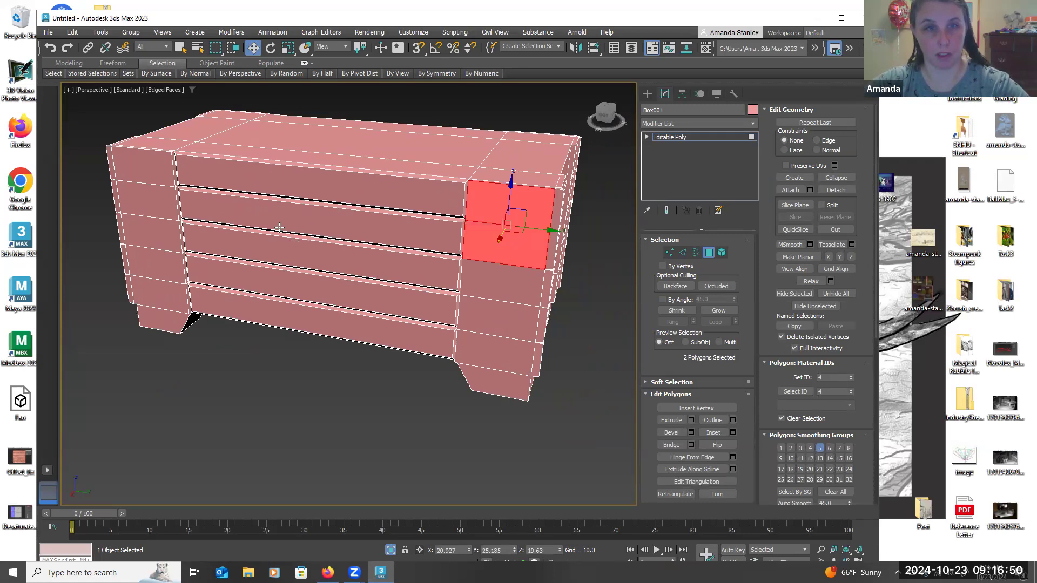
left_click(414, 369)
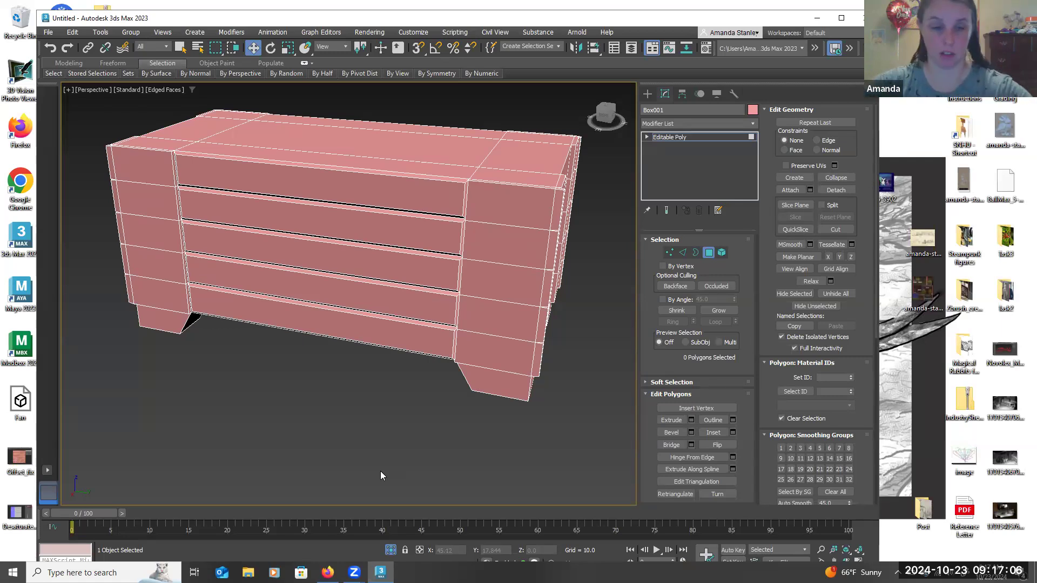
Select the five wide plank polygons on the opposite long side and bevel them with height 0.342 and outline -0.391
middle_click_drag(410, 440, 298, 438, "alt")
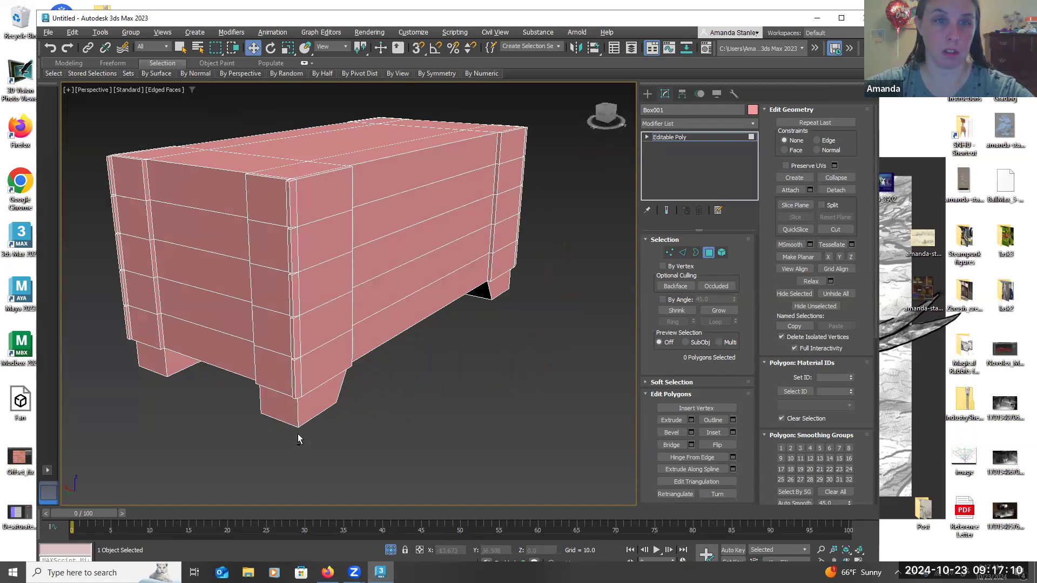
left_click(413, 172)
left_click(411, 195, "ctrl")
left_click(413, 234, "ctrl")
left_click(413, 274, "ctrl")
left_click(417, 305, "ctrl")
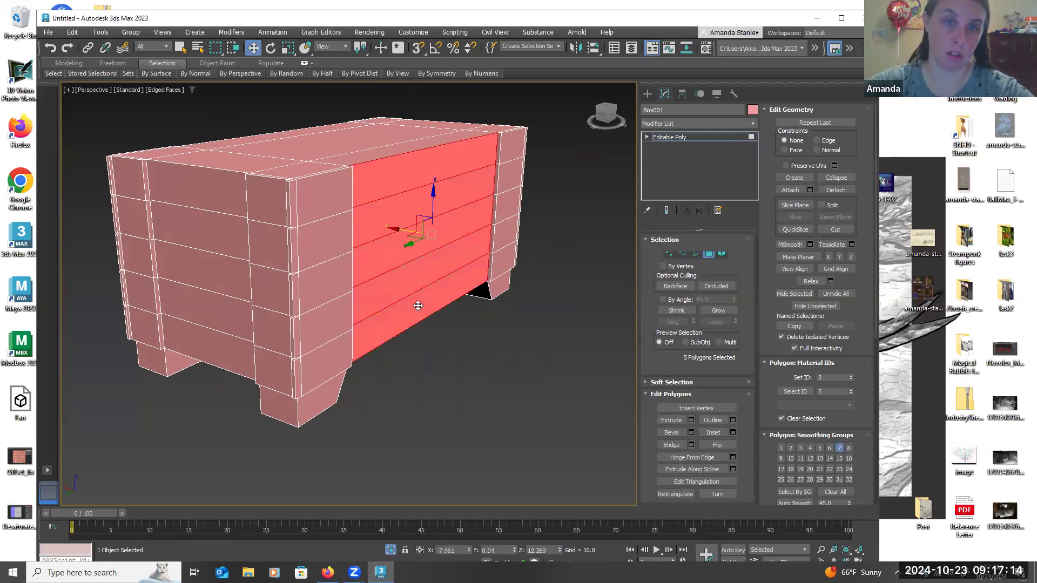
left_click(691, 432)
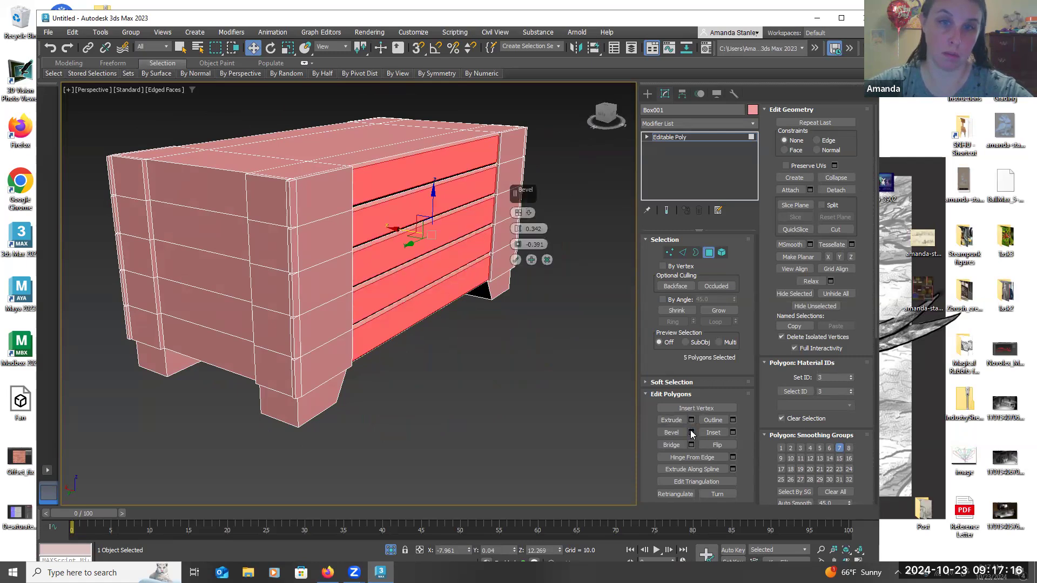
left_click(516, 260)
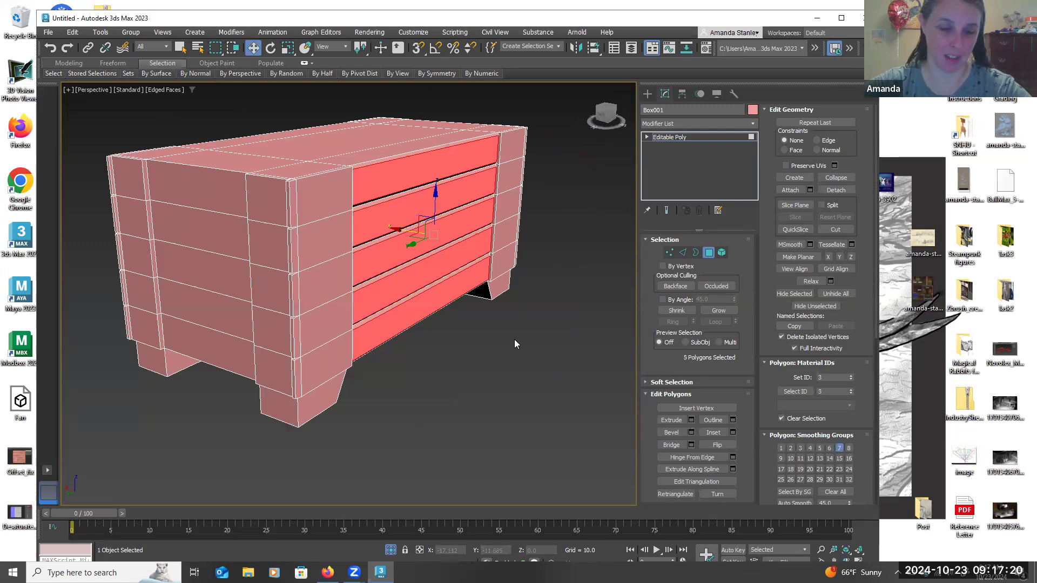
Bevel the five middle plank polygons on the chest's +Y short end with height 0.342 and outline -0.391
middle_click_drag(503, 356, 311, 231, "alt")
left_click(304, 226)
left_click(292, 276, "ctrl")
left_click(283, 324, "ctrl")
left_click(279, 346, "ctrl")
left_click(272, 381, "ctrl")
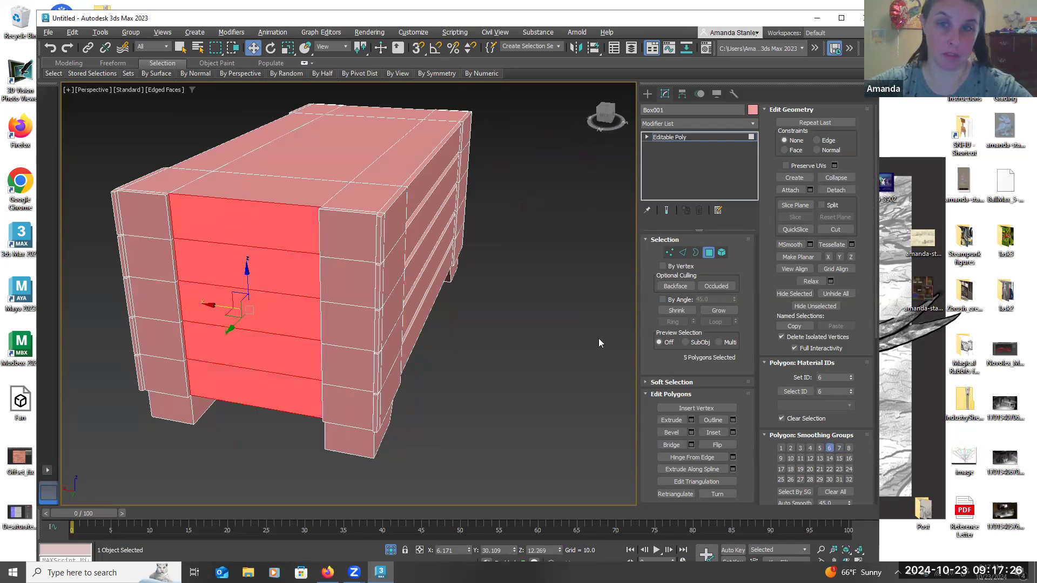
left_click(693, 433)
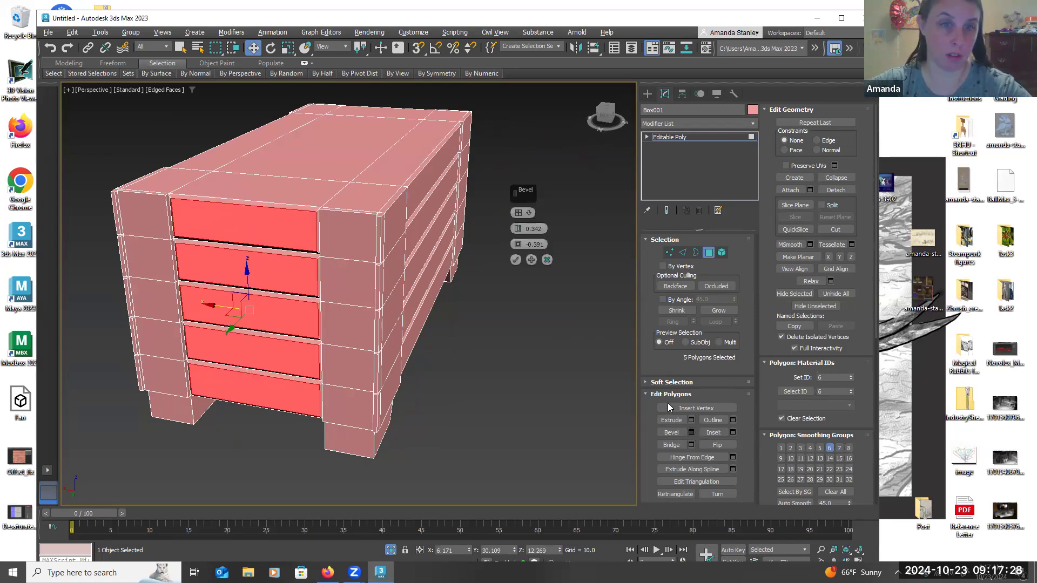
left_click(515, 260)
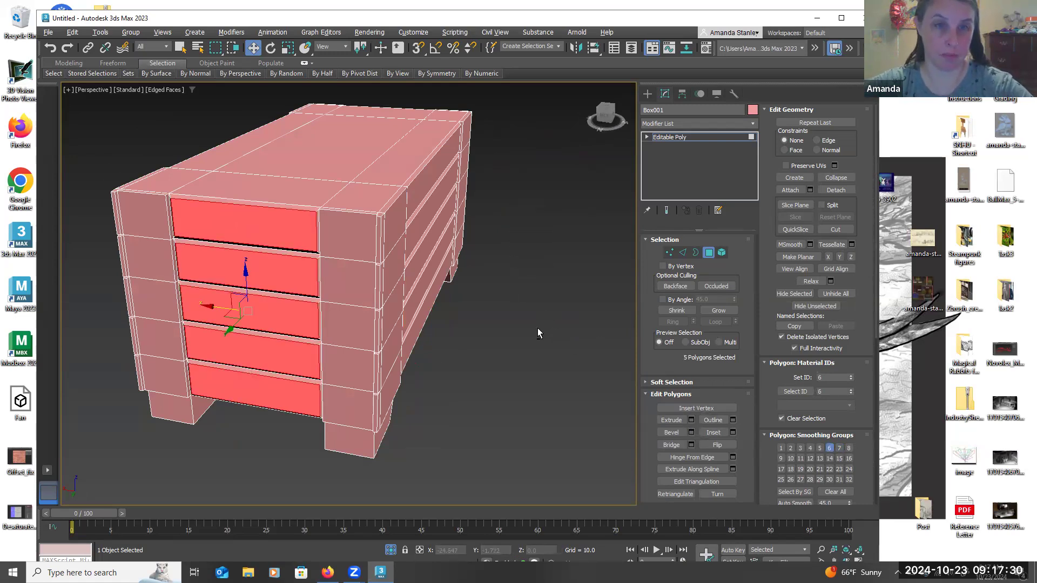
Bevel the five middle plank polygons on the opposite, -Y short end with height 0.342 and outline -0.391
middle_click_drag(537, 328, 462, 328, "alt")
scroll(483, 341, "up", 3)
scroll(484, 341, "down", 3)
middle_click_drag(528, 366, 532, 216, "alt")
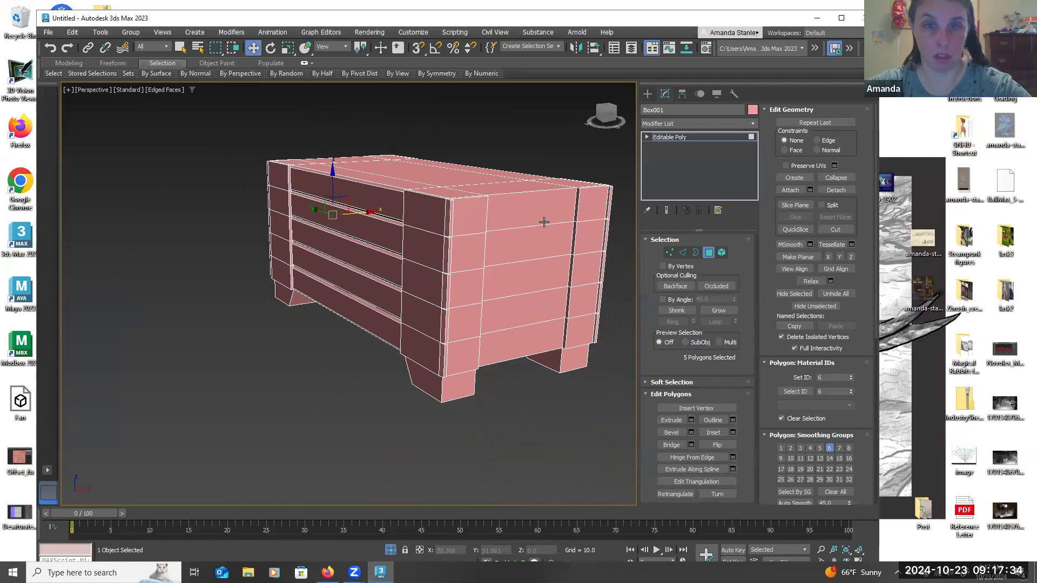
left_click(535, 209)
left_click(536, 245, "ctrl")
left_click(535, 281, "ctrl")
left_click(532, 321, "ctrl")
left_click(532, 335, "ctrl")
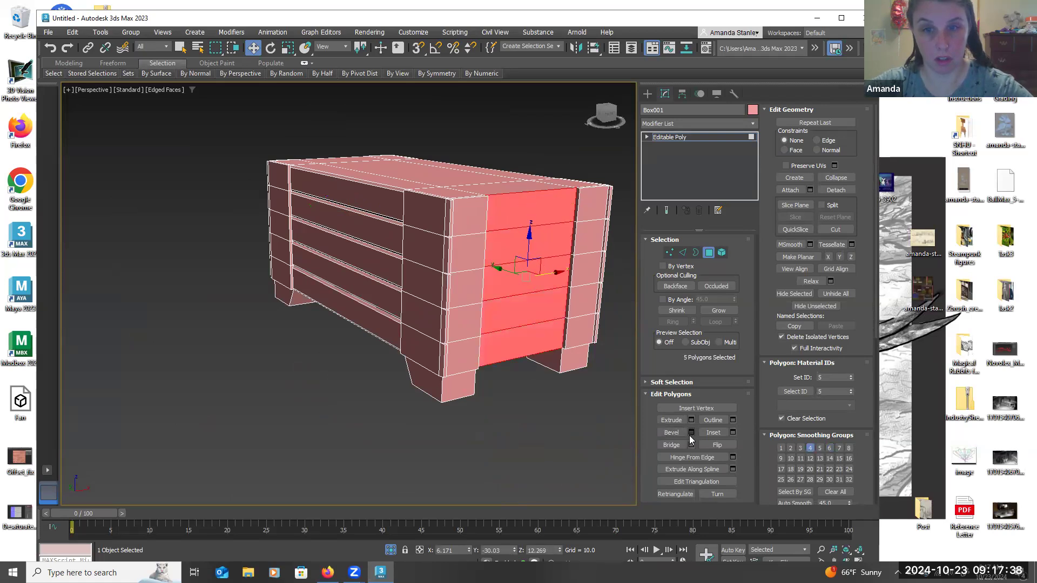
left_click(692, 433)
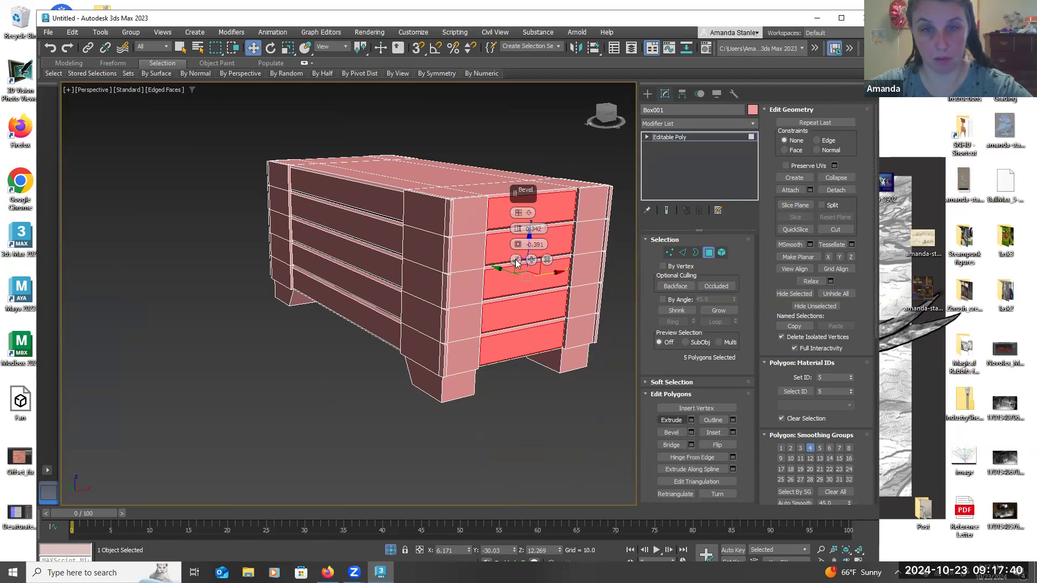
left_click(517, 260)
scroll(508, 270, "down", 2)
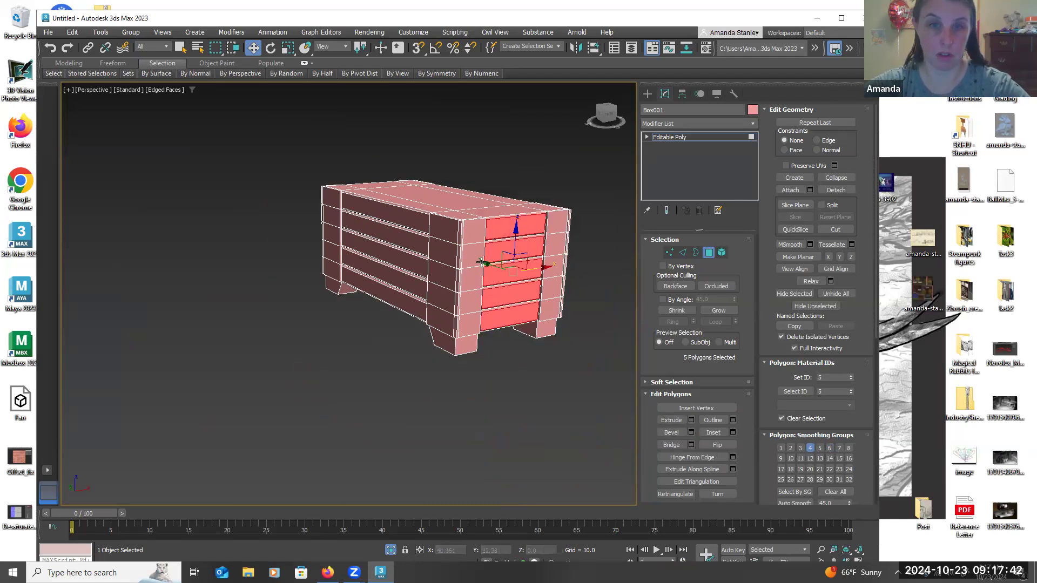
Extrude the five stacked polygons of the +Y corner post on the chest's +X long side by 0.779
middle_click_drag(479, 353, 475, 277, "alt")
left_click(437, 367)
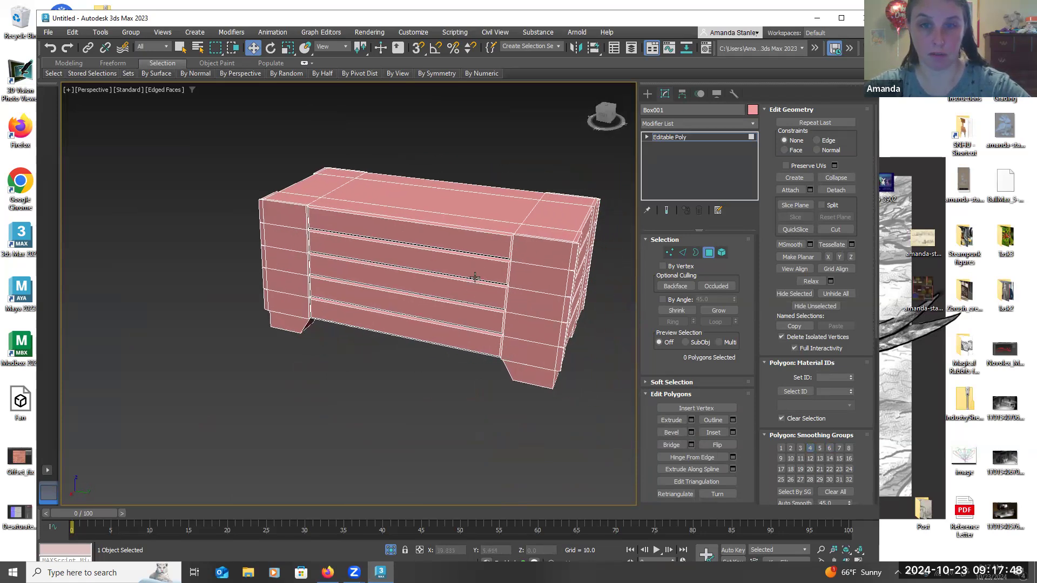
scroll(532, 245, "up", 2)
left_click(539, 260)
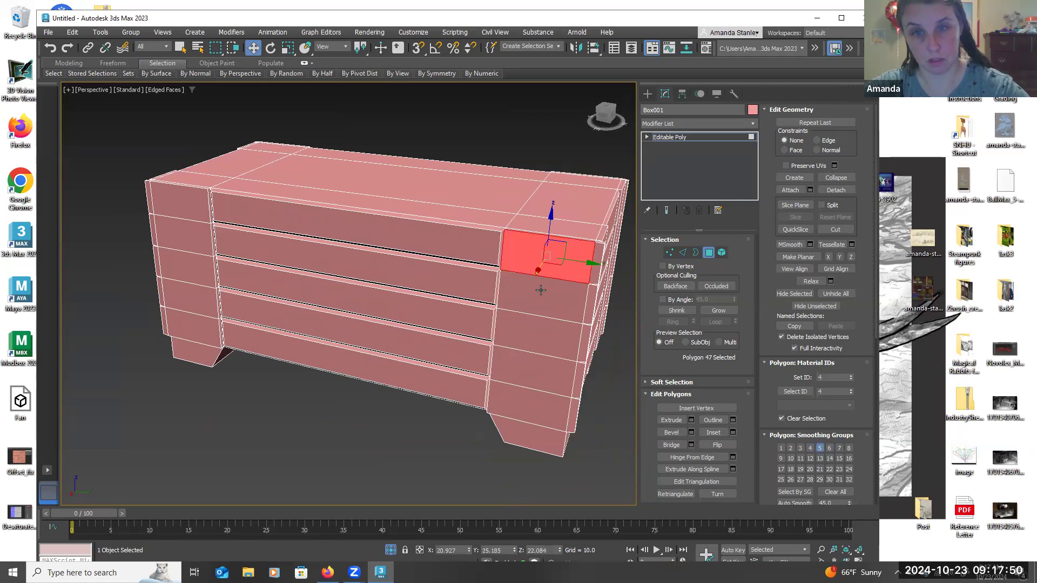
left_click(540, 291, "ctrl")
left_click(547, 336, "ctrl")
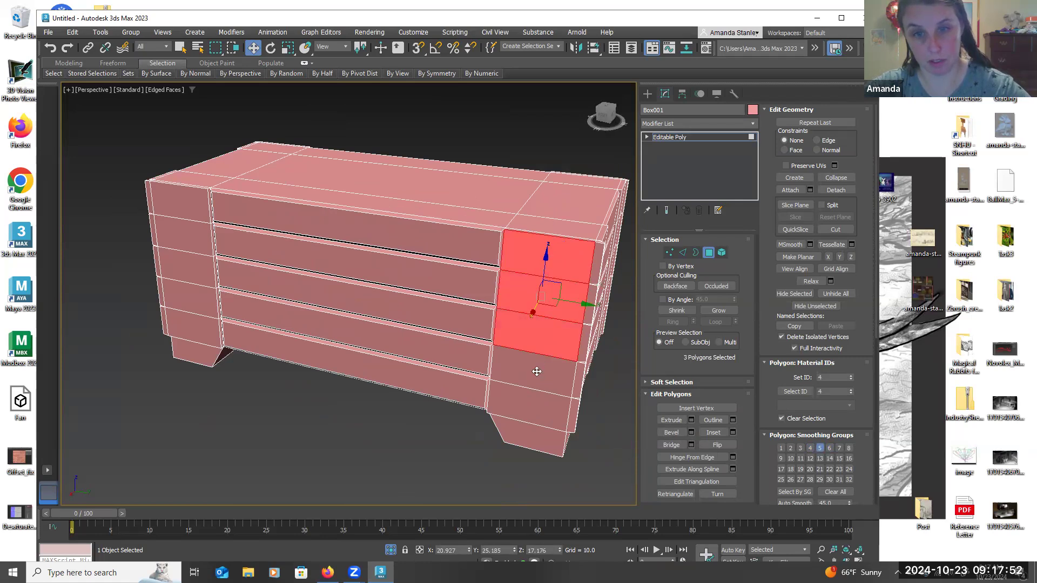
left_click(537, 371, "ctrl")
left_click(531, 406, "ctrl")
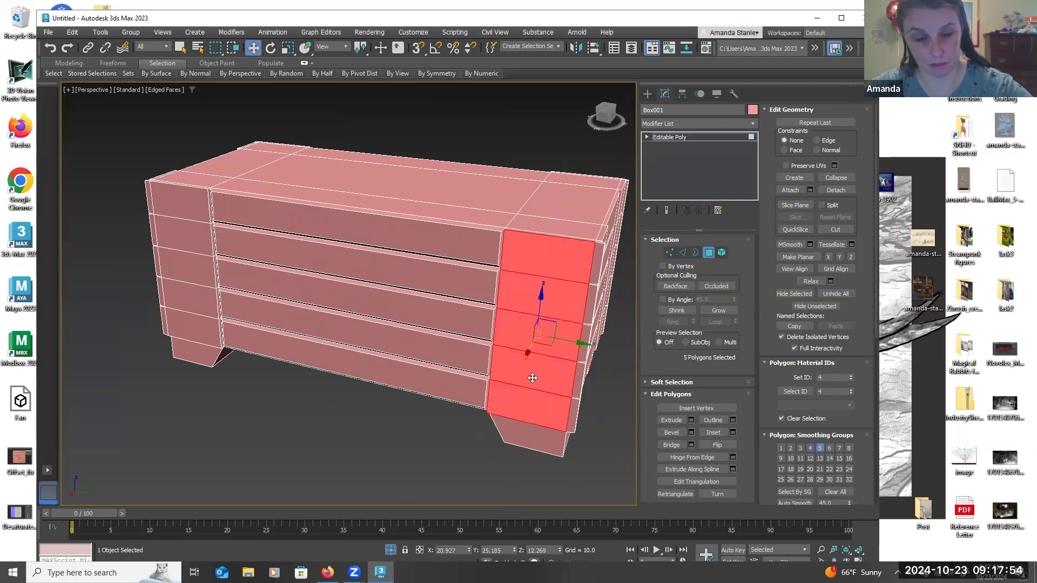
mouse_move(537, 375)
middle_mouse_down("alt")
mouse_move(540, 368)
mouse_move(531, 375)
middle_mouse_up("alt")
scroll(525, 375, "up", 2)
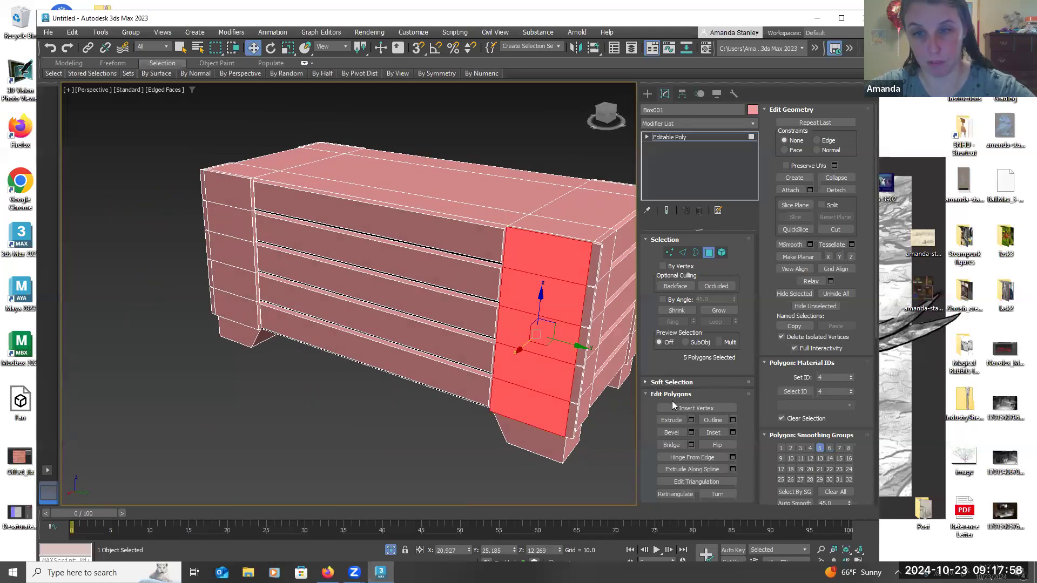
left_click(691, 420)
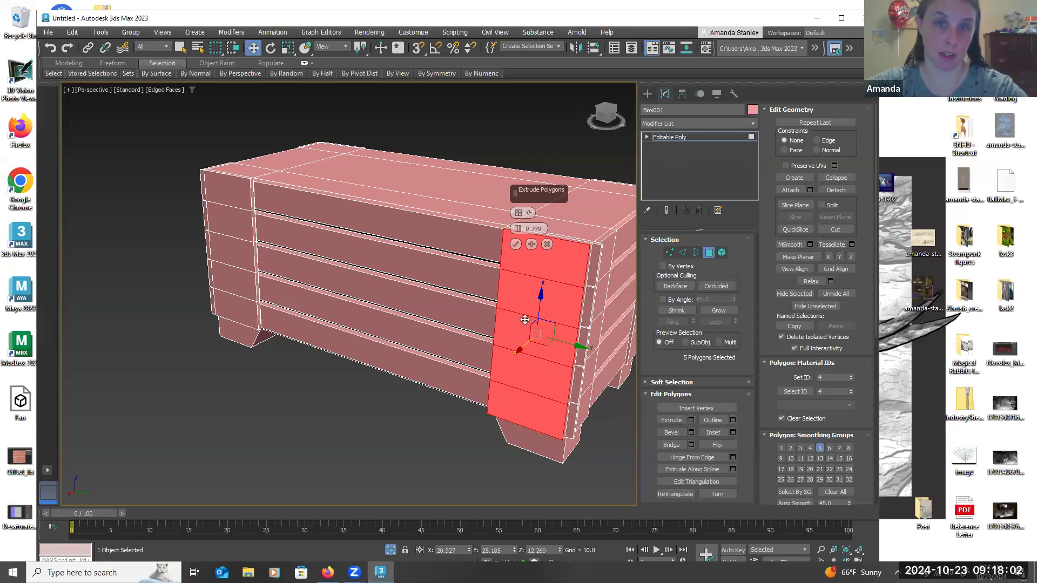
left_click(516, 244)
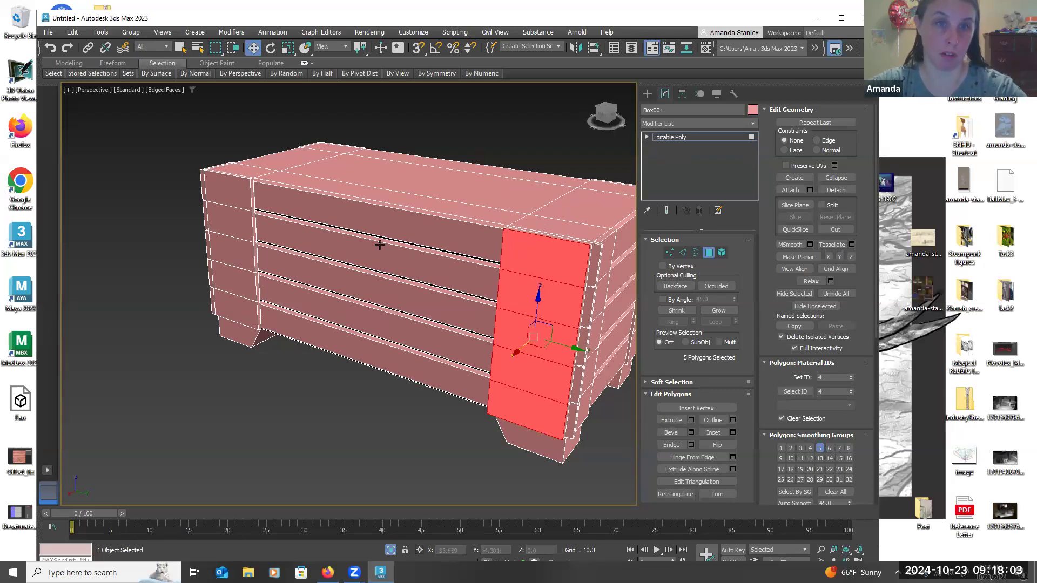
Extrude the five stacked polygons of the -Y corner post on the same +X long side by 0.779
left_click(232, 197)
left_click(243, 231, "ctrl")
left_click(239, 255, "ctrl")
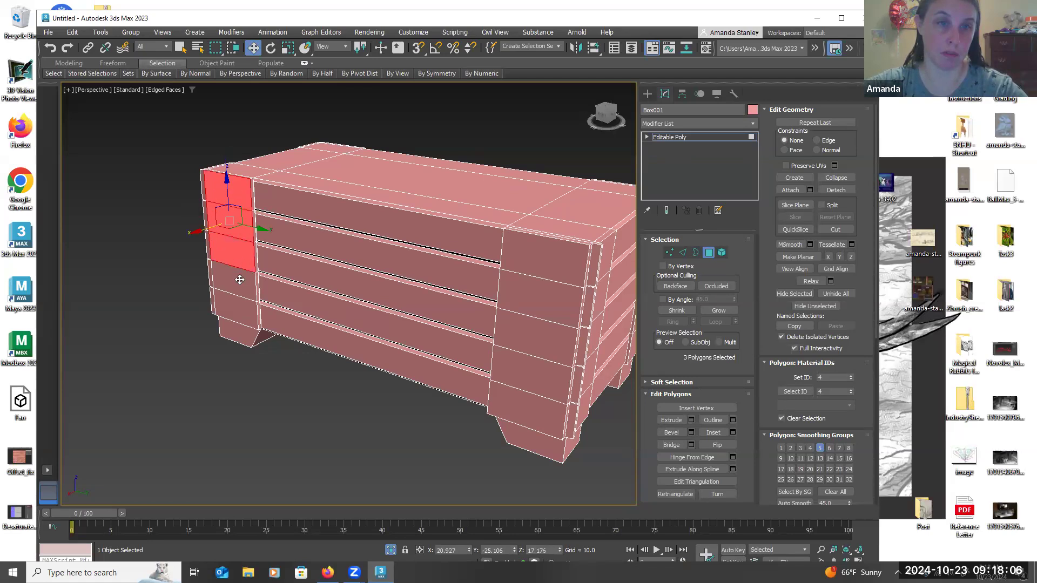
left_click(238, 282, "ctrl")
left_click(237, 306, "ctrl")
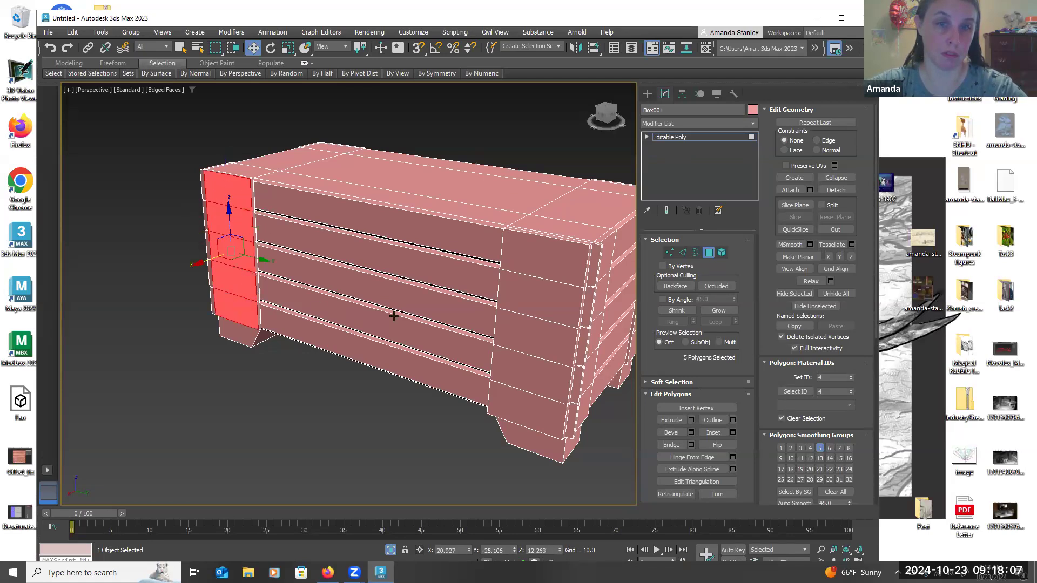
left_click(690, 420)
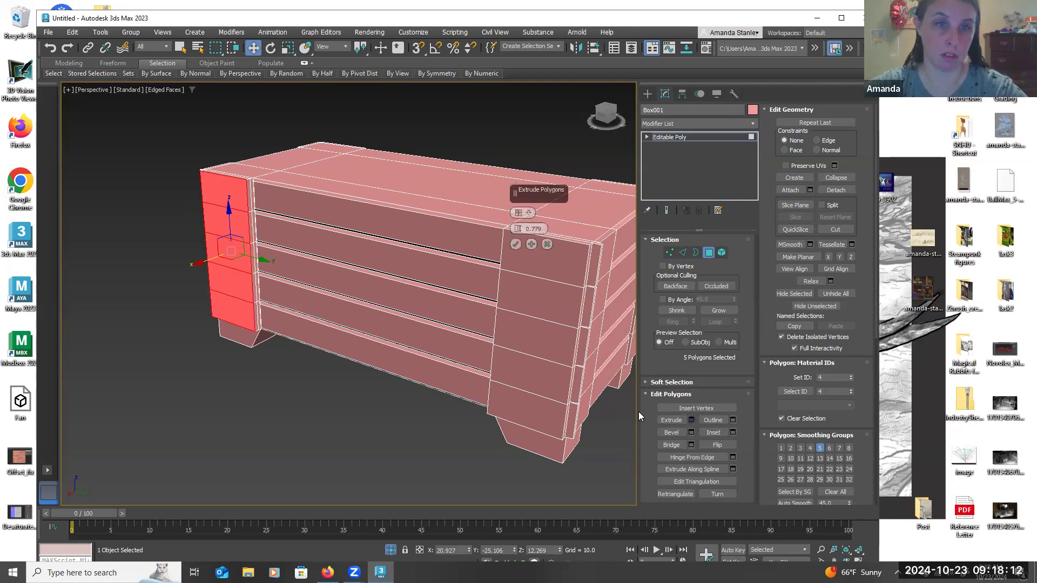
left_click(516, 244)
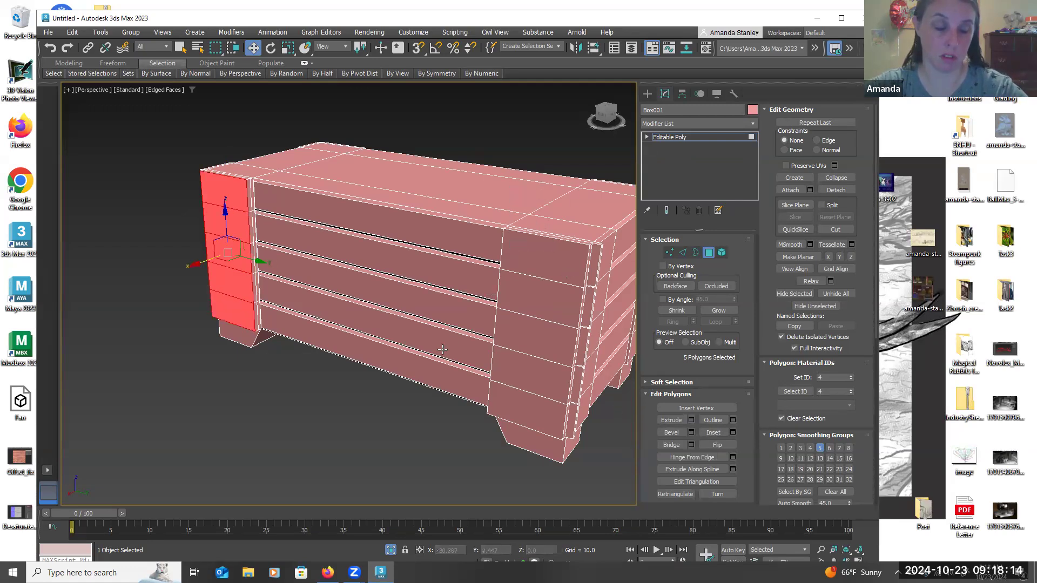
Extrude the five stacked polygons of the +Y corner post on the chest's -X long side by 0.779
middle_click_drag(383, 387, 413, 387, "alt")
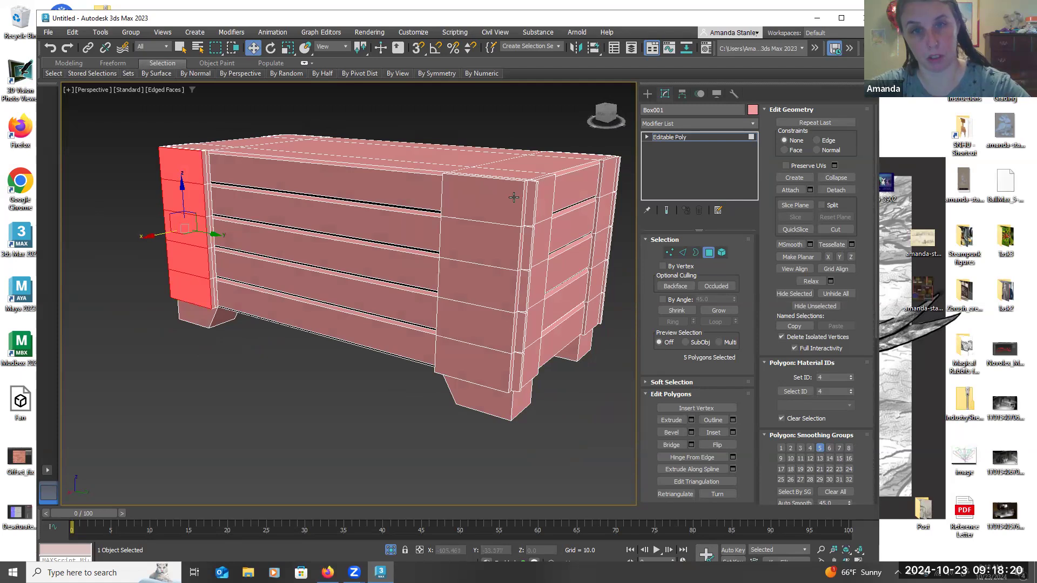
scroll(534, 211, "up", 1)
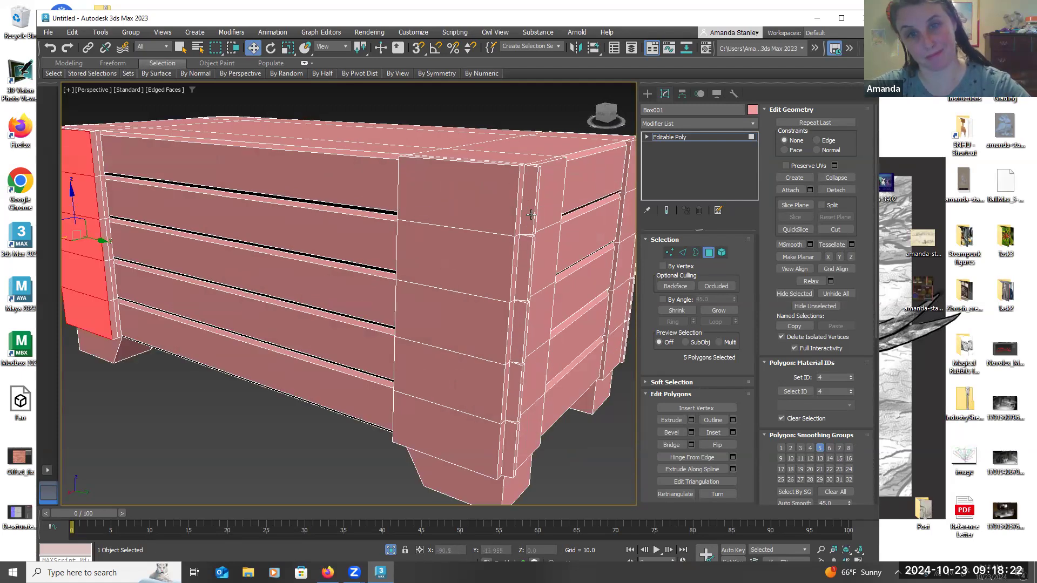
scroll(530, 215, "up", 1)
middle_click_drag(530, 216, 451, 271, "alt")
scroll(526, 222, "down", 2)
scroll(526, 227, "down", 1)
middle_click_drag(532, 268, 322, 273, "alt")
left_click(315, 270)
left_click(310, 327, "ctrl")
left_click(310, 348, "ctrl")
left_click(314, 380, "ctrl")
left_click(315, 406, "ctrl")
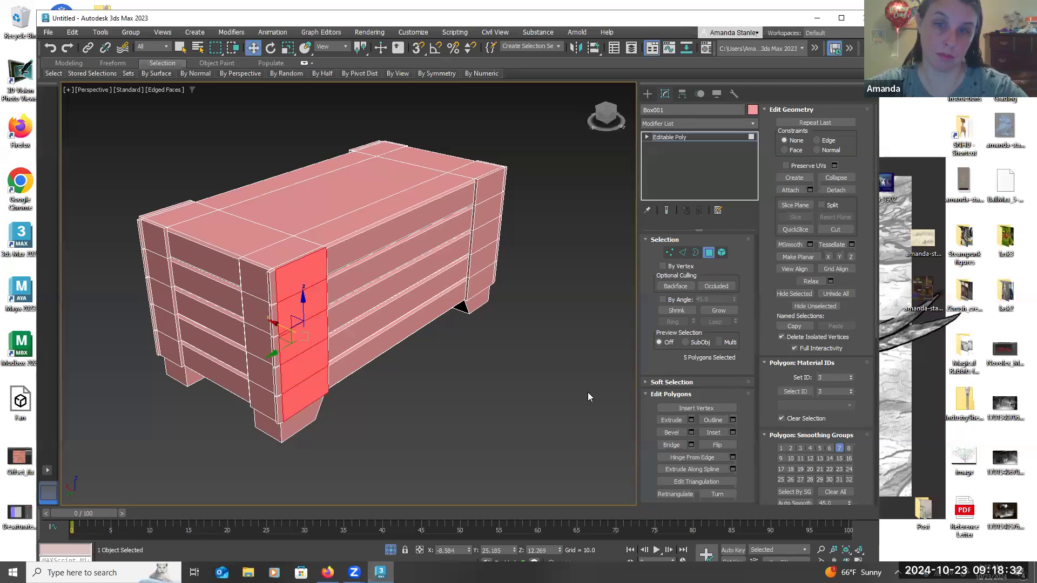
left_click(691, 421)
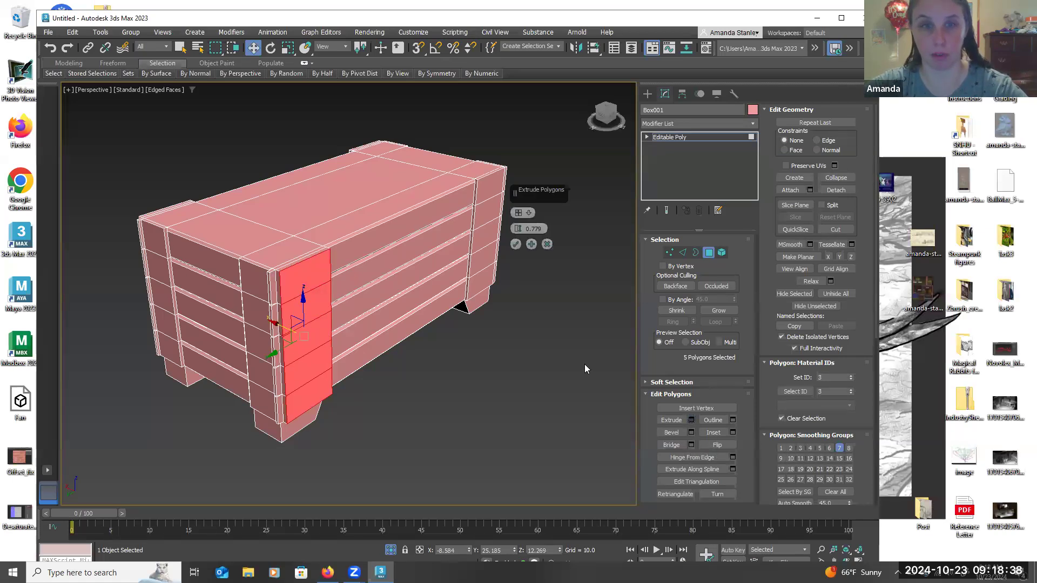
left_click(516, 244)
Extrude the five stacked polygons of the remaining -Y corner post on the -X long side by 0.779
middle_click_drag(558, 325, 534, 302, "alt")
left_click(519, 212)
left_click(525, 252, "ctrl")
left_click(526, 268, "ctrl")
left_click(529, 295, "ctrl")
left_click(532, 321, "ctrl")
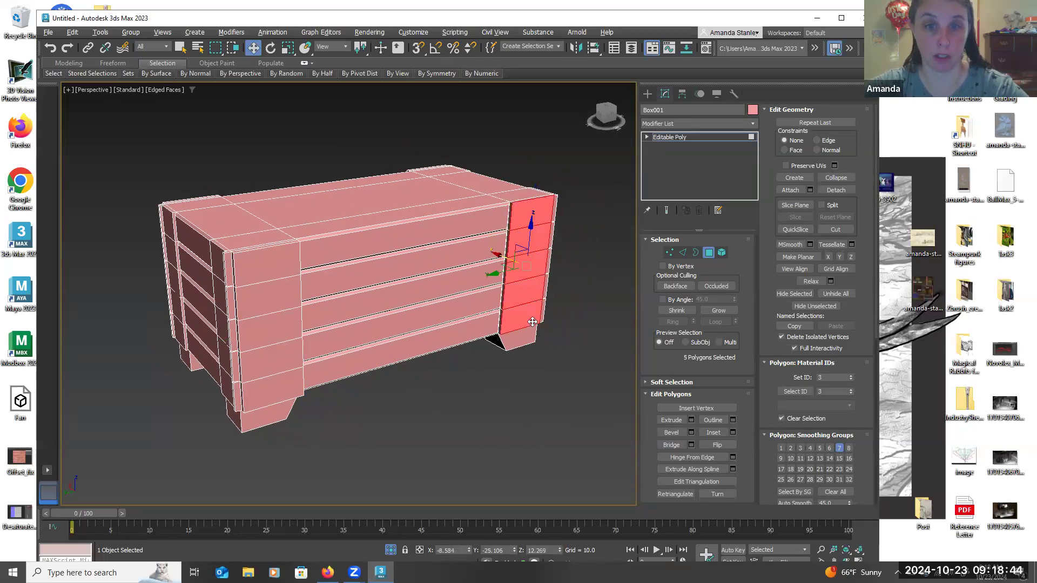
left_click(691, 421)
left_click(515, 244)
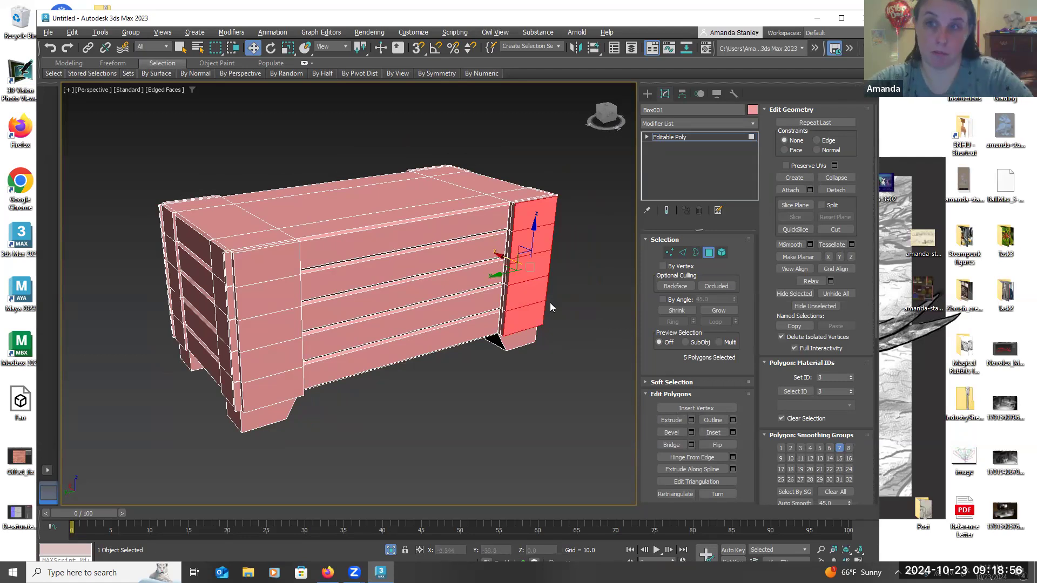
Deselect the polygons and temporarily switch Edged Faces off to examine the chest's planks and corner posts in plain shading
middle_click_drag(555, 316, 475, 333, "alt")
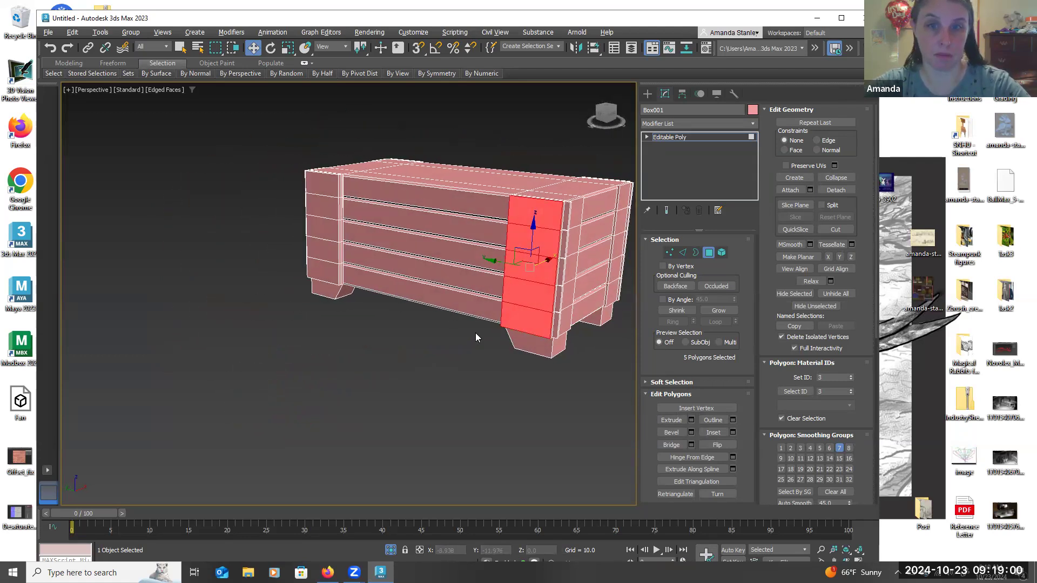
left_click(478, 333)
middle_click_drag(546, 276, 498, 296, "alt")
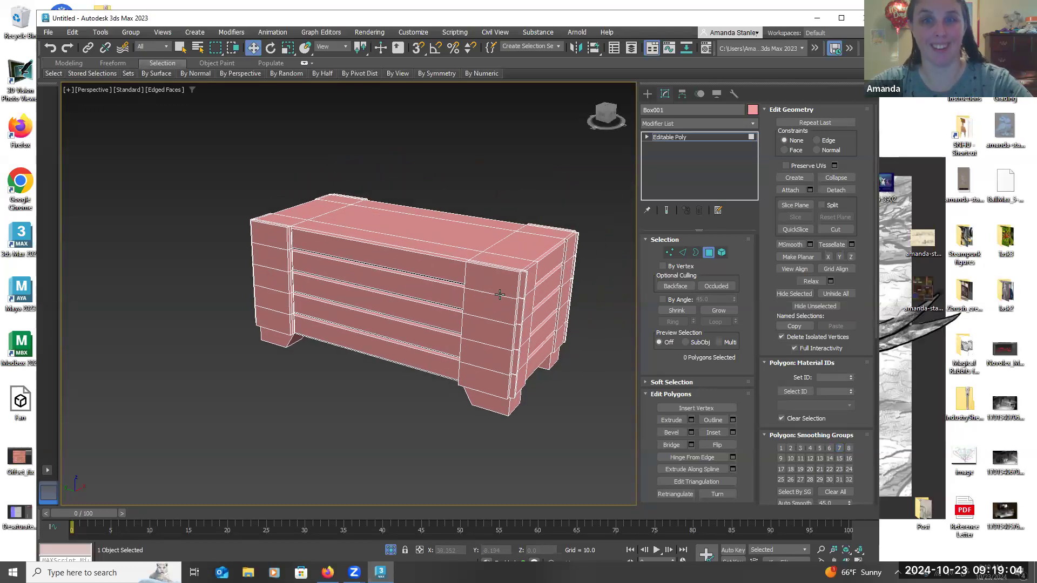
left_click(174, 91)
left_click(185, 215)
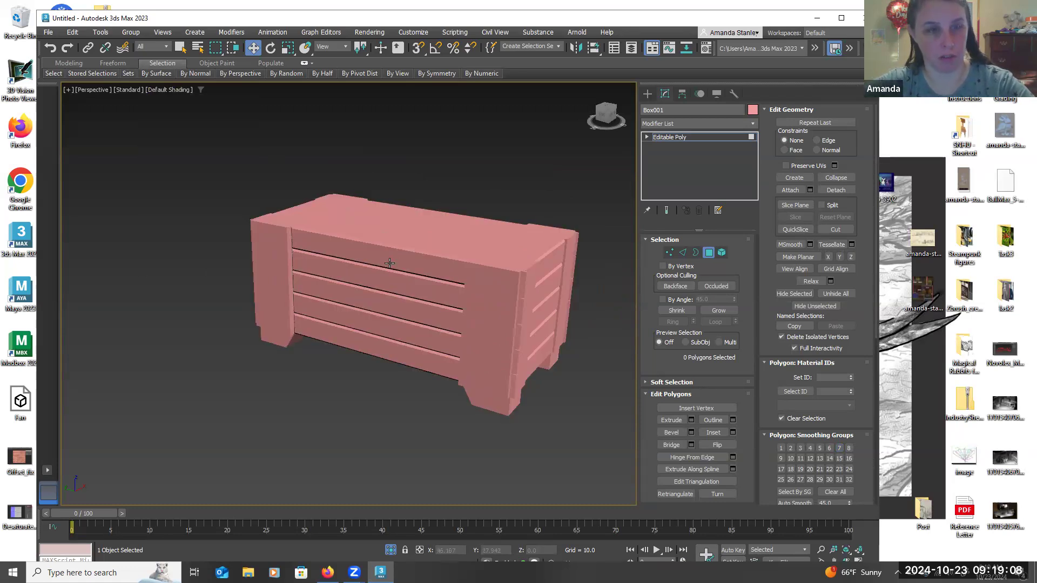
mouse_move(402, 285)
middle_mouse_down("alt")
mouse_move(514, 274)
mouse_move(484, 284)
mouse_move(399, 282)
middle_mouse_up("alt")
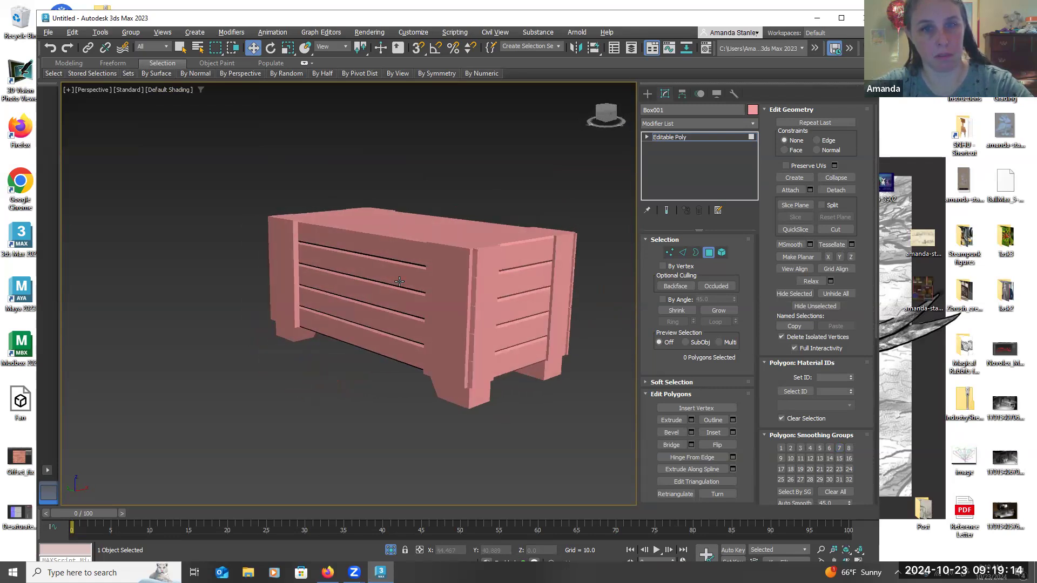
left_click(168, 90)
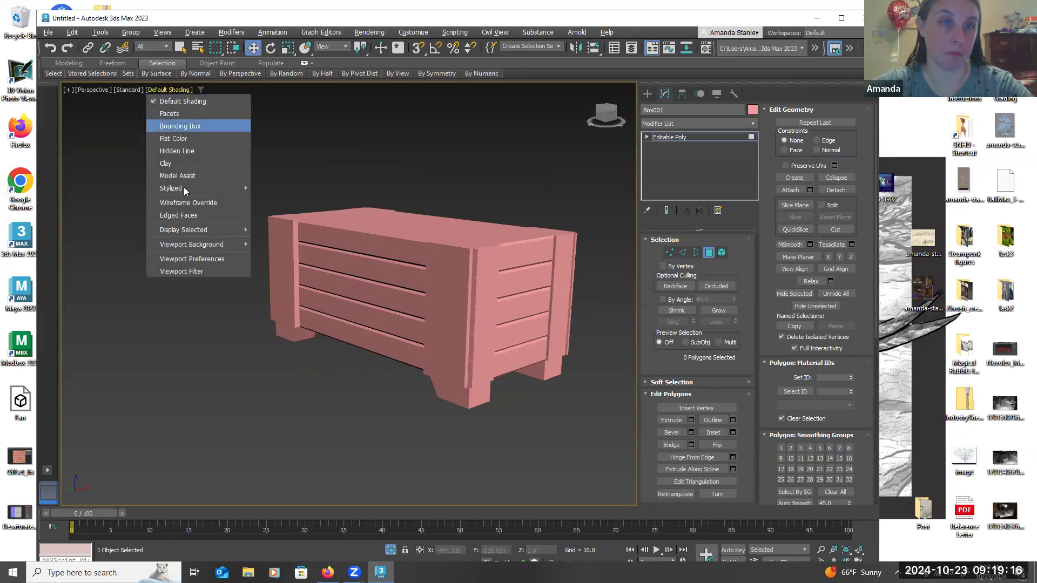
left_click(194, 214)
middle_click_drag(321, 215, 475, 256, "alt")
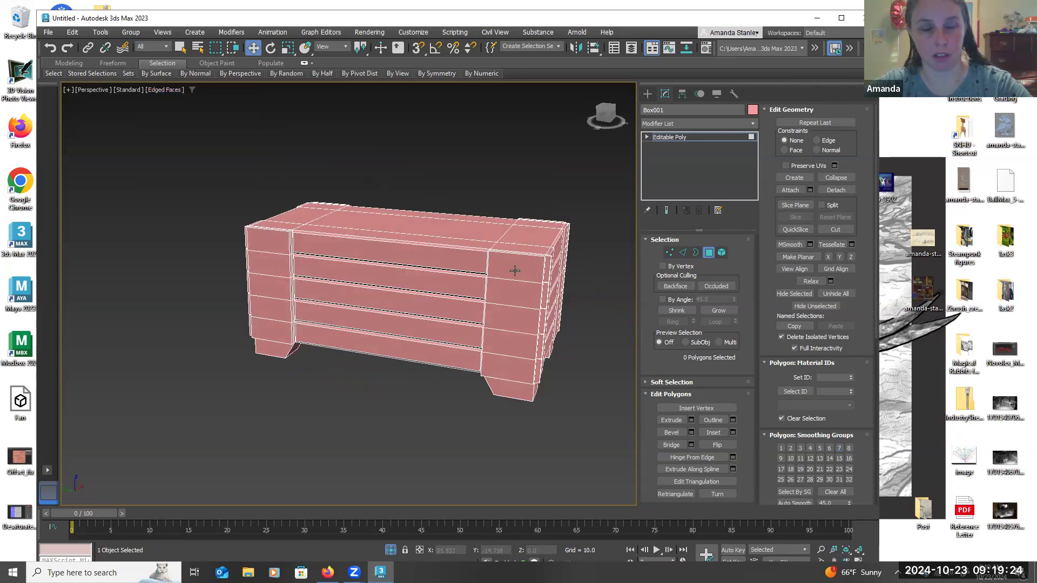
Leave polygon editing on the chest body and select the separate Lid object
scroll(478, 250, "down", 2)
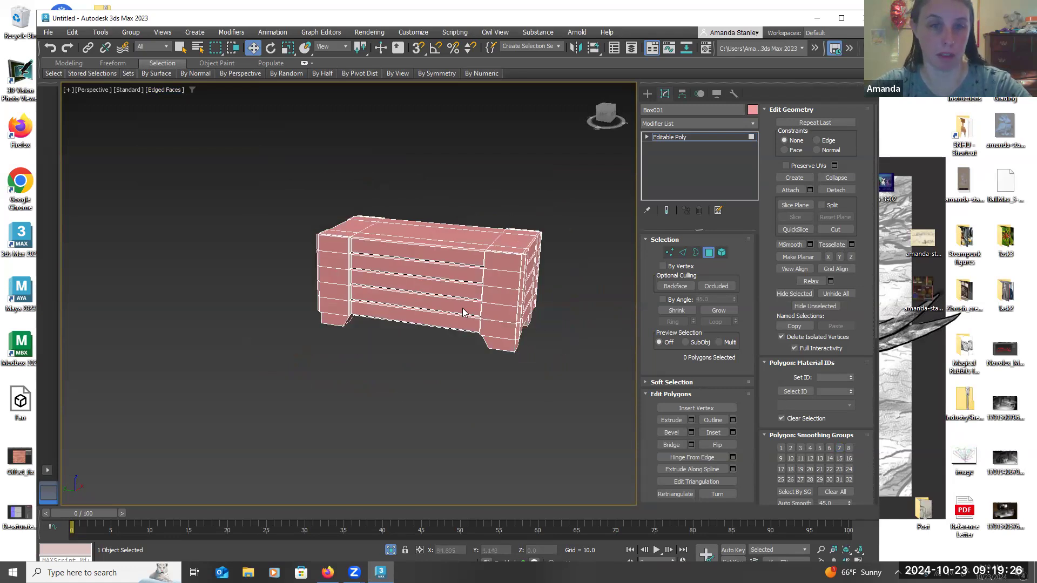
middle_click_drag(417, 478, 385, 524, "alt")
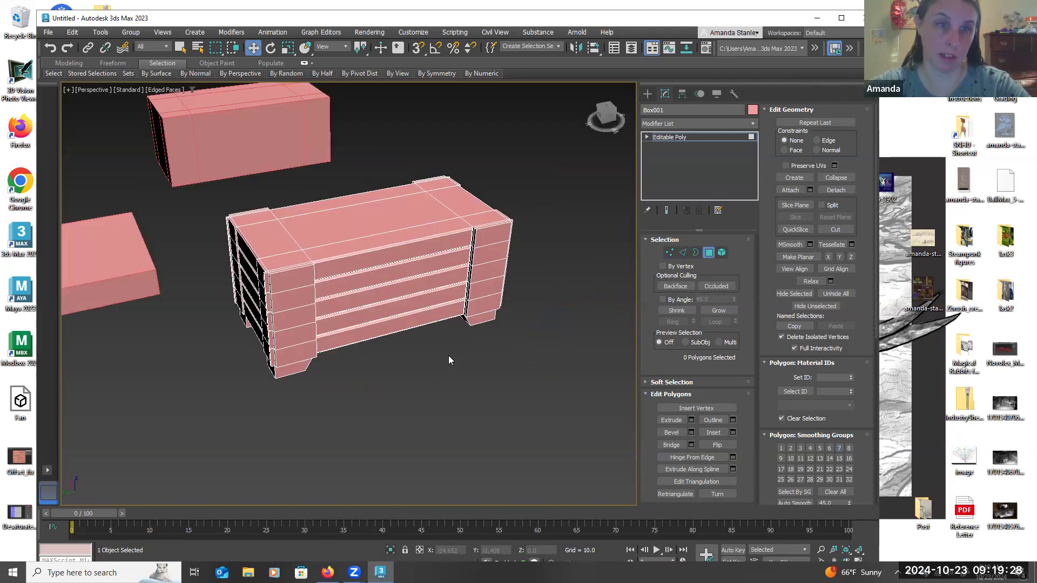
middle_click_drag(462, 367, 475, 346, "alt")
left_click(709, 252)
left_click(571, 368)
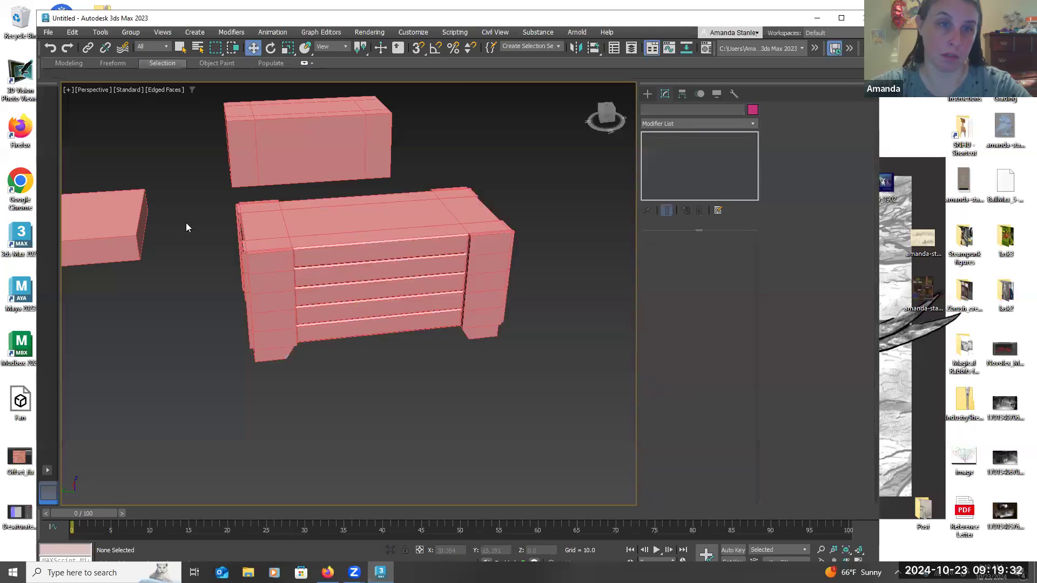
left_click(132, 229)
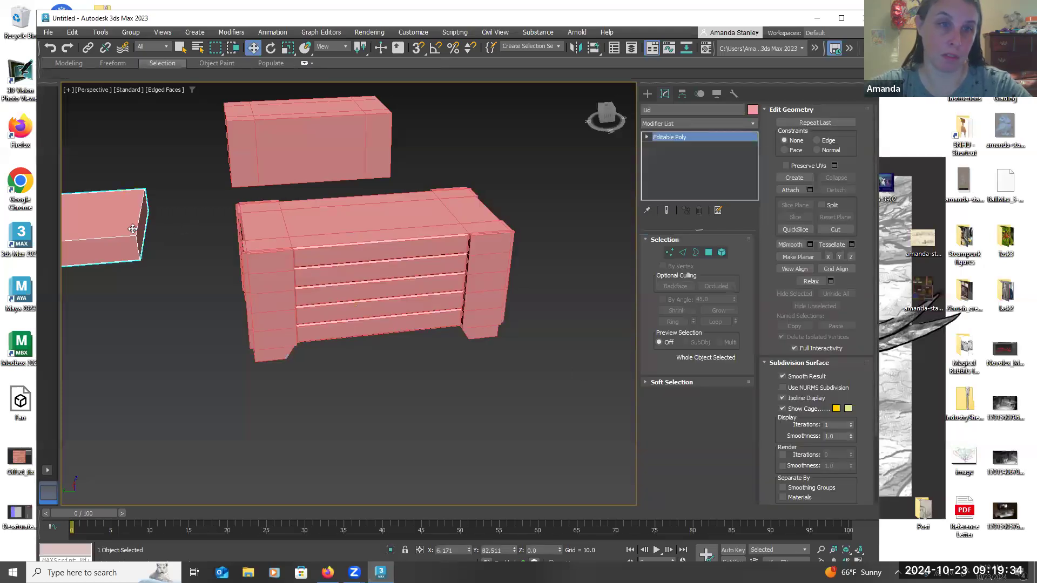
middle_click_drag(204, 238, 278, 283, "alt")
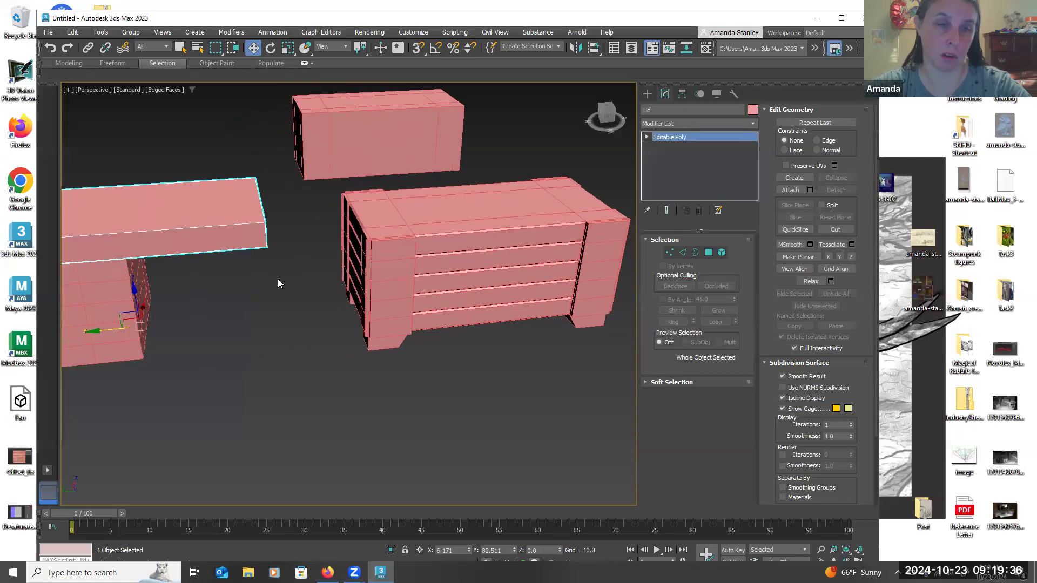
Add the chest body to the selected Lid, isolate both objects, and reselect only the Lid
left_click(371, 238, "ctrl")
left_click(390, 549)
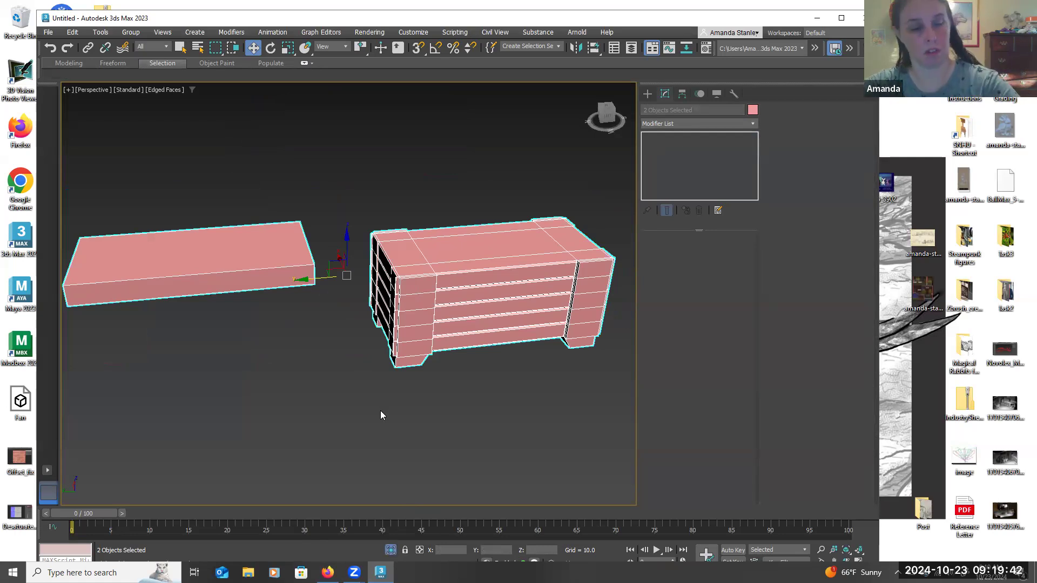
middle_click_drag(373, 416, 341, 410, "alt")
left_click(354, 421)
left_click(280, 269)
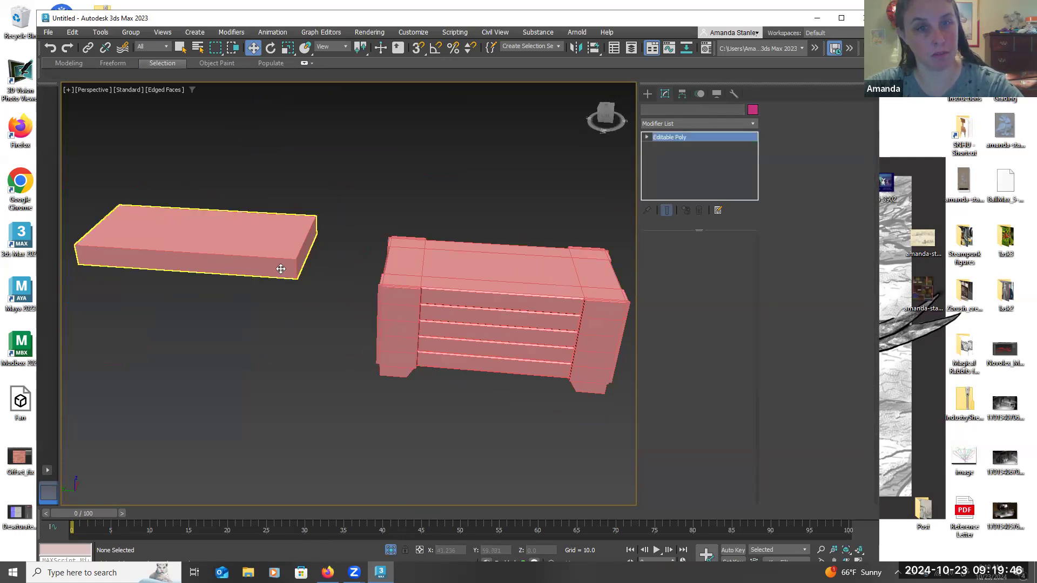
middle_click_drag(270, 309, 277, 281, "alt")
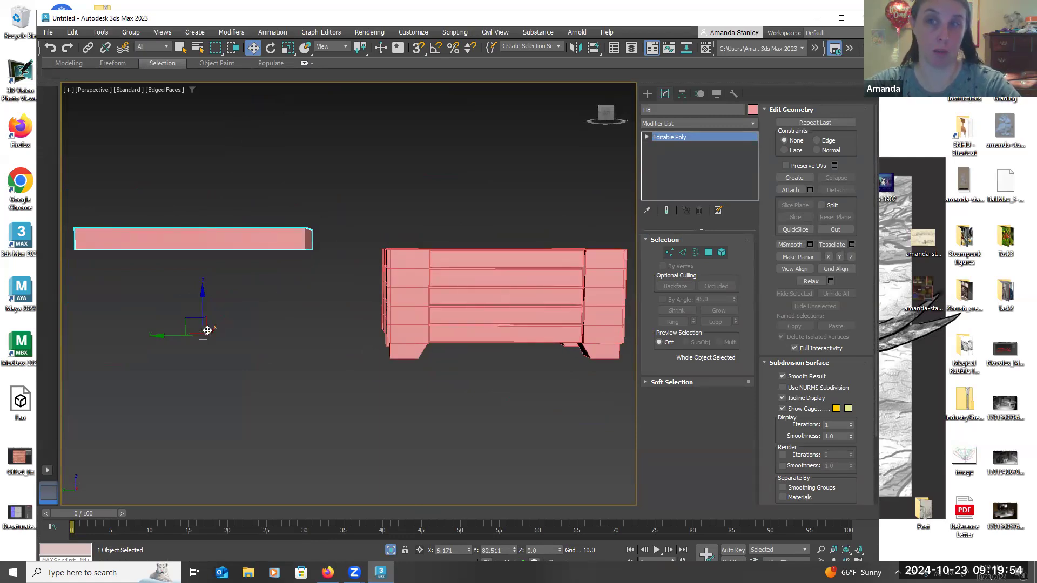
Show the home grid and set the chest body's position to X 0 and Y 0
key("g")
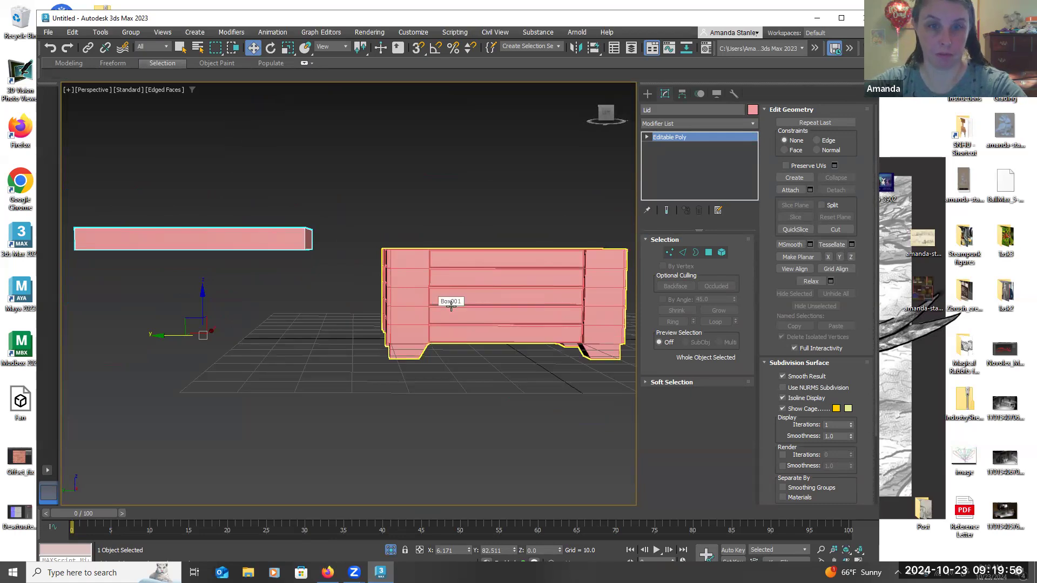
left_click(523, 315)
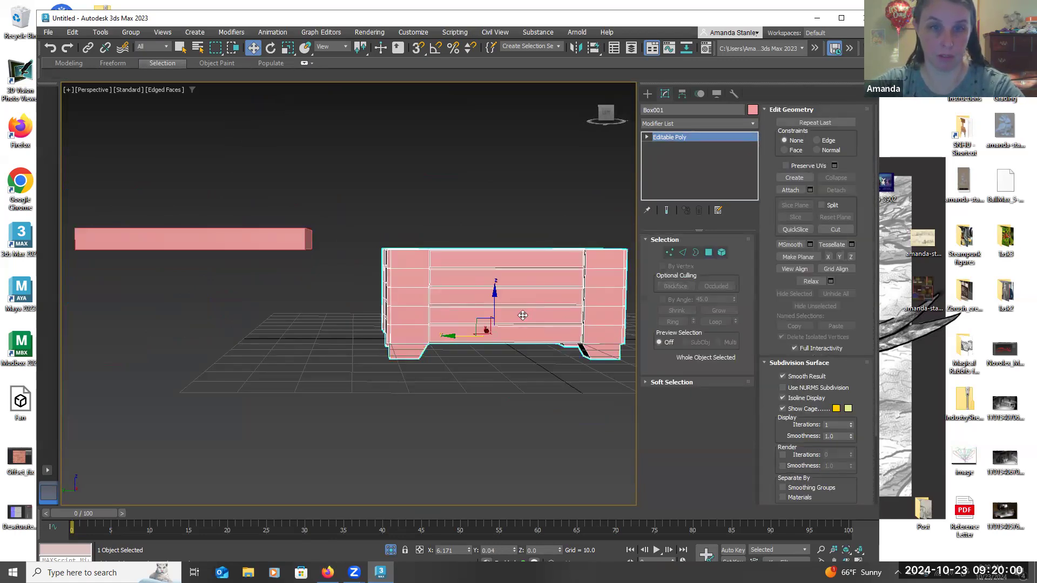
left_click_drag(505, 550, 476, 552)
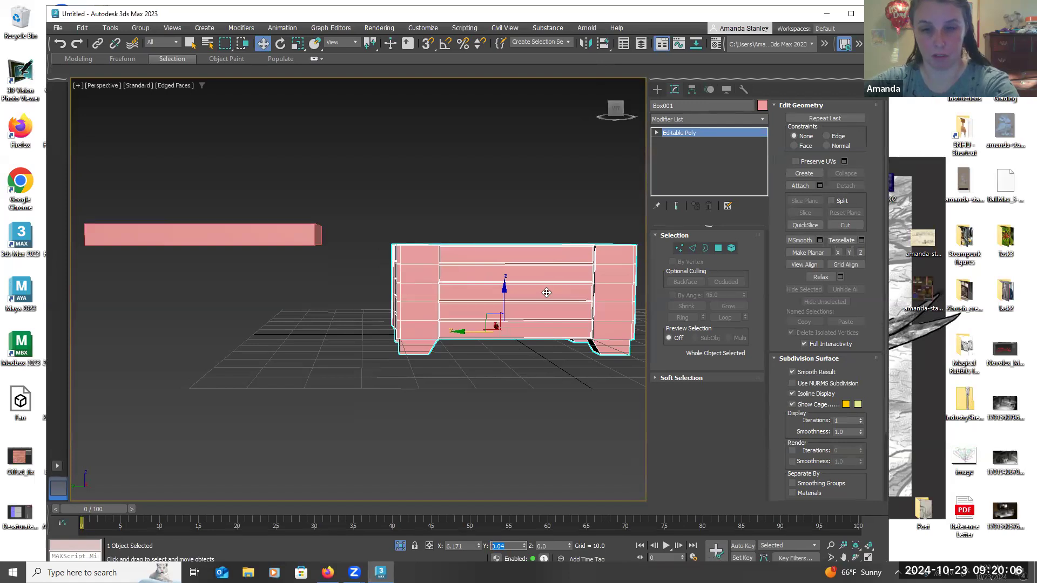
type("0")
double_click(447, 546)
type("0")
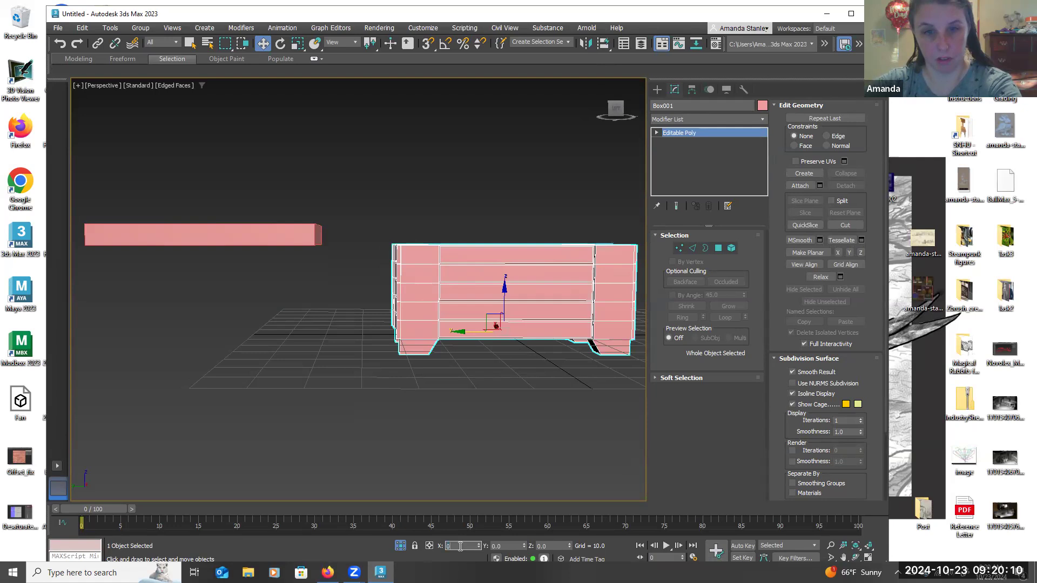
key("Return")
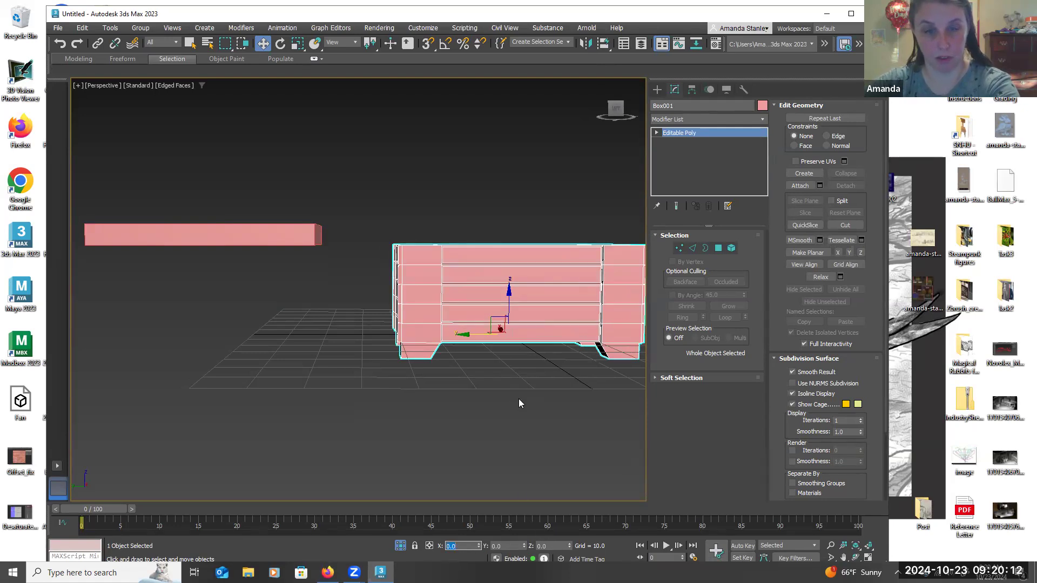
Set the Lid's position to X 0 and Y 0 so that it sits over the chest body
left_click(305, 233)
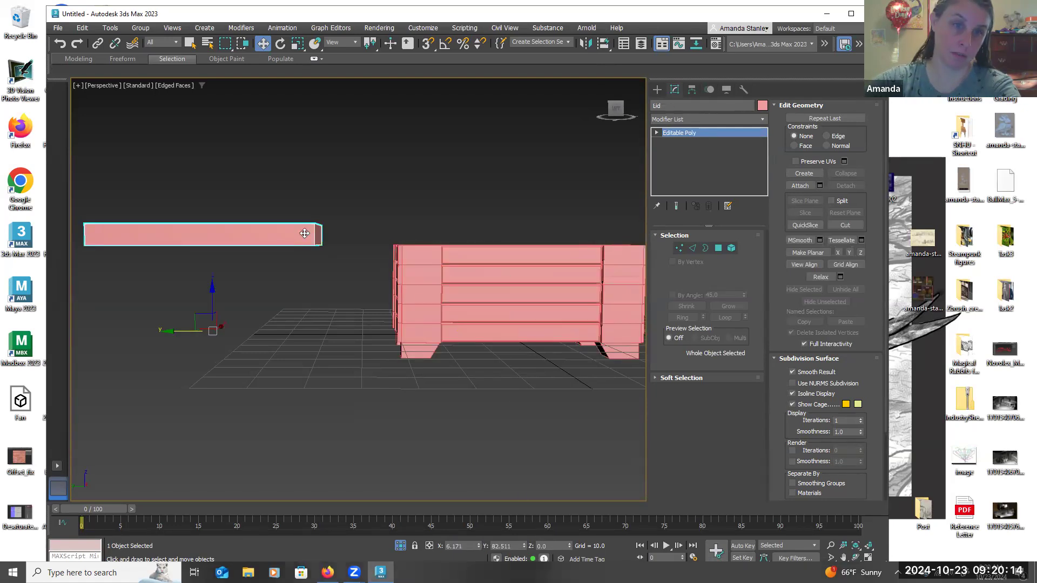
left_click(443, 250)
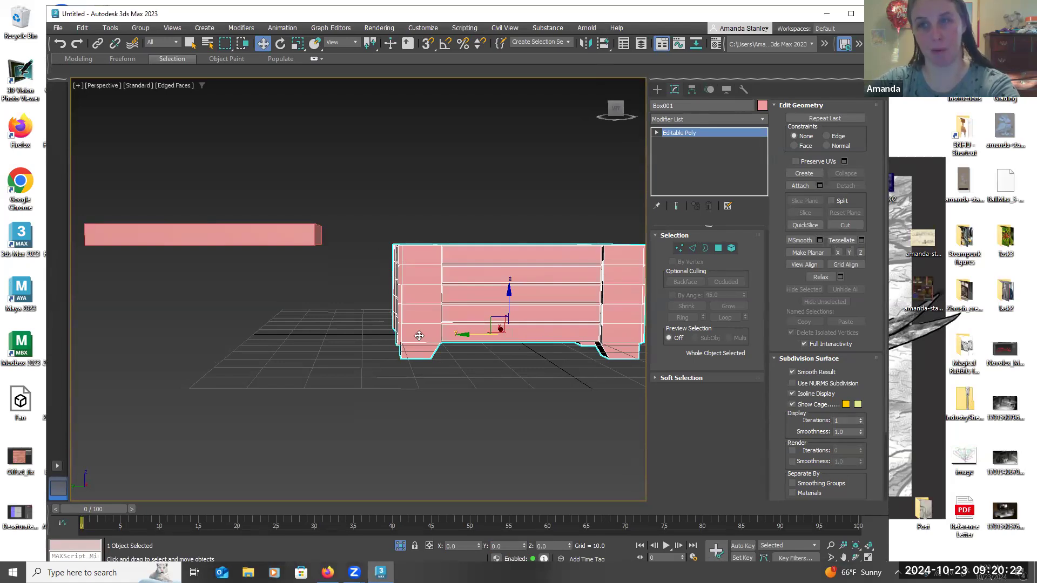
left_click(299, 234)
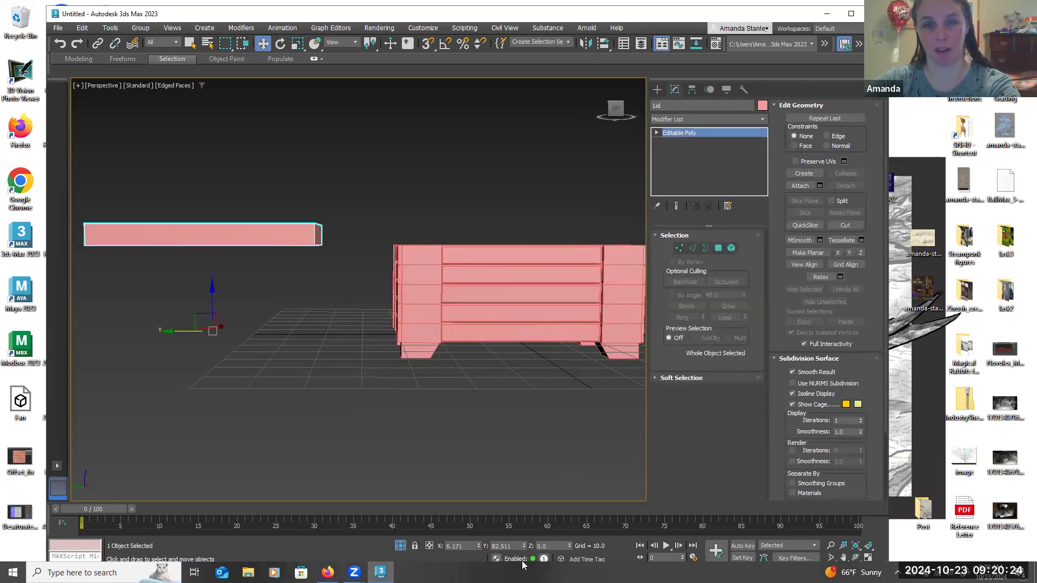
left_click(492, 545)
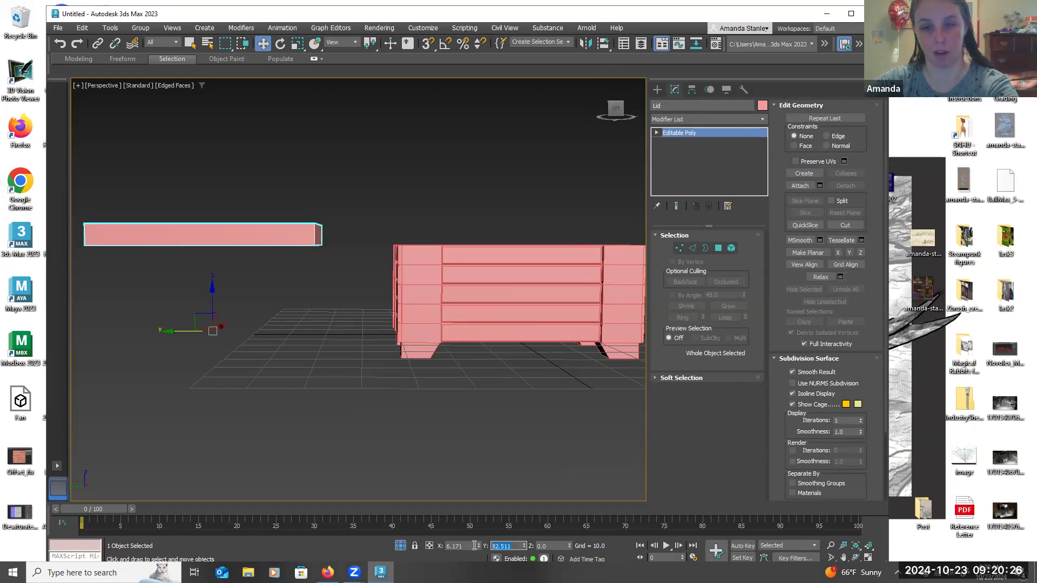
type("0")
key("Return")
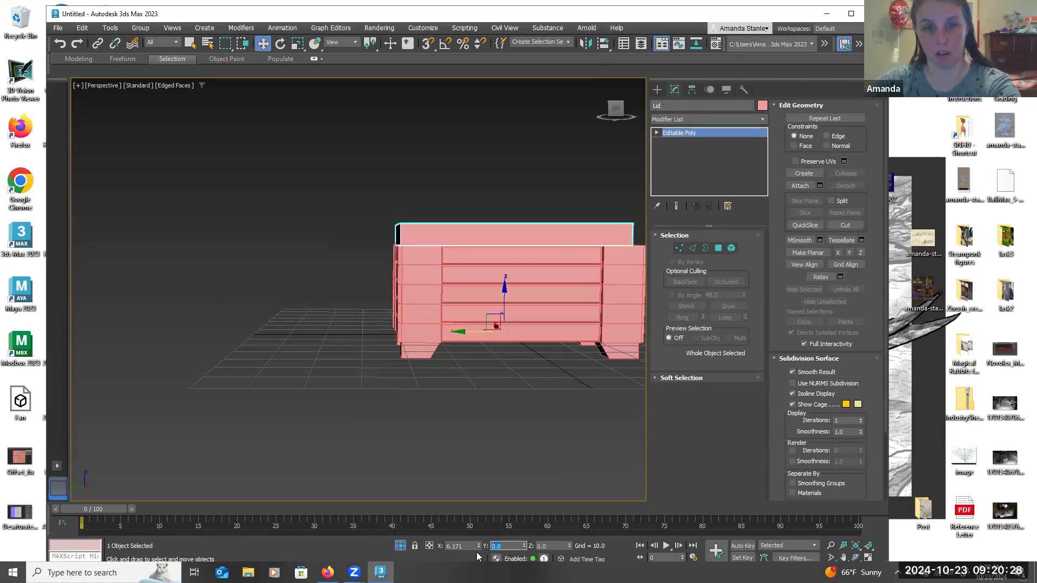
left_click(437, 545)
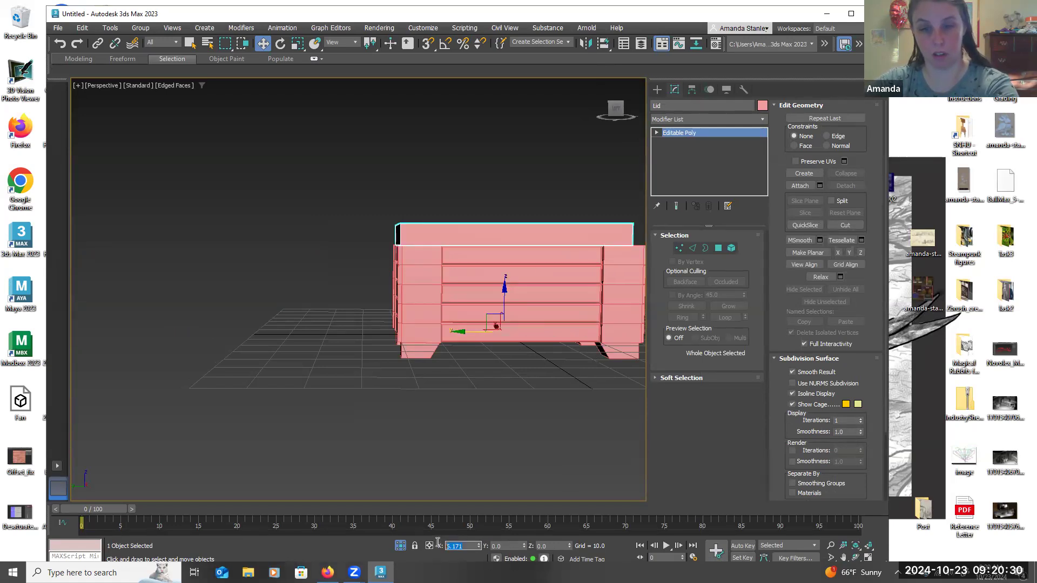
type("0")
key("Return")
middle_click_drag(454, 490, 492, 482, "alt")
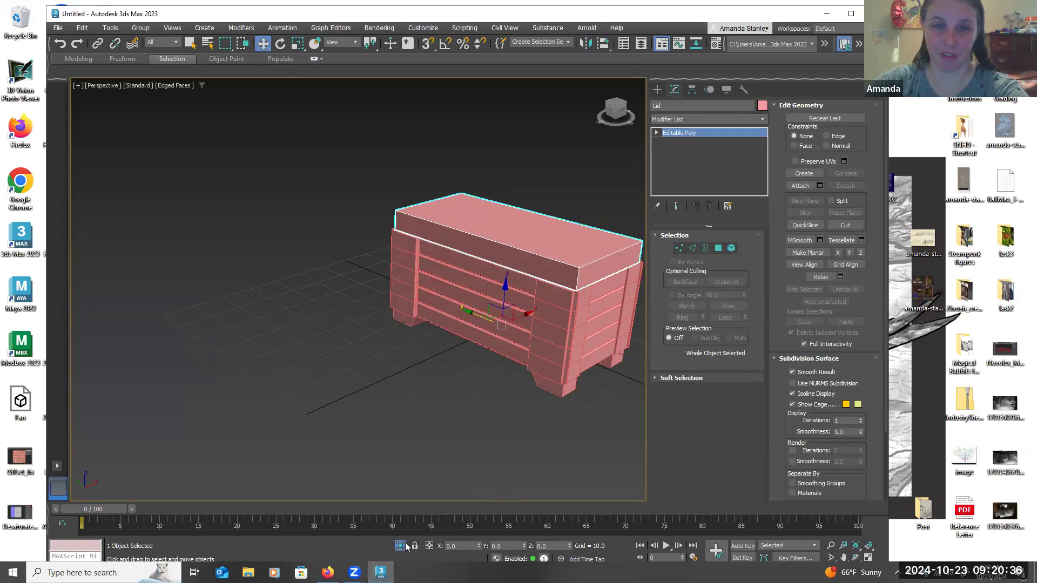
End the two-object isolation and isolate the Lid on its own
key("shift+z")
left_click(463, 432)
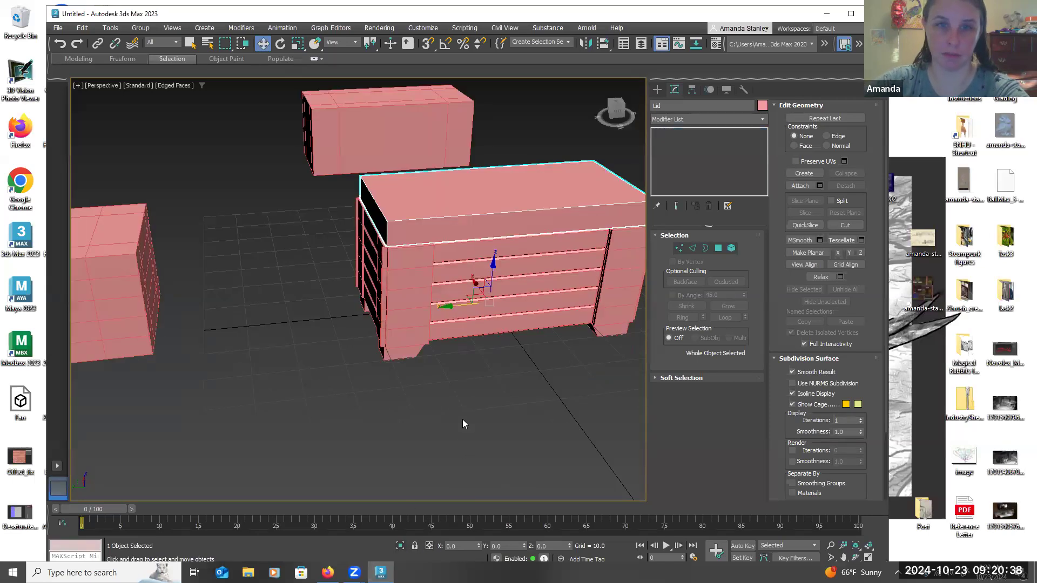
left_click(480, 191)
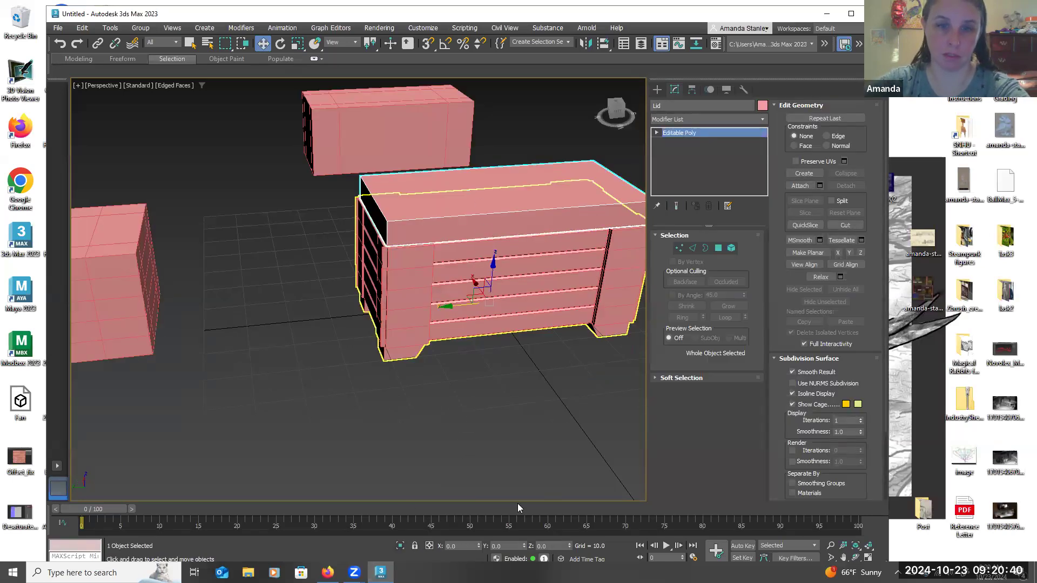
left_click(400, 546)
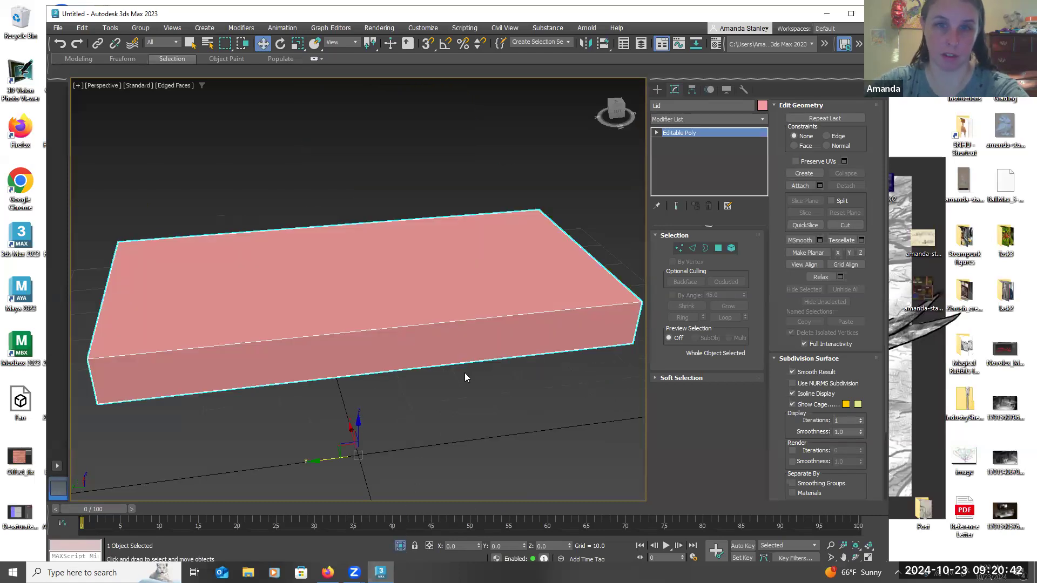
scroll(476, 373, "down", 3)
scroll(487, 357, "up", 2)
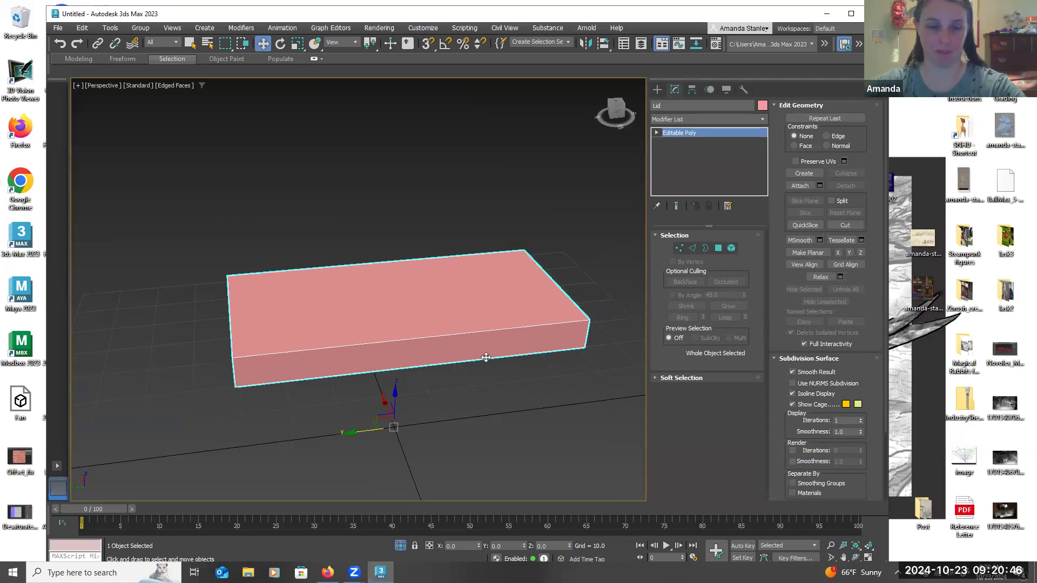
Hide the home grid and cap the open border on the underside of the Lid
middle_click_drag(491, 354, 465, 340, "alt")
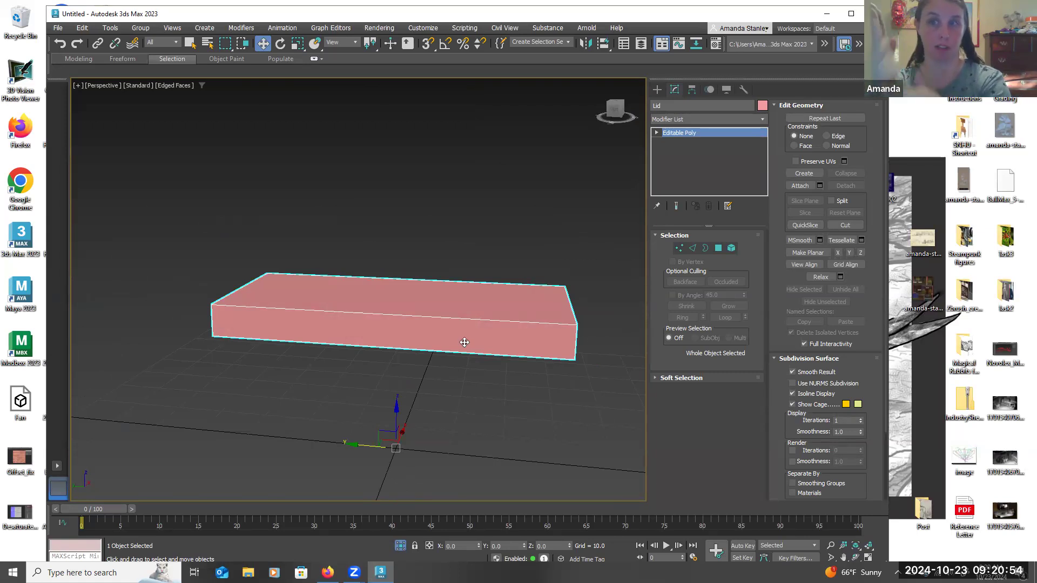
middle_click_drag(466, 342, 453, 333, "alt")
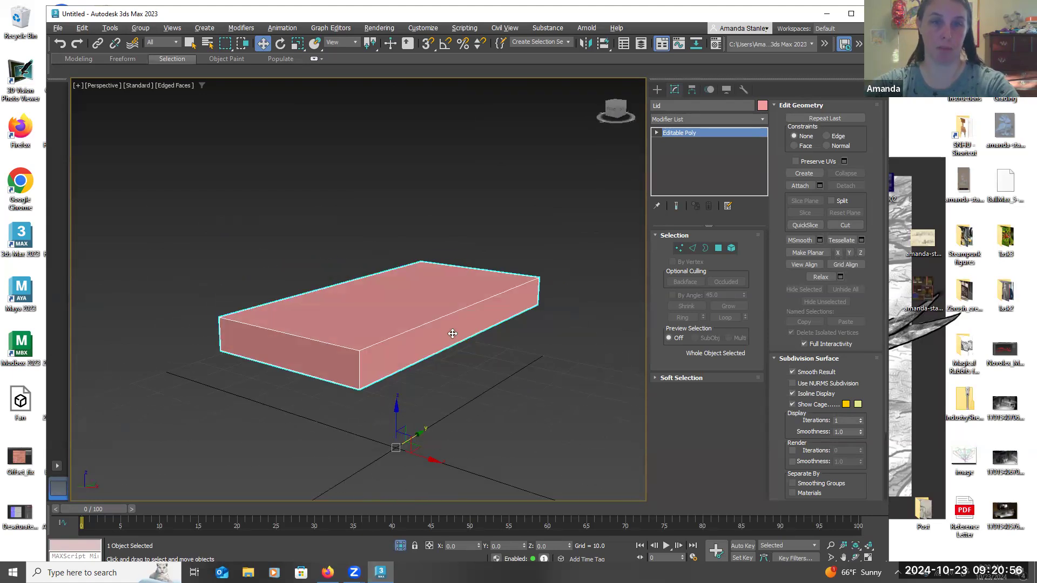
middle_click_drag(492, 382, 560, 384, "alt")
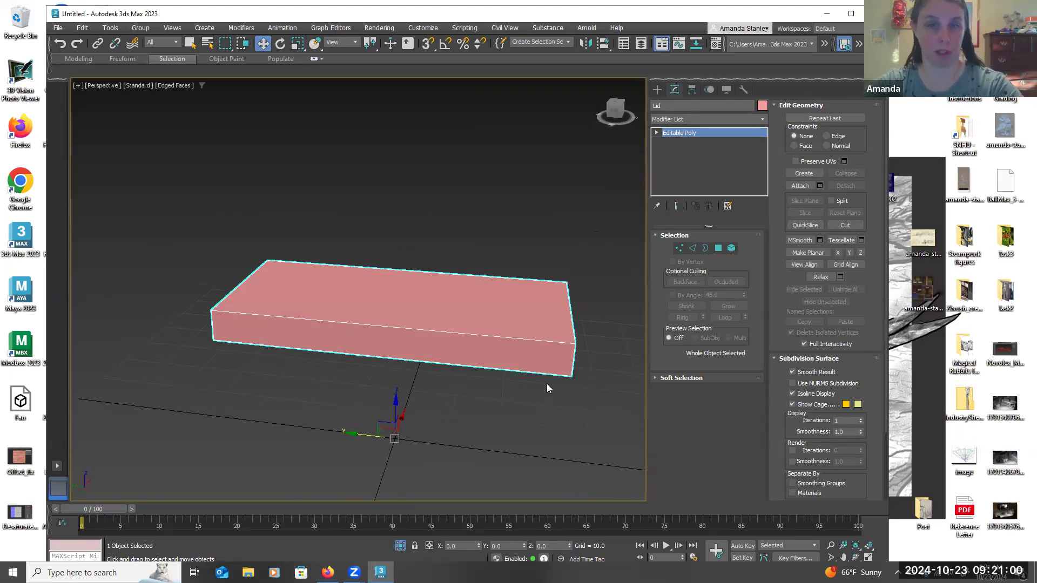
middle_click_drag(508, 357, 530, 291, "alt")
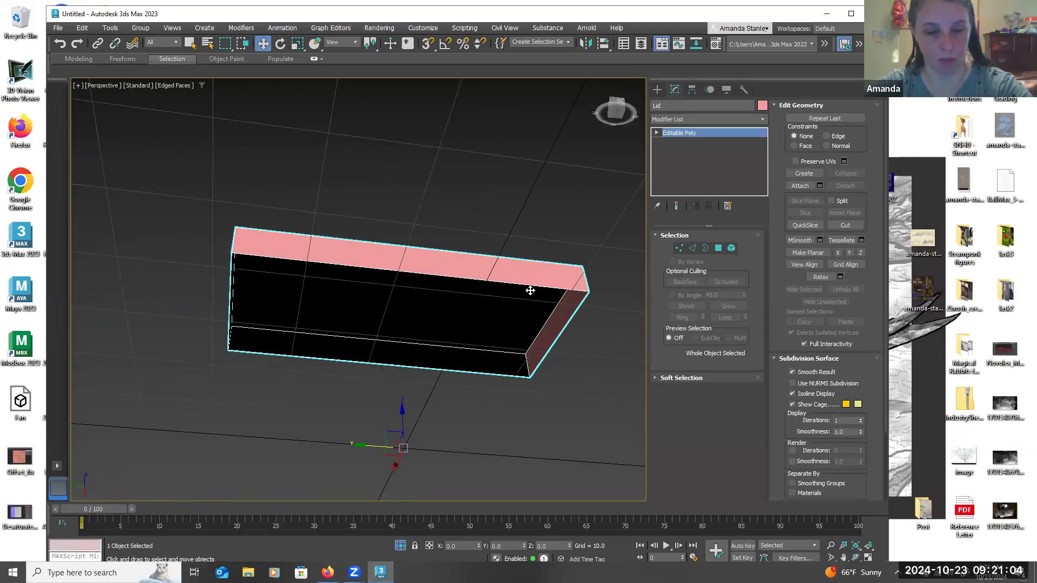
key("g")
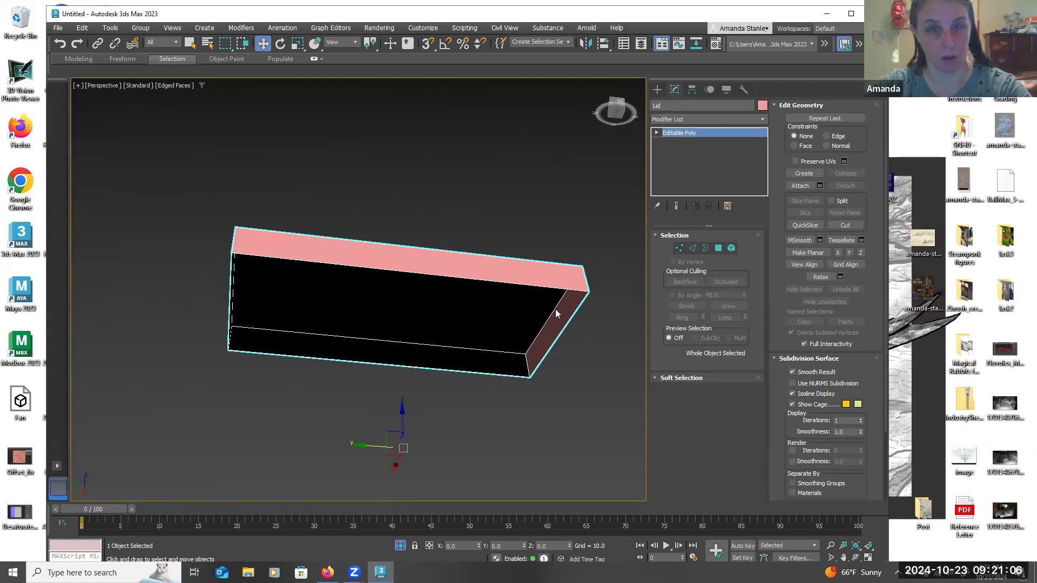
left_click(705, 248)
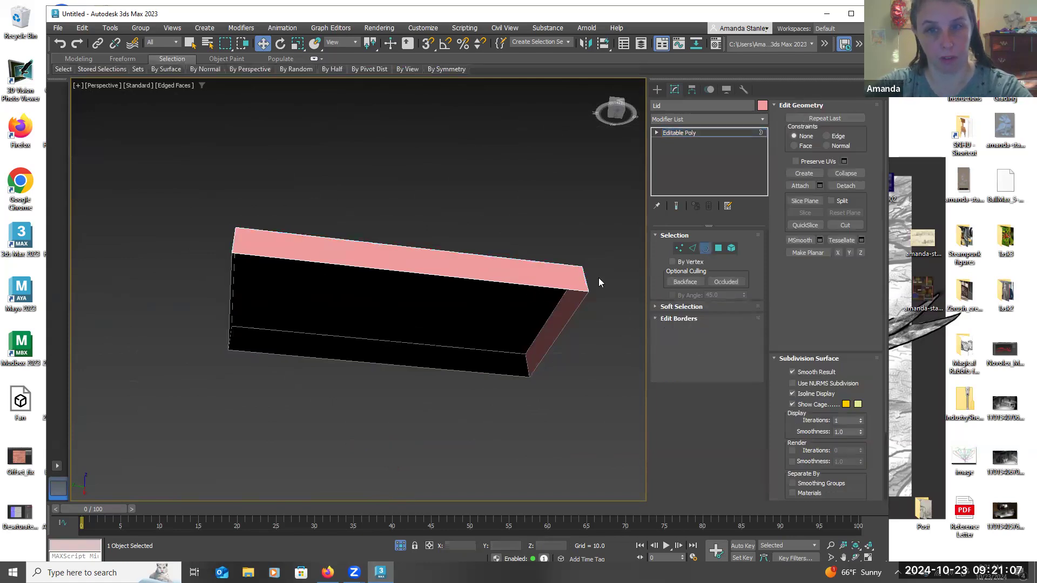
left_click(569, 290)
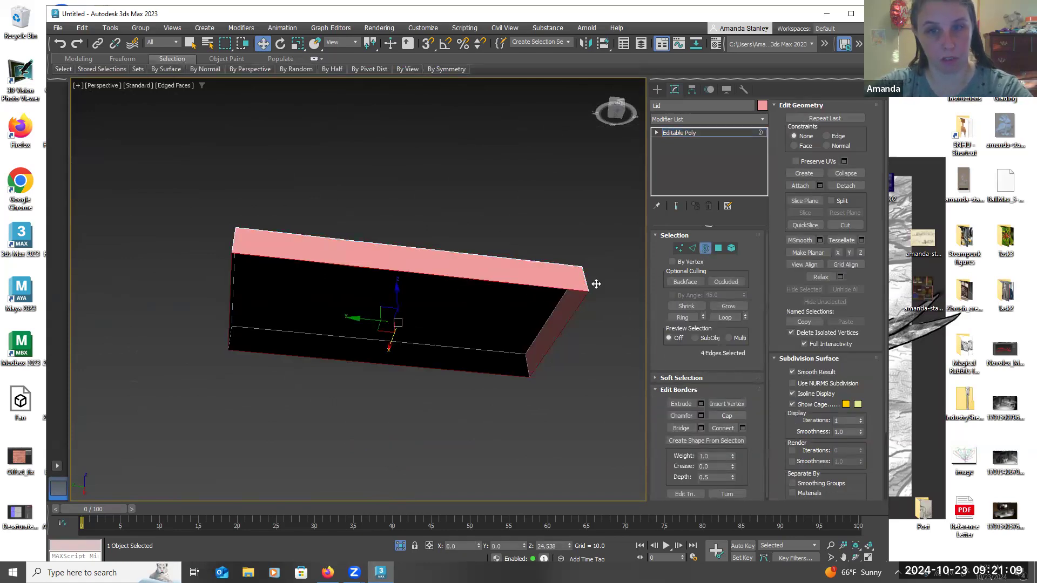
left_click(727, 415)
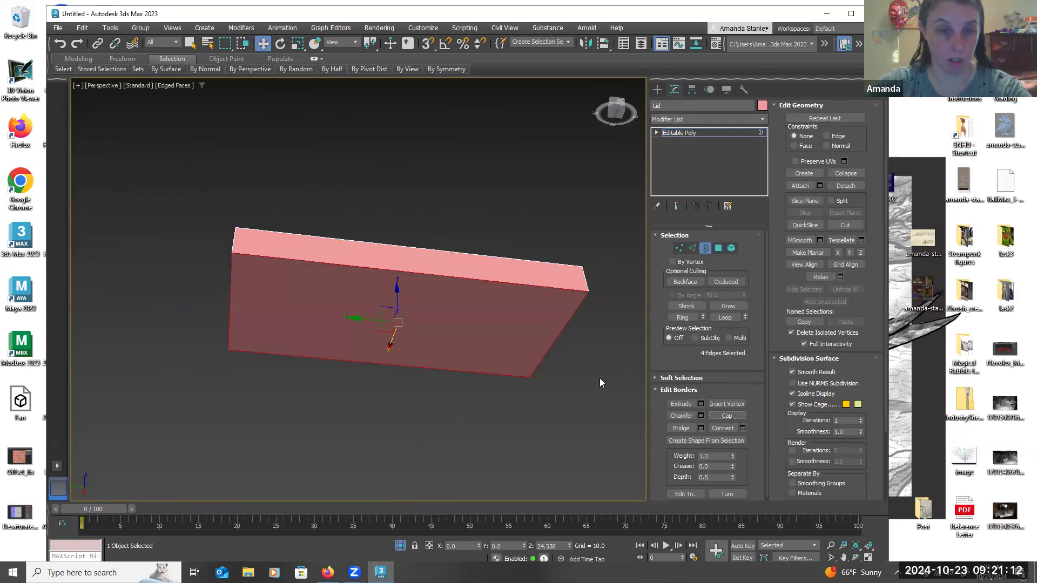
middle_click_drag(576, 416, 515, 473, "alt")
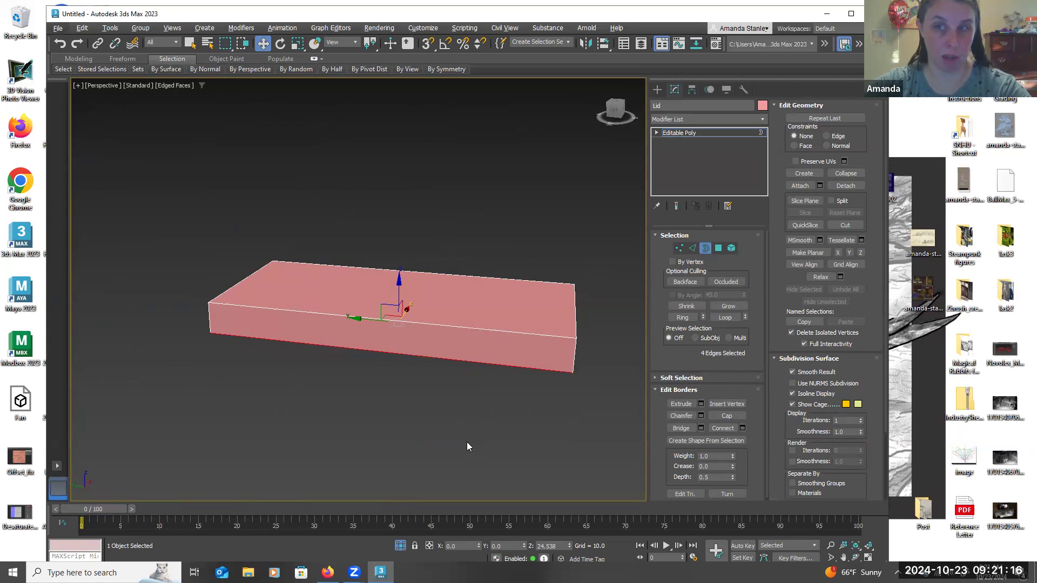
Leave border editing and the Lid's isolation, isolate the Lid together with the chest body, and clear the selection
left_click(400, 546)
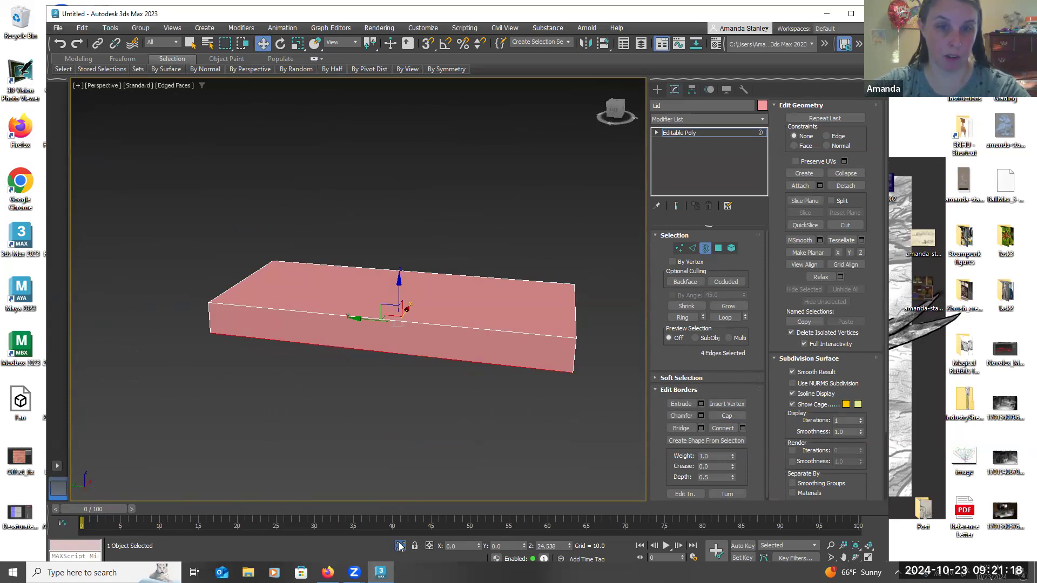
left_click_drag(497, 434, 491, 205)
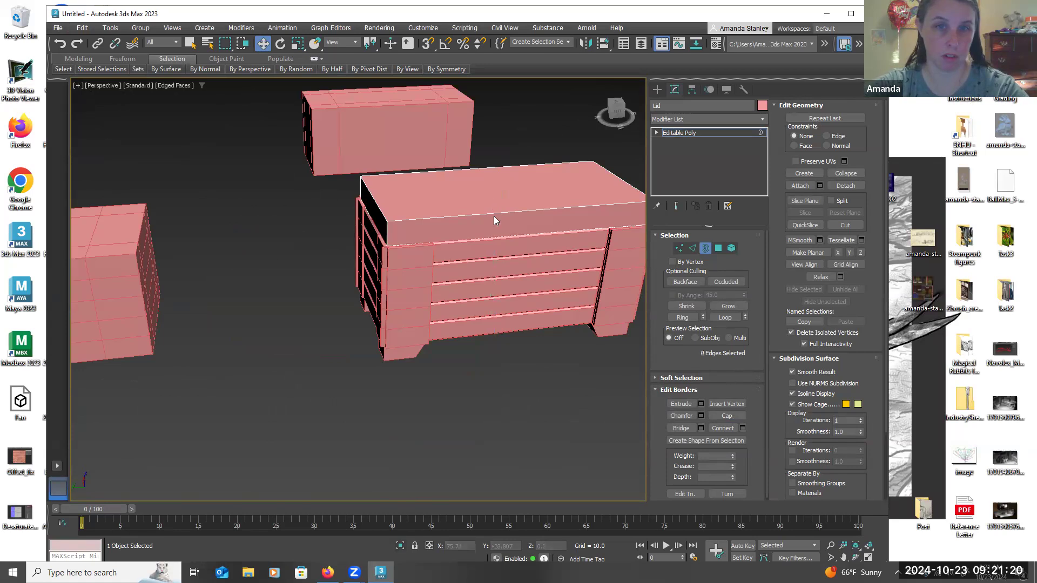
left_click(706, 248)
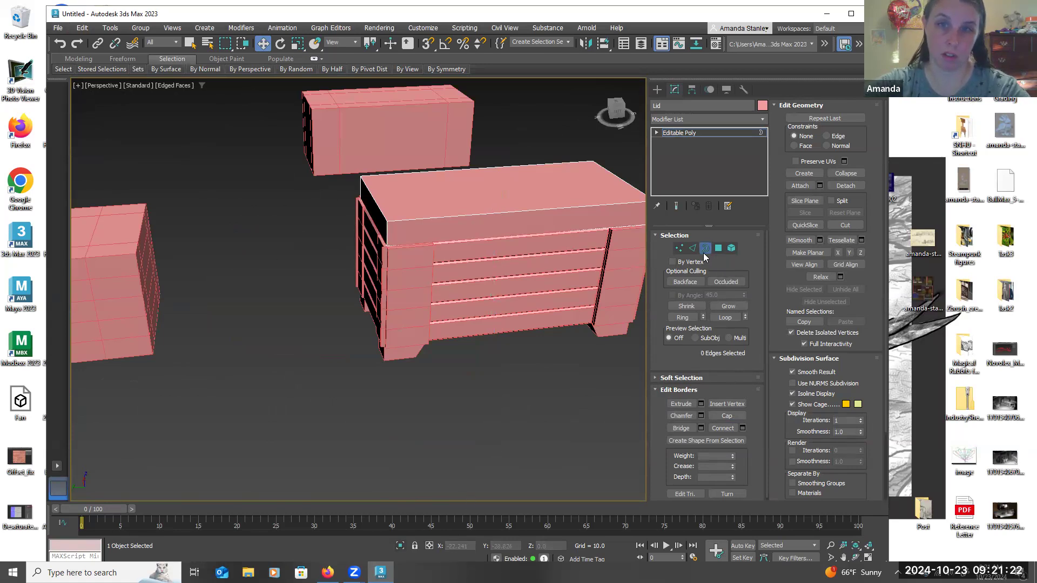
left_click_drag(517, 209, 517, 207)
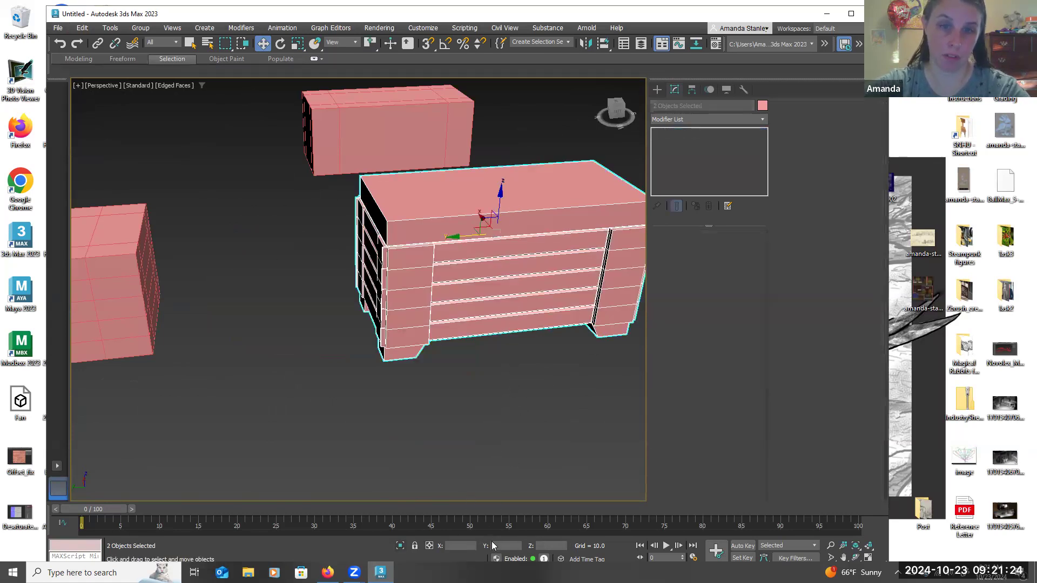
left_click(400, 547)
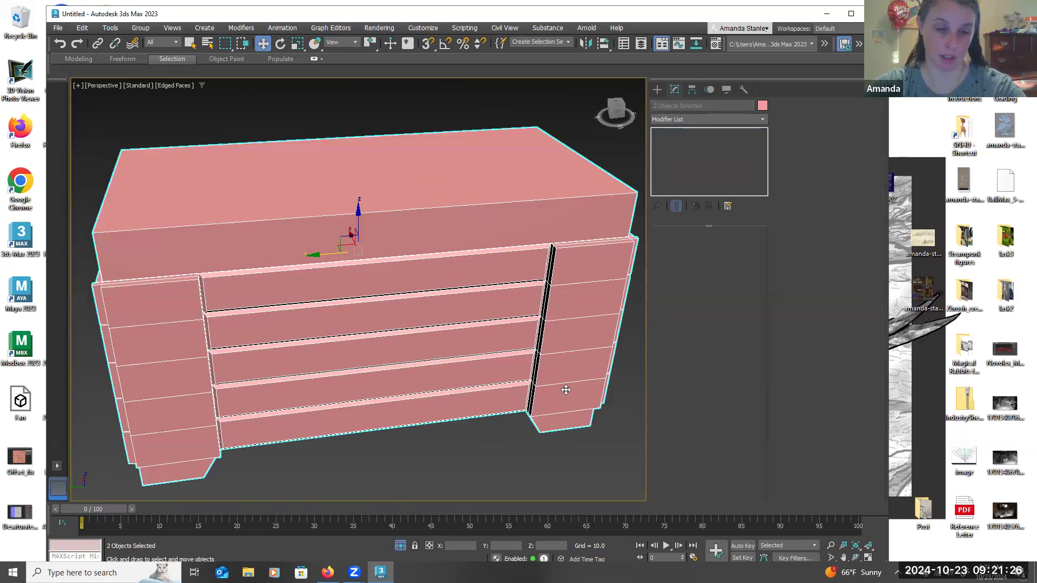
middle_click_drag(560, 410, 545, 385)
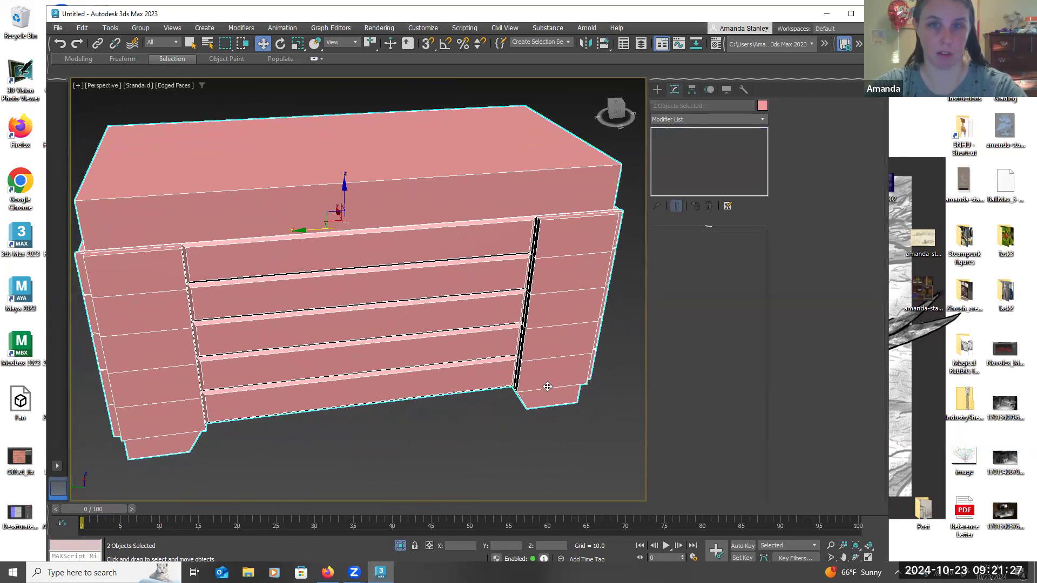
left_click(526, 423)
key("super")
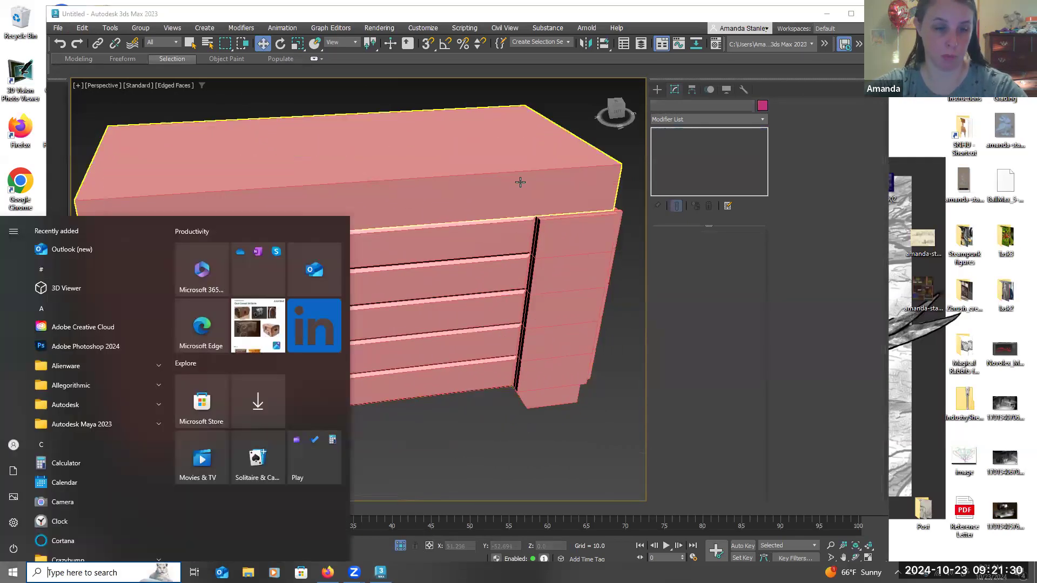
Select the Lid above the chest body and pick its four lengthwise edges at edge level
key("super")
left_click(520, 182)
middle_click_drag(524, 191, 481, 198, "alt")
scroll(489, 190, "down", 4)
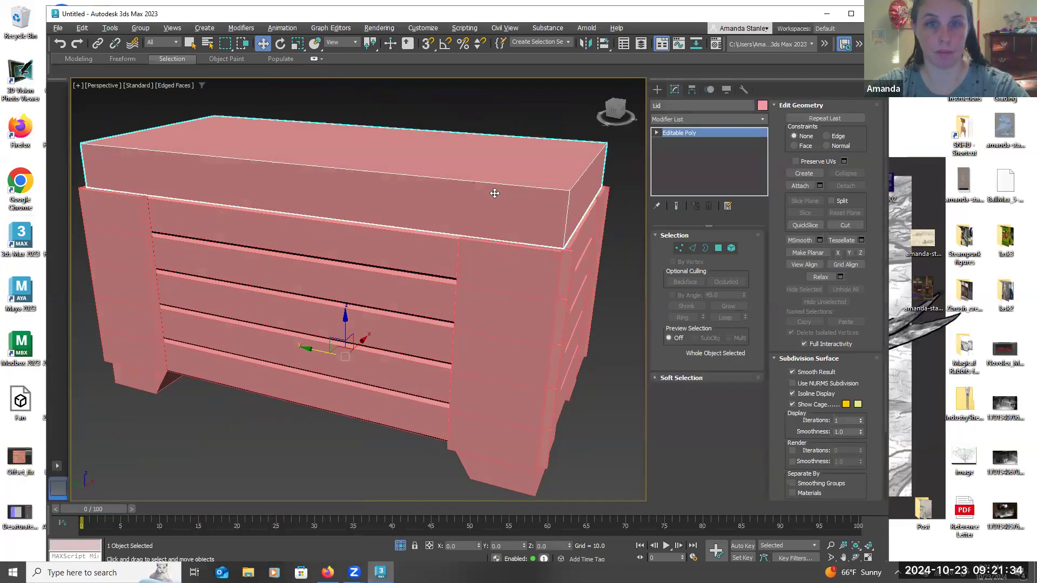
middle_click_drag(500, 194, 473, 202, "alt")
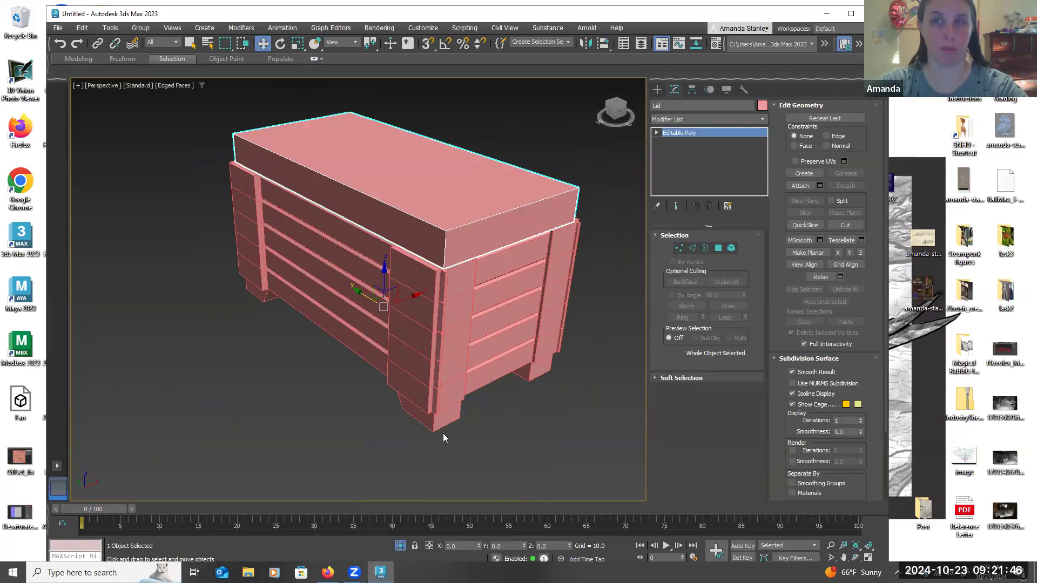
middle_click_drag(441, 338, 427, 142, "alt")
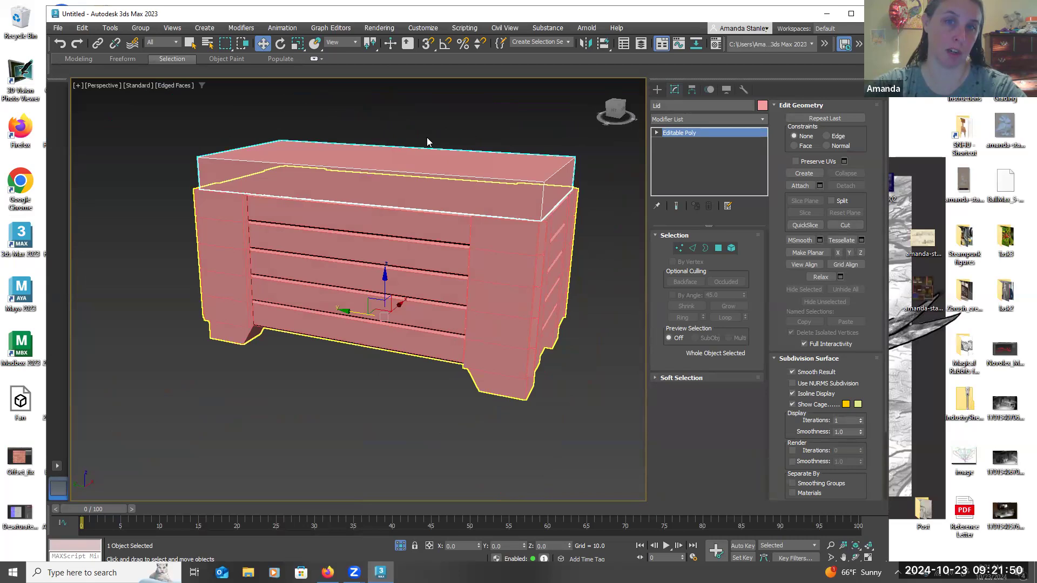
left_click(693, 248)
middle_click_drag(564, 300, 588, 300, "alt")
left_click_drag(382, 98, 399, 253)
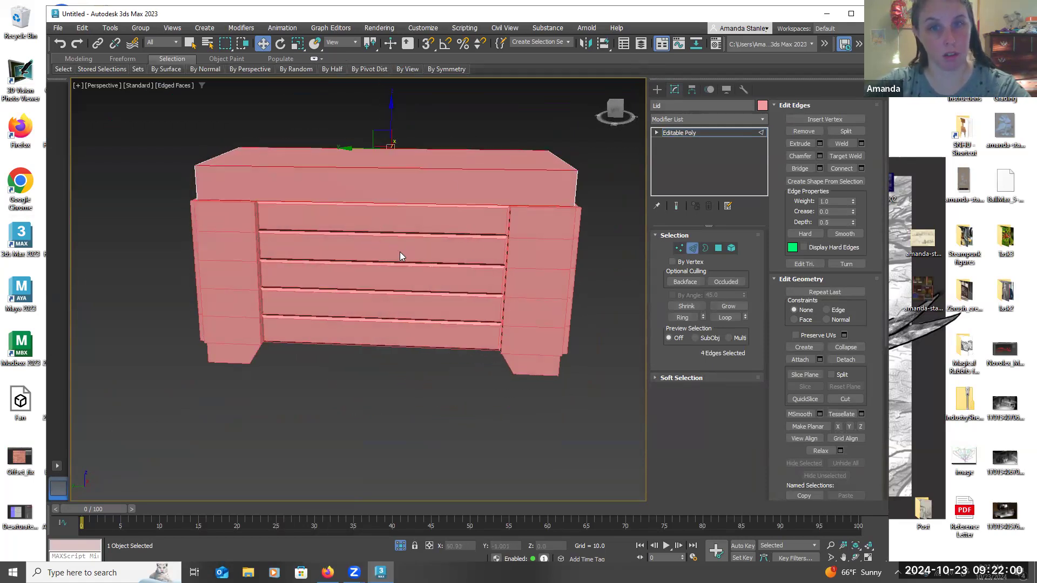
Connect the Lid's four lengthwise edges with 2 segments, pinch 70 and slide 0
left_click(862, 169)
left_click_drag(528, 239, 529, 240)
right_click(528, 240)
left_click(529, 209)
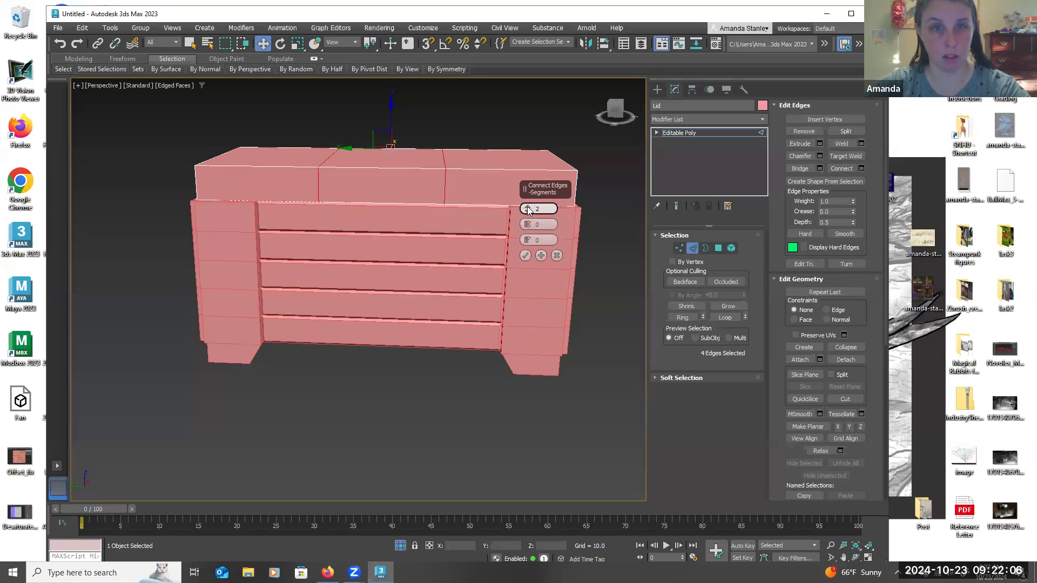
left_click_drag(528, 224, 506, 101)
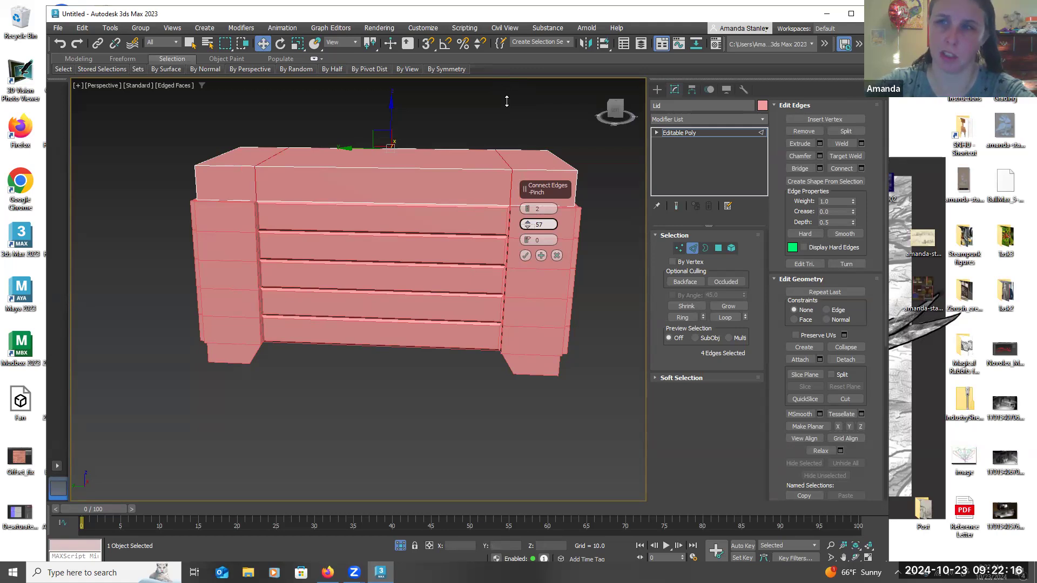
left_click_drag(501, 89, 495, 74)
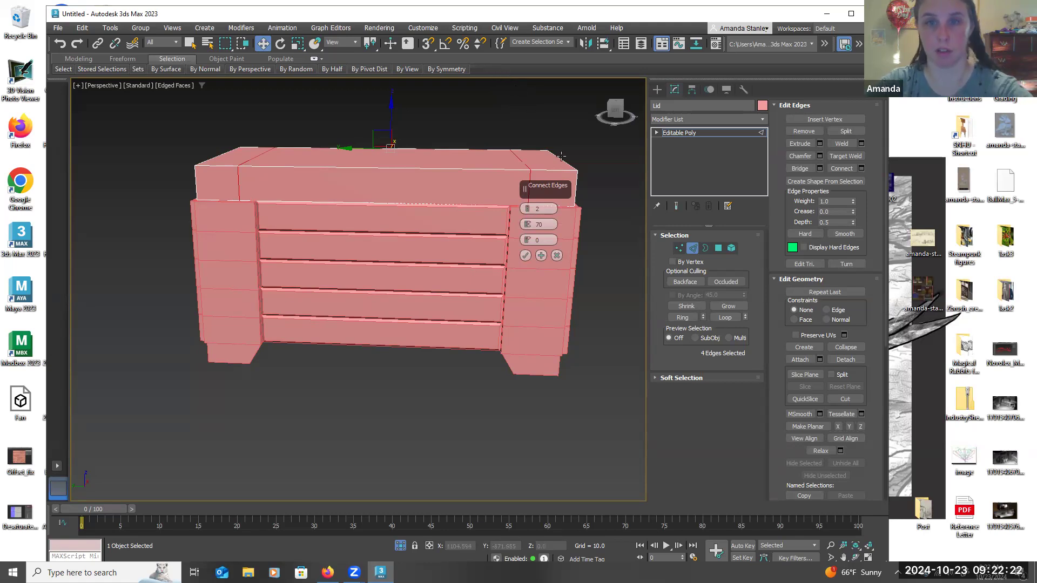
left_click(525, 256)
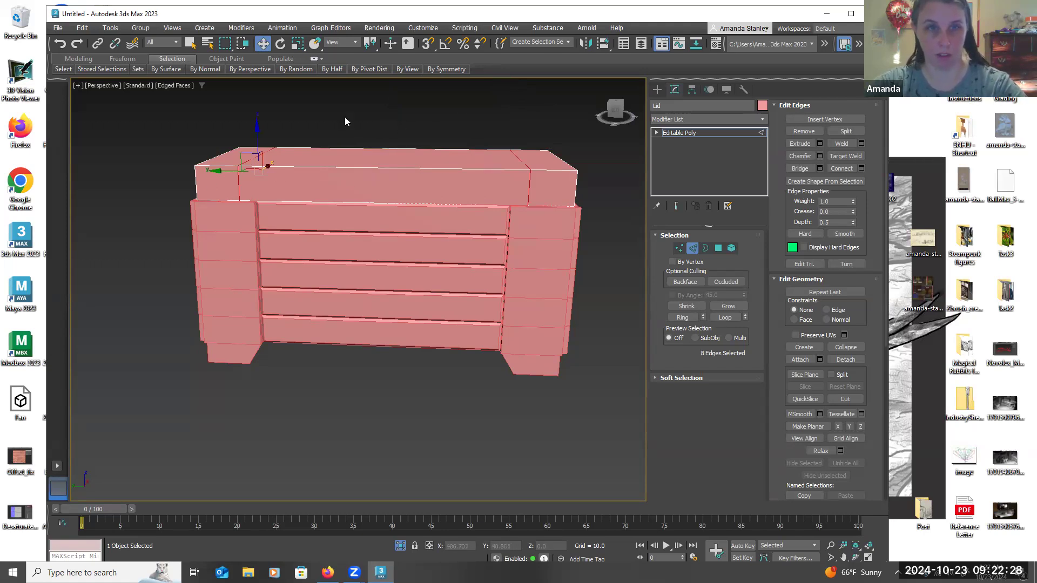
Connect the Lid's four lengthwise middle edges with 2 segments and pinch 86, forming a narrow band near each end
middle_click_drag(493, 226, 371, 240, "alt")
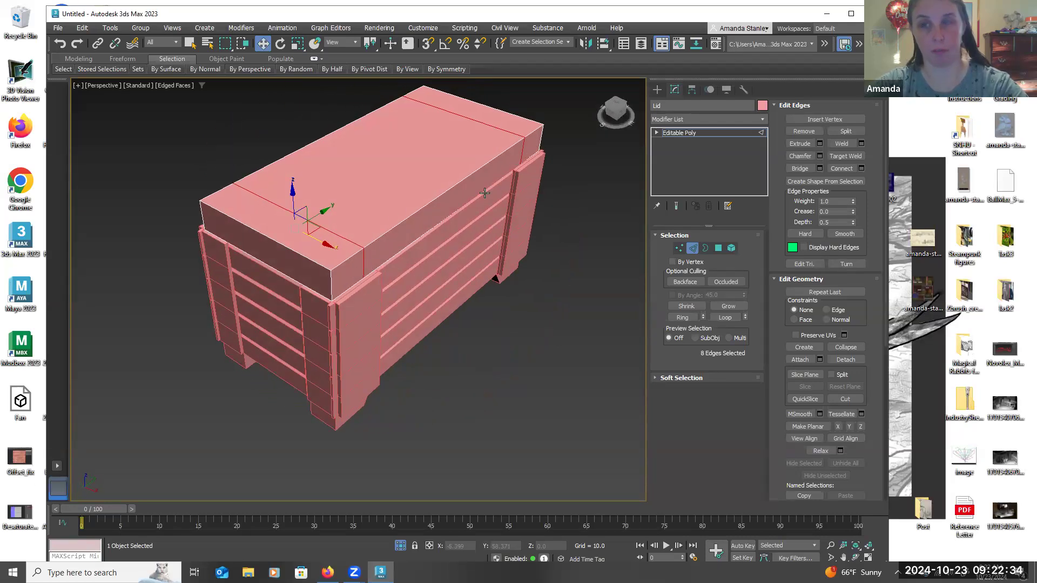
middle_click_drag(481, 208, 404, 119, "alt")
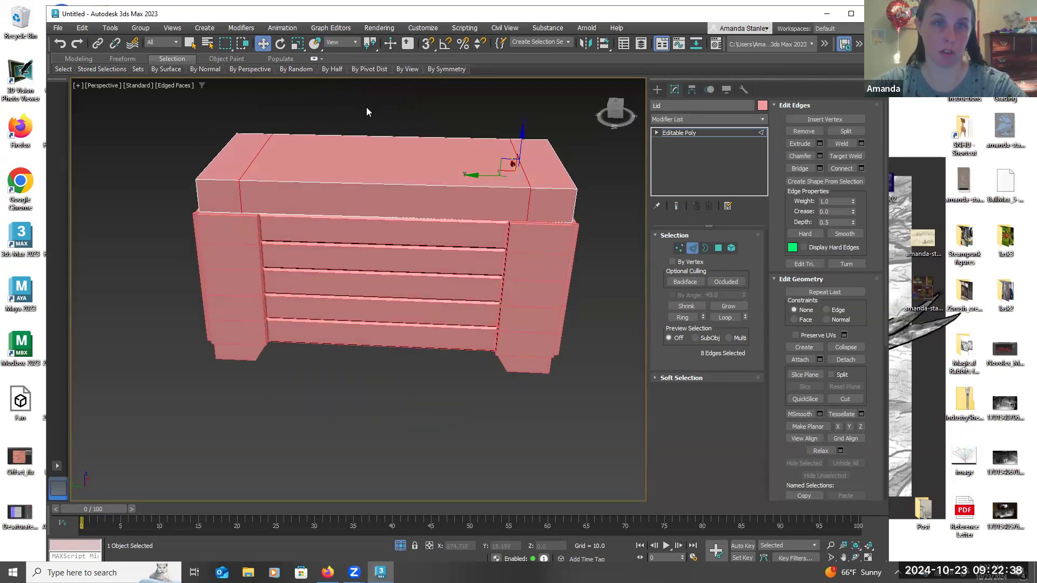
left_click(431, 248)
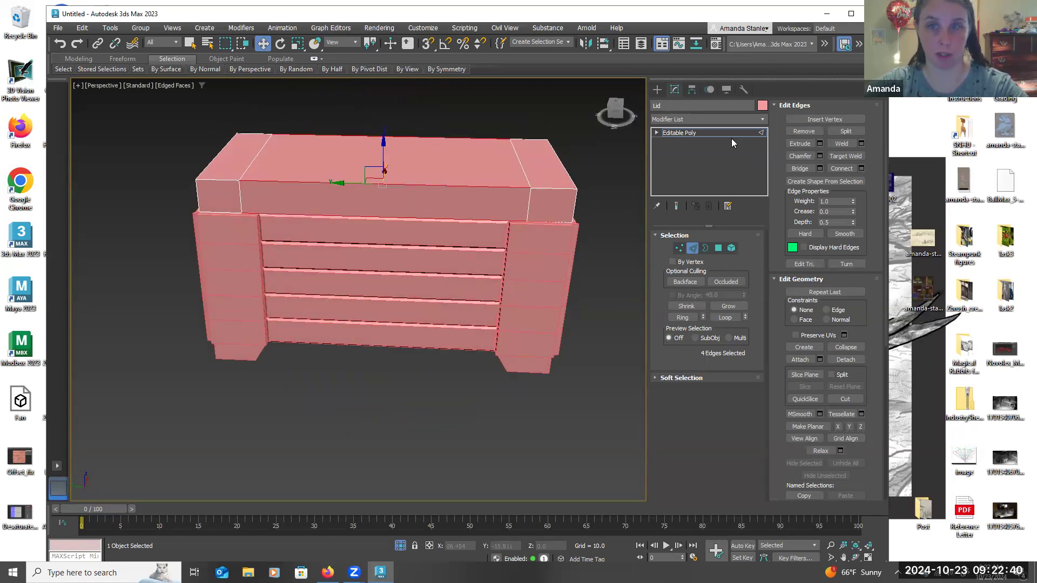
left_click(861, 168)
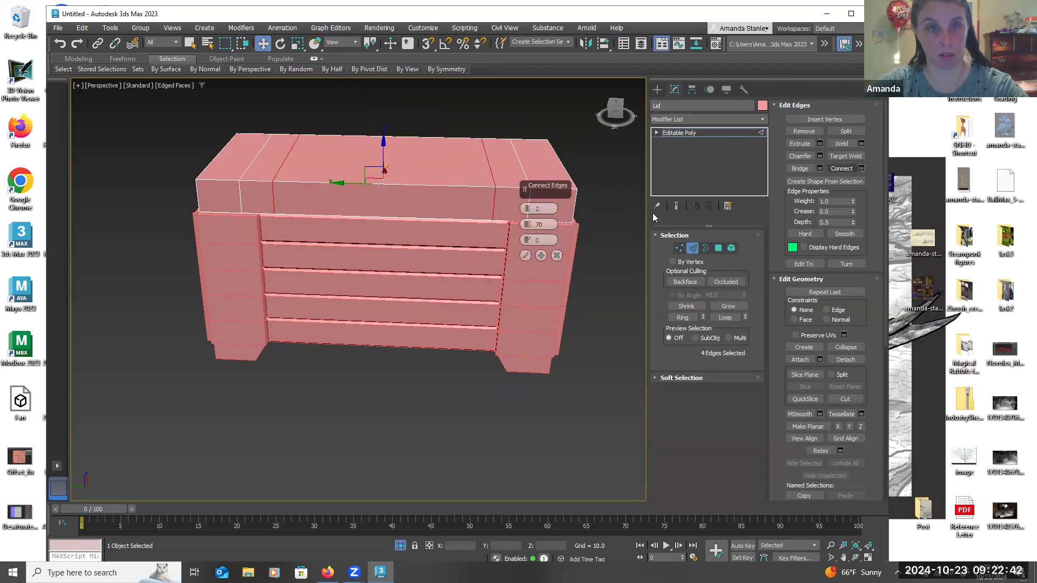
left_click_drag(528, 225, 519, 187)
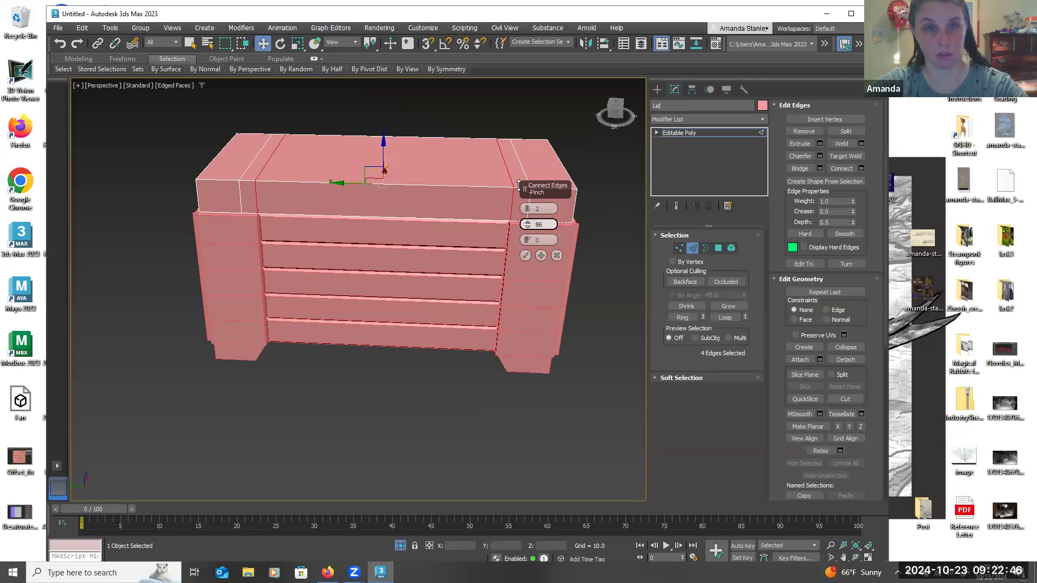
scroll(510, 227, "up", 2)
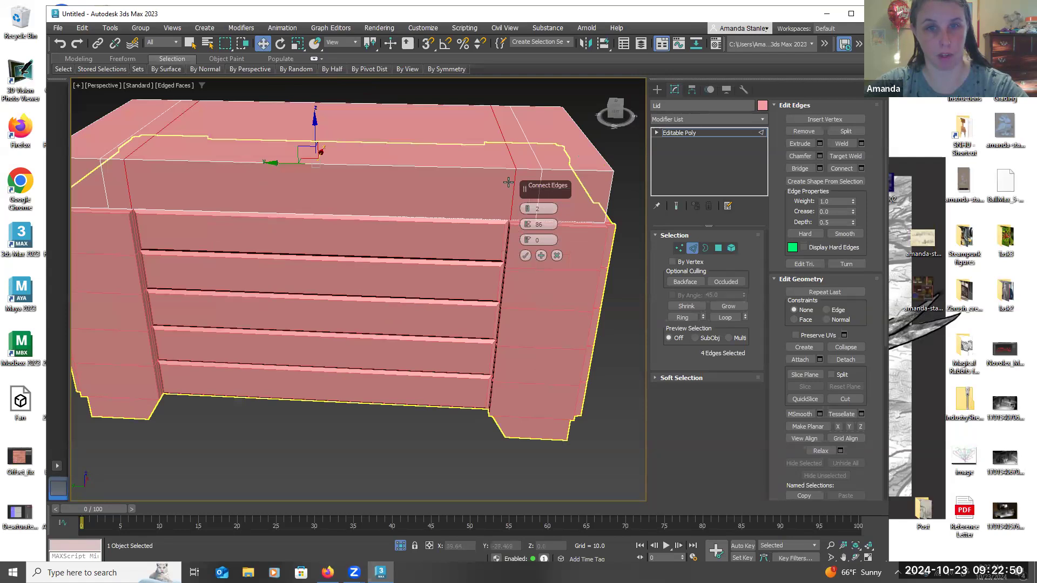
left_click(525, 255)
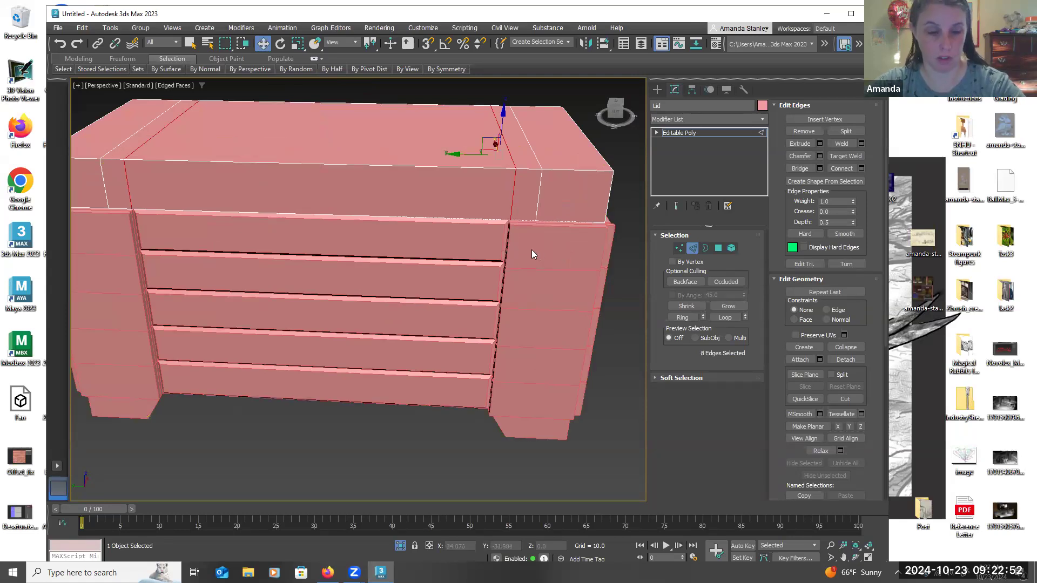
Clear the edge selection and inspect the narrow bands across the Lid from several sides
scroll(507, 258, "down", 3)
mouse_move(507, 257)
middle_mouse_down("alt")
mouse_move(540, 241)
mouse_move(414, 254)
mouse_move(512, 246)
middle_mouse_up("alt")
scroll(513, 246, "down", 4)
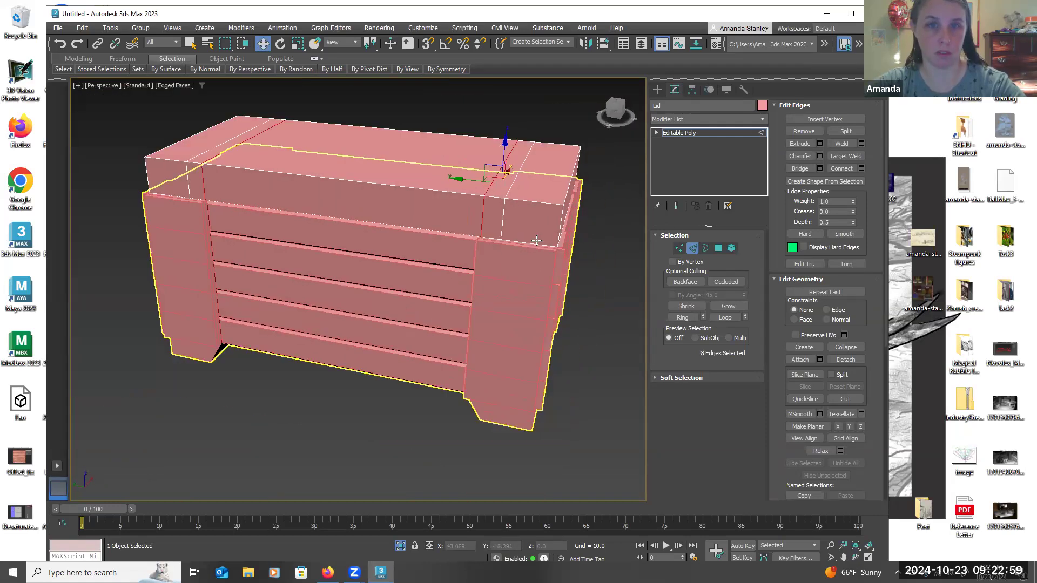
left_click(609, 257)
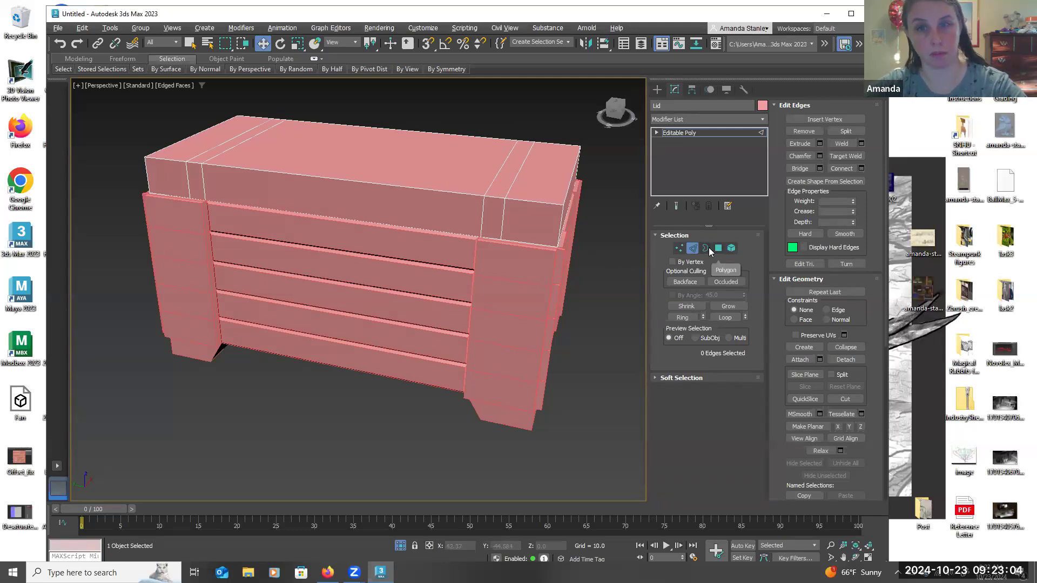
middle_click_drag(582, 245, 536, 254, "alt")
scroll(517, 250, "down", 3)
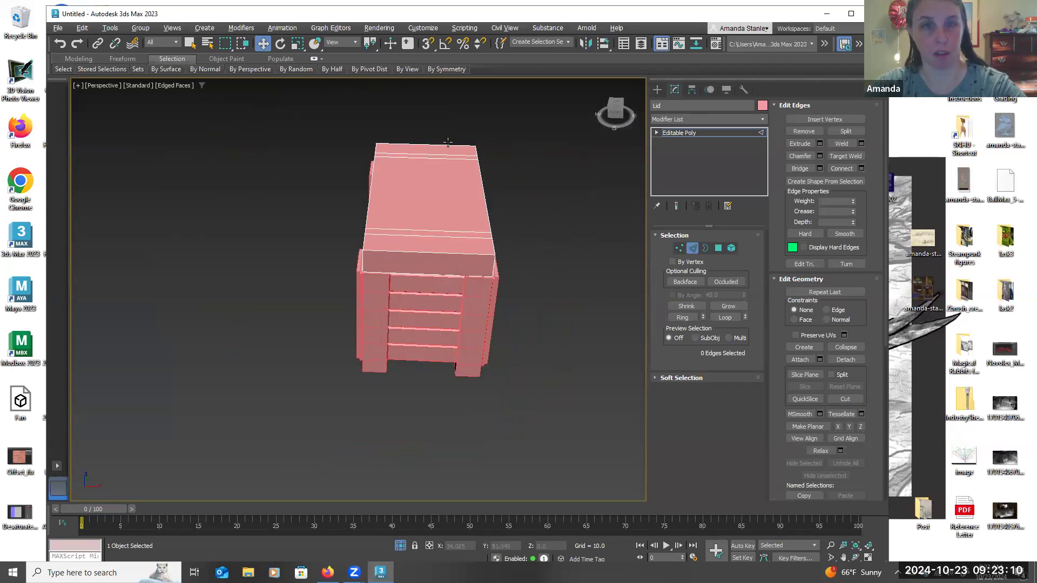
middle_click_drag(452, 162, 522, 157, "alt")
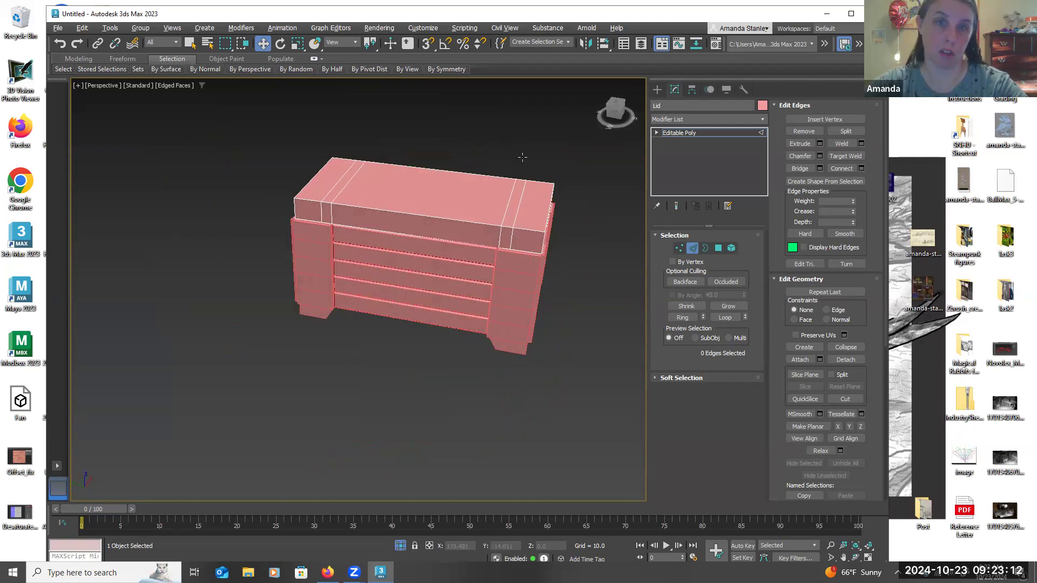
middle_click_drag(501, 163, 456, 218, "alt")
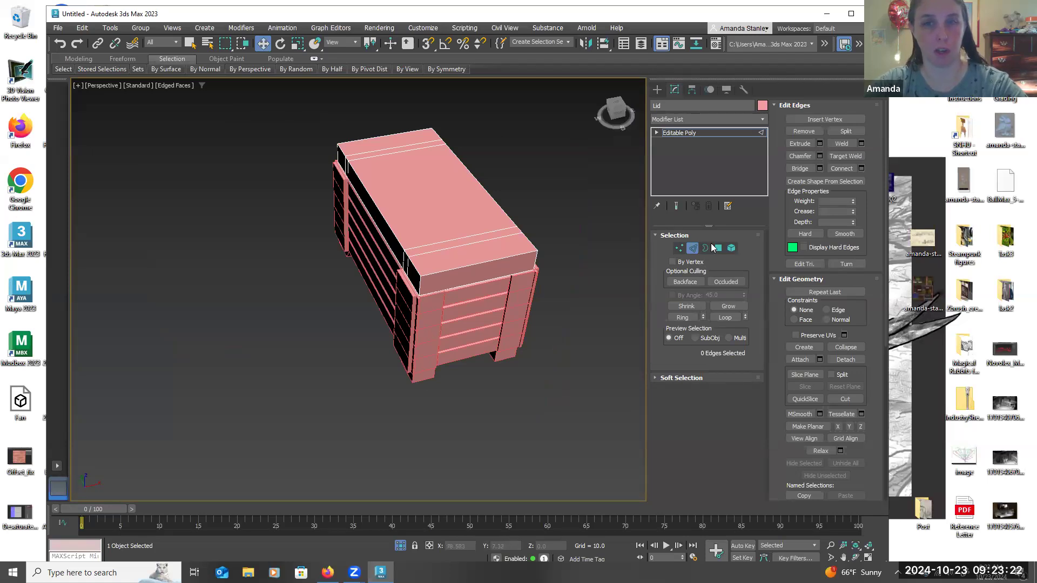
Select the three polygons of the narrow band near one end of the Lid, on its top, front and back
left_click(490, 236)
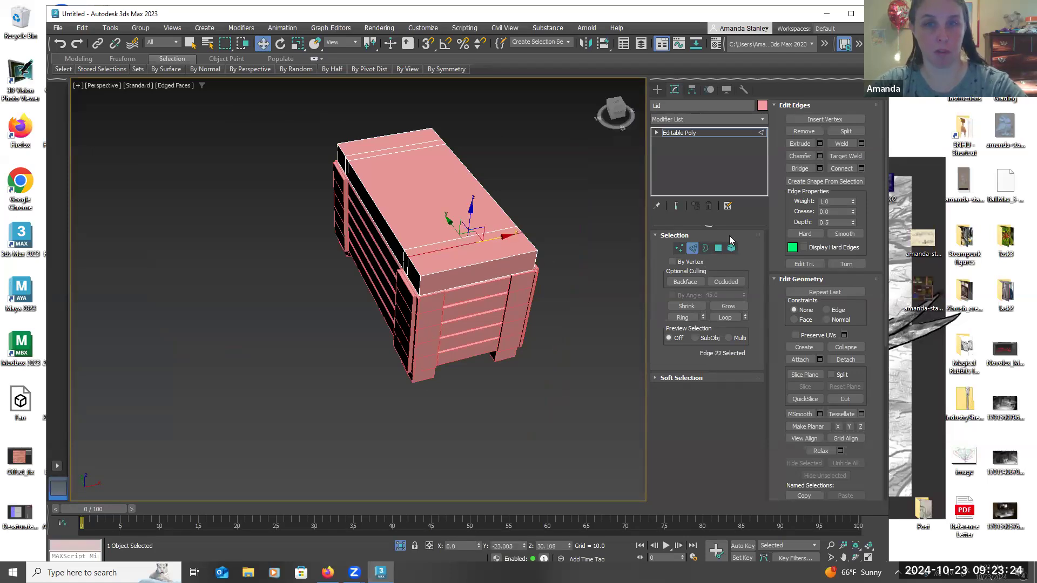
left_click(718, 248)
left_click(556, 238)
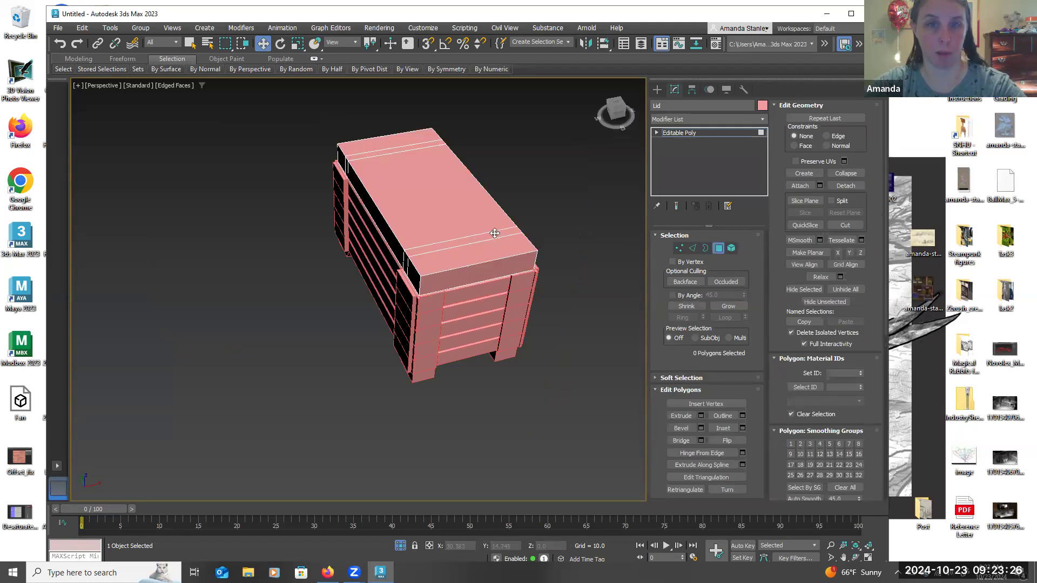
left_click(494, 233)
left_click(406, 258, "ctrl")
middle_click_drag(537, 226, 506, 276, "alt")
left_click(504, 295, "ctrl")
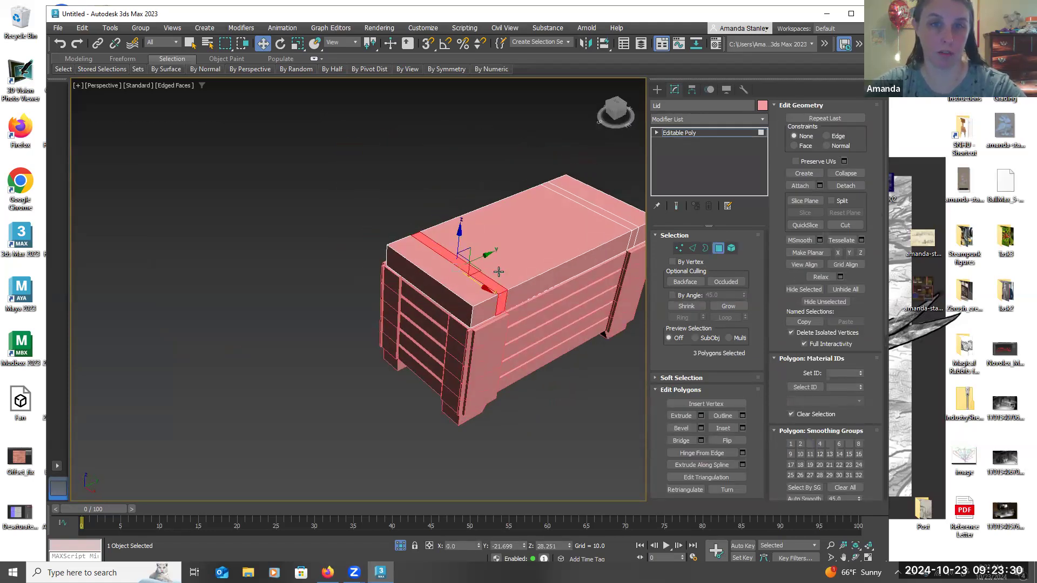
middle_click_drag(471, 239, 558, 238, "alt")
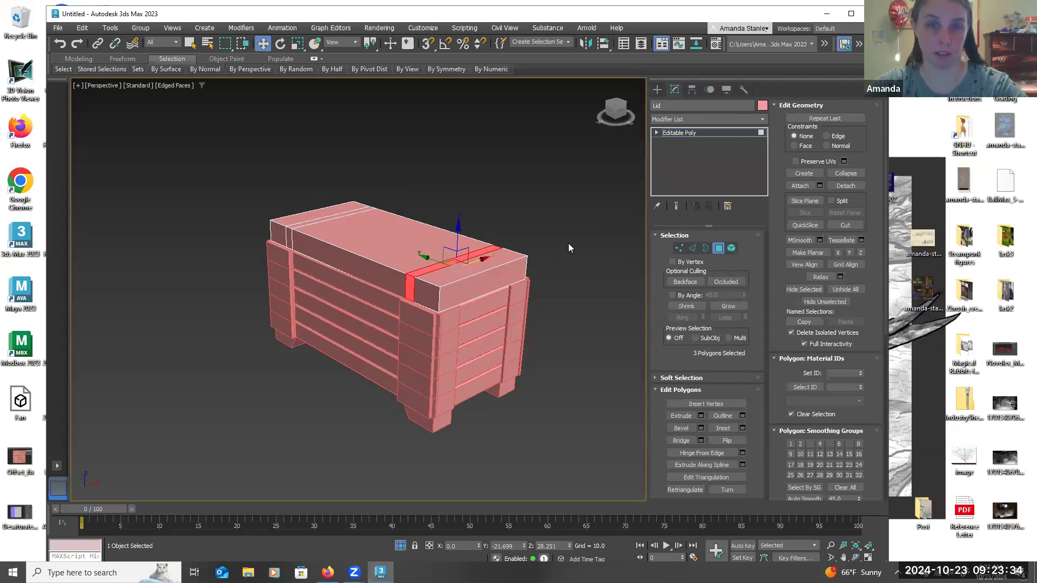
Start extruding the selected band polygons with the extrusion type set to Local Normal
left_click(701, 416)
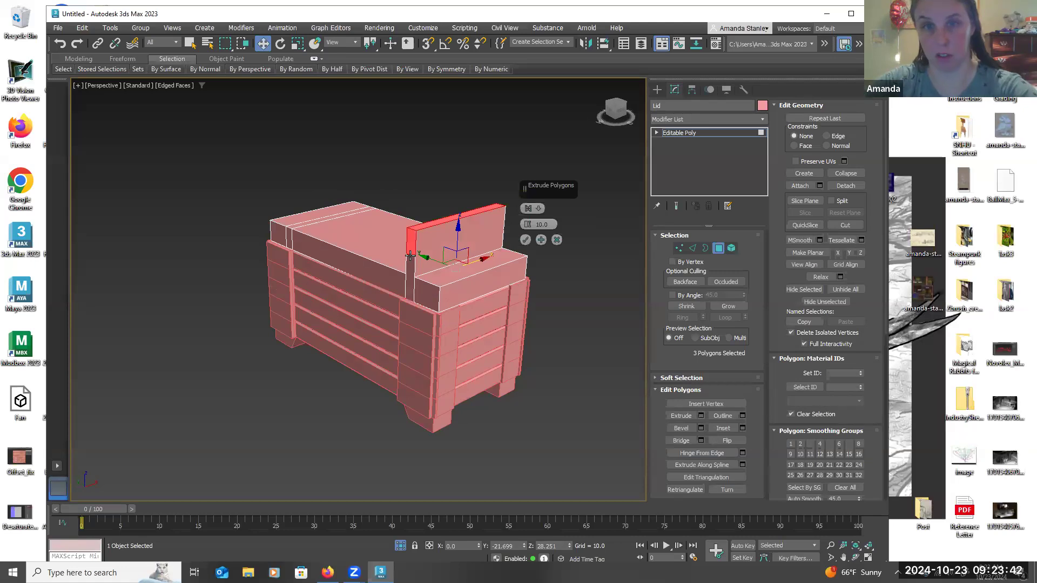
left_click(538, 209)
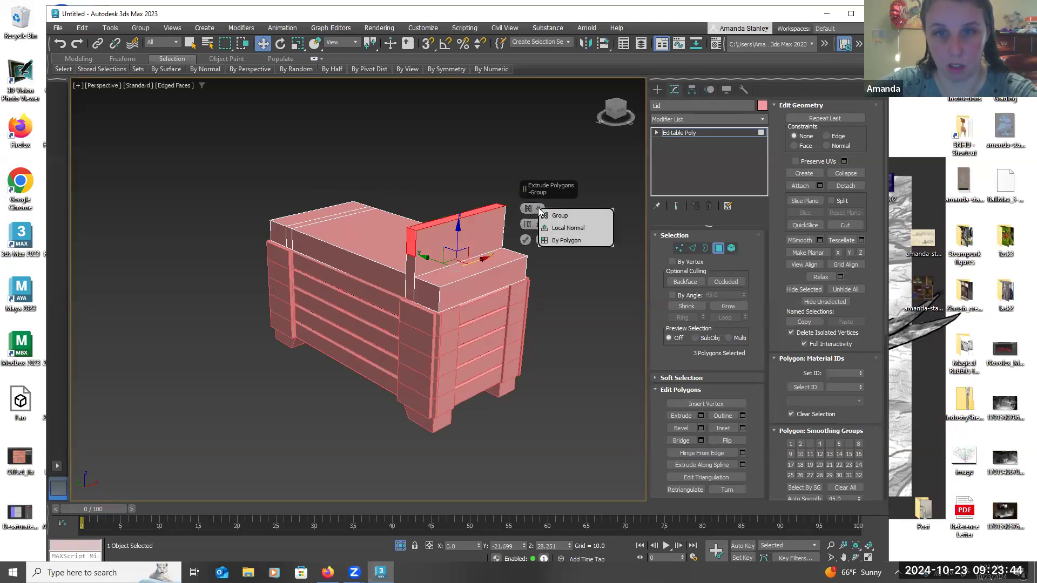
left_click(567, 229)
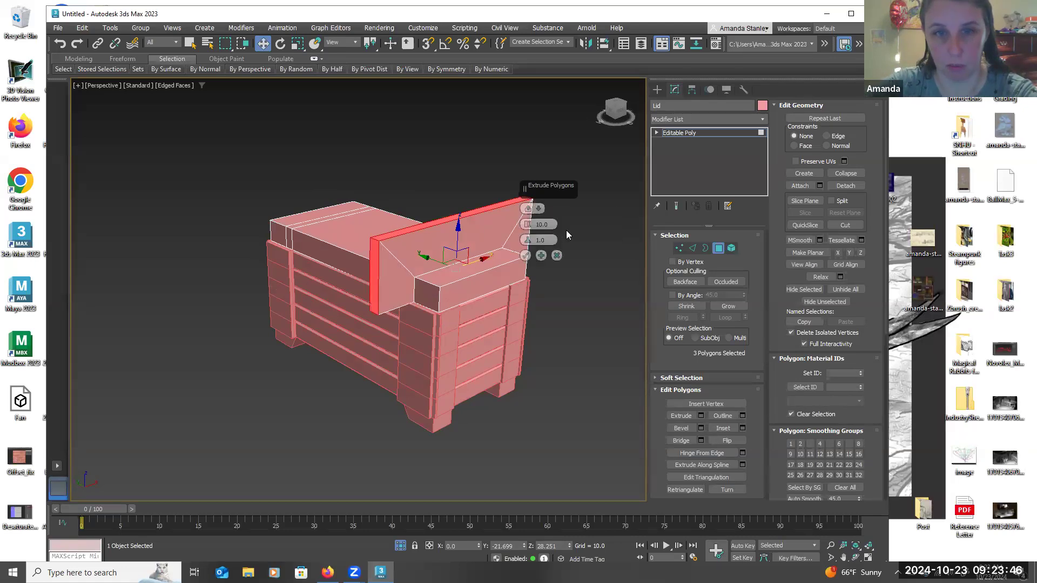
left_click(538, 211)
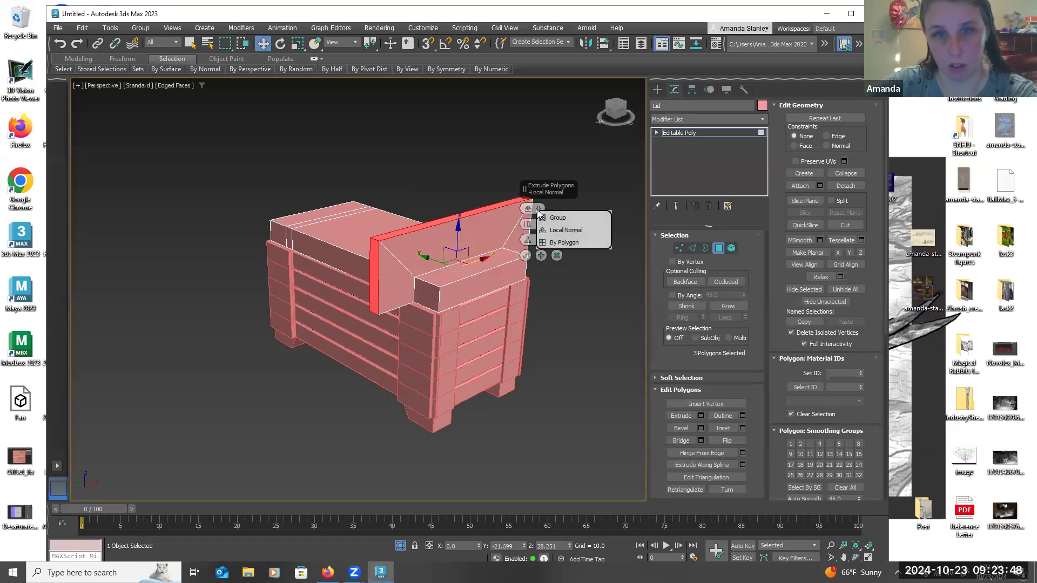
left_click(566, 231)
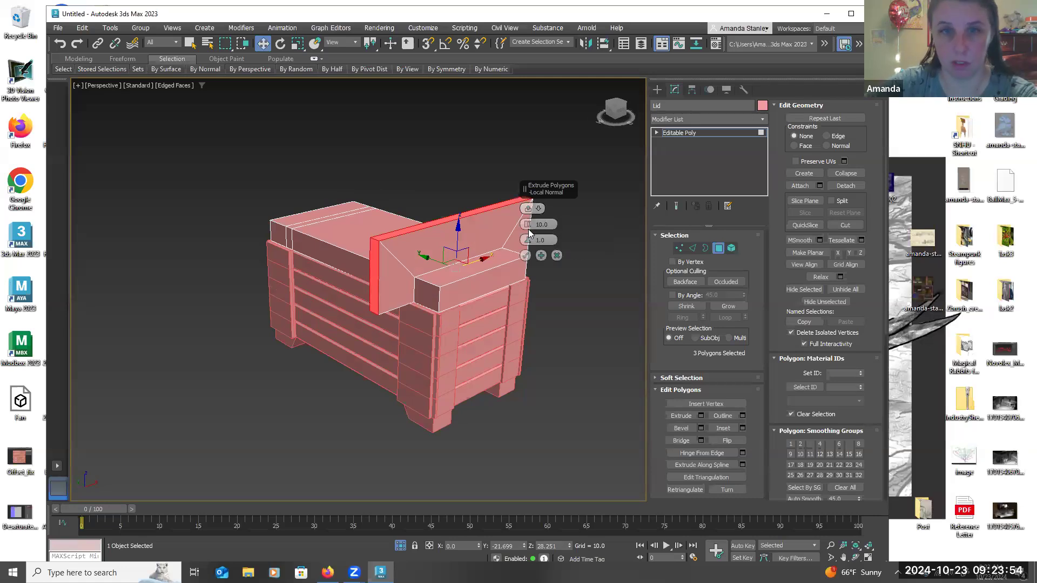
left_click(529, 209)
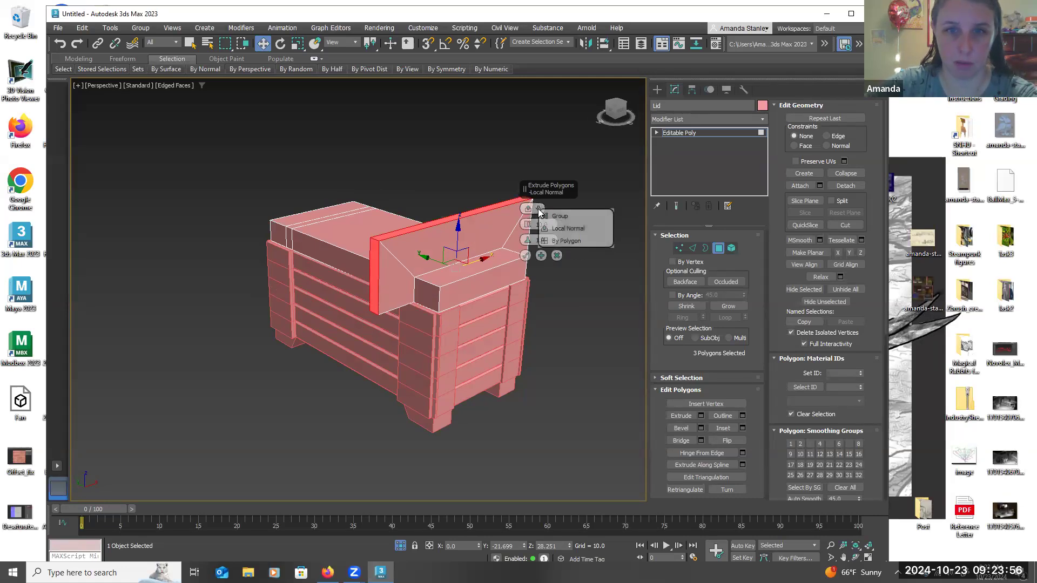
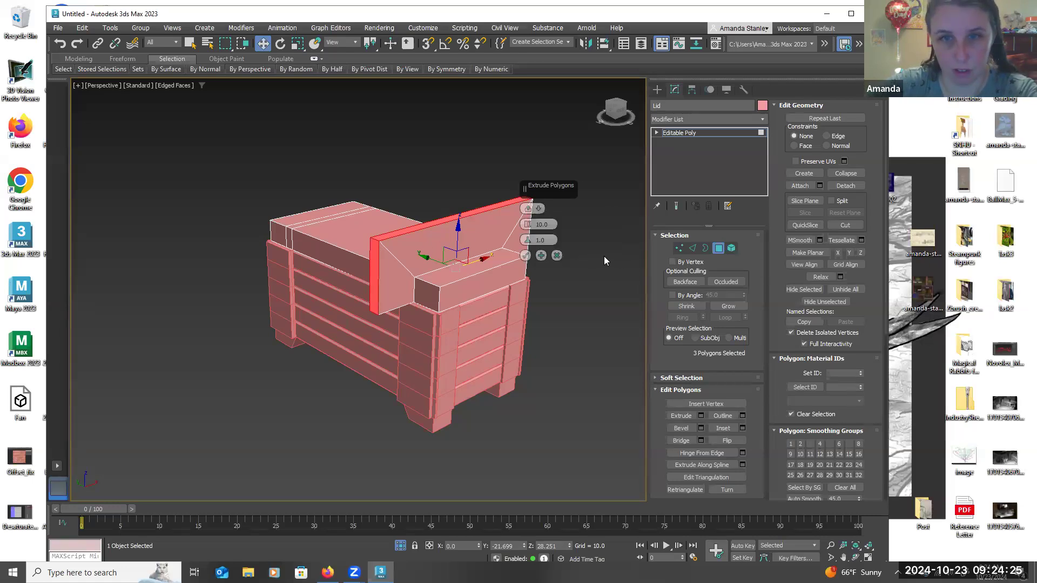
Set the extrusion height of the selected end band on the Lid to about 1.403 and apply it, forming a raised strap
mouse_move(528, 224)
left_mouse_down()
mouse_move(534, 258)
mouse_move(528, 215)
left_mouse_up()
scroll(453, 271, "up", 3)
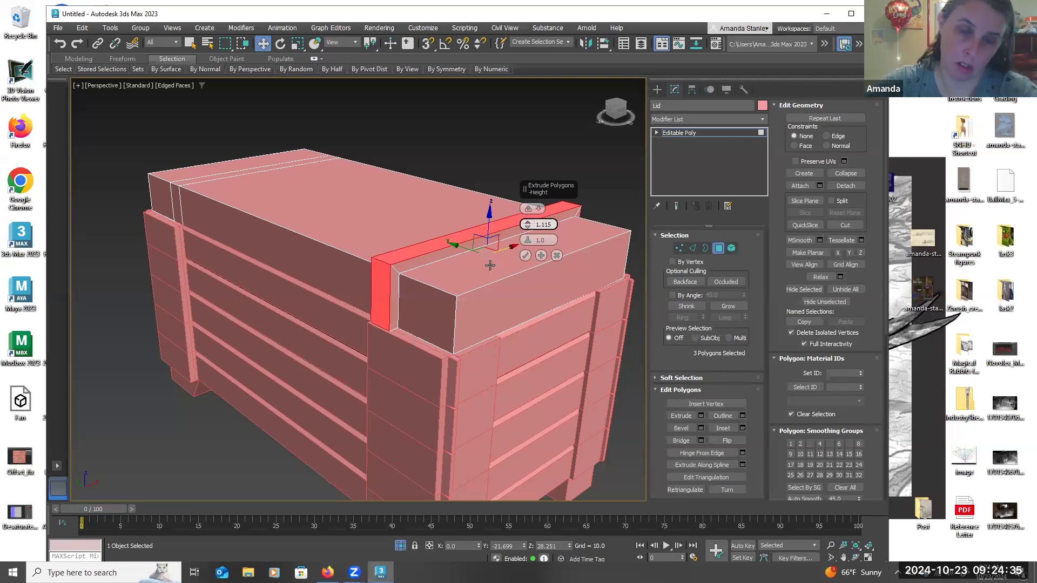
middle_click_drag(486, 316, 394, 319, "alt")
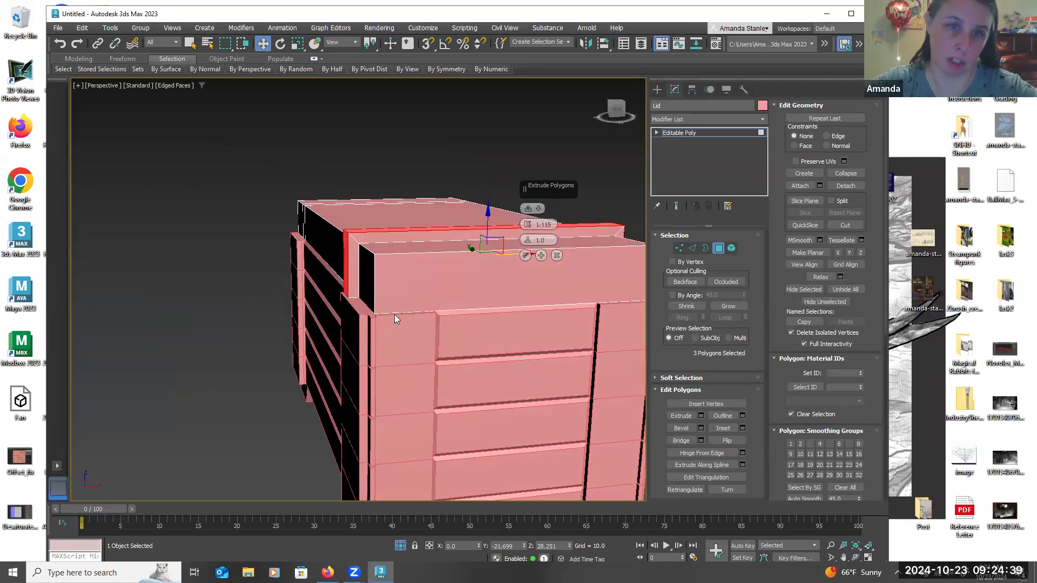
right_click(527, 226)
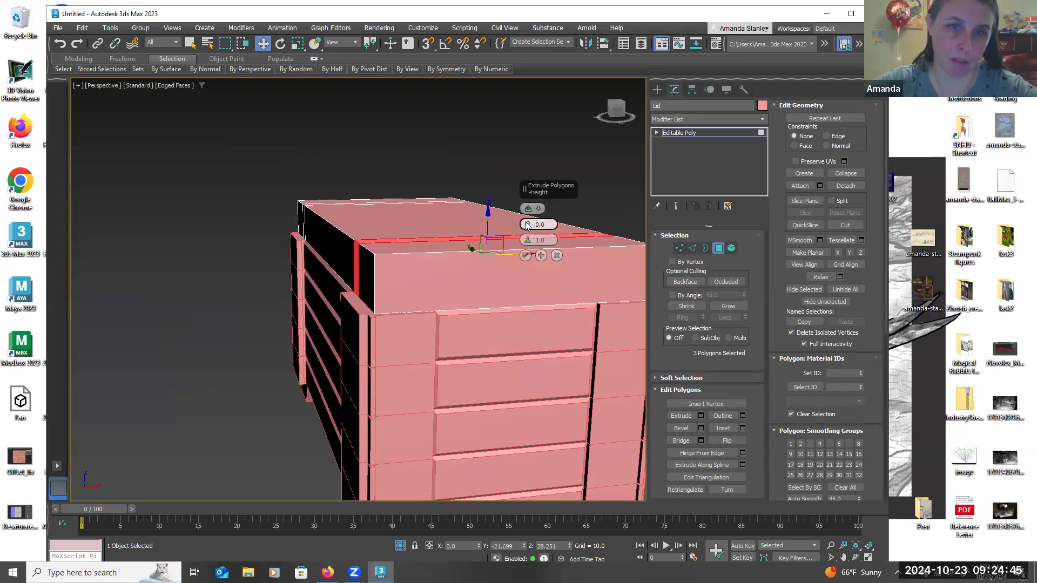
left_click_drag(527, 224, 527, 216)
right_click(527, 226)
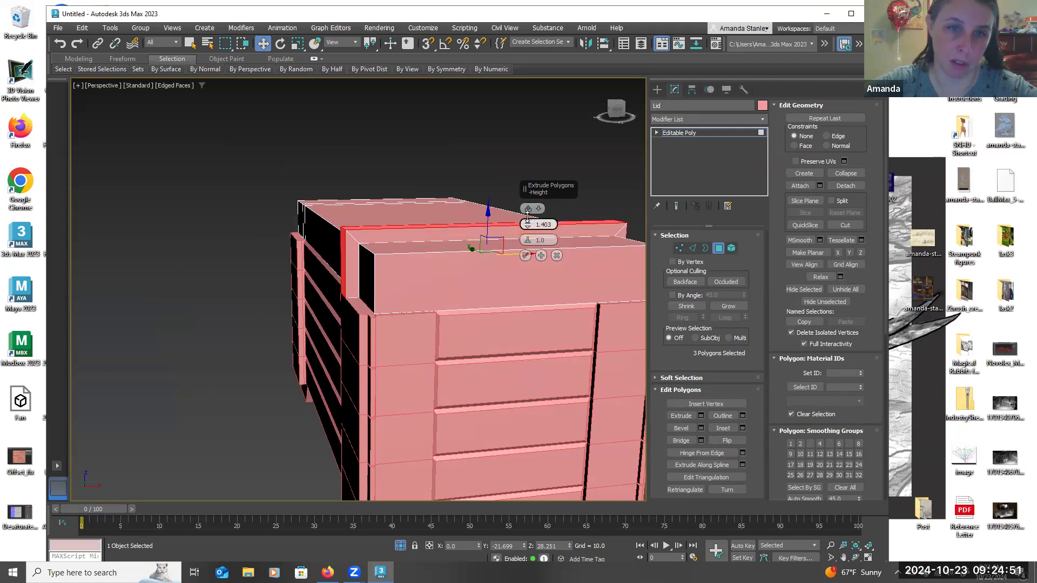
left_click(525, 256)
Select the three polygons of the narrow band near the Lid's other end, on its top, front and back
middle_click_drag(475, 275, 537, 299, "alt")
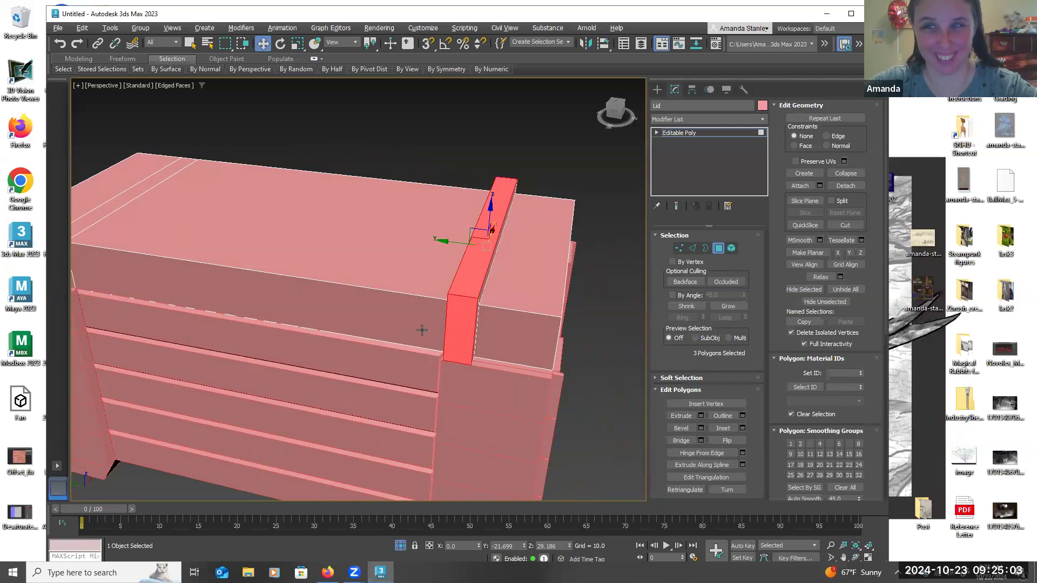
middle_click_drag(398, 334, 433, 317, "alt")
scroll(433, 317, "down", 5)
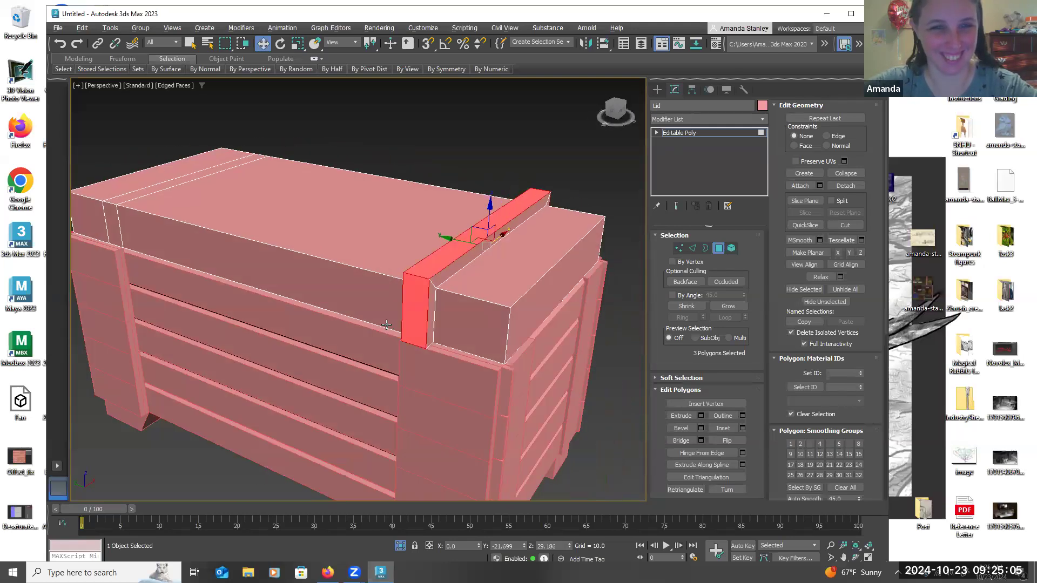
scroll(440, 303, "up", 3)
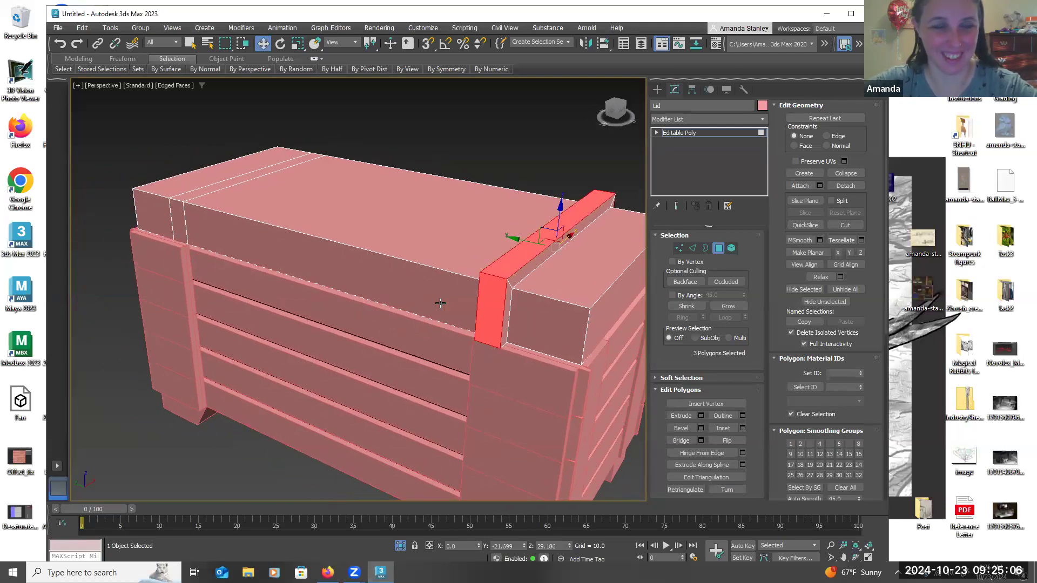
left_click(247, 177)
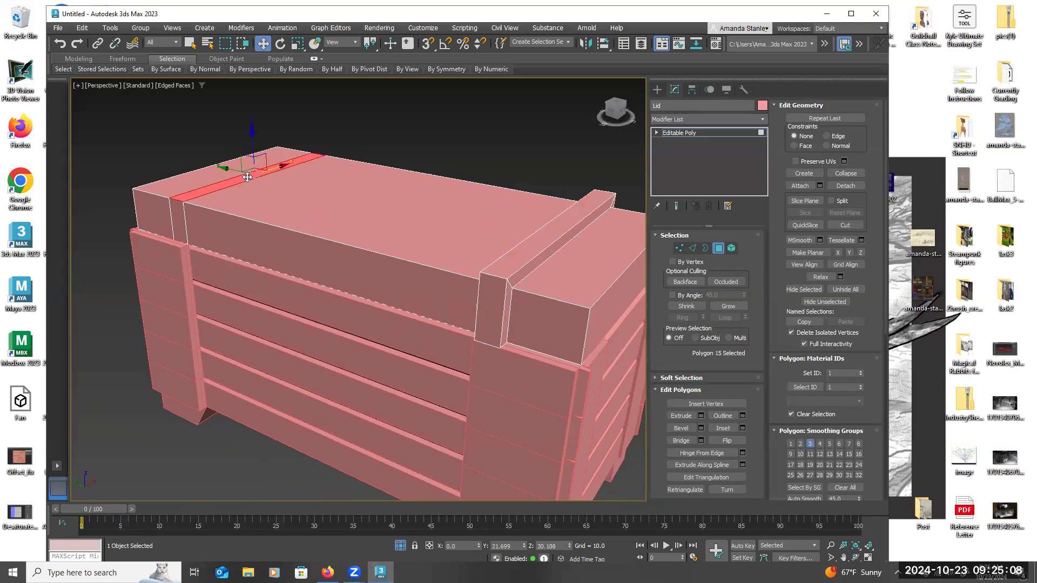
left_click(180, 207, "ctrl")
middle_click_drag(302, 227, 410, 271, "alt")
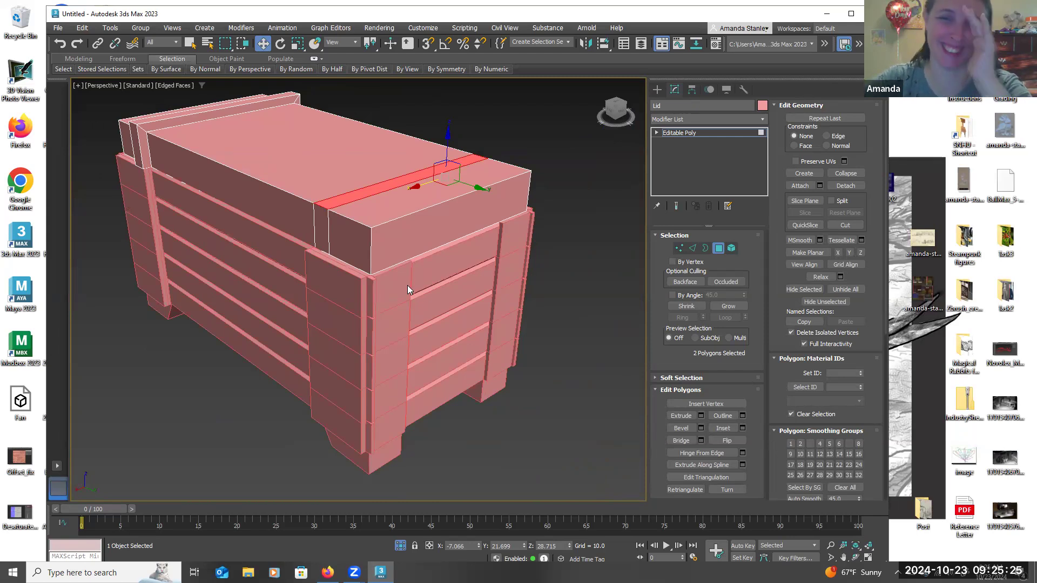
left_click(321, 223, "ctrl")
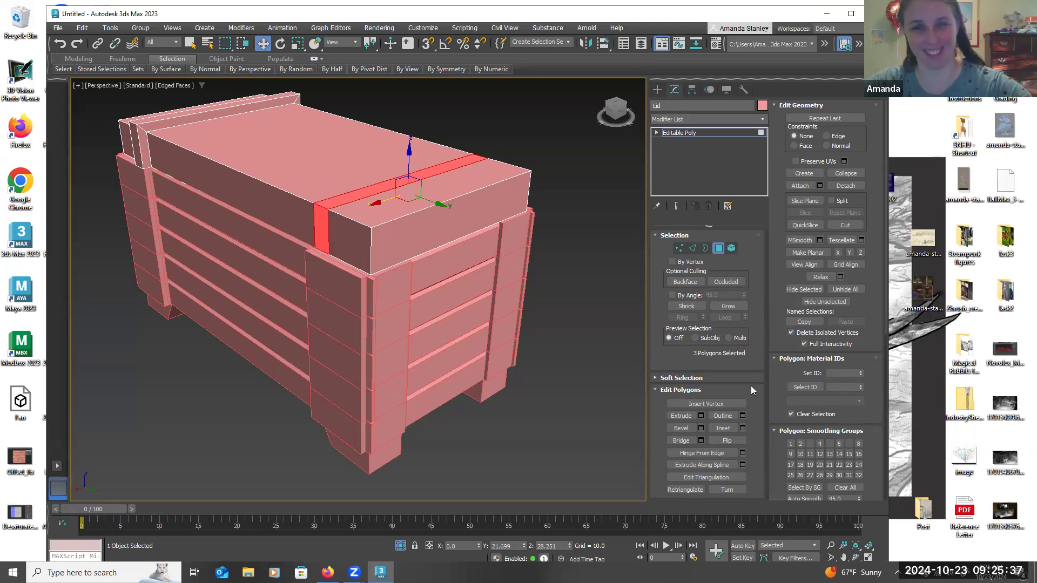
Extrude the selected band polygons by 1.403 to form the second raised strap, and clear the polygon selection
left_click(701, 416)
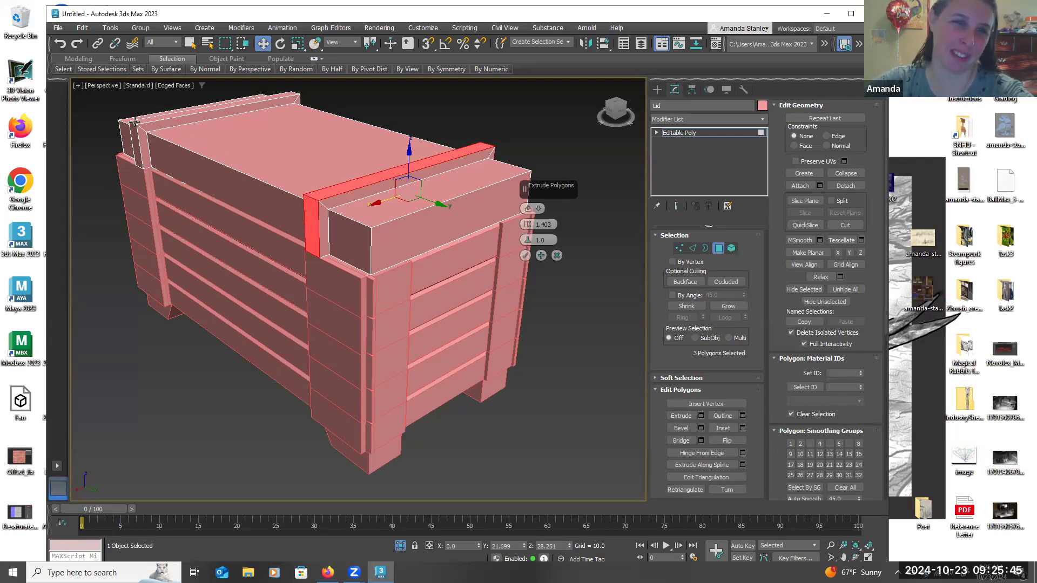
left_click(525, 256)
mouse_move(510, 318)
middle_mouse_down("alt")
mouse_move(550, 304)
mouse_move(517, 307)
middle_mouse_up("alt")
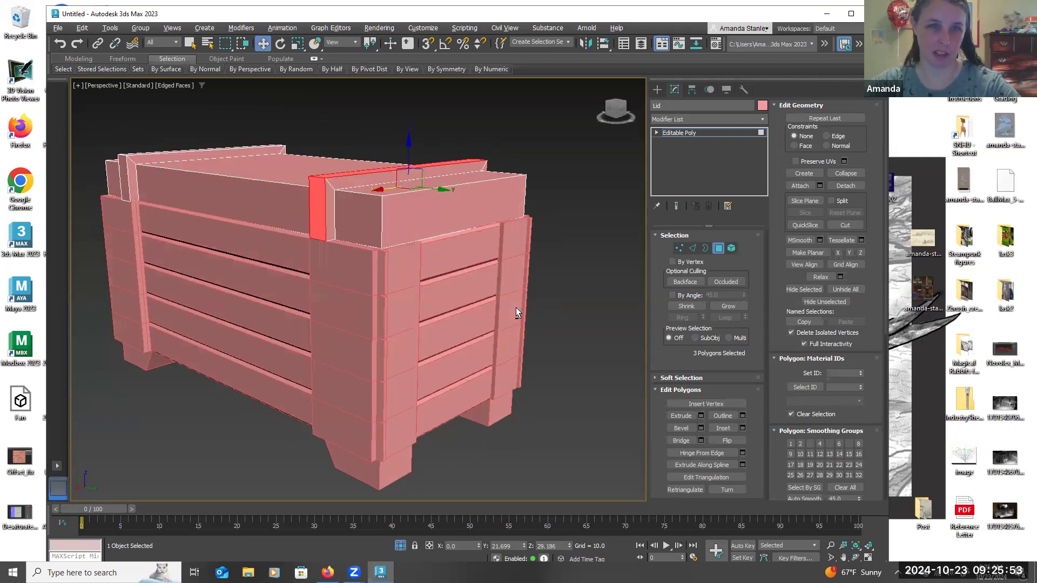
scroll(322, 248, "up", 2)
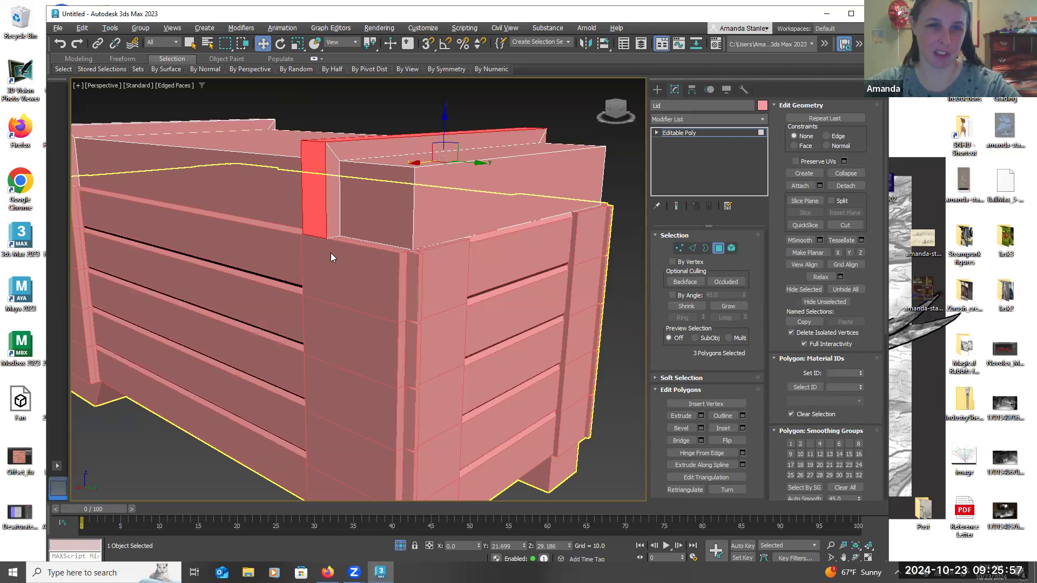
scroll(331, 252, "down", 2)
middle_click_drag(409, 251, 588, 290, "alt")
left_click(562, 283)
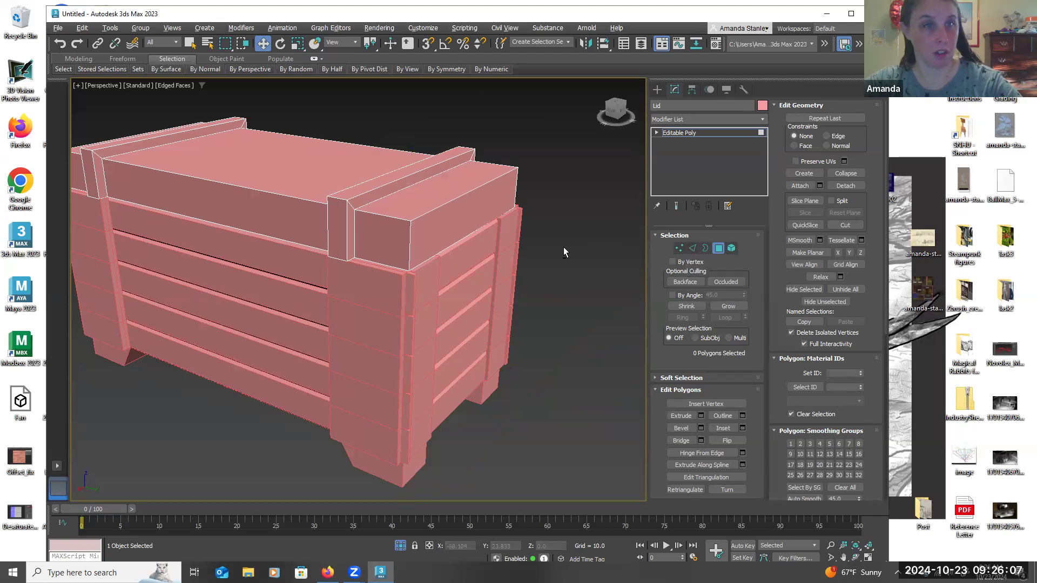
middle_click_drag(562, 247, 563, 248, "alt")
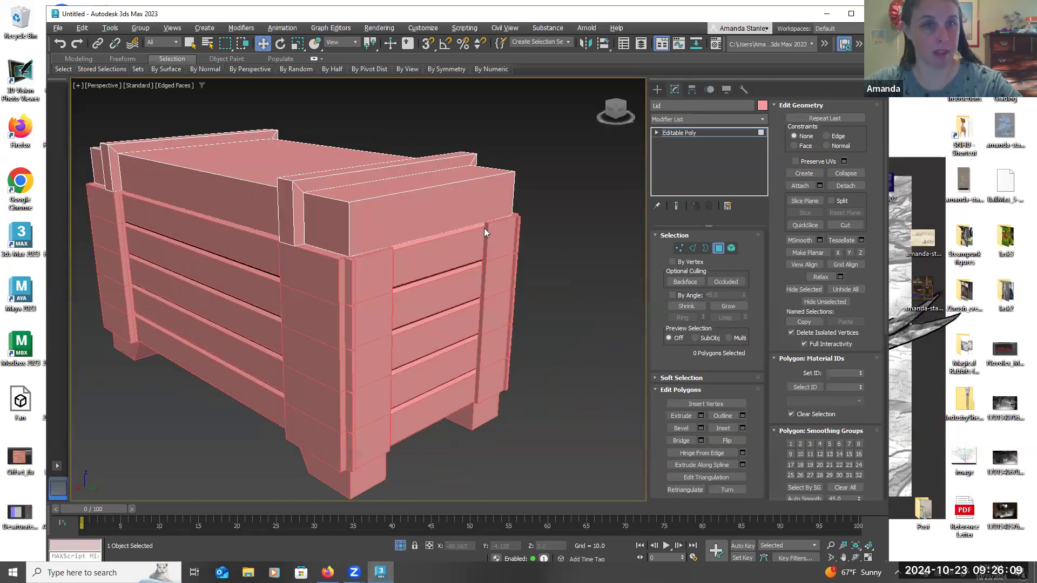
Select the short edge where the second strap's top face meets its side face at the Lid's long side
left_click(691, 249)
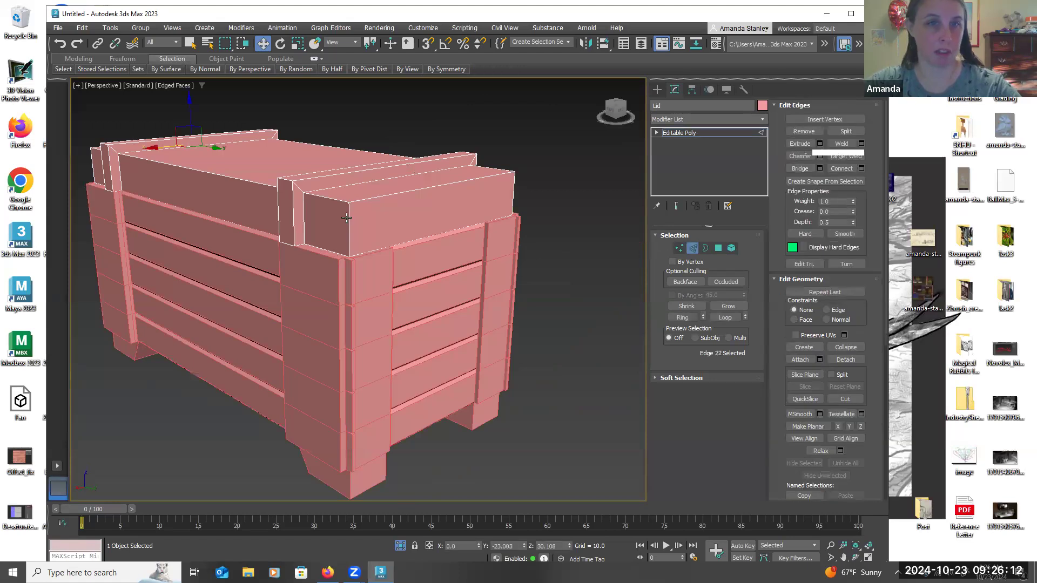
left_click(284, 180)
middle_click_drag(339, 256, 340, 211, "alt")
scroll(343, 208, "up", 5)
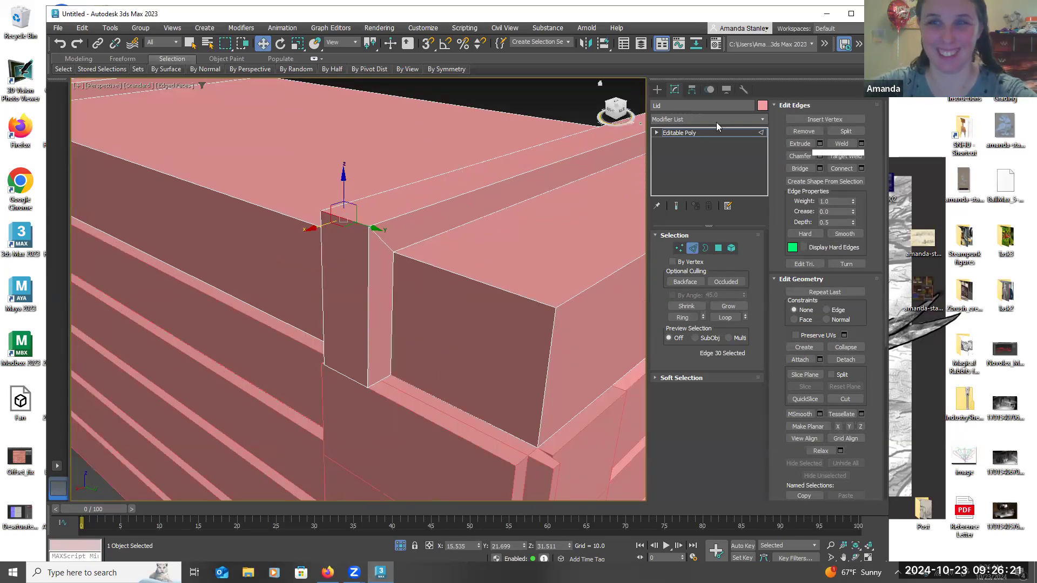
left_click(820, 156)
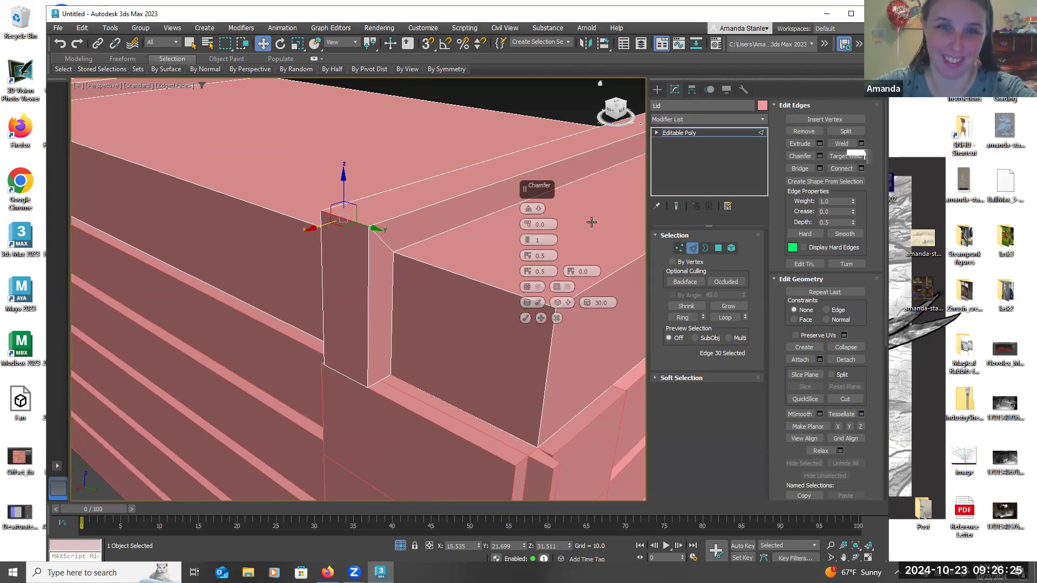
mouse_move(528, 256)
left_mouse_down()
mouse_move(528, 245)
mouse_move(531, 271)
left_mouse_up()
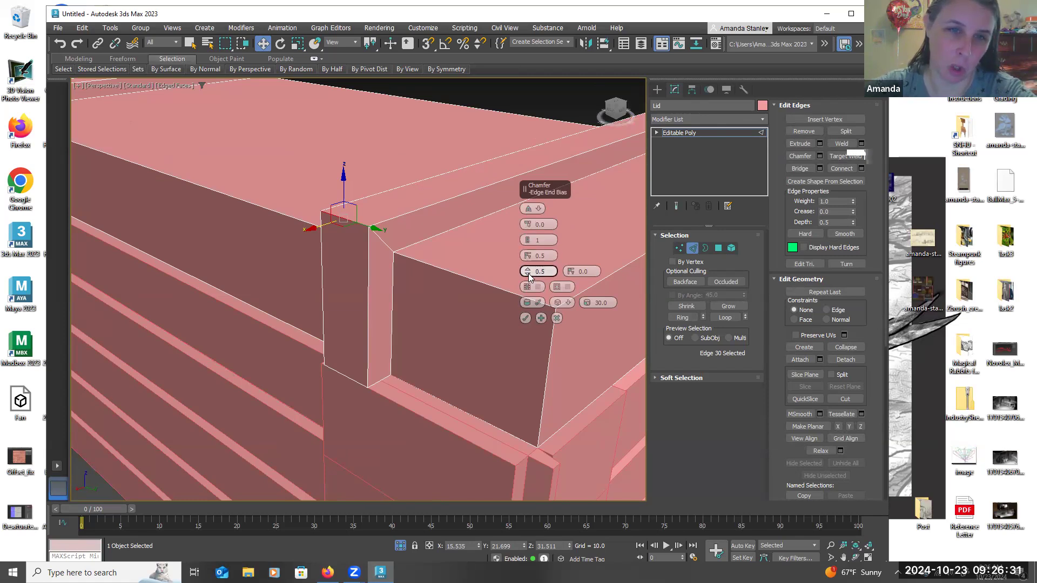
left_click_drag(528, 267, 528, 273)
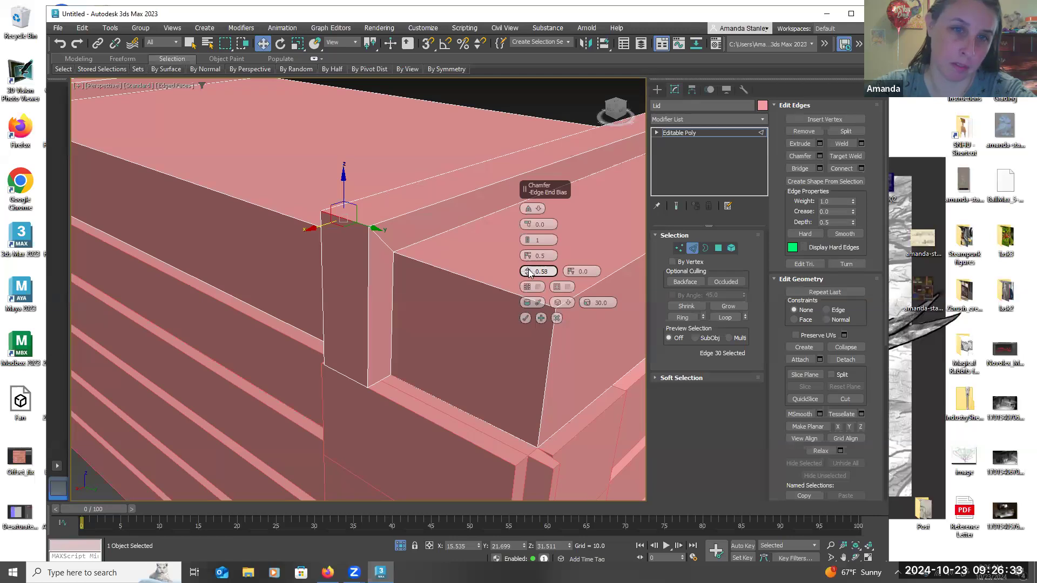
left_click_drag(528, 225, 535, 228)
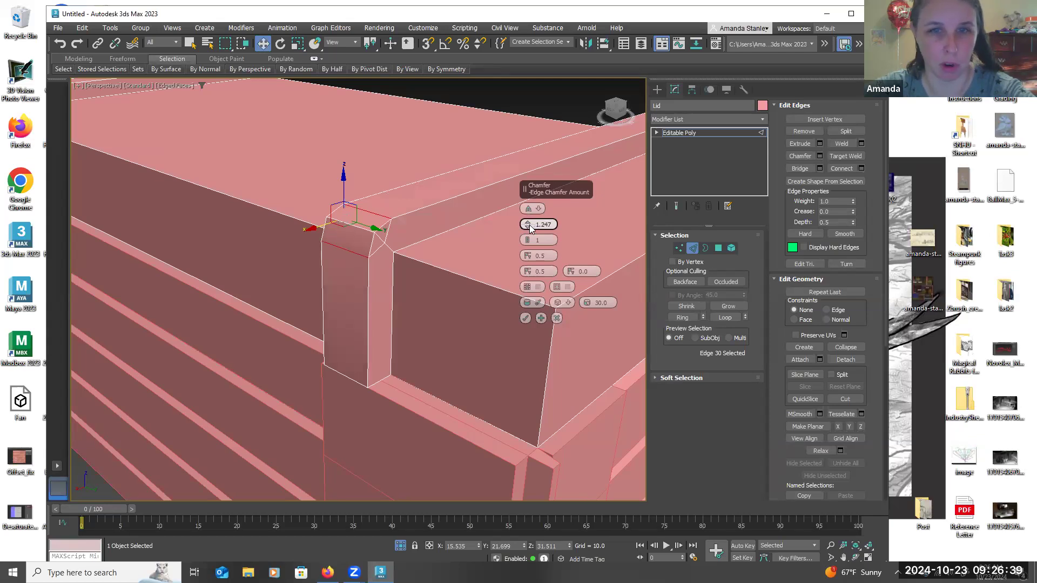
right_click(529, 224)
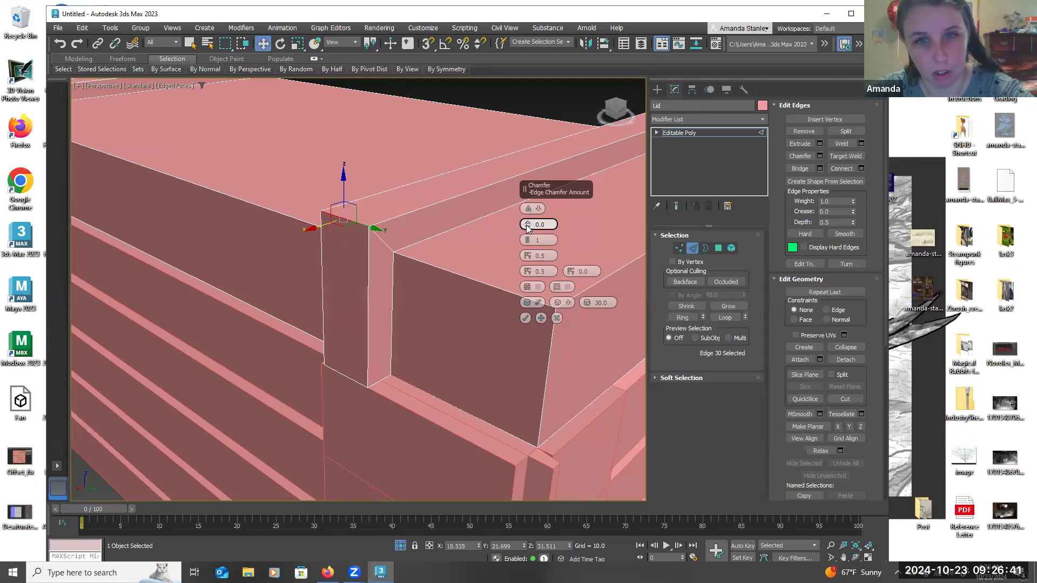
left_click(538, 208)
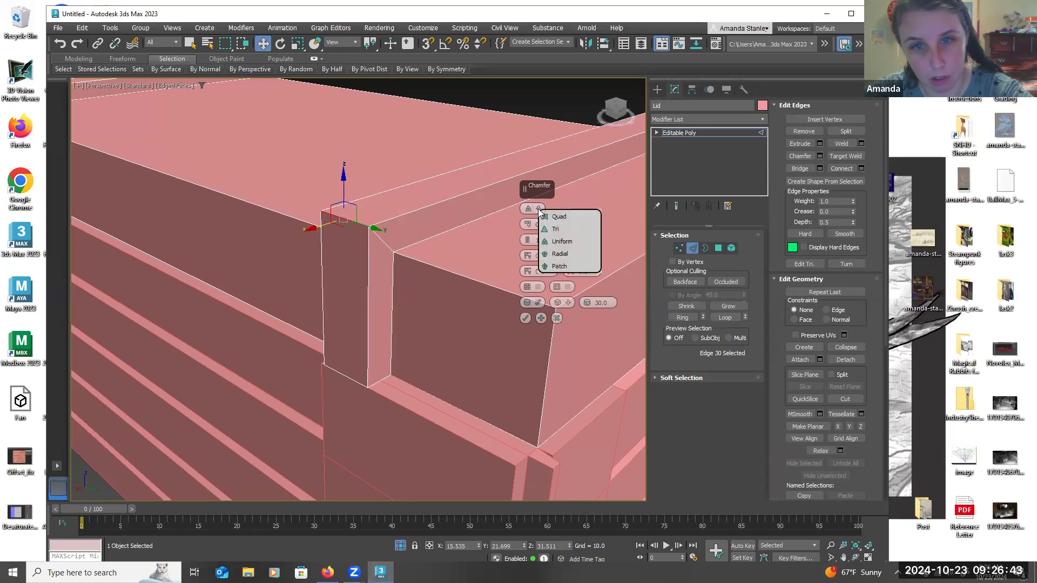
left_click(556, 217)
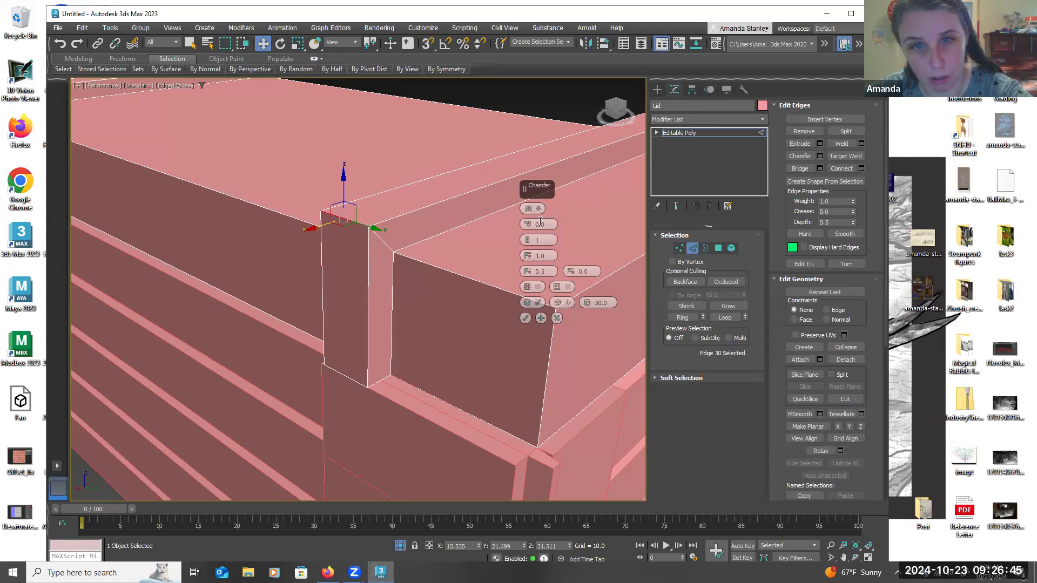
left_click_drag(528, 225, 528, 223)
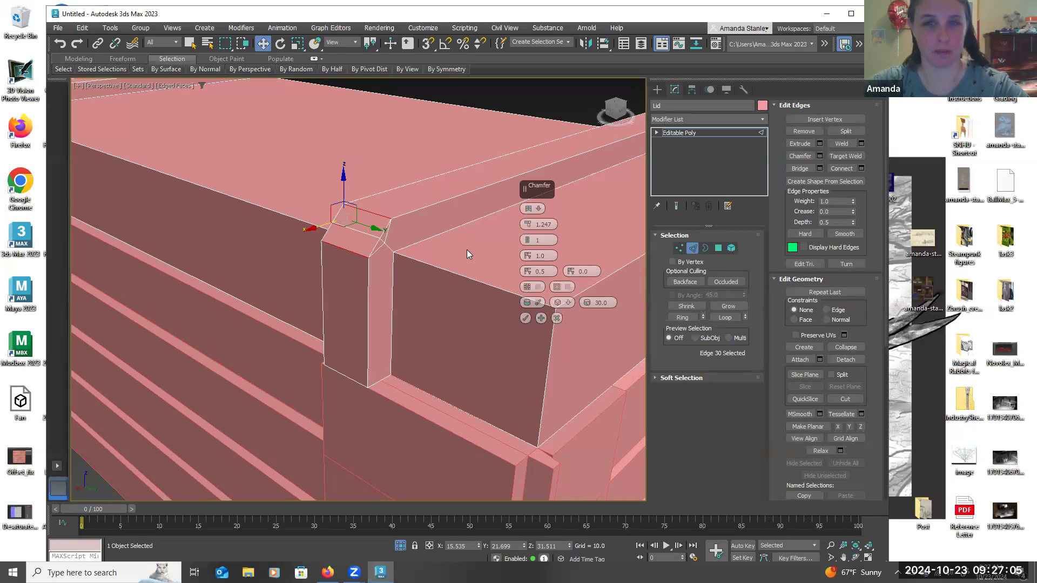
left_click_drag(528, 275, 528, 242)
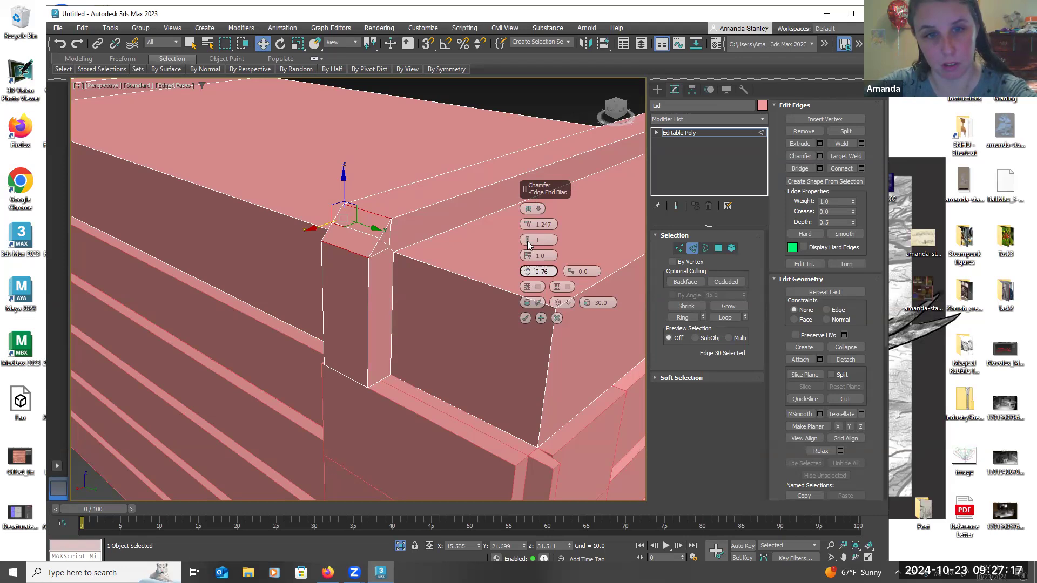
left_click_drag(527, 241, 528, 240)
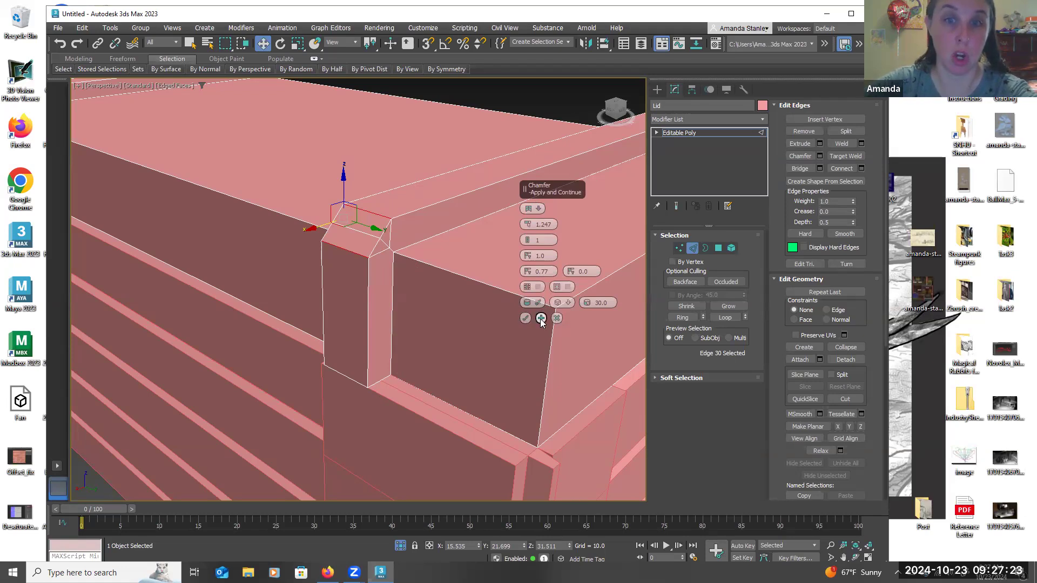
left_click(556, 318)
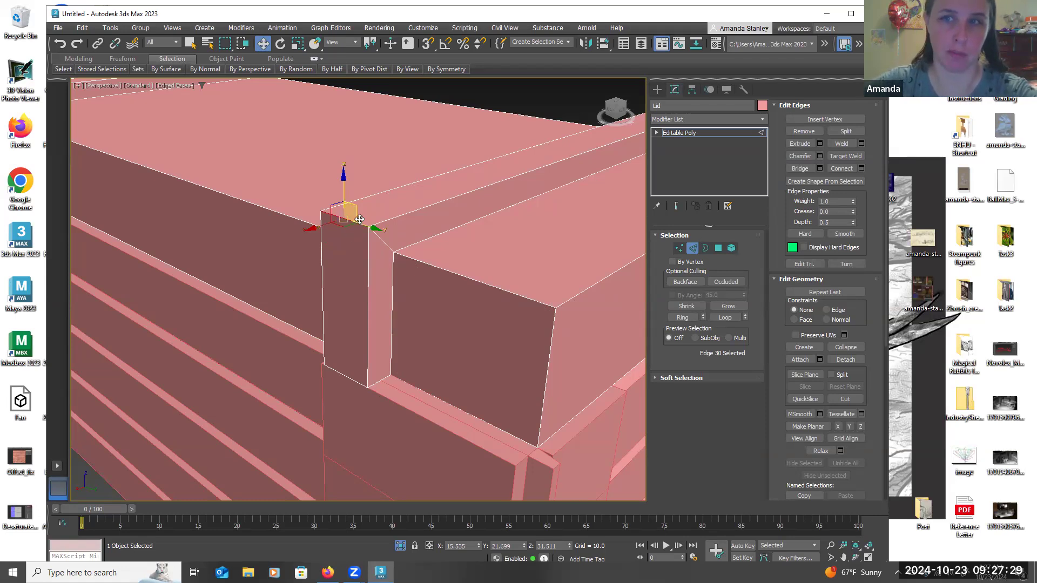
Chamfer the strap's selected short corner edge freehand with the Chamfer tool, making a small sloped face
left_click(799, 156)
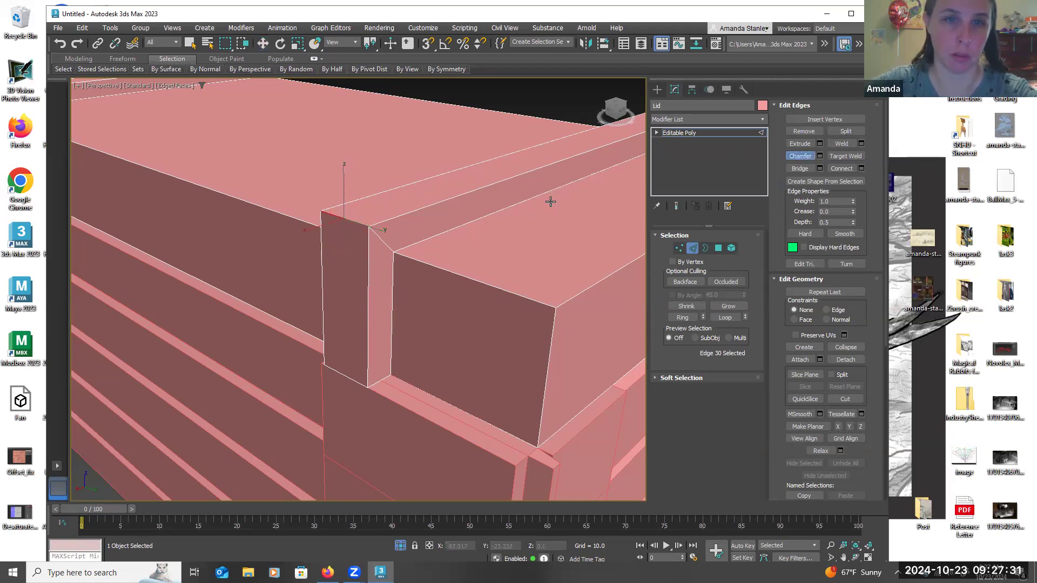
left_click_drag(351, 224, 353, 218)
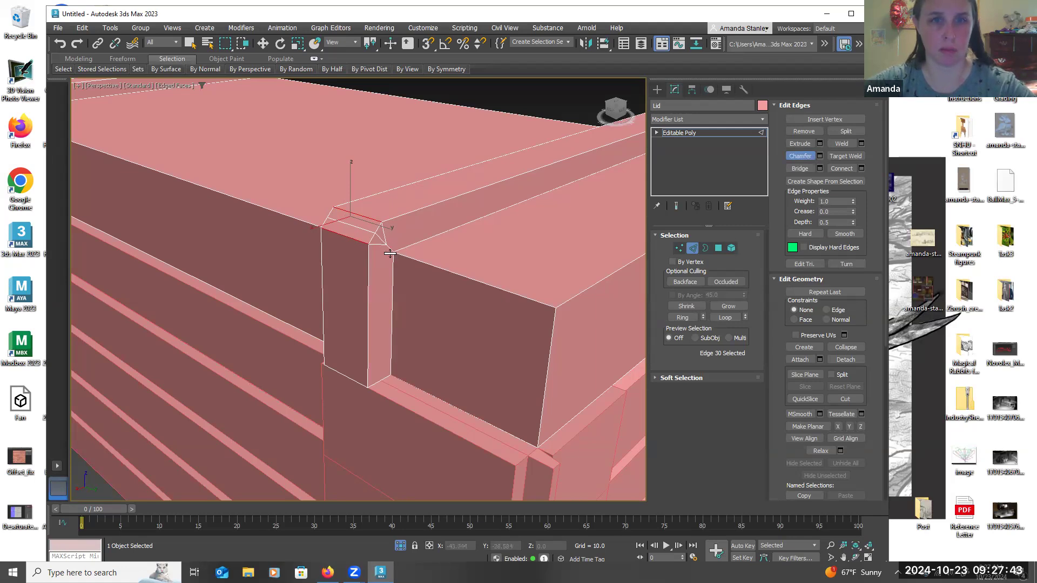
mouse_move(434, 253)
middle_mouse_down("alt")
mouse_move(384, 234)
mouse_move(421, 231)
mouse_move(429, 245)
mouse_move(458, 250)
mouse_move(420, 245)
middle_mouse_up("alt")
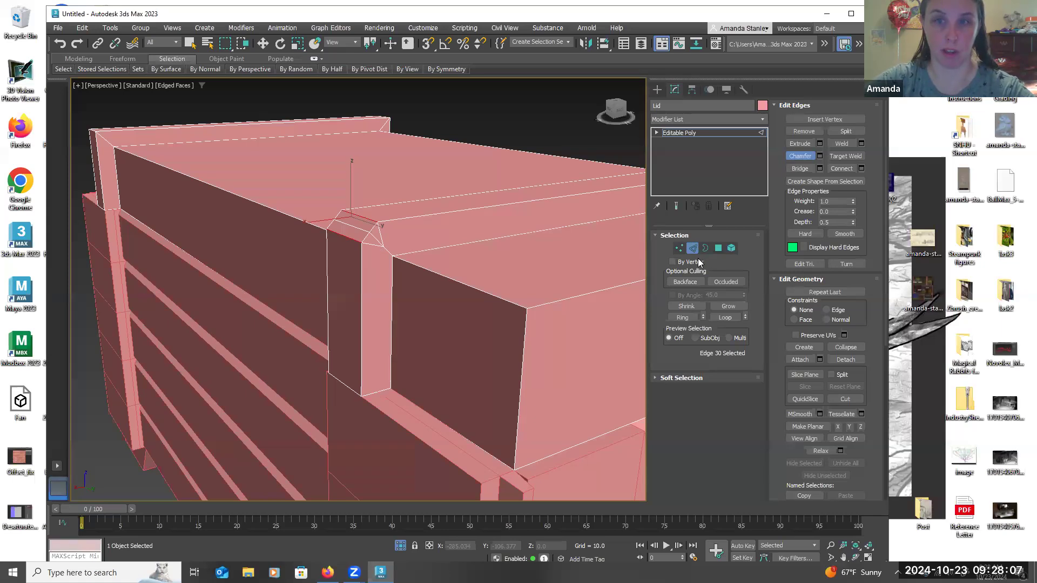
Examine the small edges and vertices at the chamfered strap corner, leaving the Chamfer tool and clearing the edge selection
left_click(397, 250)
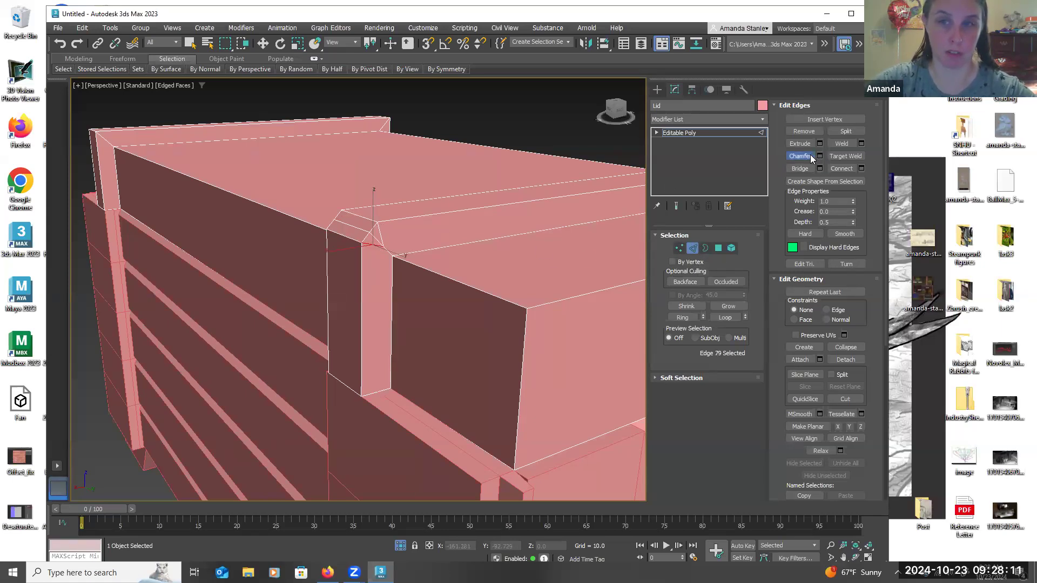
key("w")
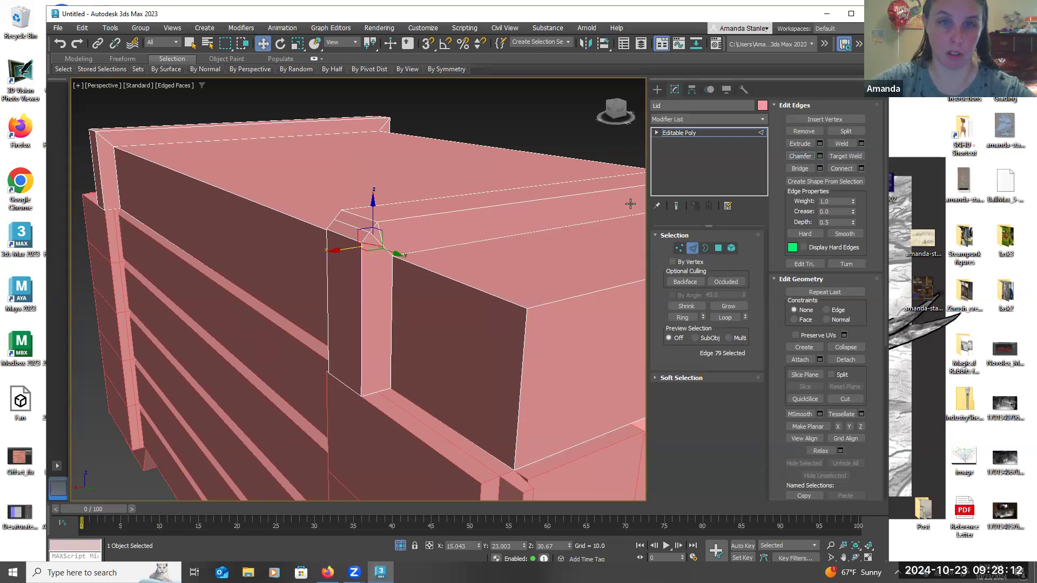
left_click(384, 233, "ctrl")
left_click(507, 244)
key("1")
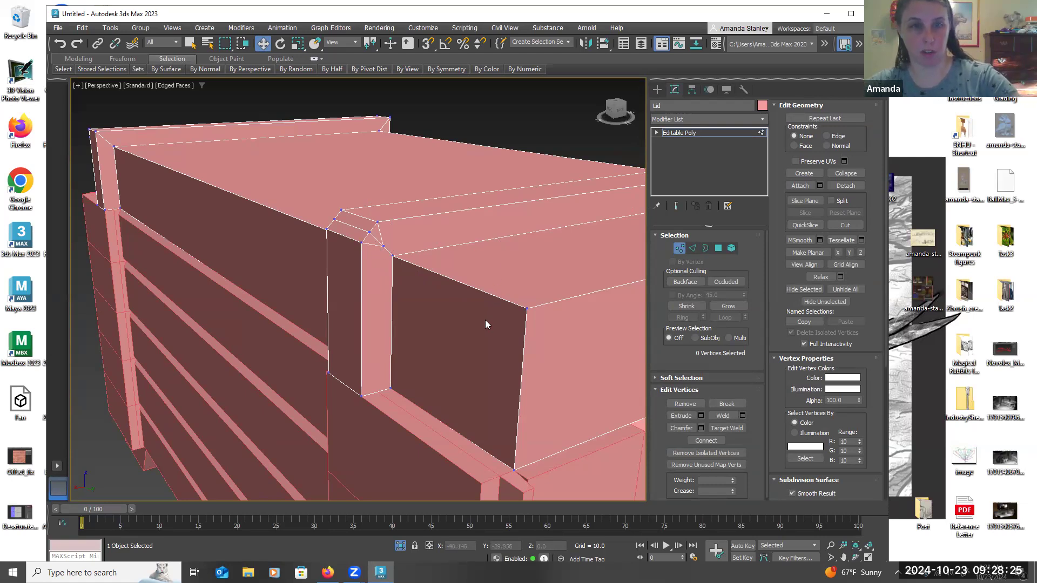
left_click(693, 248)
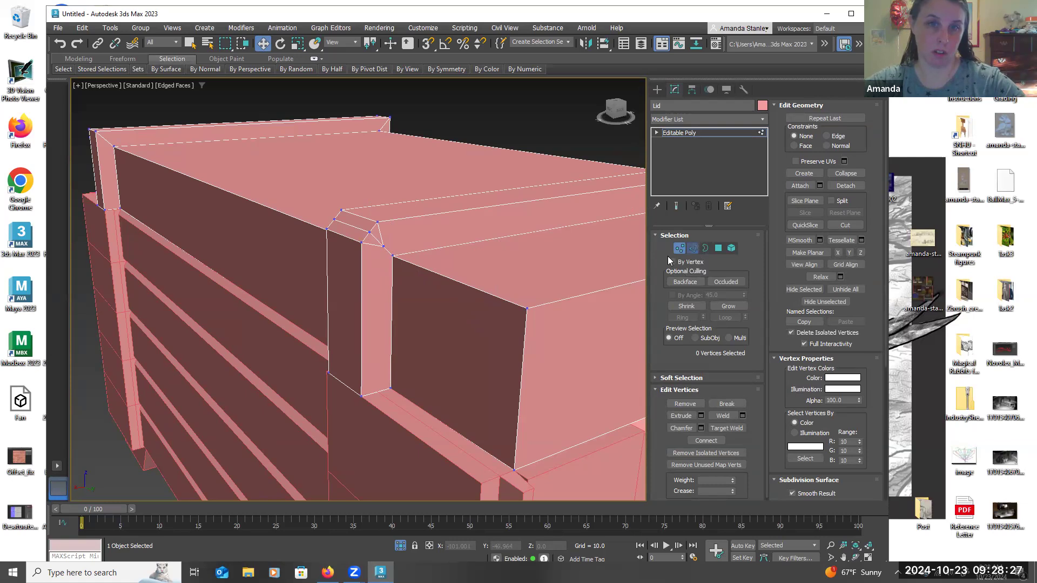
Replace the stray edges at the second strap's chamfered corner by connecting its lower and upper chamfer vertices to the adjacent Lid corner vertex
left_click(514, 314)
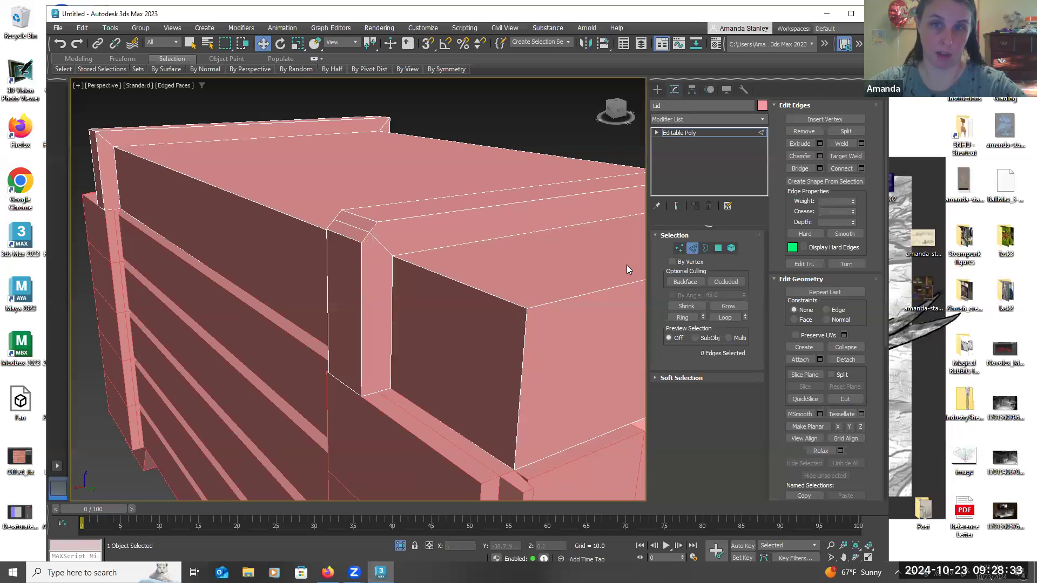
left_click(678, 249)
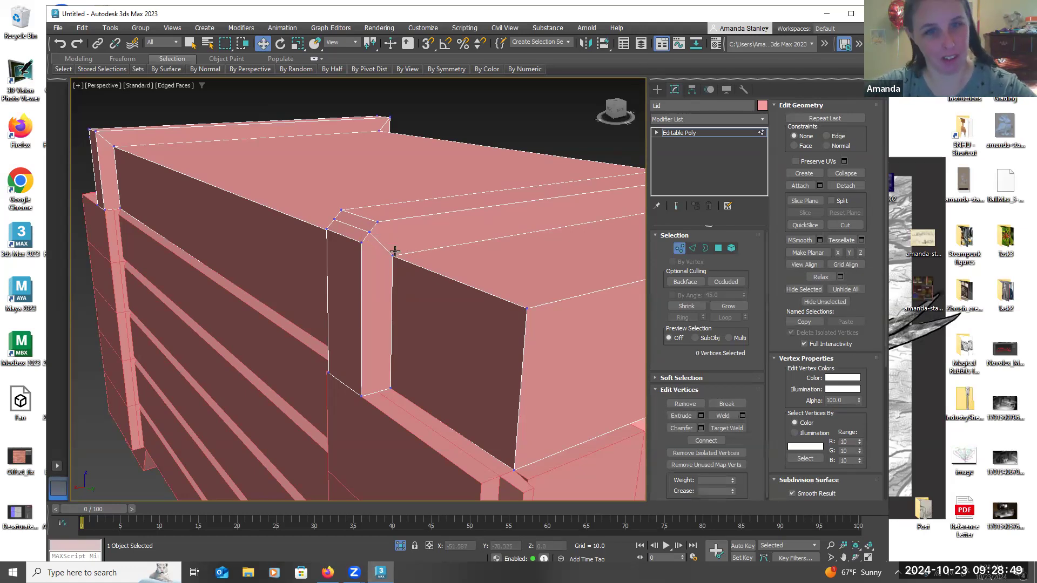
left_click(361, 243)
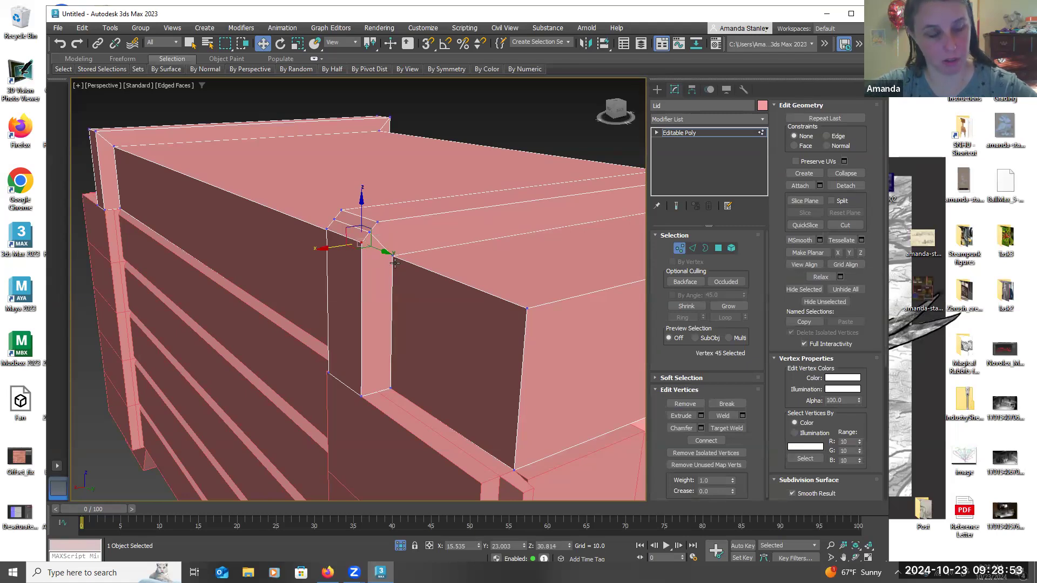
left_click(393, 255, "ctrl")
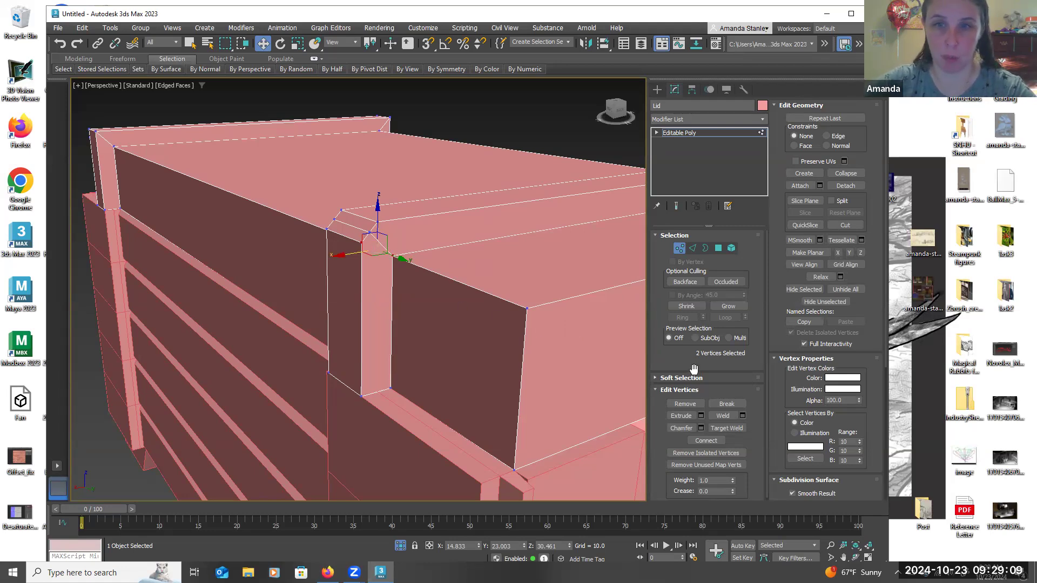
left_click(707, 440)
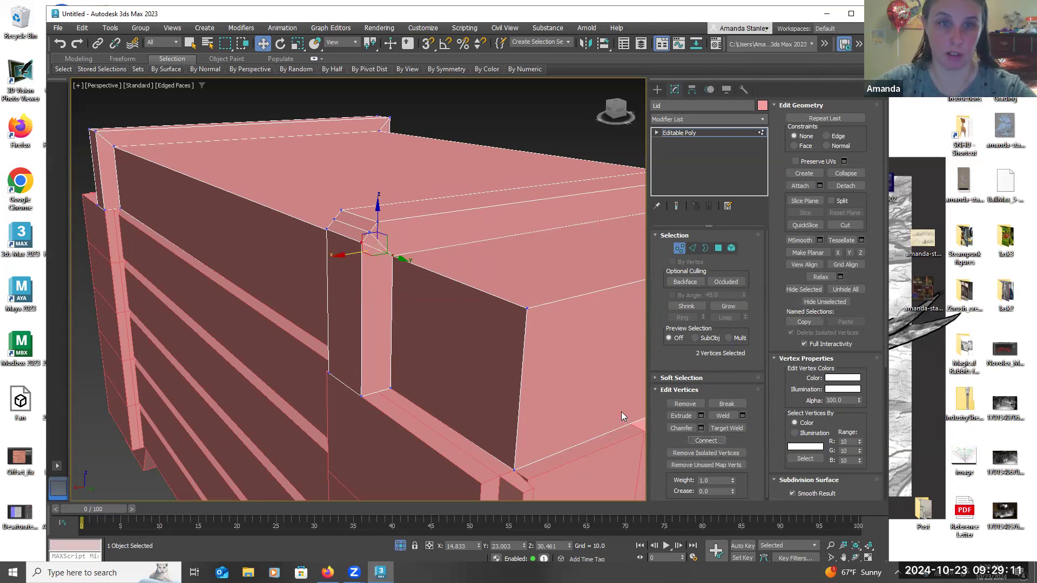
left_click(378, 221)
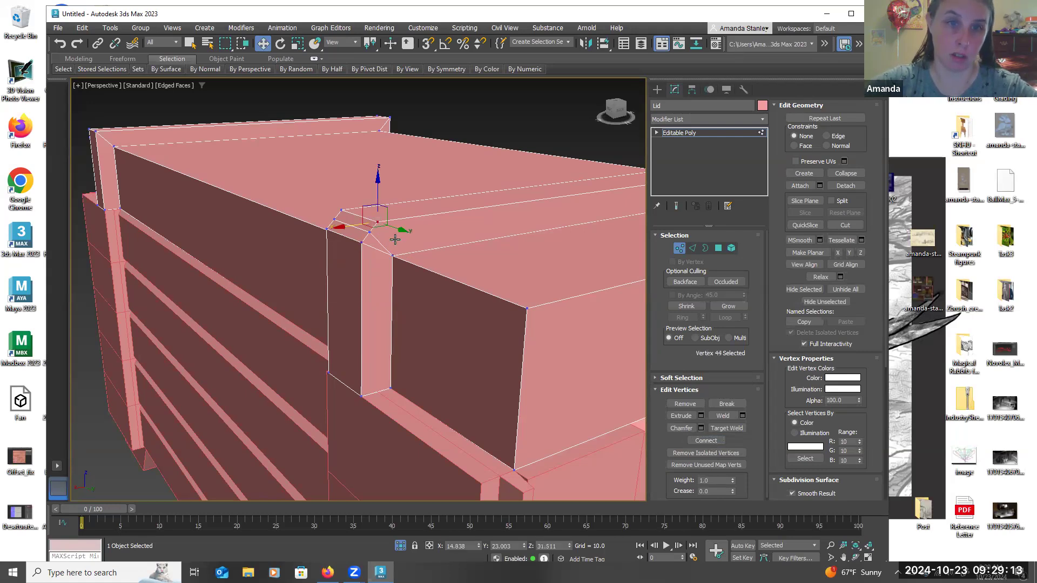
left_click(393, 256, "ctrl")
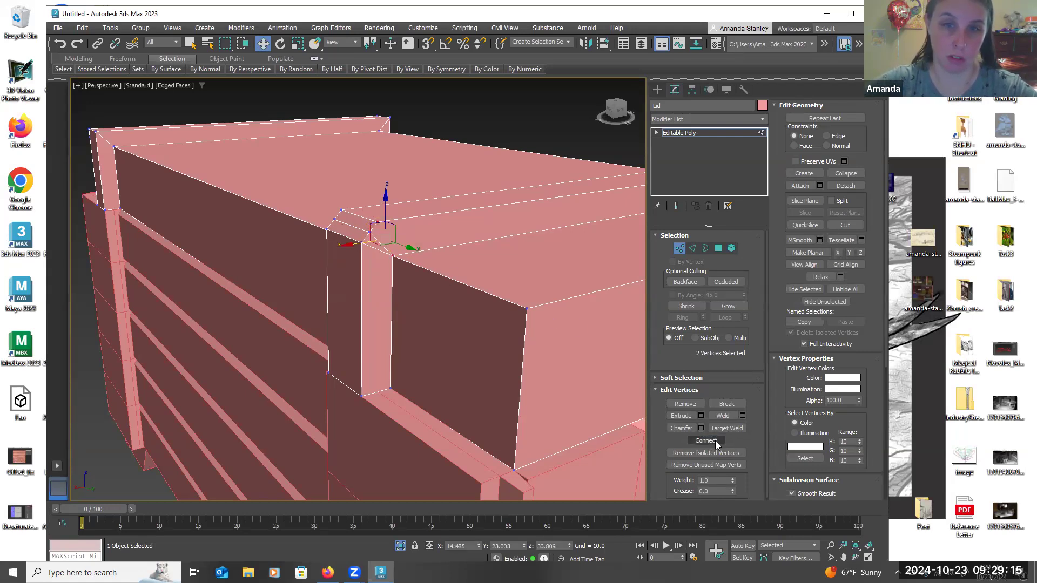
Remove the leftover middle edge between the chamfer and the adjacent Lid corner vertex, keeping the two outer connecting edges
left_click(692, 248)
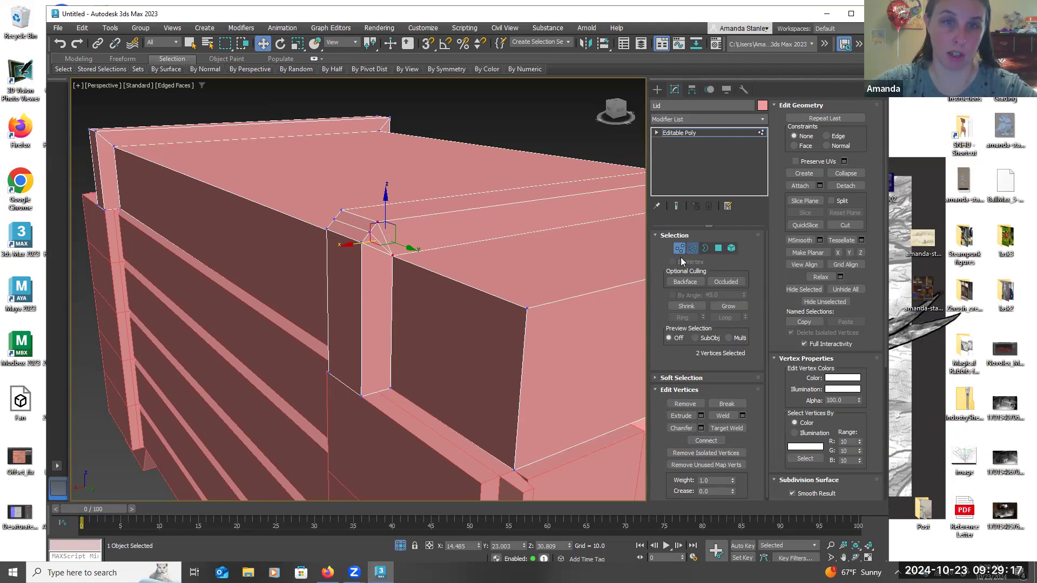
left_click(380, 238)
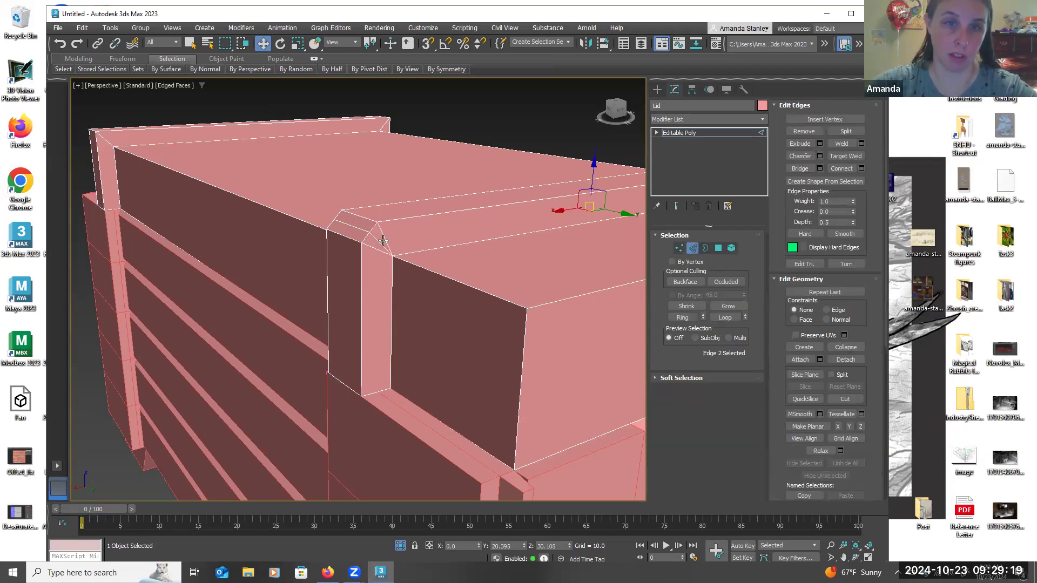
left_click(389, 247)
left_click(466, 295)
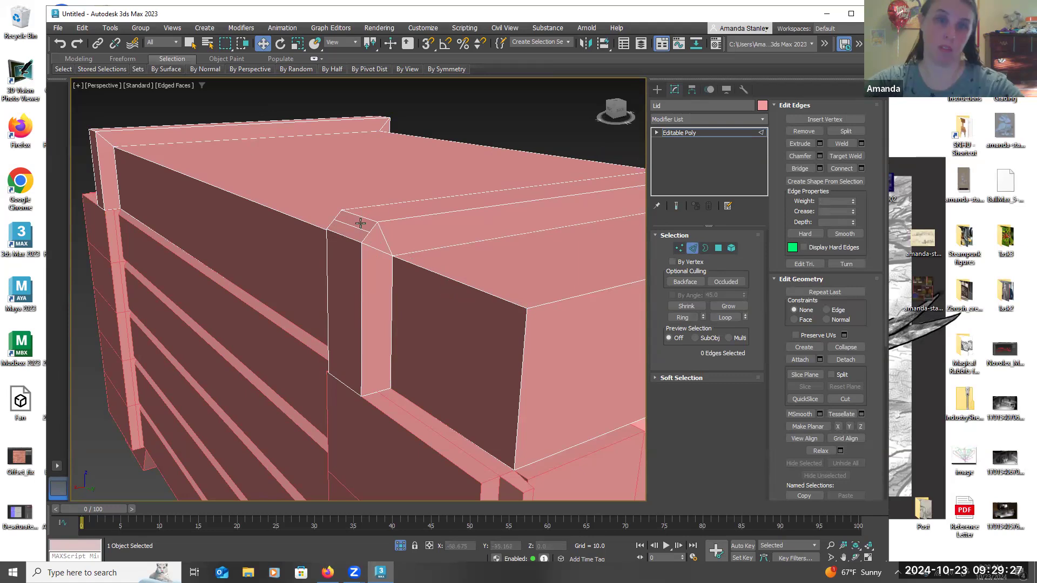
Remove the two small stray edges at the same chamfered corner on the strap's opposite side face
scroll(413, 336, "up", 5)
middle_click_drag(462, 352, 515, 219)
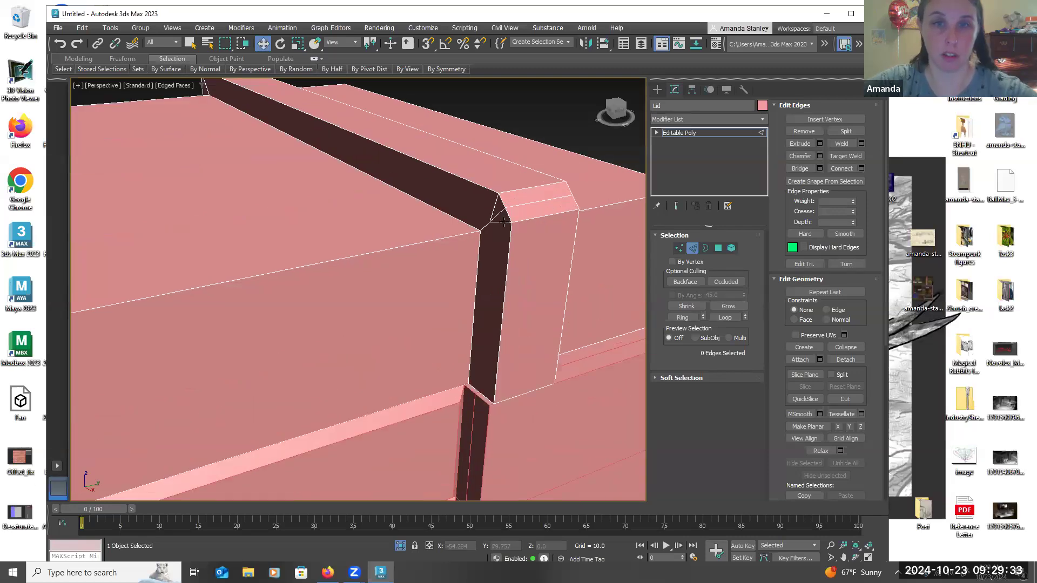
left_click(504, 221)
left_click(495, 208, "ctrl")
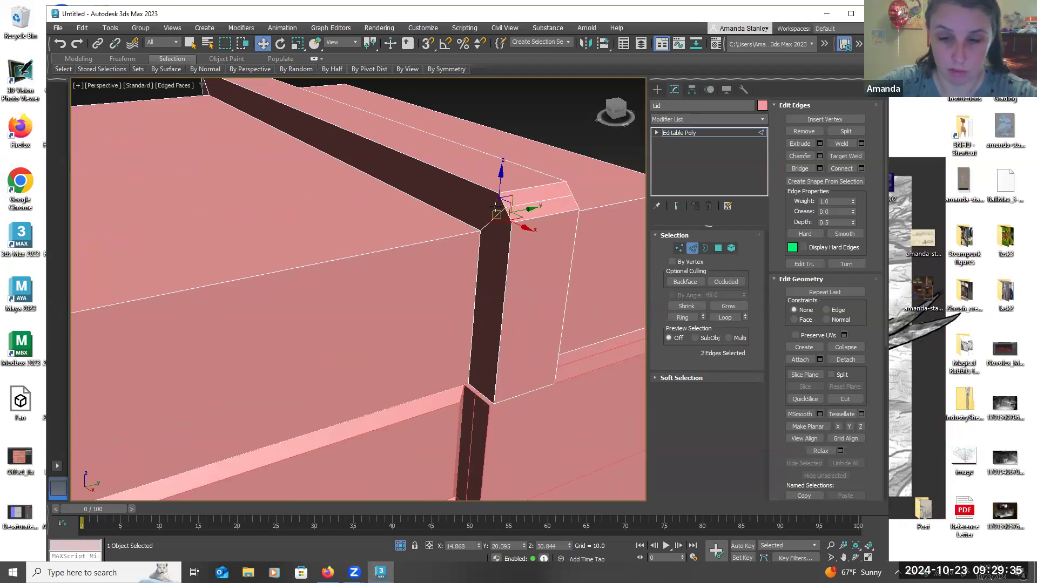
left_click(495, 208)
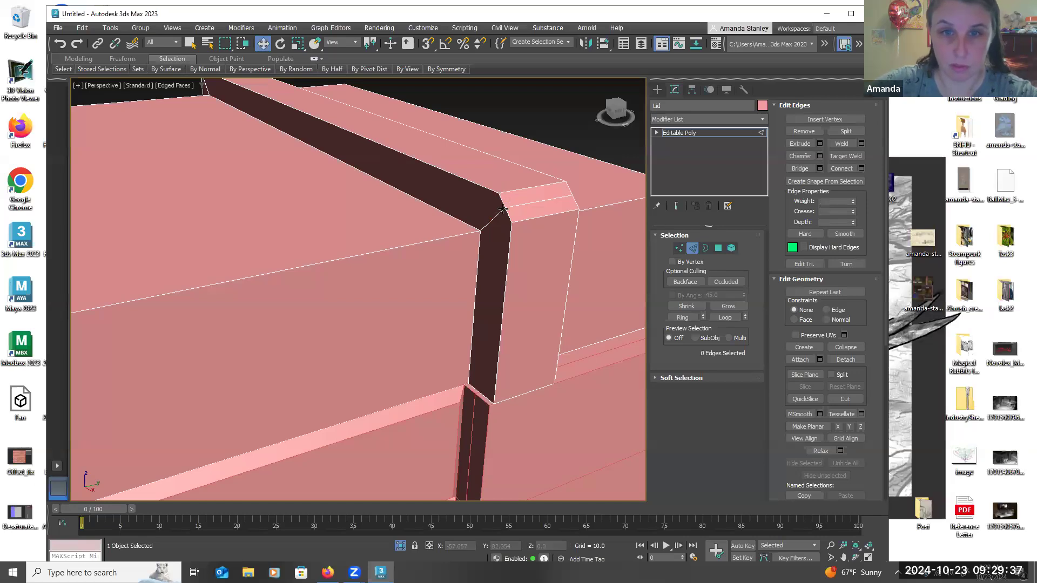
Connect the upper and lower chamfer vertices on this side face to the adjacent Lid corner vertex
left_click(679, 248)
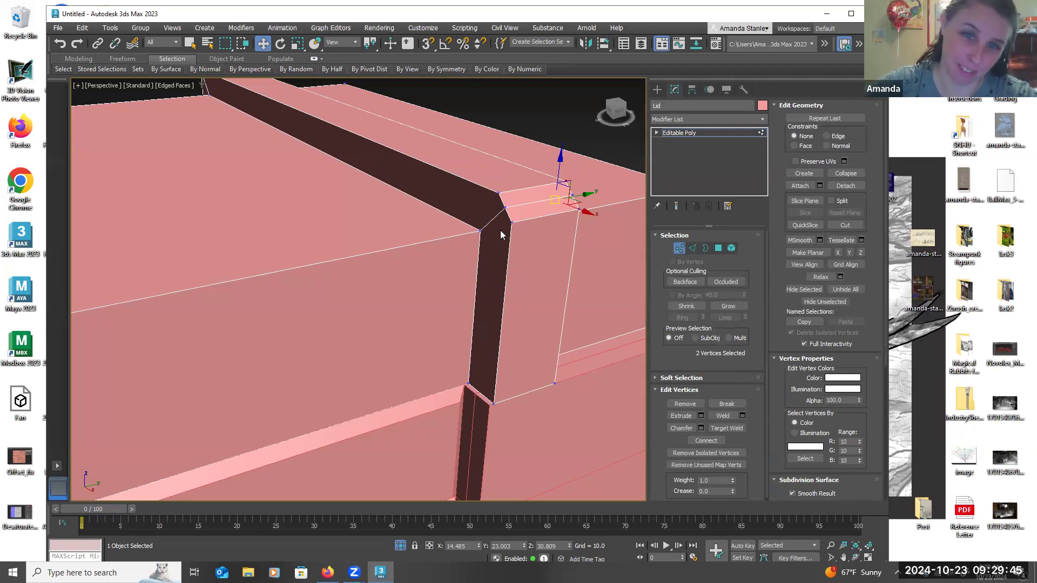
left_click(500, 195)
left_click(505, 207, "ctrl")
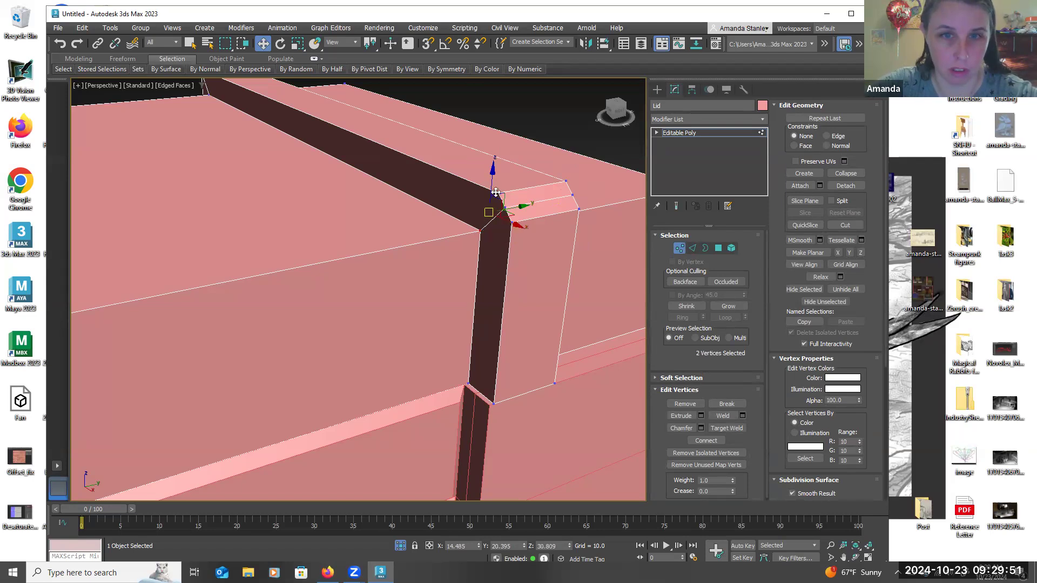
left_click(708, 441)
left_click(524, 253)
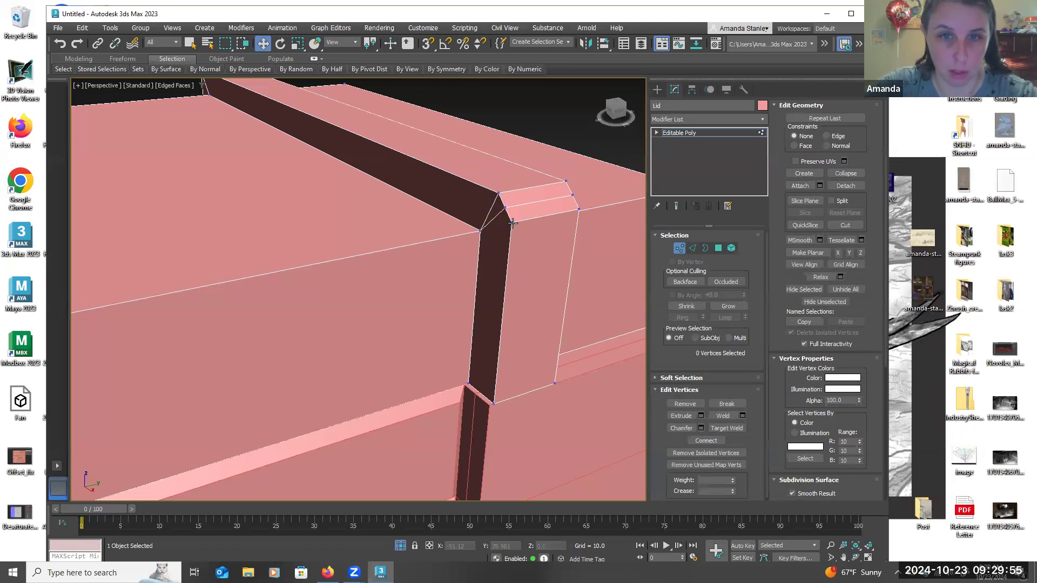
left_click_drag(489, 186, 513, 216)
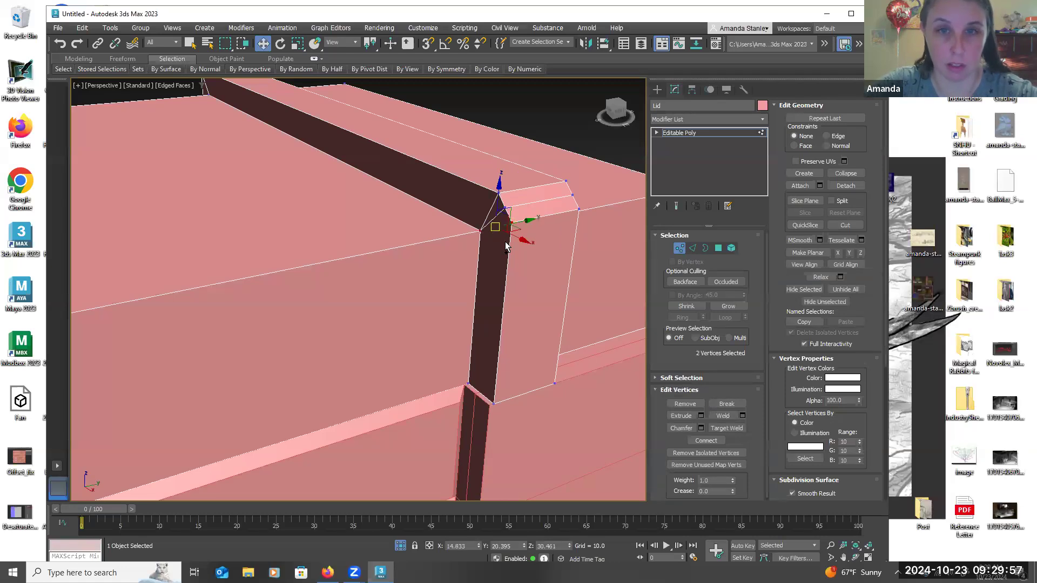
left_click(716, 440)
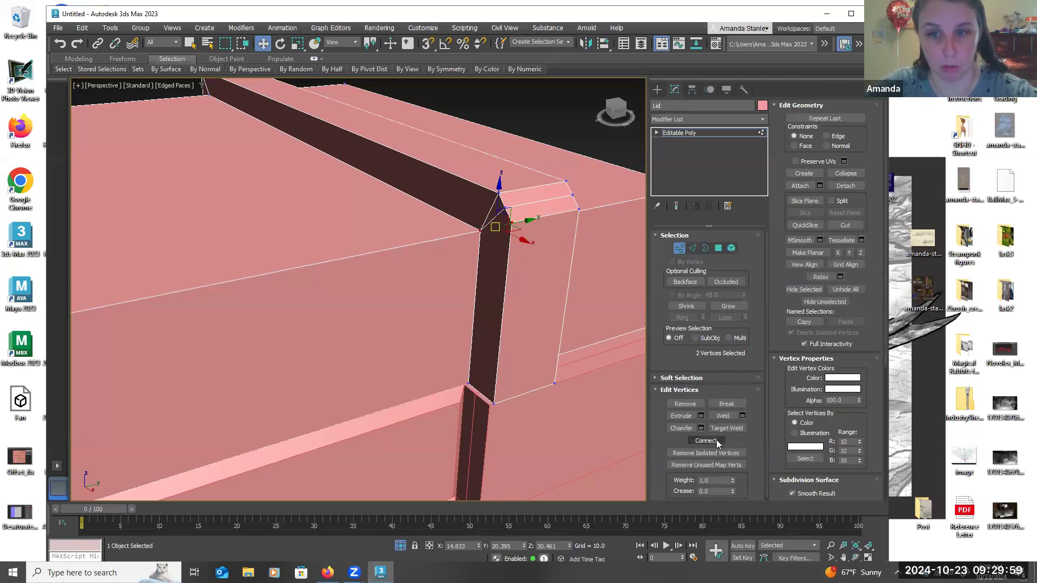
Remove the middle edge running from the chamfer to the Lid corner vertex on this side face
left_click(693, 248)
left_click(507, 213)
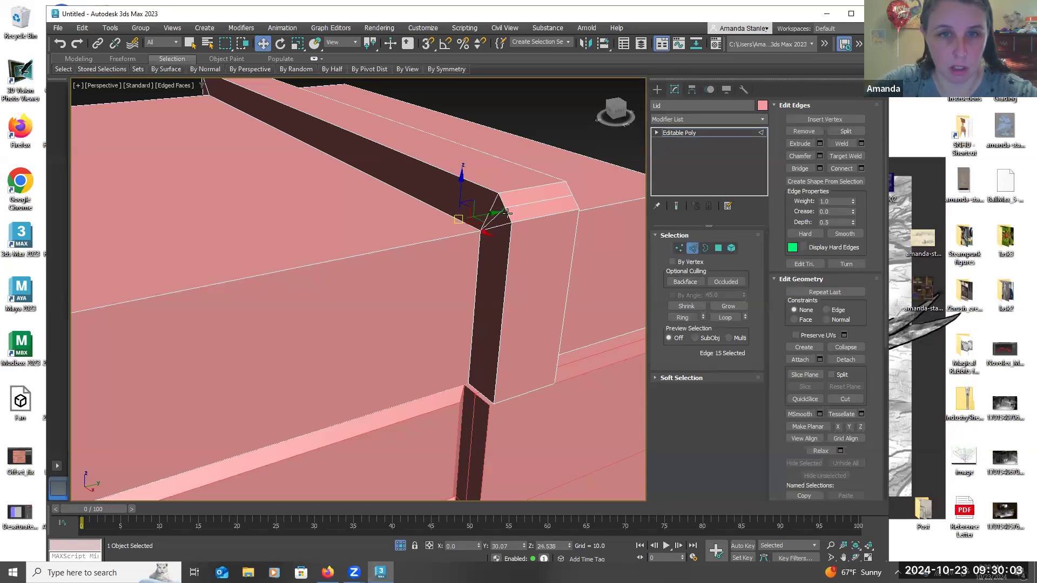
left_click(495, 217)
left_click(531, 230)
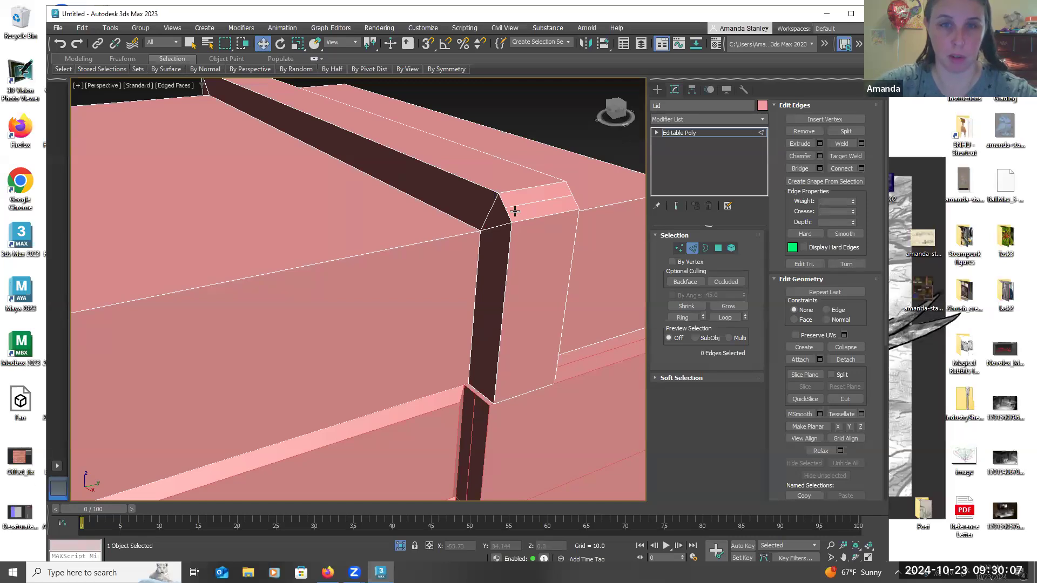
Chamfer the short top corner edge at the same strap's other end, on the Lid's opposite long side, making a small sloped face freehand
middle_click_drag(526, 267, 527, 297, "alt")
scroll(520, 252, "down", 3)
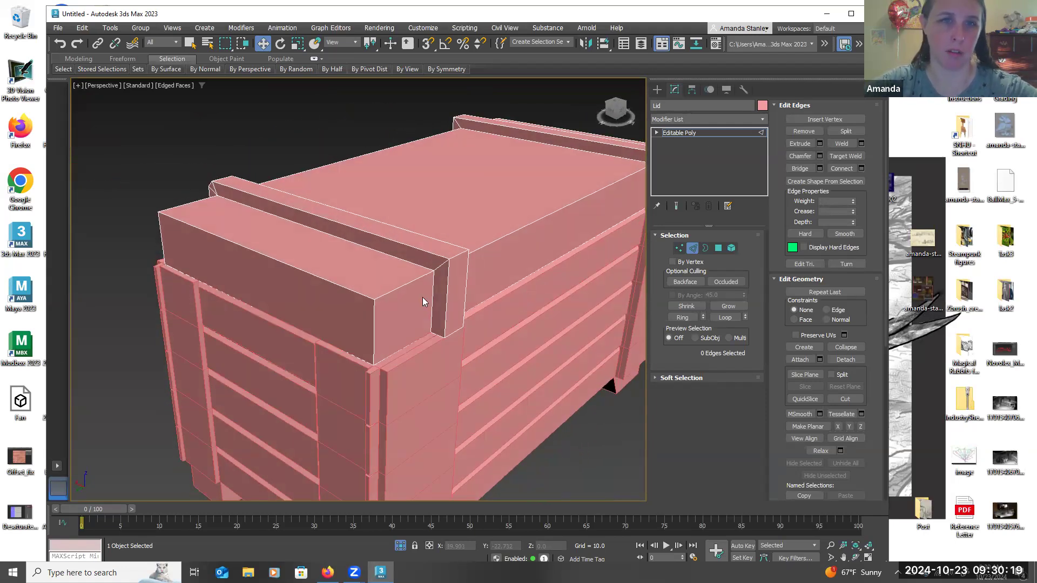
left_click(459, 252)
scroll(457, 254, "up", 3)
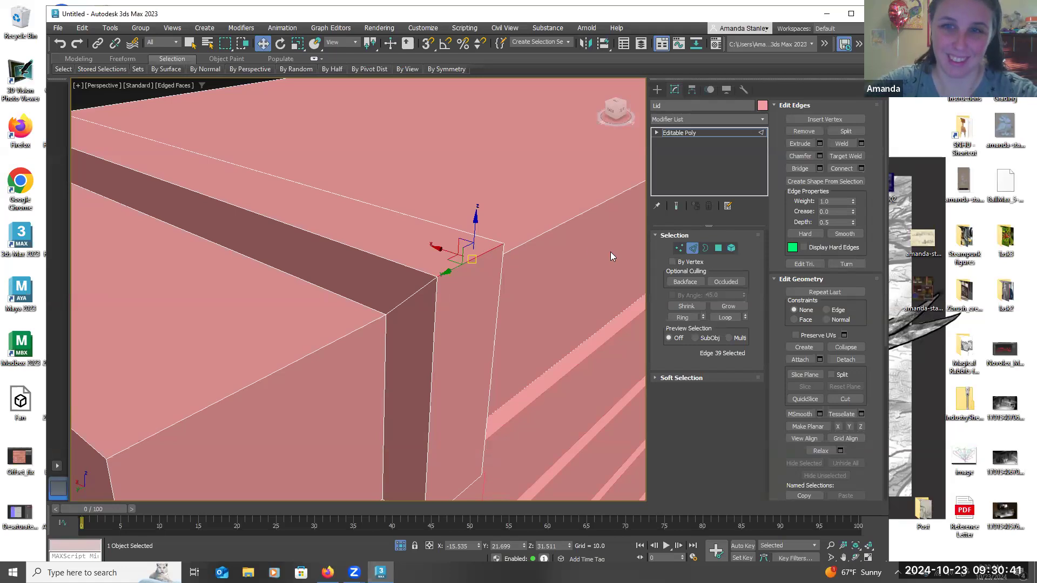
left_click(804, 155)
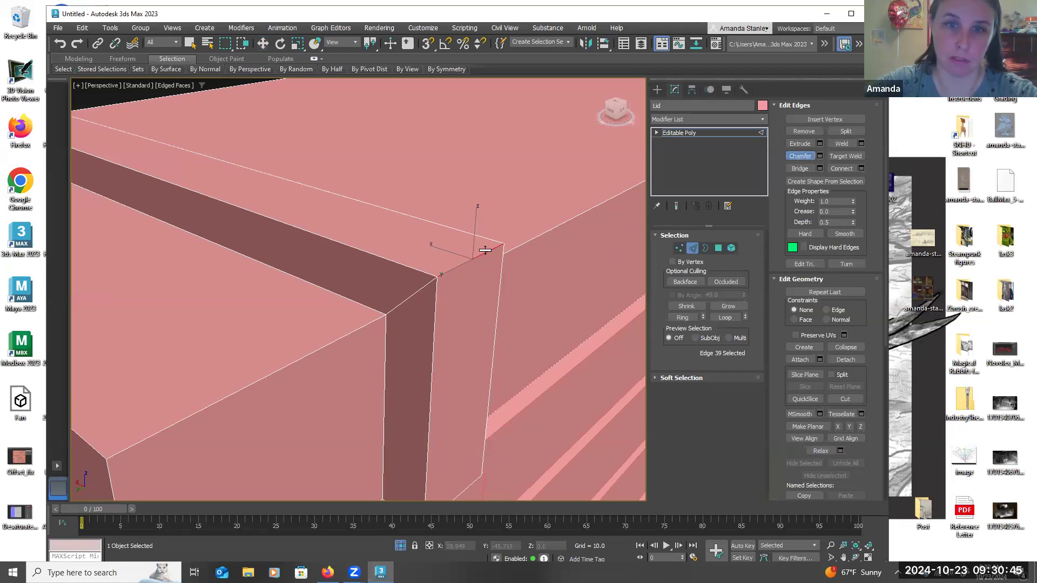
left_click_drag(489, 255, 495, 271)
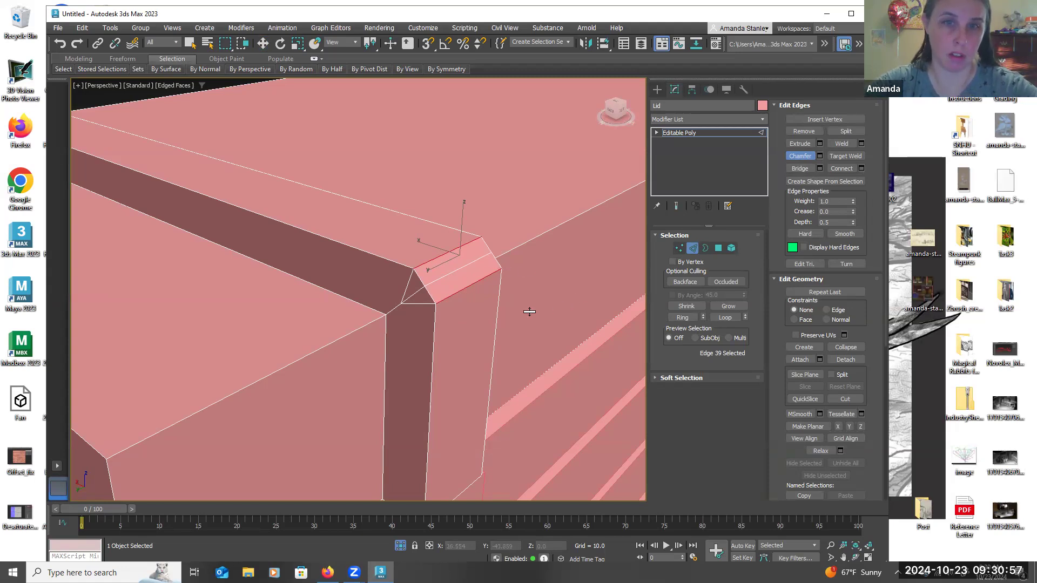
Leave the Chamfer tool and remove the two small stray edges on the outer side face of the newly chamfered strap corner
scroll(501, 293, "down", 5)
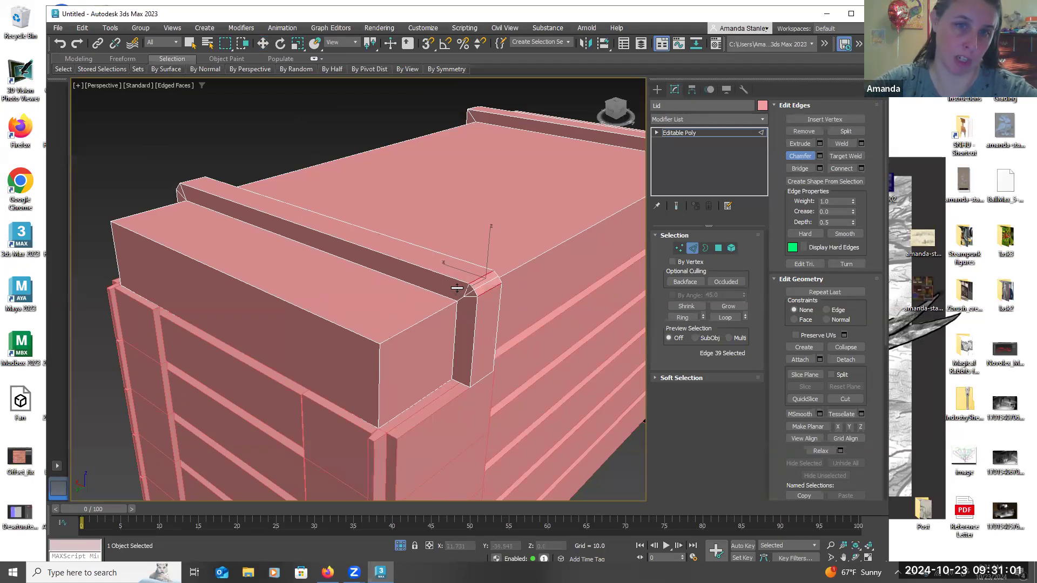
mouse_move(338, 248)
middle_mouse_down("alt")
mouse_move(368, 238)
mouse_move(348, 233)
mouse_move(355, 246)
mouse_move(449, 232)
mouse_move(347, 234)
mouse_move(321, 250)
middle_mouse_up("alt")
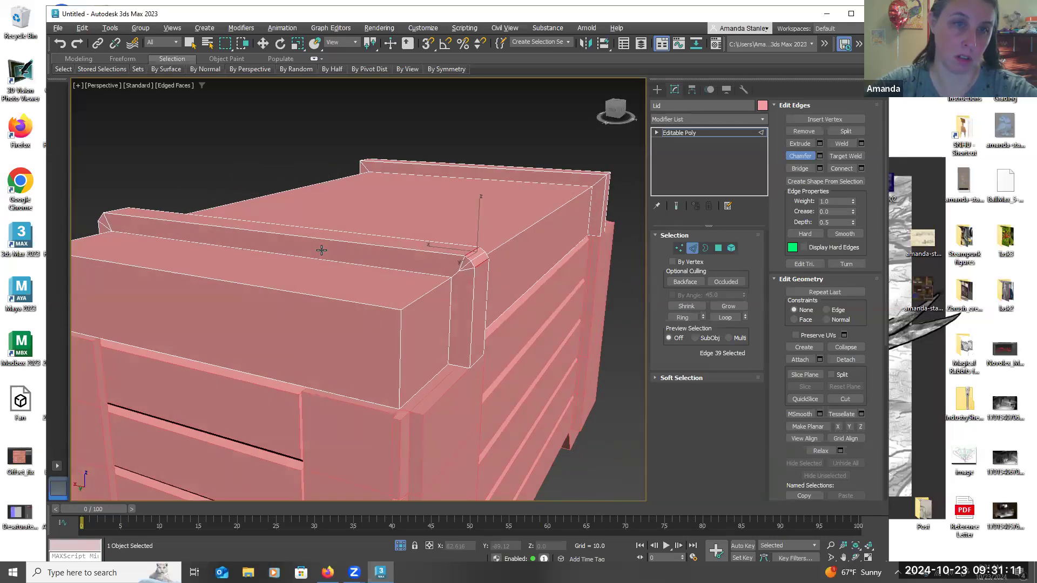
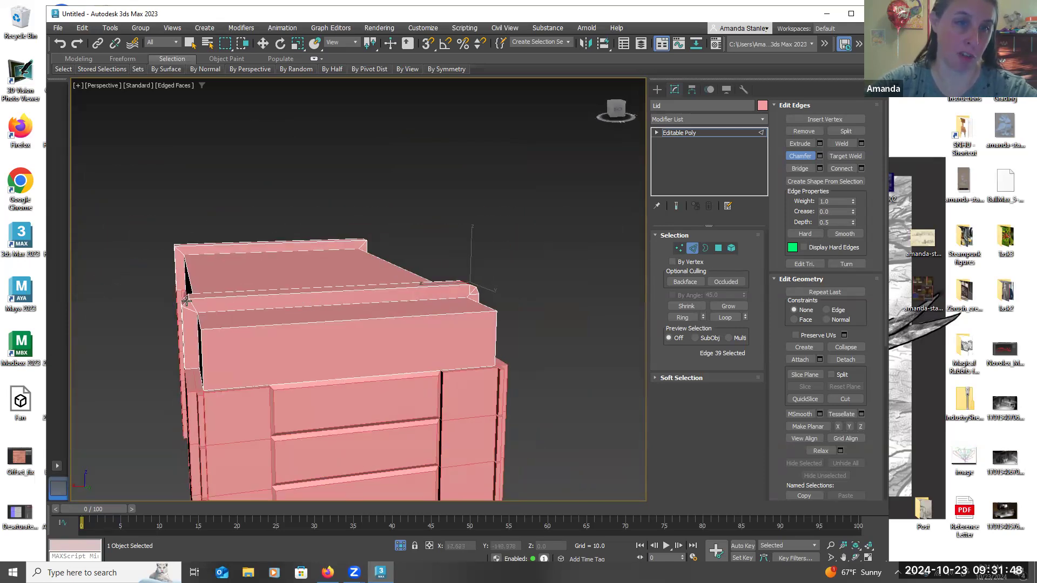
middle_click_drag(421, 274, 457, 281, "alt")
scroll(466, 286, "up", 3)
scroll(466, 286, "up", 5)
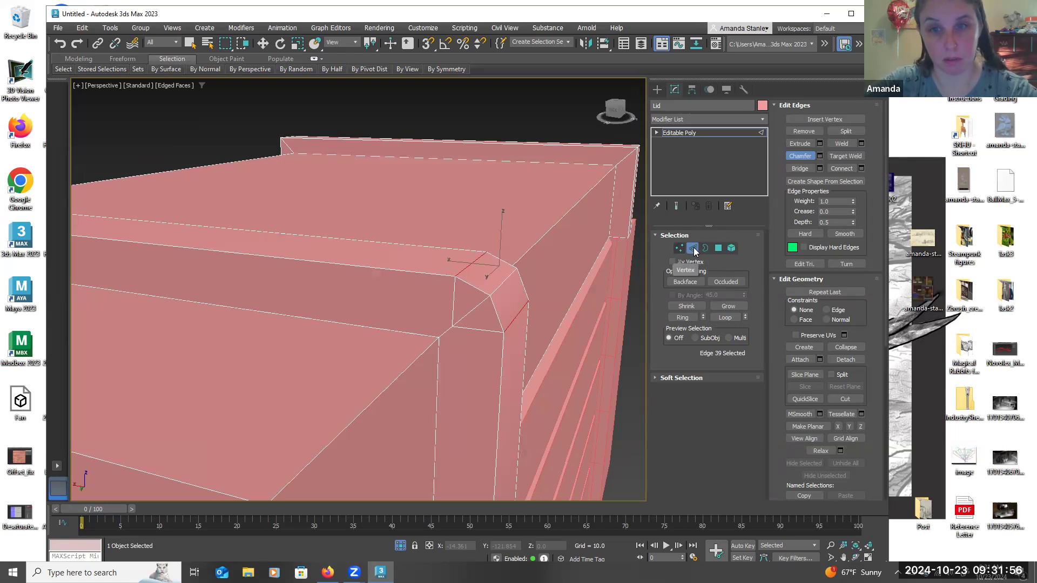
left_click(452, 293)
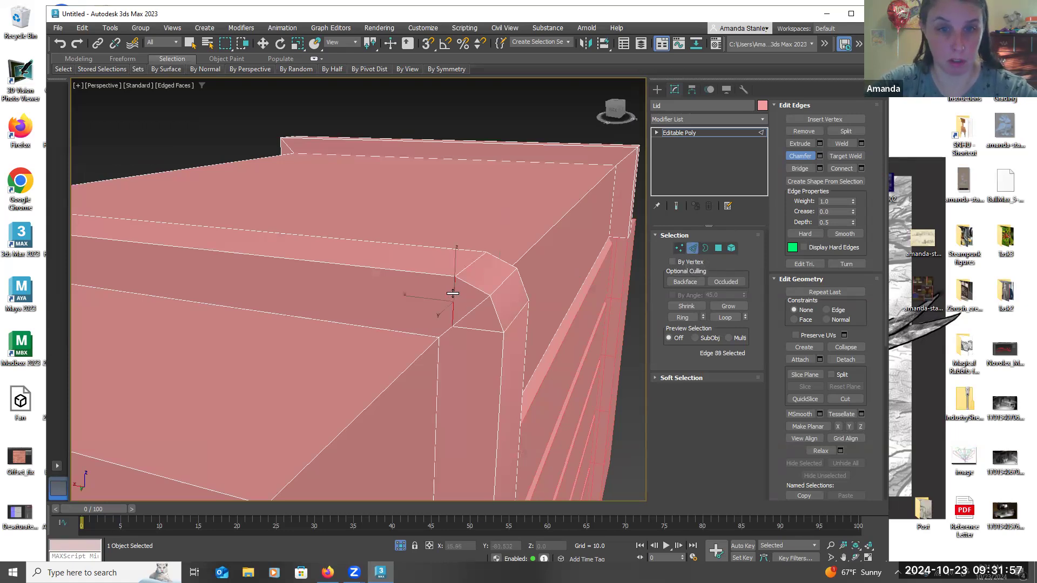
left_click(797, 156)
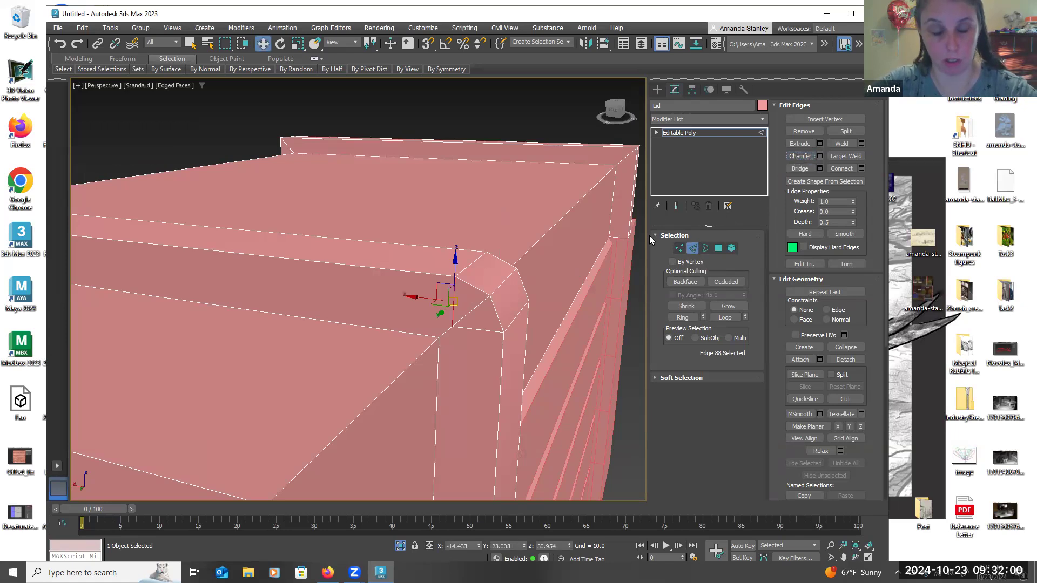
left_click(489, 329, "ctrl")
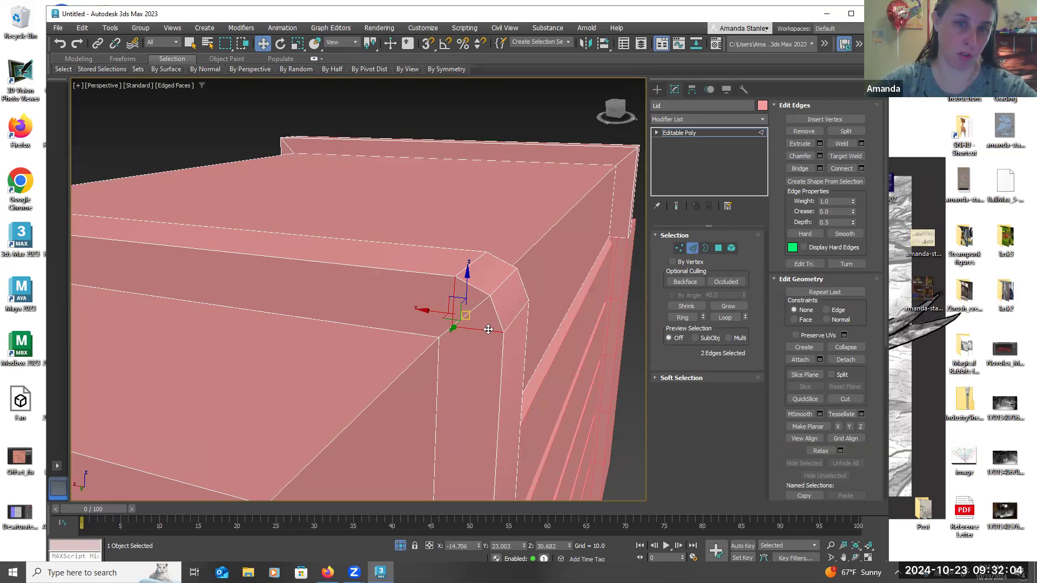
left_click(487, 327)
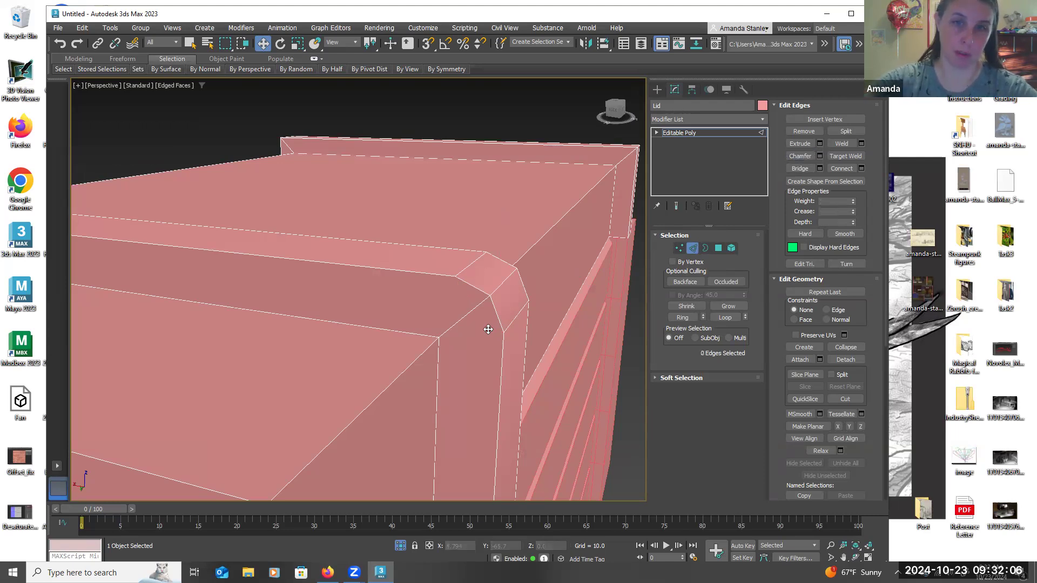
Connect the upper and lower chamfer vertices to the adjacent Lid corner vertex and remove the middle edge between them on this strap side face
left_click(679, 248)
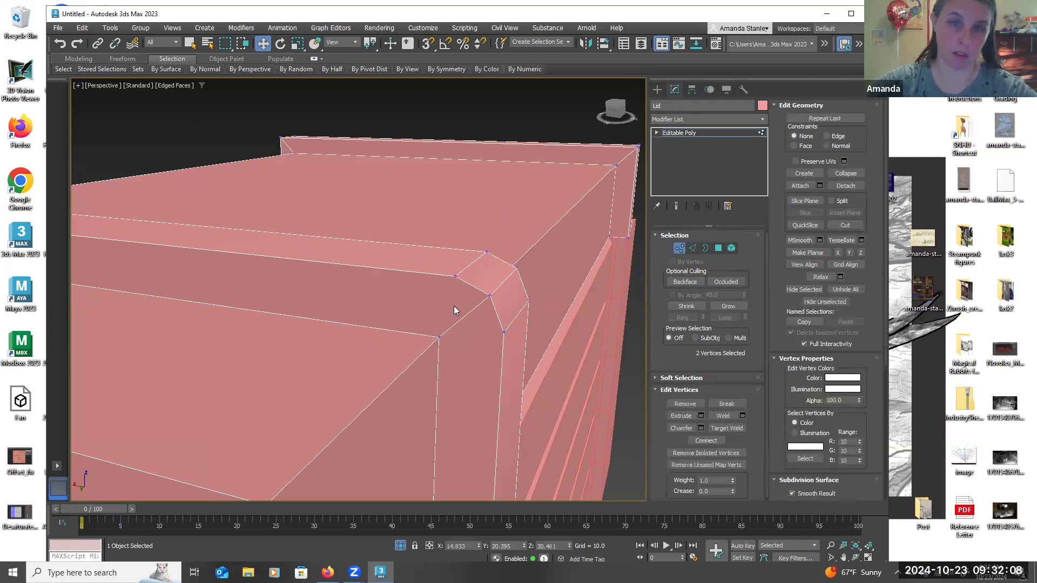
left_click(454, 275)
left_click(439, 337, "ctrl")
left_click(705, 440)
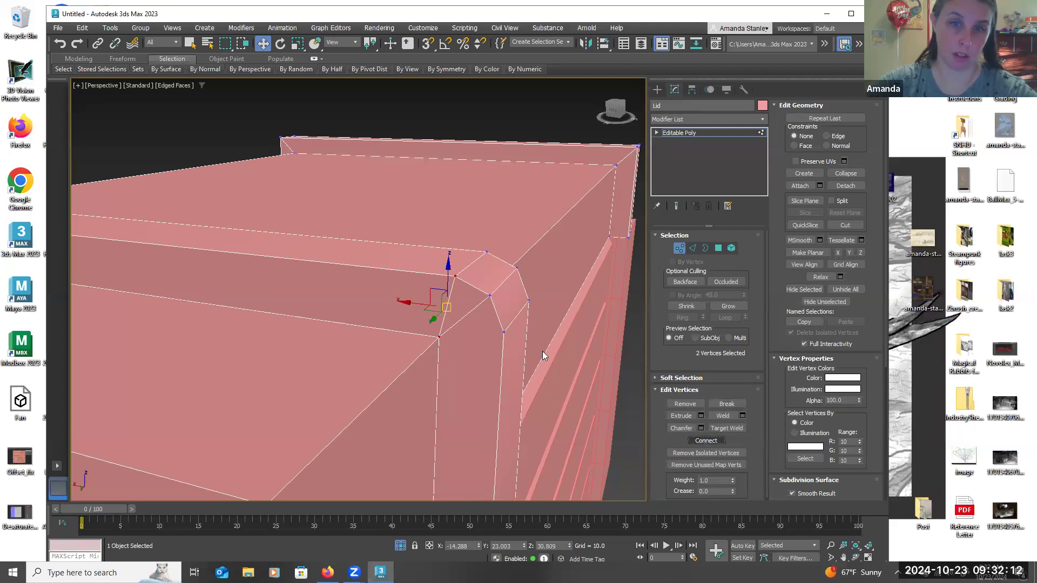
left_click(504, 333)
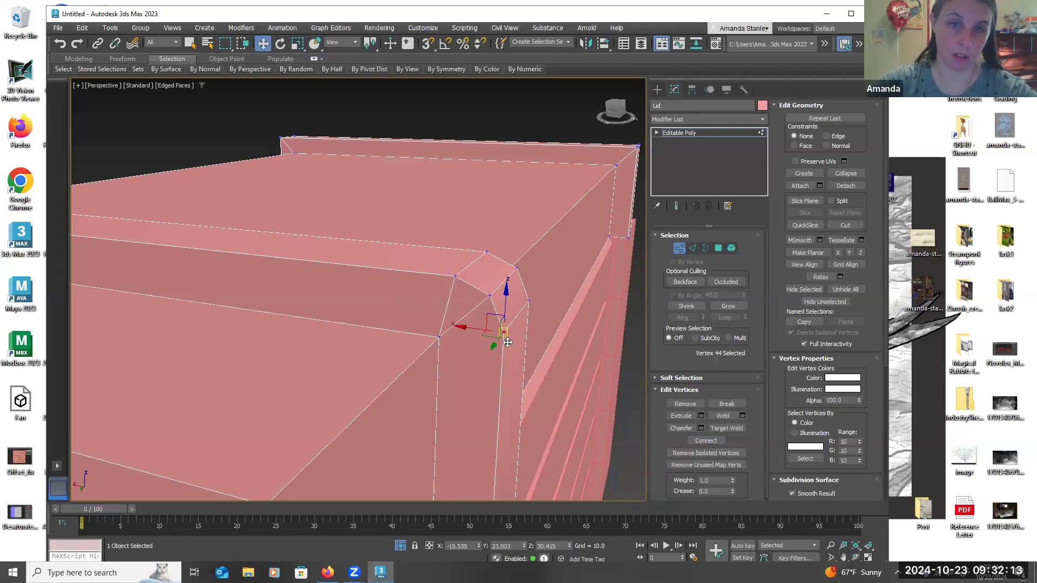
left_click(440, 336, "ctrl")
left_click(702, 440)
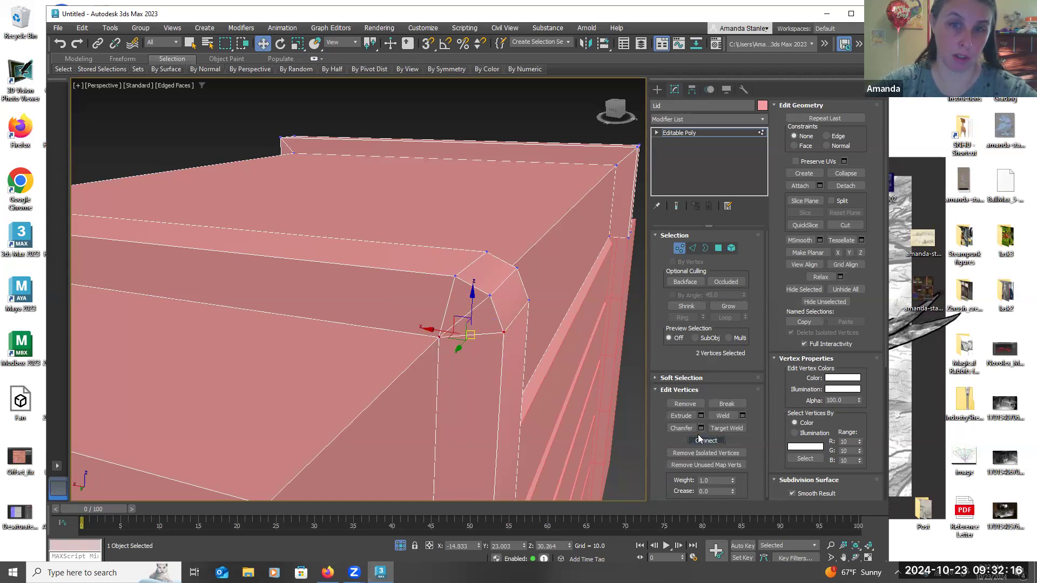
left_click(692, 248)
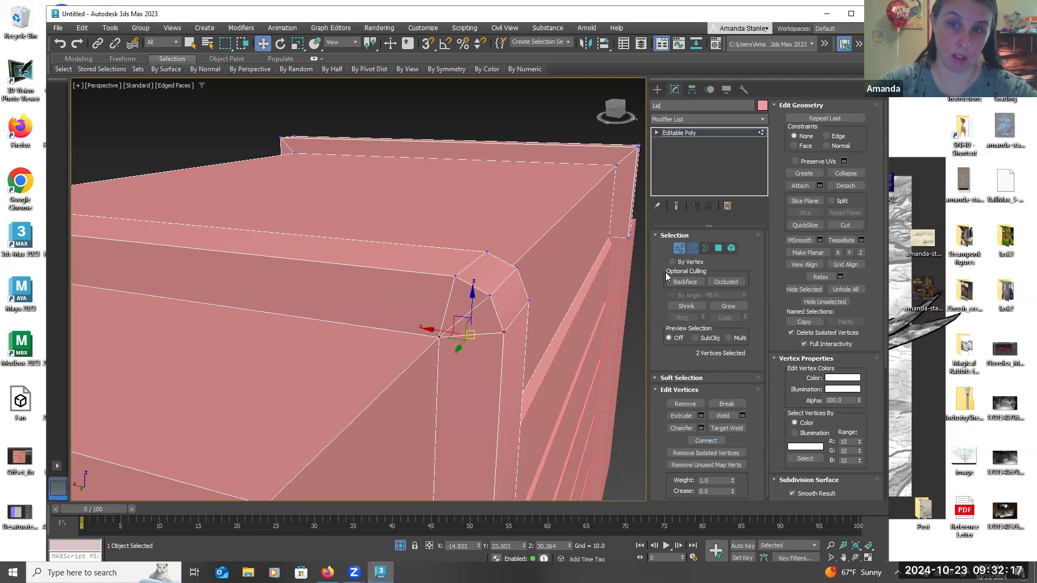
left_click(485, 301)
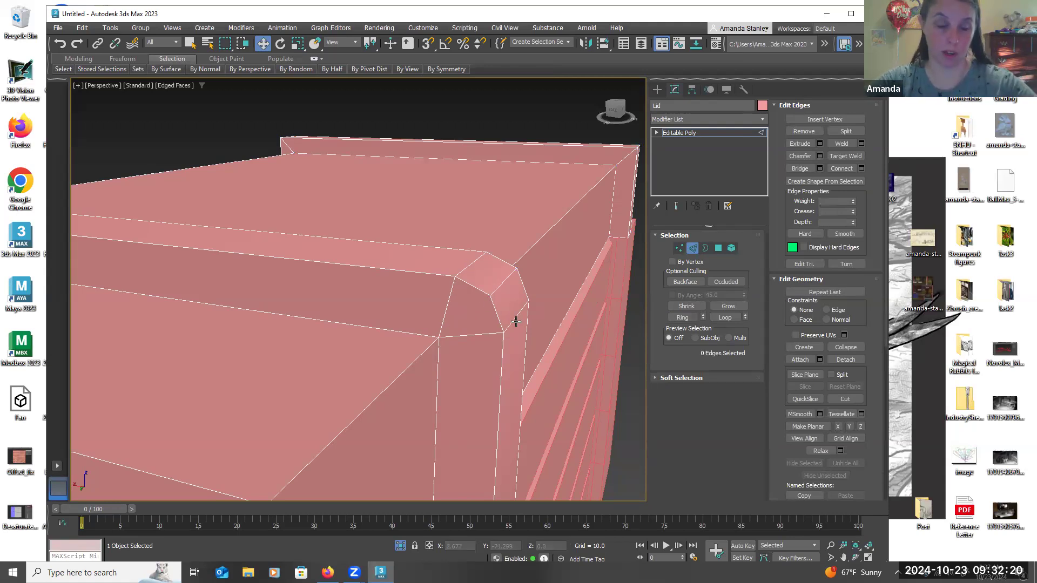
Remove the two chamfer edges that stop short of the Lid corner vertex on the inner side face of the strap's other end
middle_click_drag(514, 340, 534, 323, "alt")
scroll(447, 290, "up", 2)
scroll(324, 255, "up", 2)
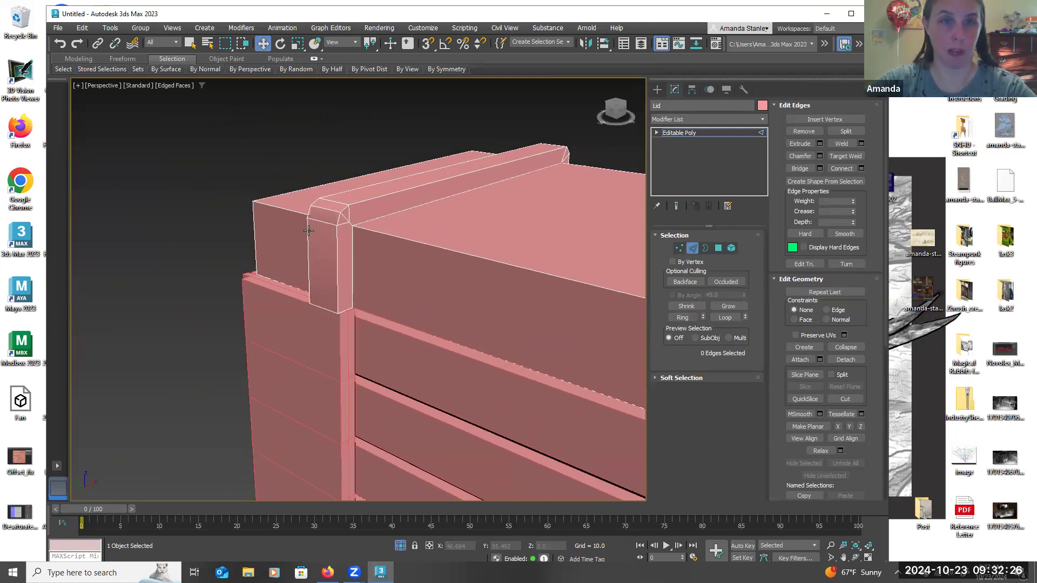
scroll(363, 233, "up", 2)
middle_click_drag(355, 244, 407, 216, "alt")
scroll(408, 215, "up", 2)
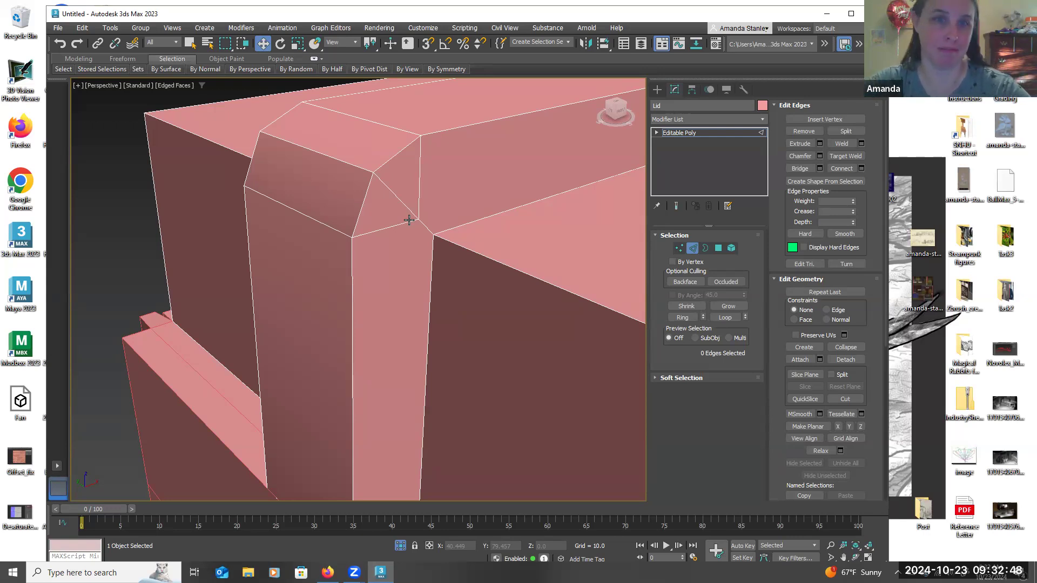
left_click(409, 222)
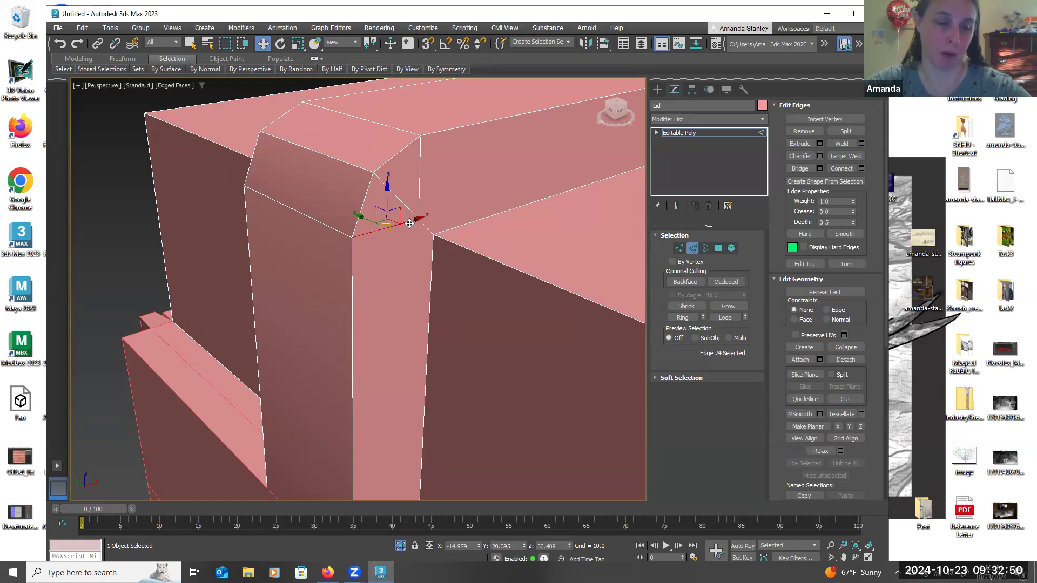
left_click(419, 172, "ctrl")
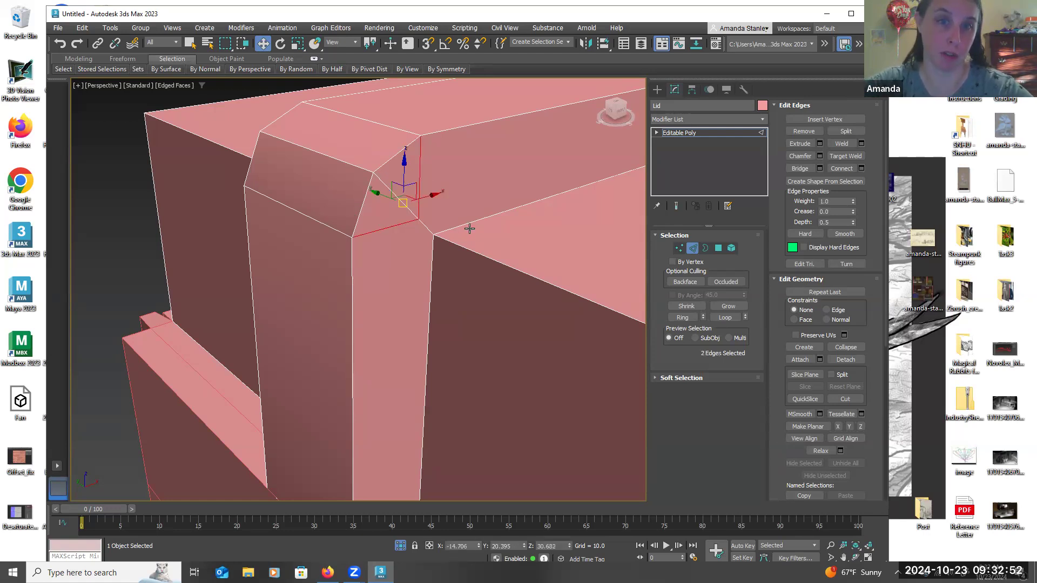
left_click(469, 229)
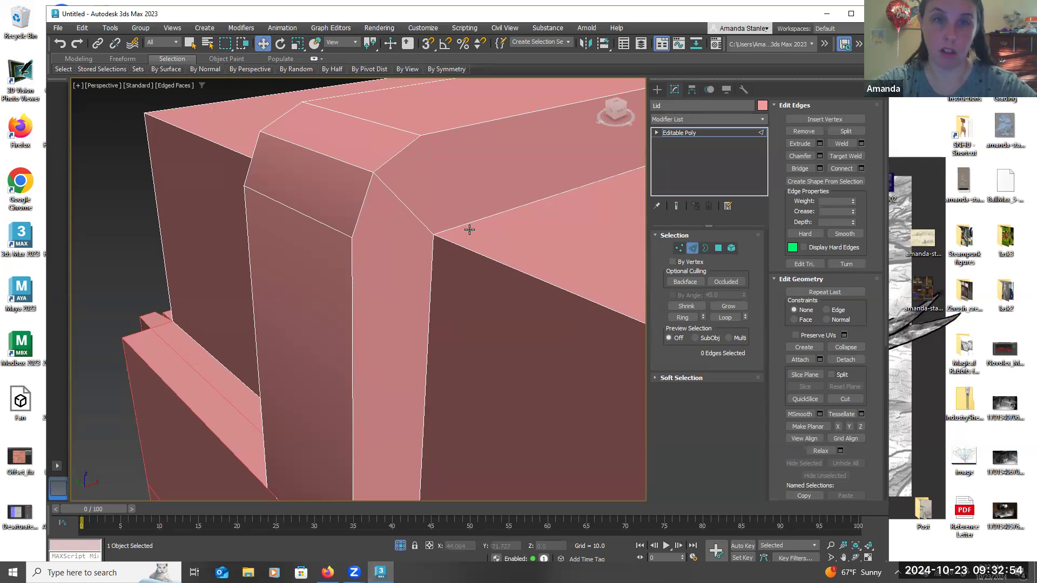
Connect the lower and upper chamfer vertices on this inner strap side face directly to the Lid corner vertex
left_click(679, 248)
left_click(351, 237)
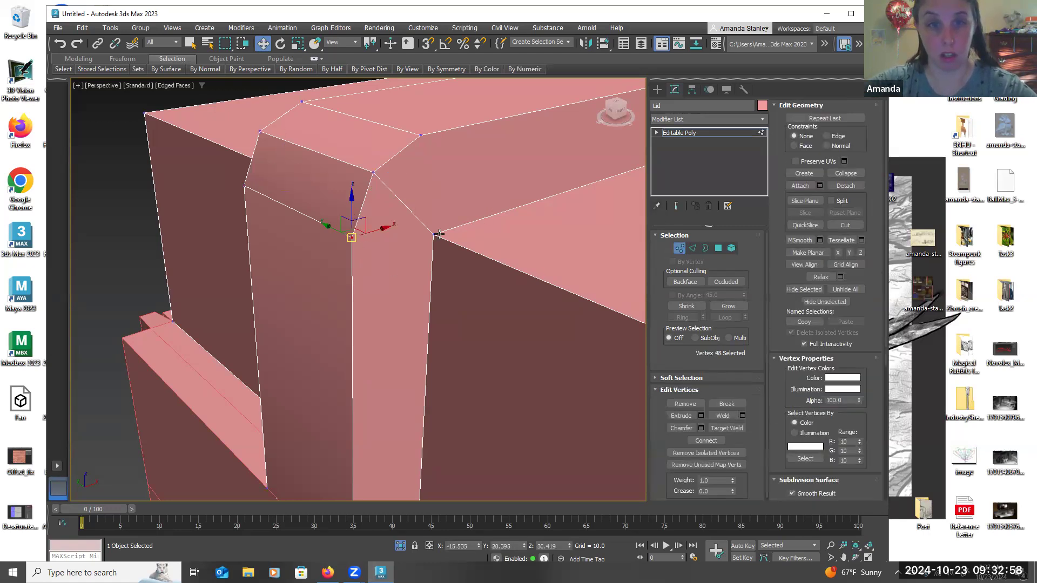
left_click(433, 235, "ctrl")
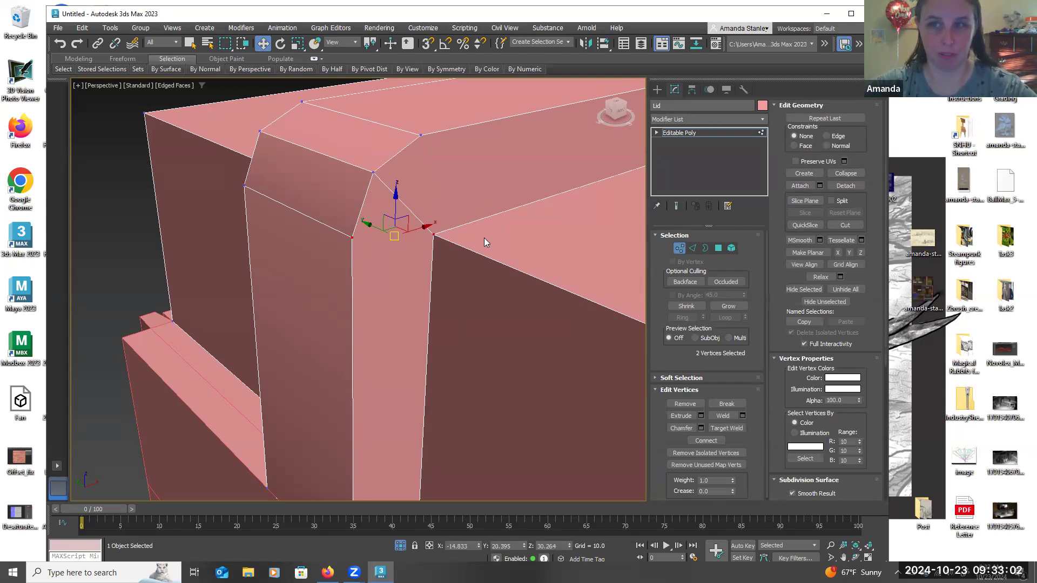
left_click(718, 440)
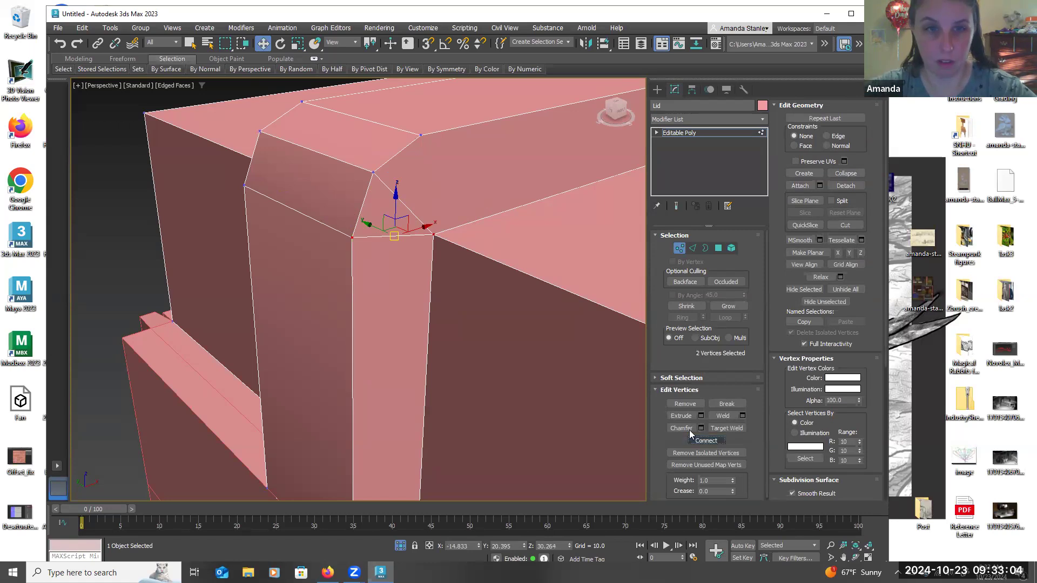
left_click(420, 135)
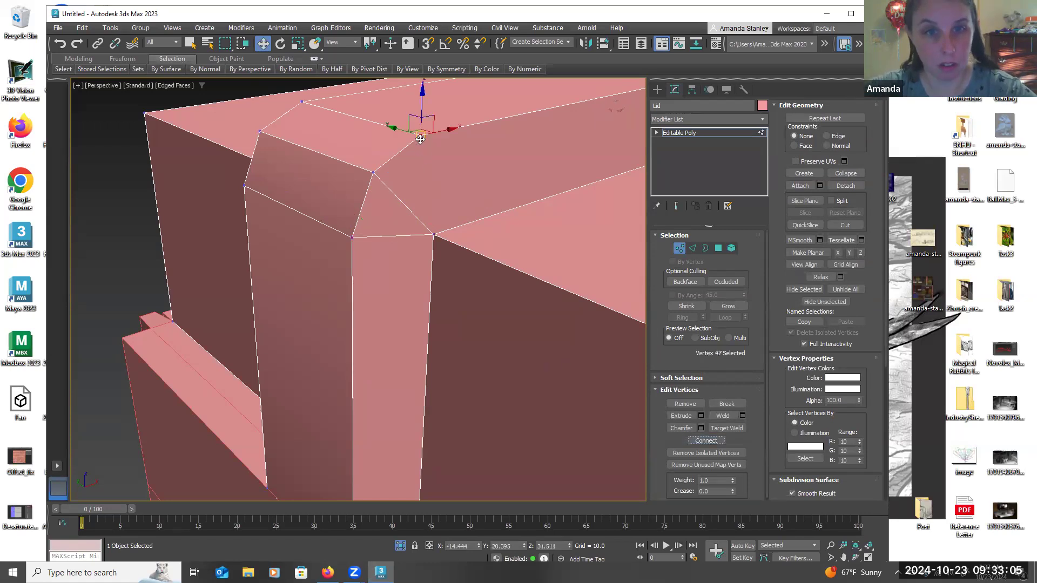
left_click(434, 235, "ctrl")
left_click(706, 441)
Remove the middle edge running from the chamfer to the Lid corner vertex on this inner strap side face
key("2")
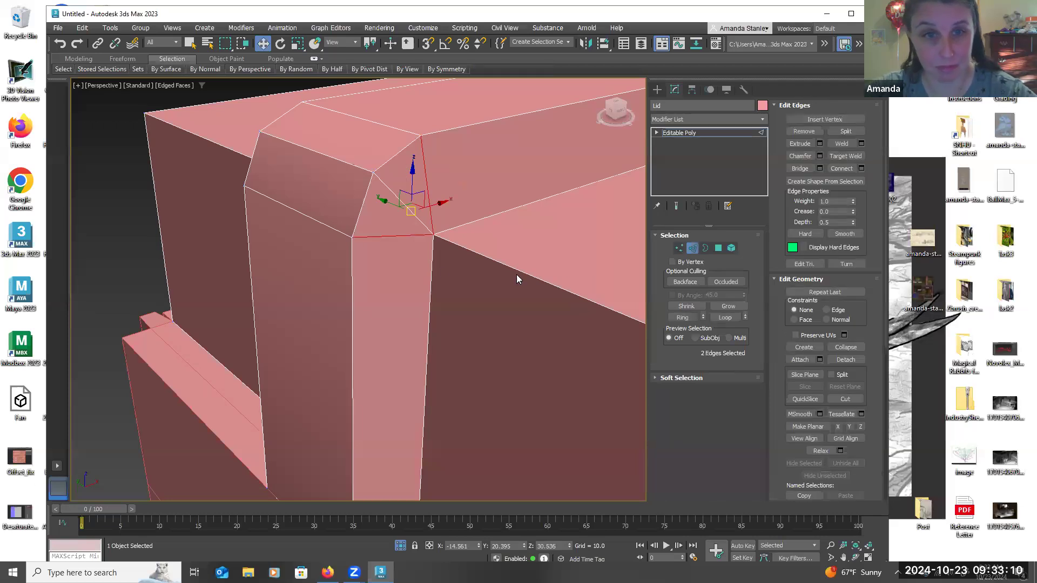
left_click(393, 195)
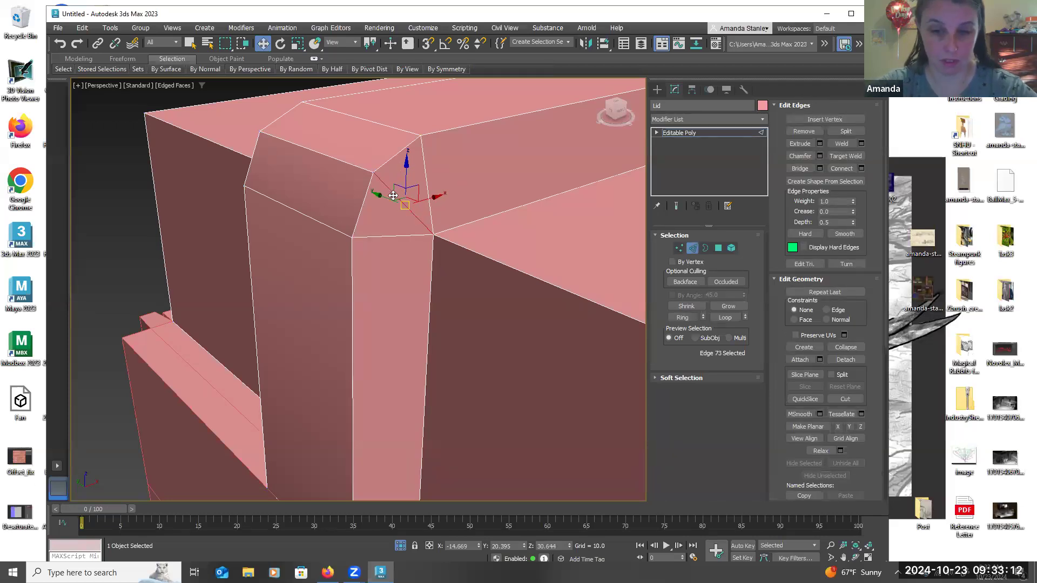
key("BackSpace")
Connect the Lid's four lengthwise edges between the straps with 1 segment and a pinch of 0, forming a center loop
scroll(393, 195, "down", 10)
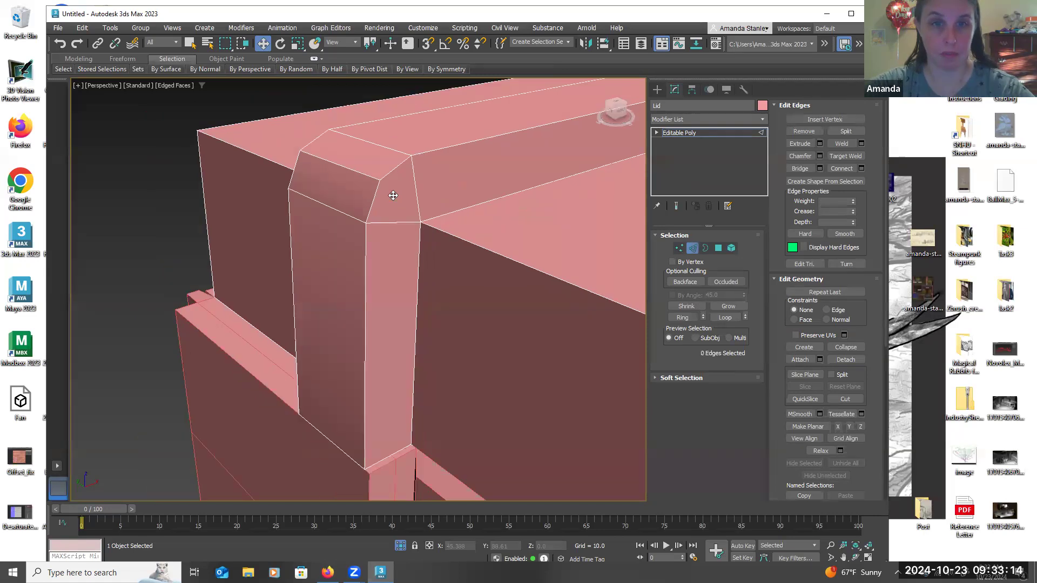
middle_click_drag(413, 236, 463, 243, "alt")
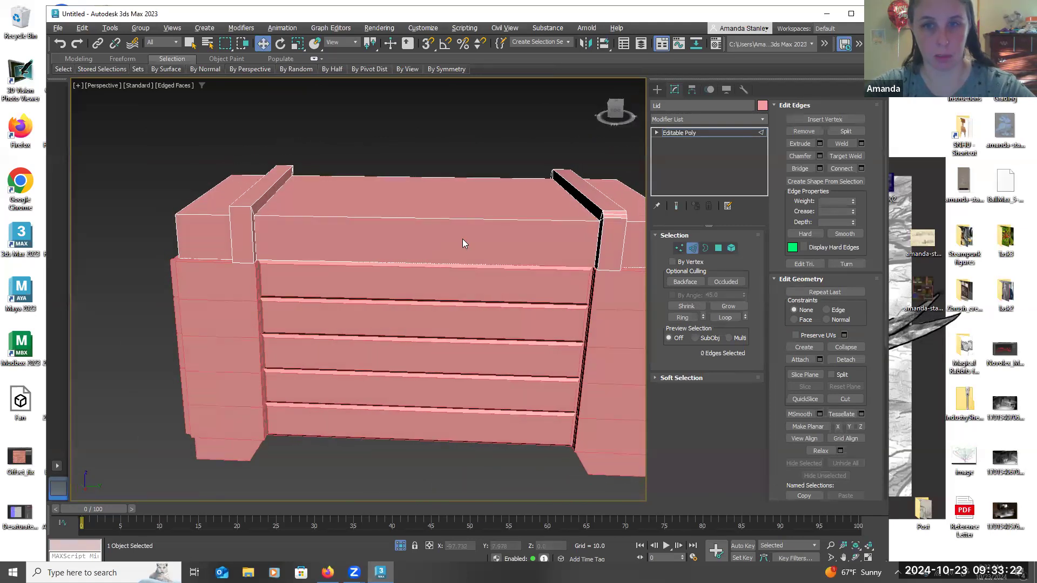
left_click(693, 248)
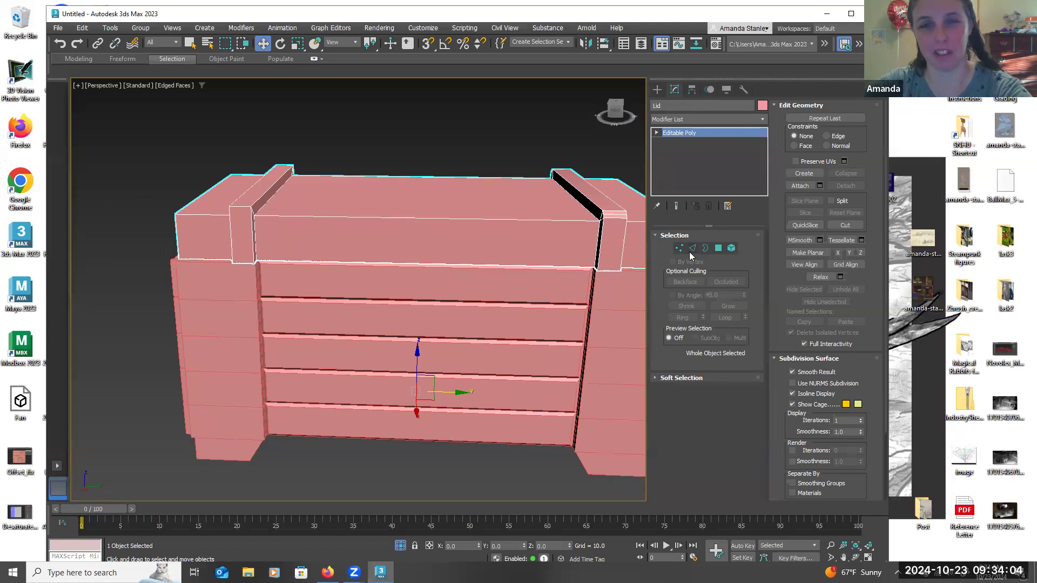
middle_click_drag(539, 218, 542, 219, "alt")
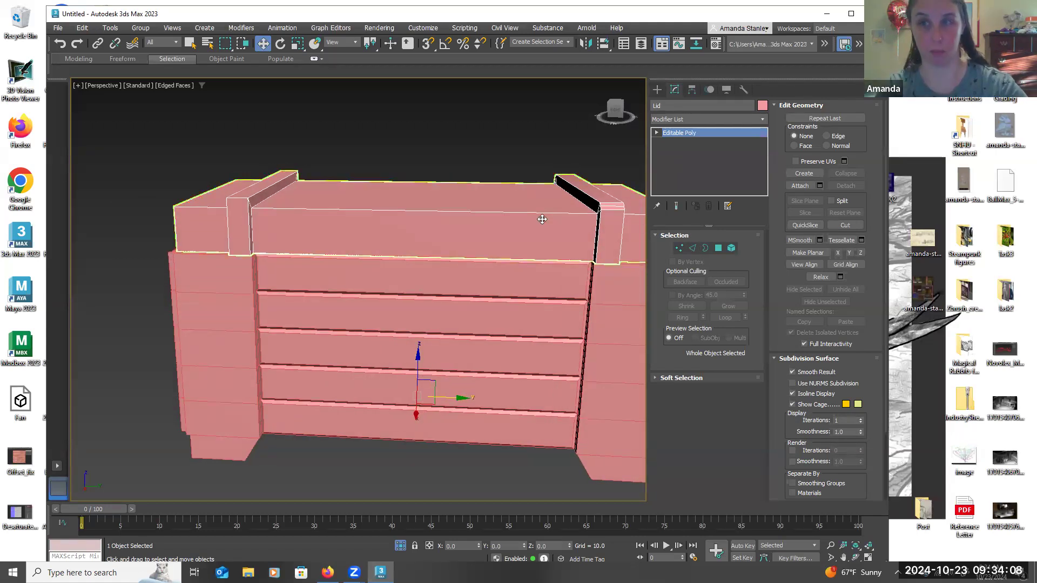
left_click(692, 248)
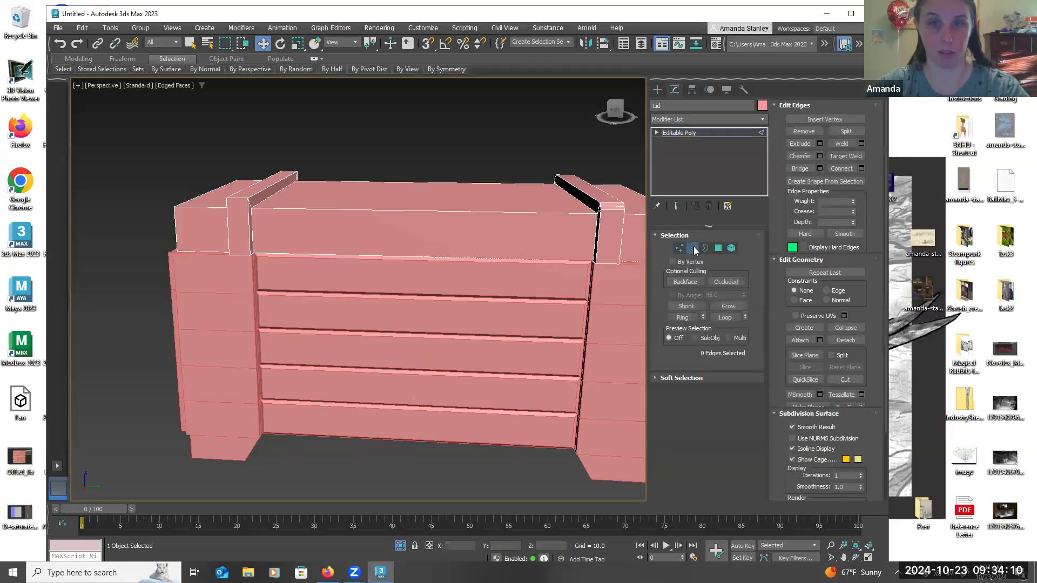
left_click_drag(429, 106, 424, 449)
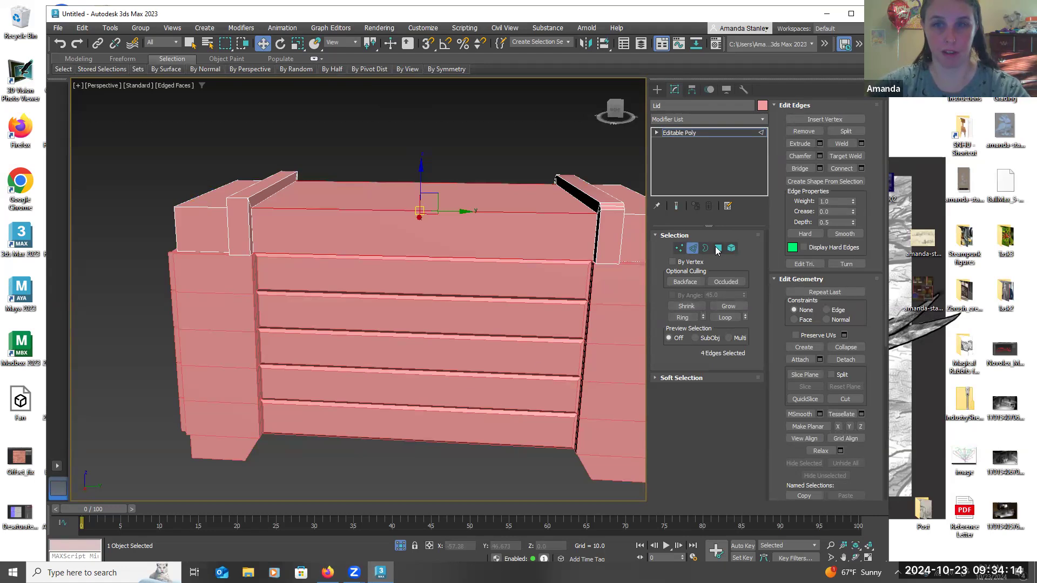
left_click(862, 170)
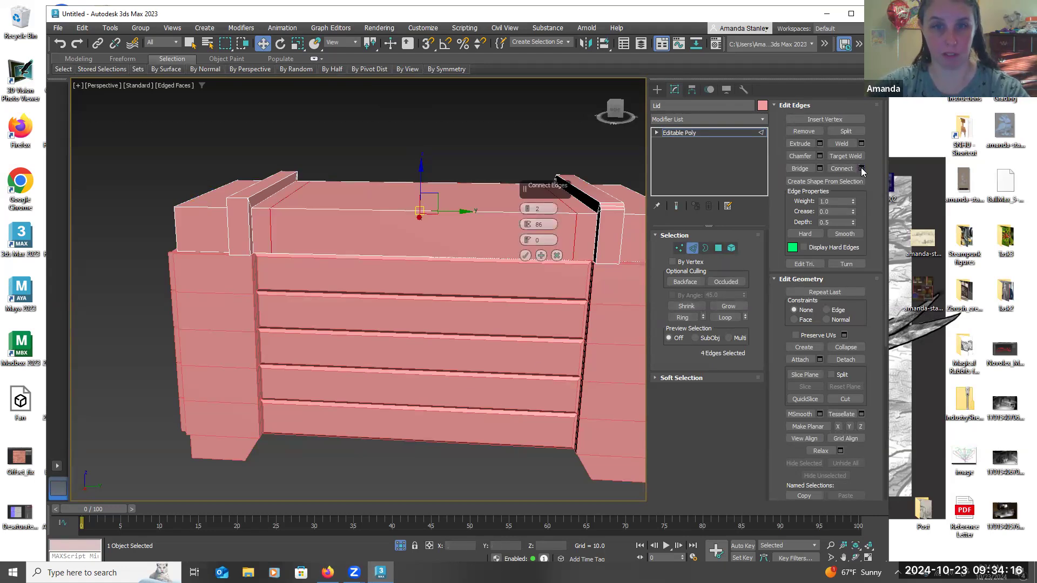
right_click(527, 209)
right_click(528, 225)
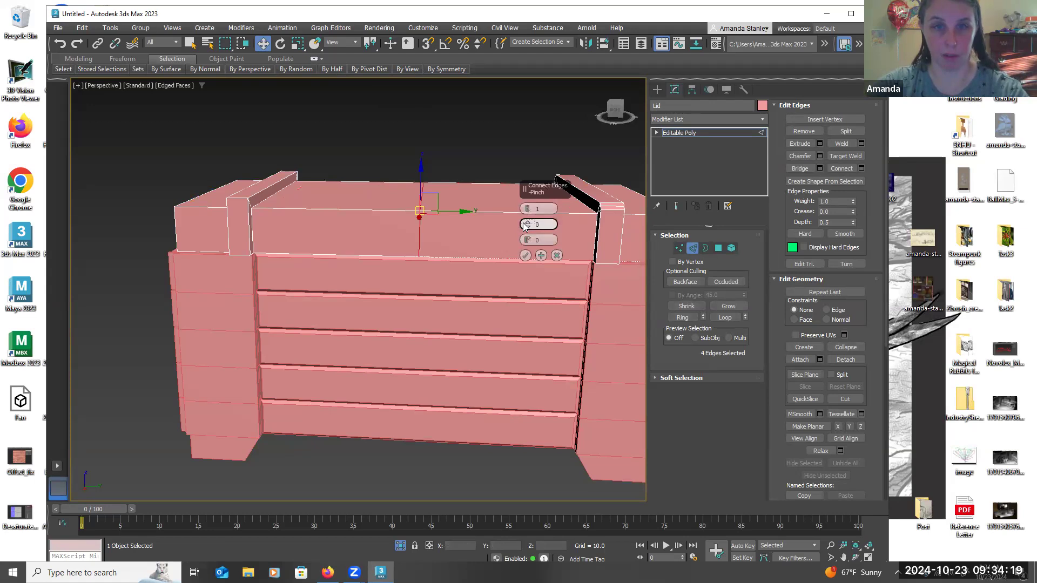
left_click(525, 255)
Delete all polygons on the half of the Lid whose strap has no chamfered corners, up to the center loop
scroll(525, 253, "down", 2)
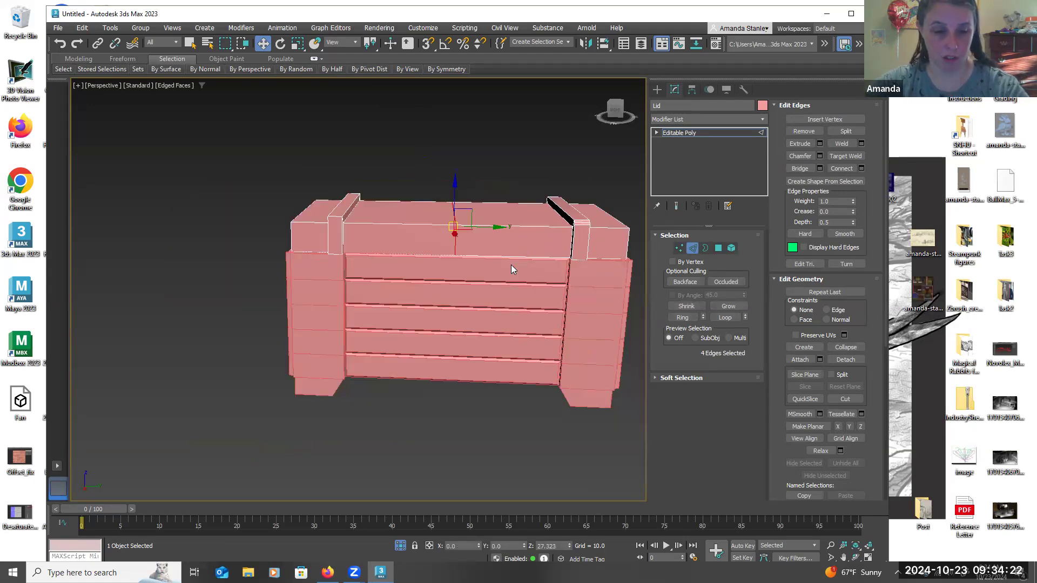
left_click(719, 248)
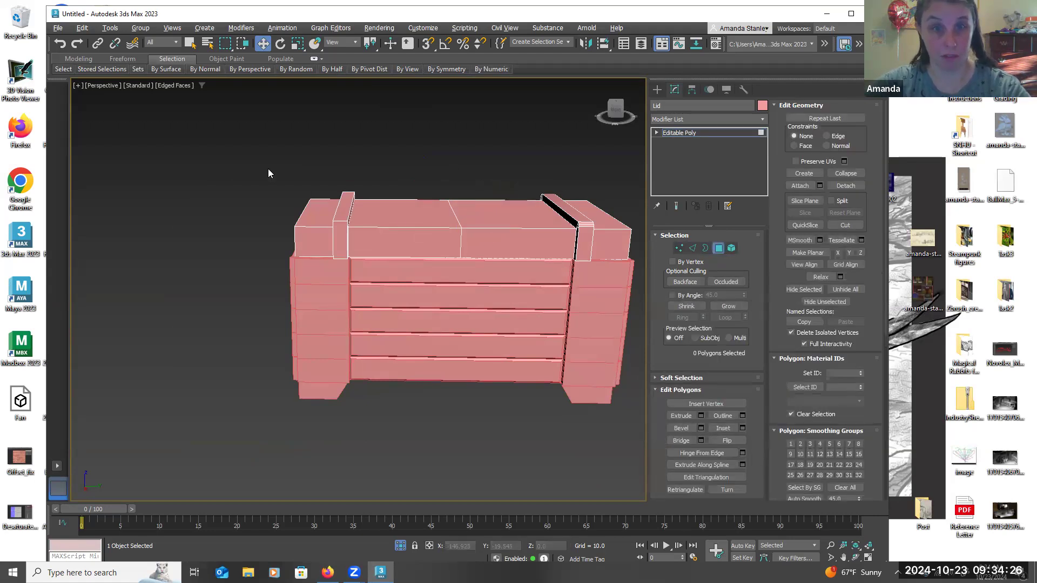
left_click_drag(401, 219, 429, 277)
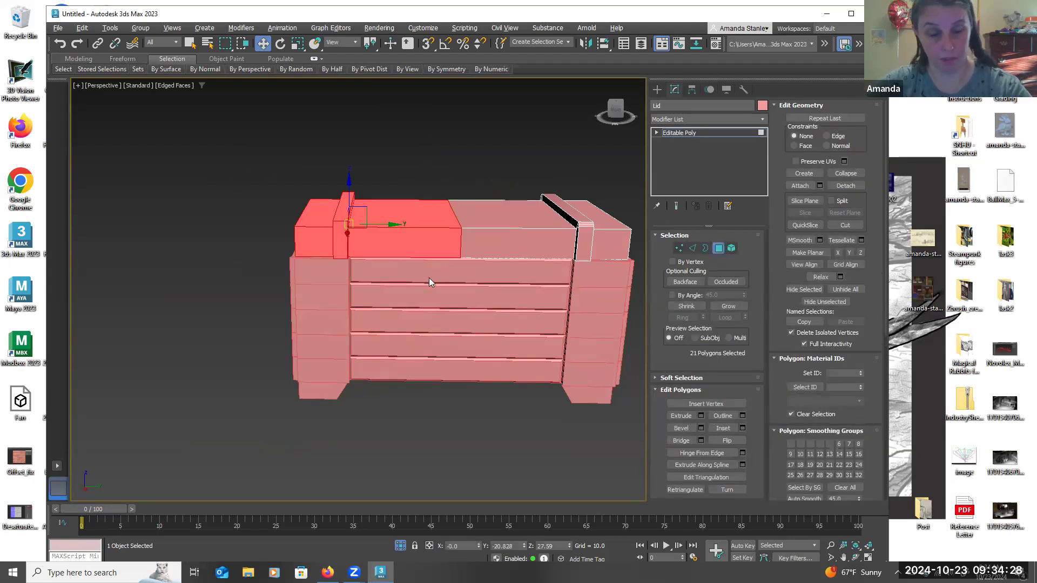
key("Delete")
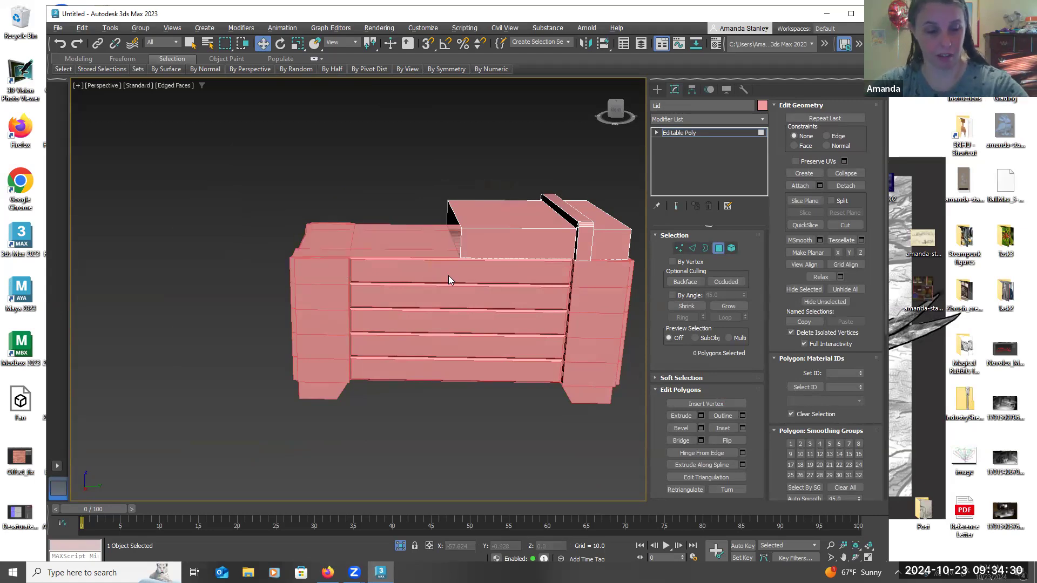
Add a Symmetry modifier to the remaining half of the Lid
mouse_move(465, 277)
middle_mouse_down("alt")
mouse_move(495, 281)
mouse_move(474, 278)
middle_mouse_up("alt")
scroll(478, 245, "up", 3)
scroll(478, 245, "down", 3)
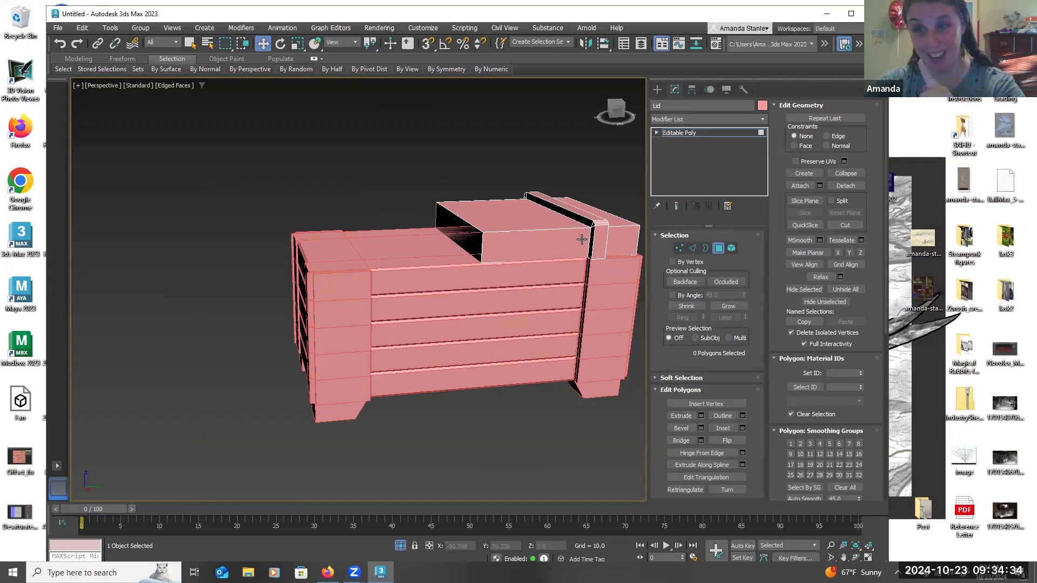
left_click(763, 120)
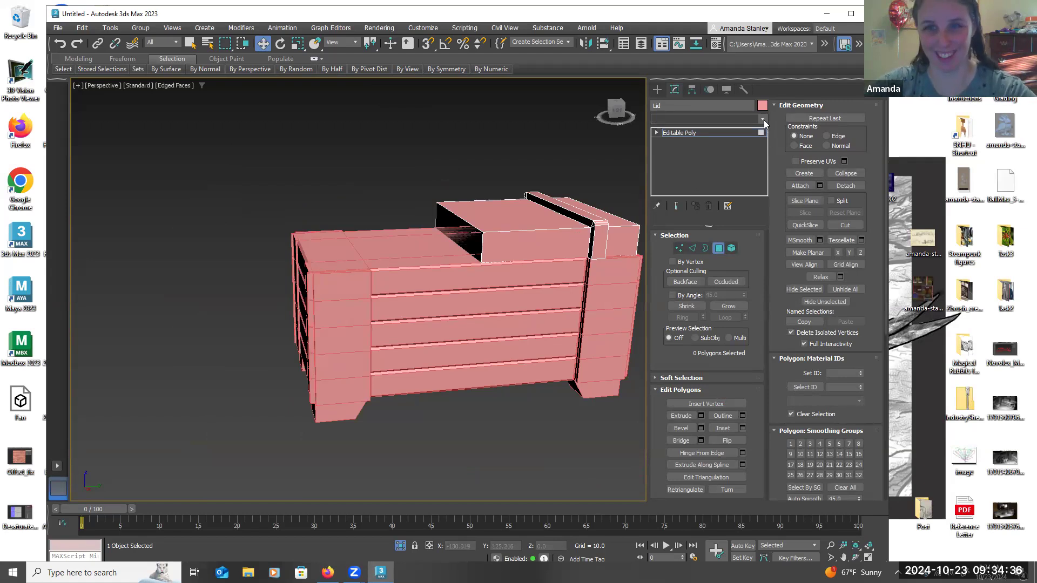
scroll(730, 225, "down", 9)
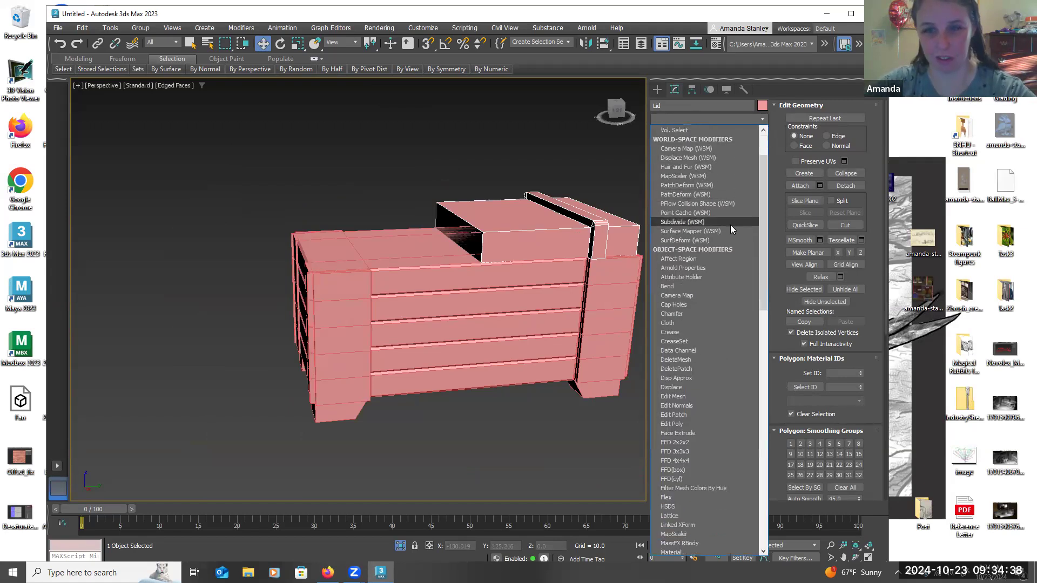
scroll(731, 235, "down", 9)
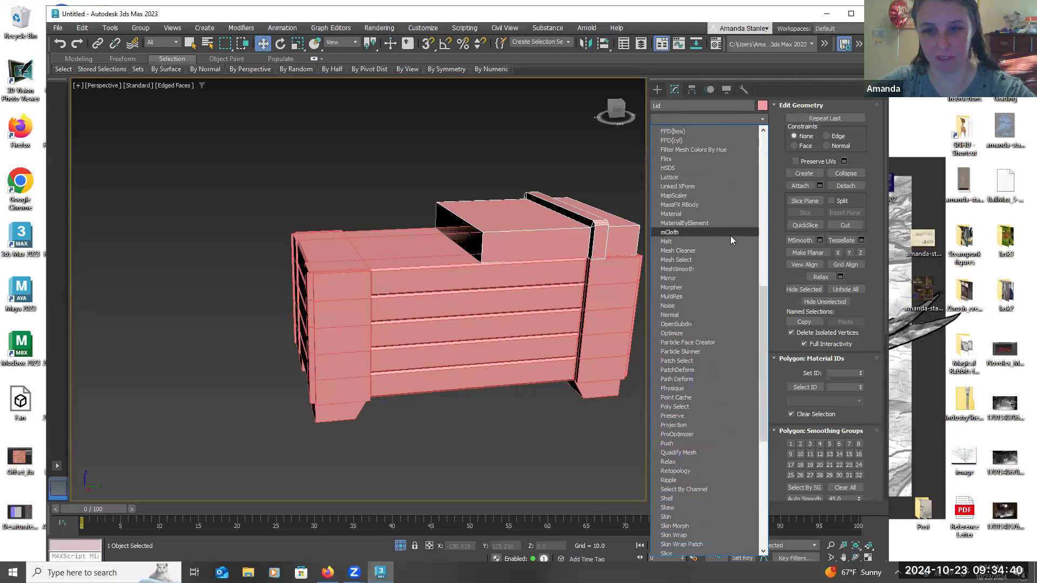
scroll(730, 235, "down", 2)
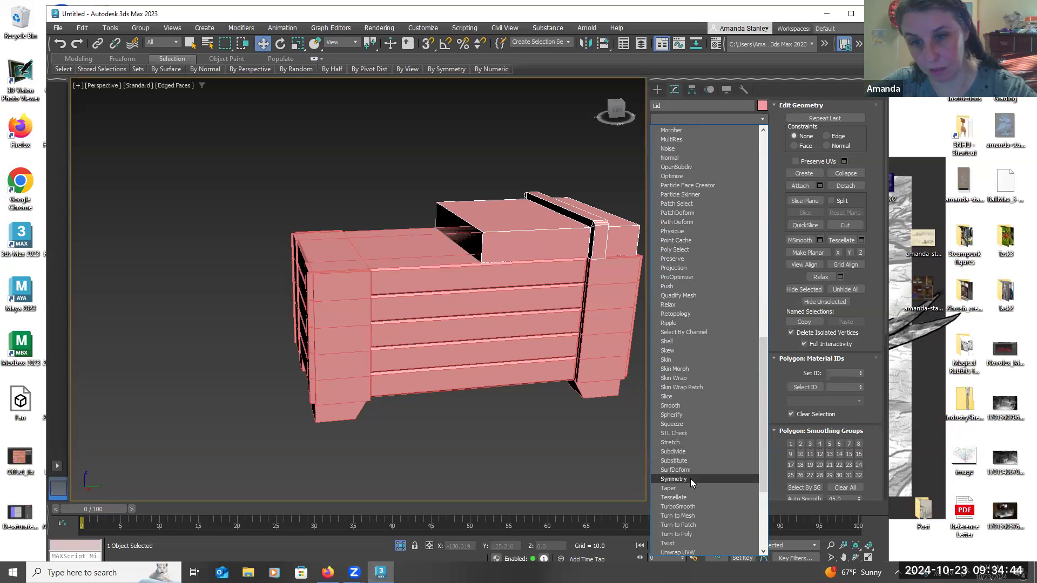
left_click(674, 479)
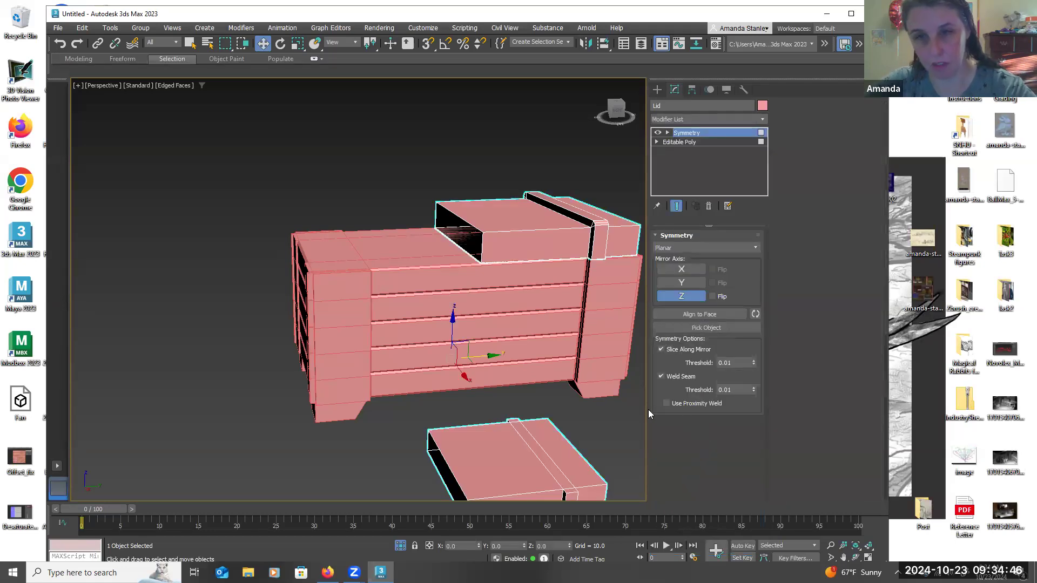
Set the Lid's Symmetry modifier to mirror across the Y axis only, completing the missing half with its strap
middle_click_drag(611, 423, 590, 407, "alt")
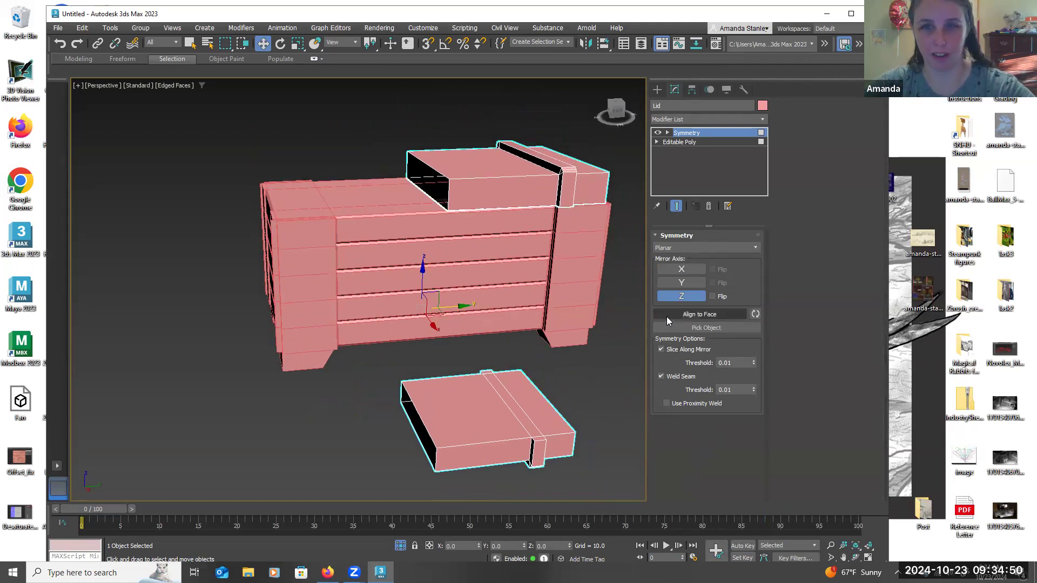
left_click(682, 270)
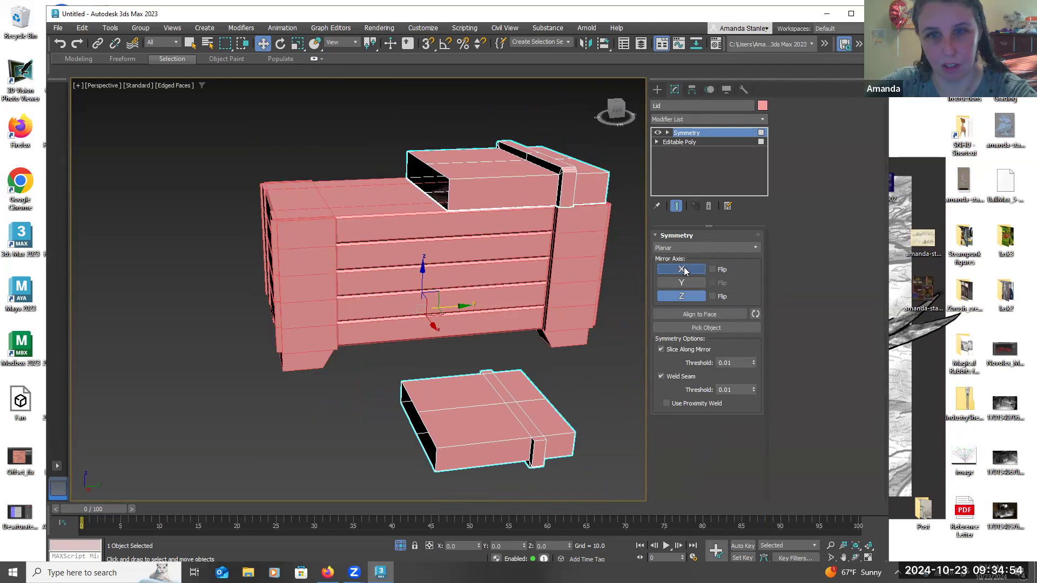
left_click(682, 269)
left_click(681, 296)
left_click(687, 285)
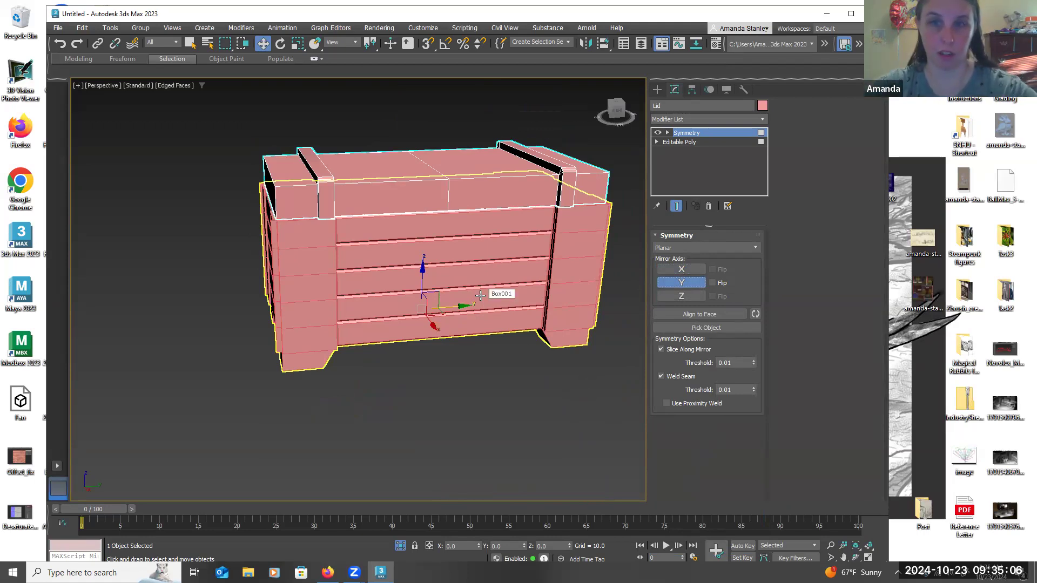
mouse_move(457, 254)
middle_mouse_down("alt")
mouse_move(441, 254)
mouse_move(450, 268)
mouse_move(441, 257)
middle_mouse_up("alt")
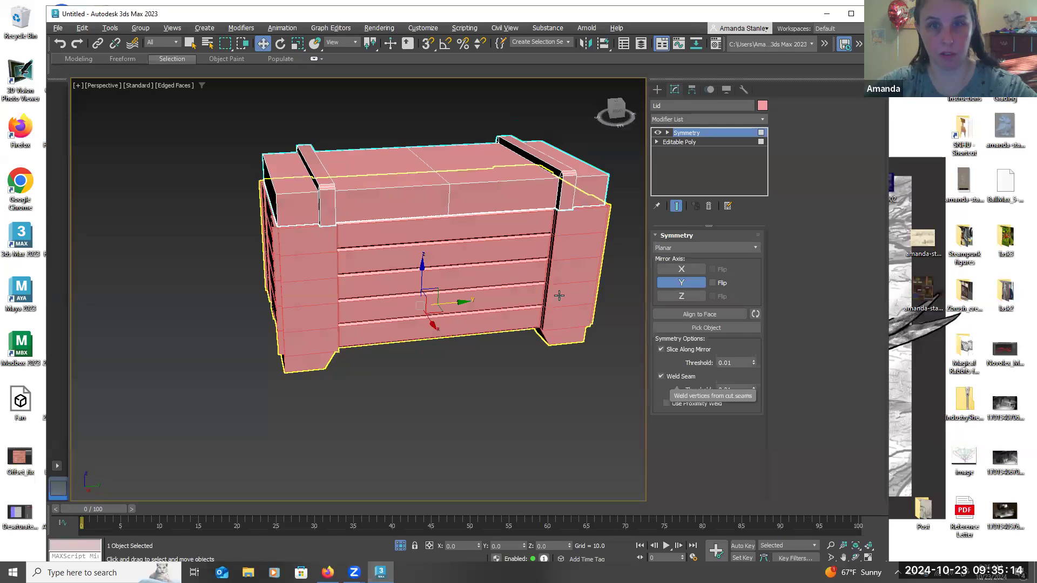
middle_click_drag(511, 284, 543, 294, "alt")
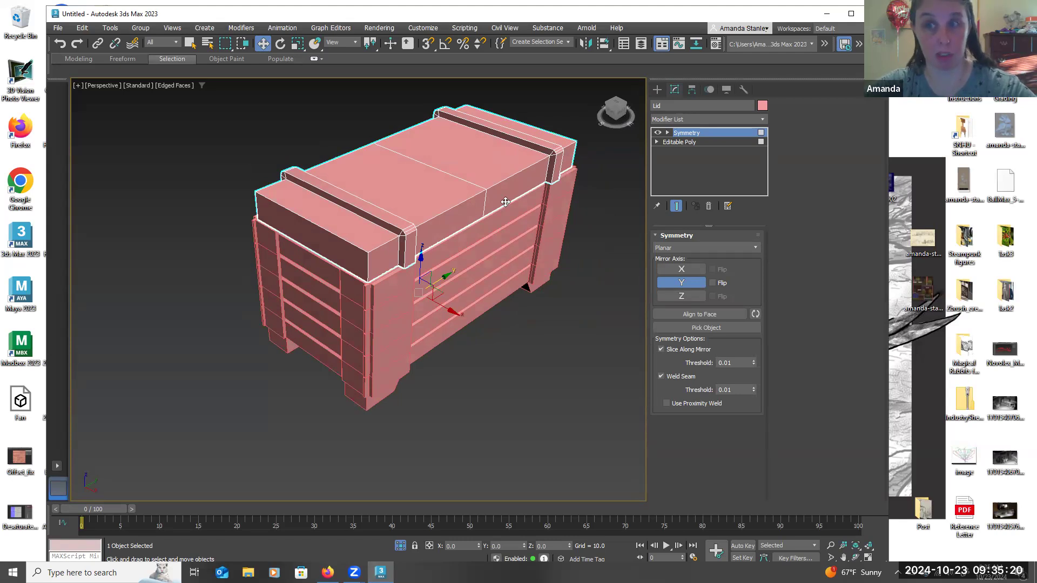
middle_click_drag(505, 201, 500, 195, "alt")
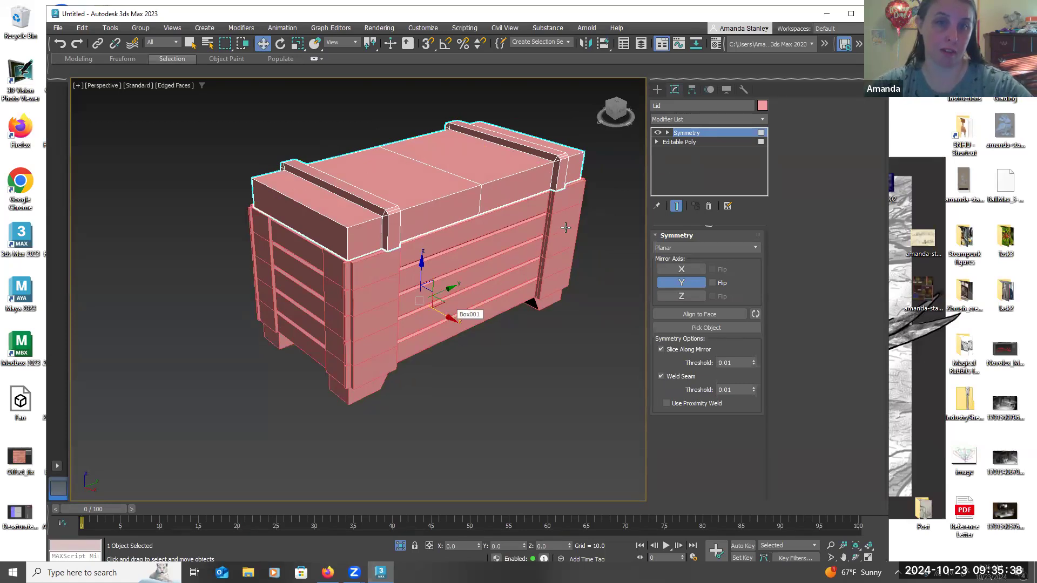
left_click(446, 319)
mouse_move(435, 292)
left_mouse_down()
mouse_move(320, 271)
mouse_move(268, 370)
left_mouse_up()
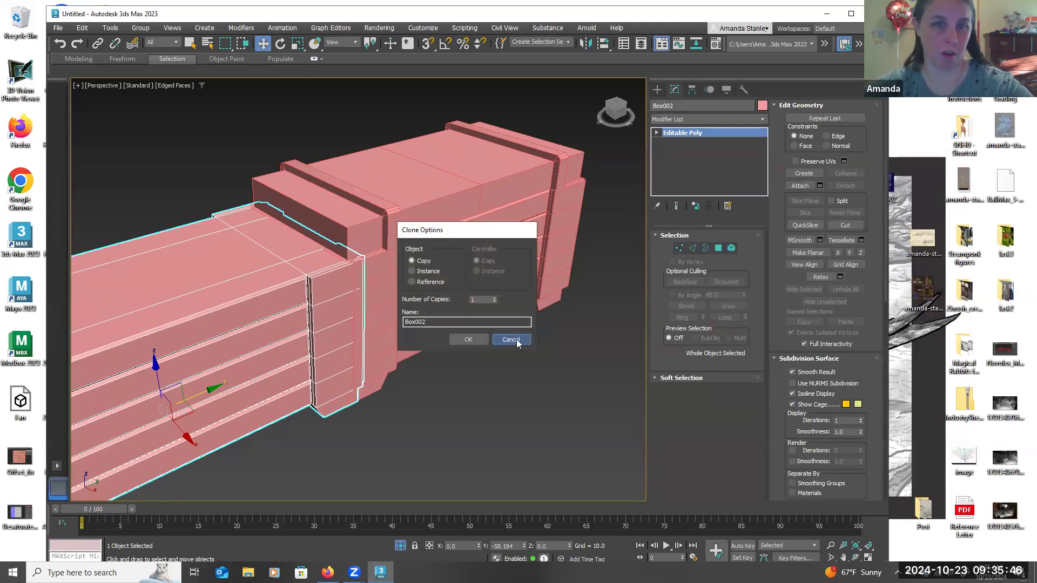
left_click(514, 341)
left_click(477, 371)
Copy the Lid about 218 units away along negative X and convert the copy to Editable Poly
left_click(391, 172)
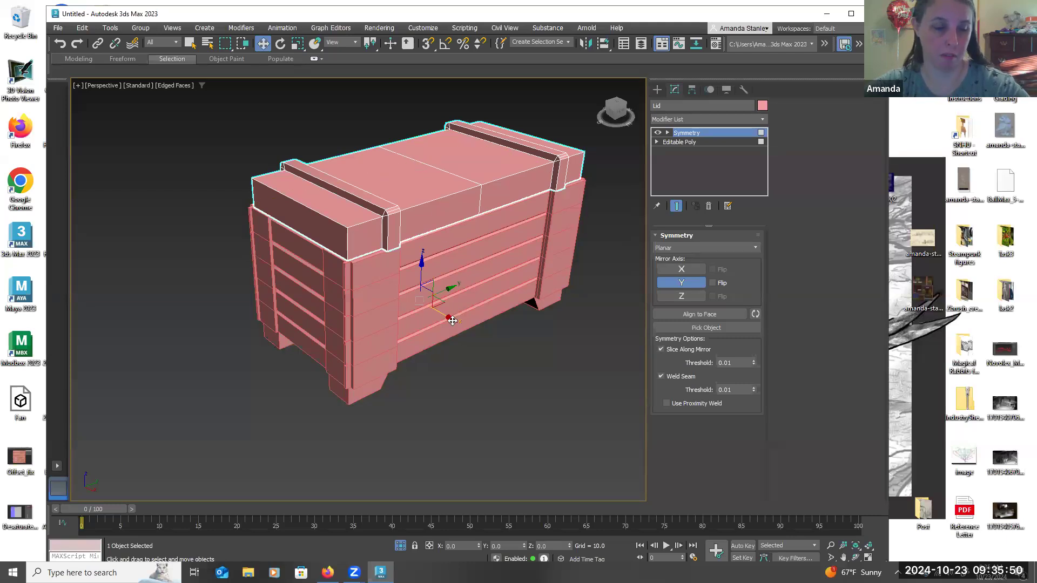
mouse_move(454, 321)
left_mouse_down("shift")
mouse_move(364, 291)
mouse_move(99, 120)
left_mouse_up("shift")
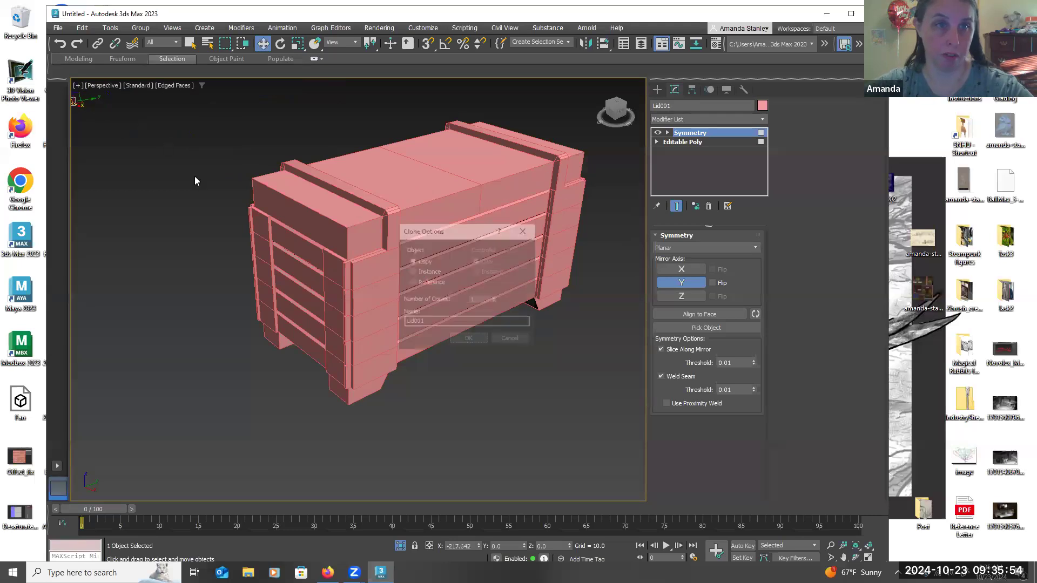
left_click(479, 340)
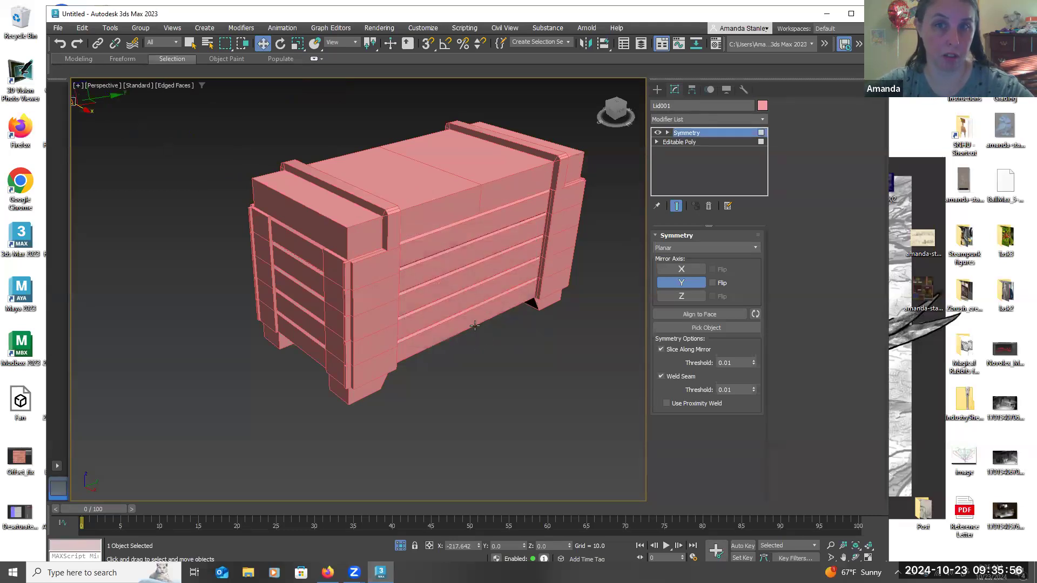
right_click(463, 178)
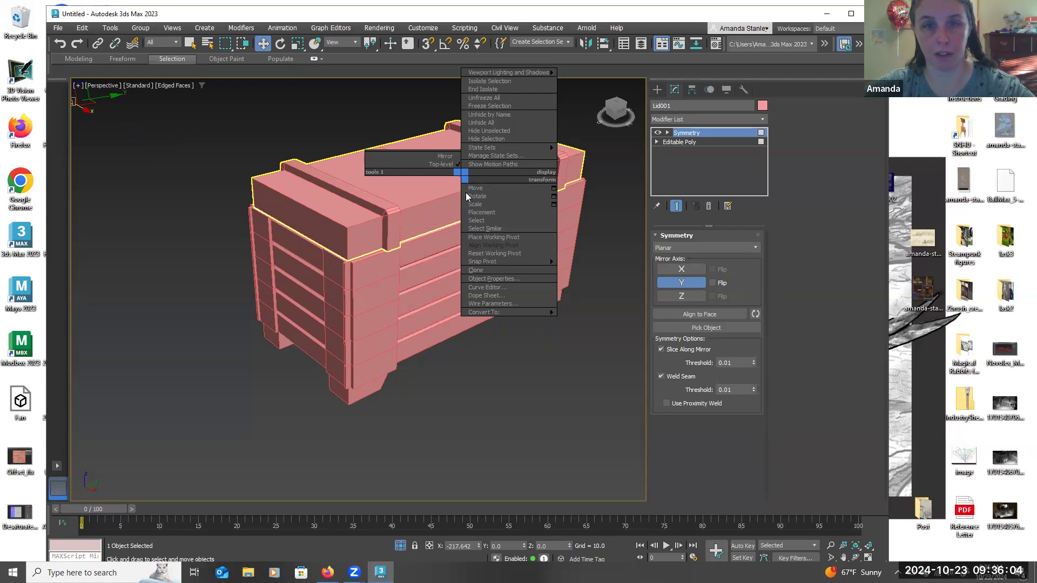
mouse_move(503, 312)
left_click(620, 319)
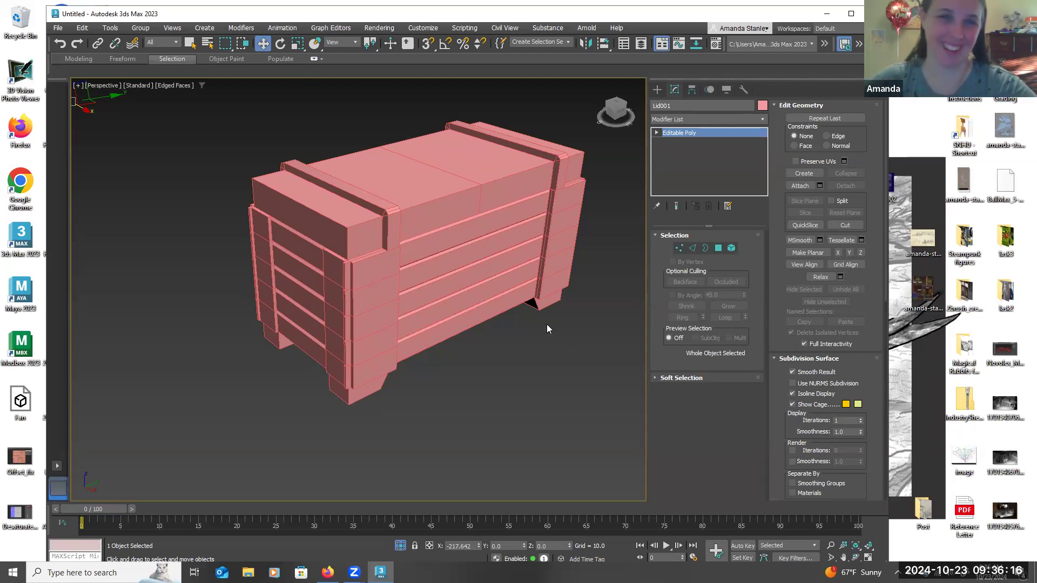
Convert the original Lid on the chest to Editable Poly, collapsing its Symmetry modifier
left_click(457, 181)
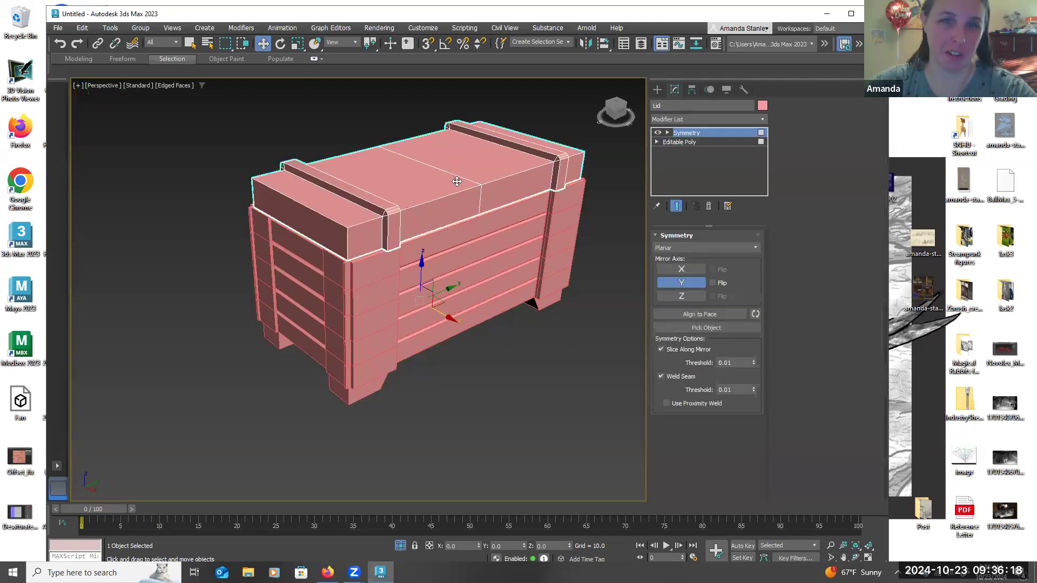
middle_click_drag(460, 183, 517, 189, "alt")
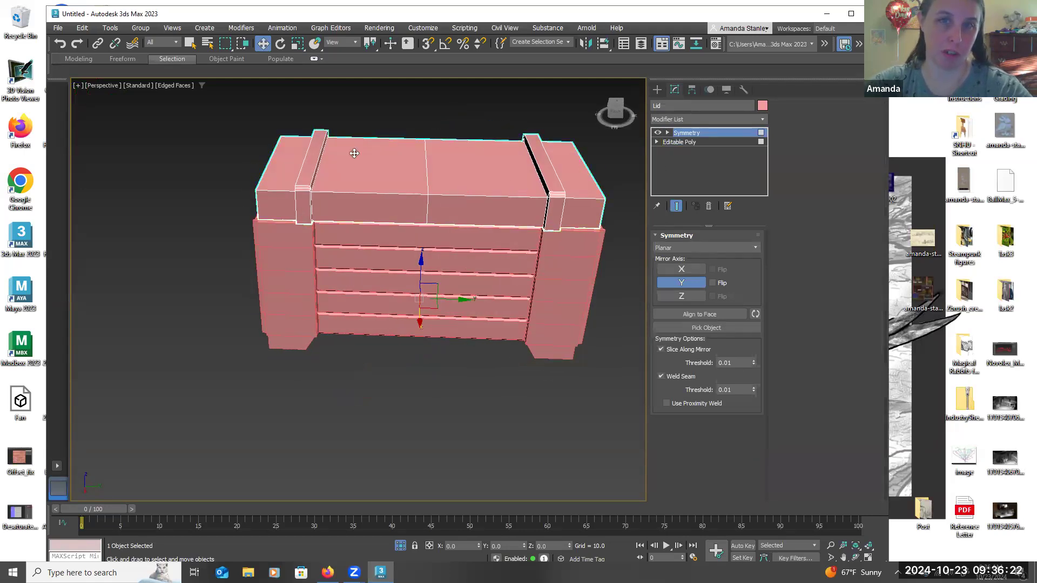
right_click(499, 178)
mouse_move(556, 312)
left_click(618, 321)
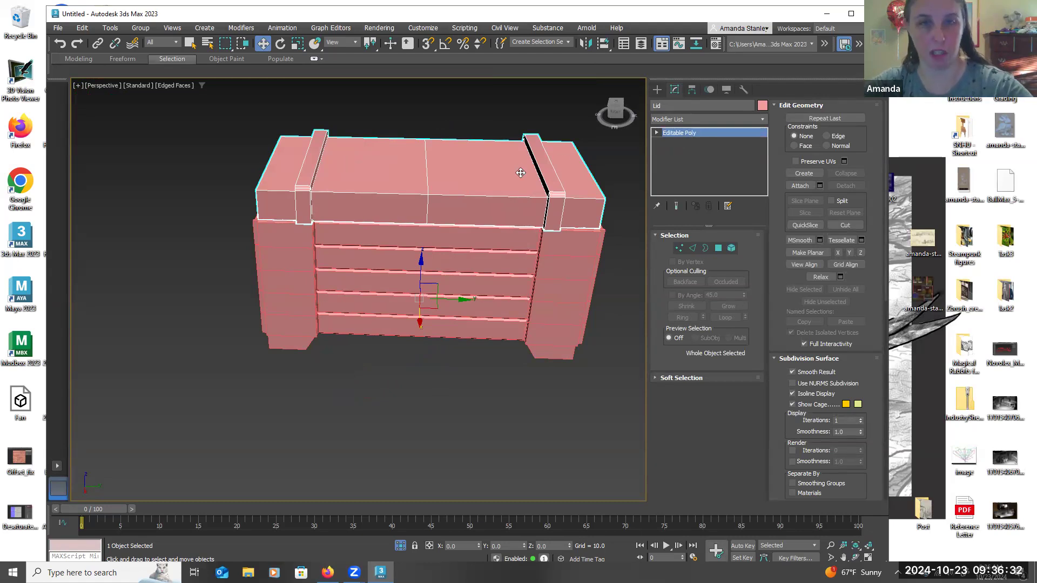
middle_click_drag(499, 174, 522, 191, "alt")
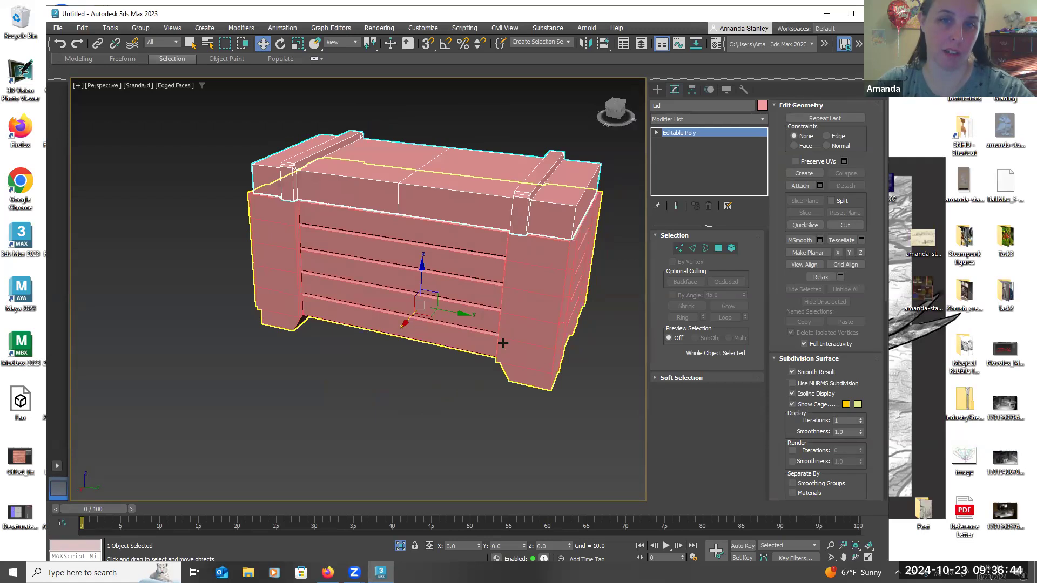
Select the rings of horizontal edges around both end sections of the chest body
left_click(523, 311)
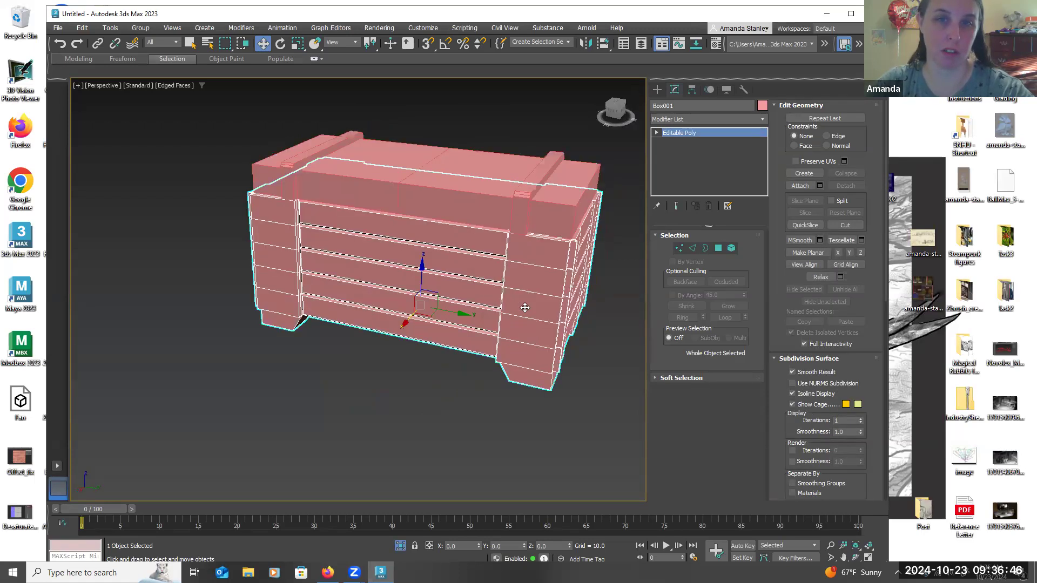
left_click(693, 248)
middle_click_drag(621, 289, 619, 287, "alt")
left_click_drag(557, 122, 546, 350)
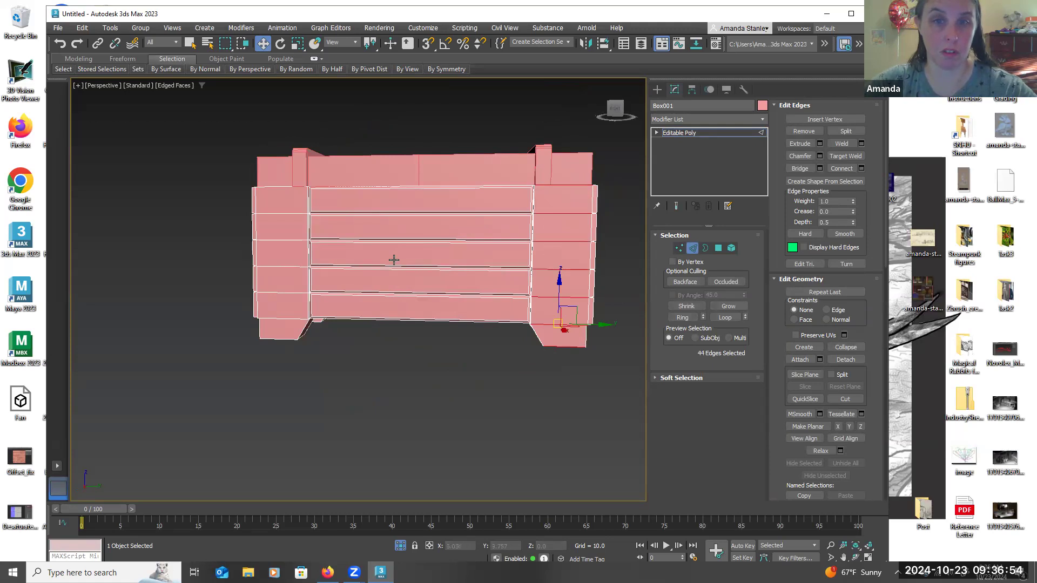
left_click(535, 215)
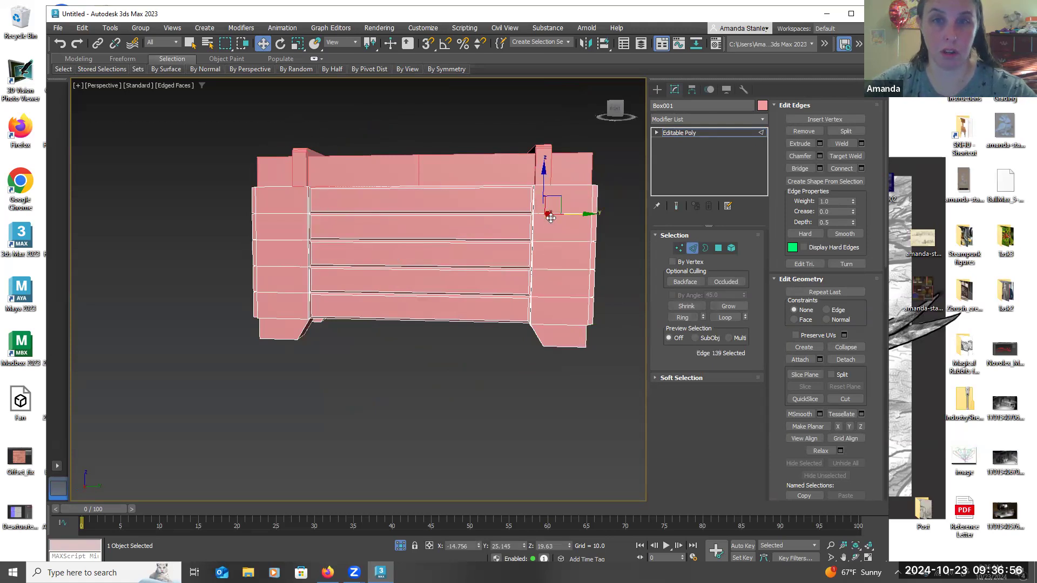
left_click(565, 185)
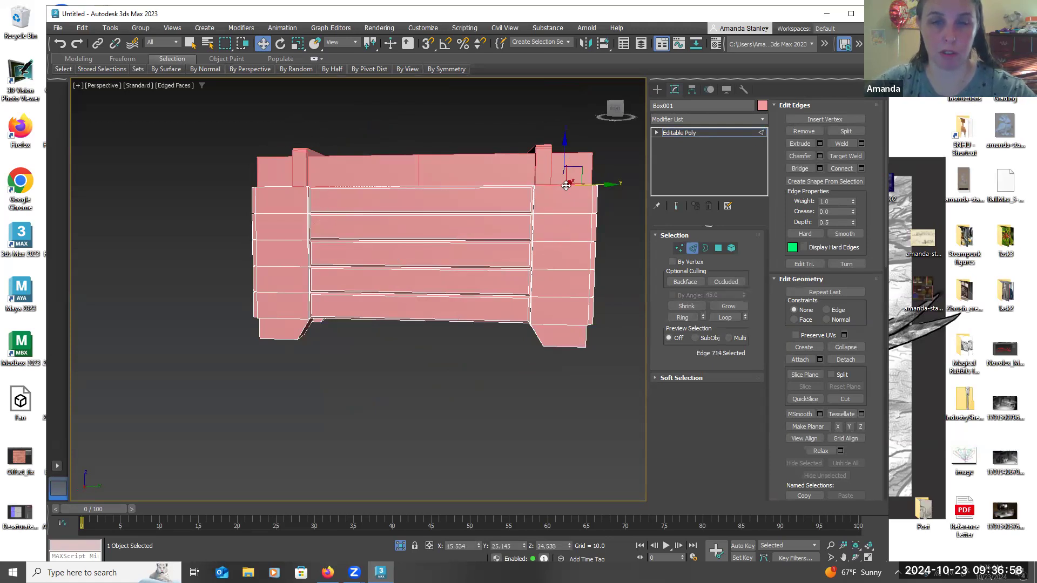
left_click(682, 318)
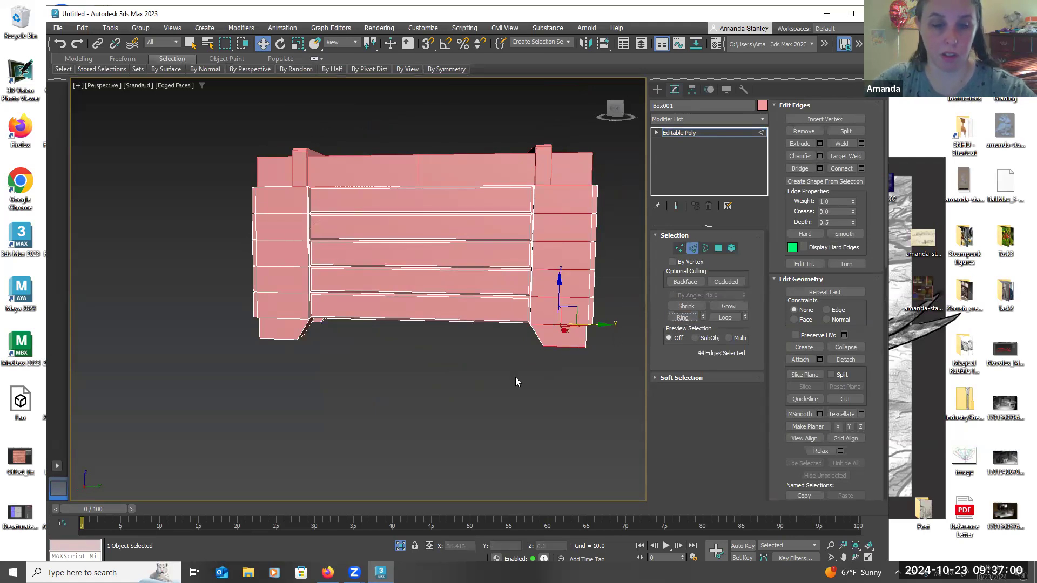
middle_click_drag(520, 382, 598, 373, "alt")
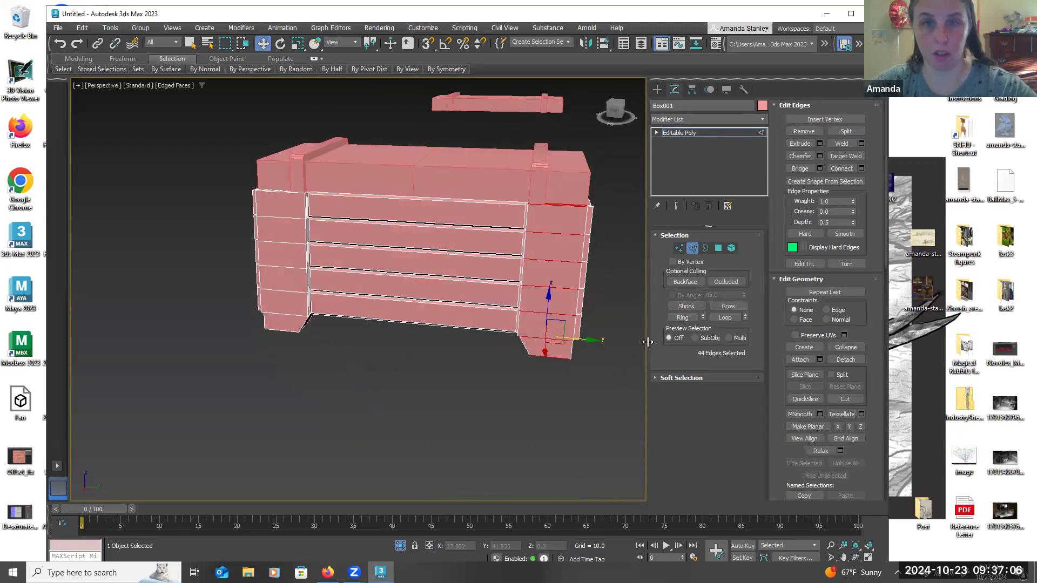
left_click(283, 216)
left_click(682, 318)
left_click(681, 318)
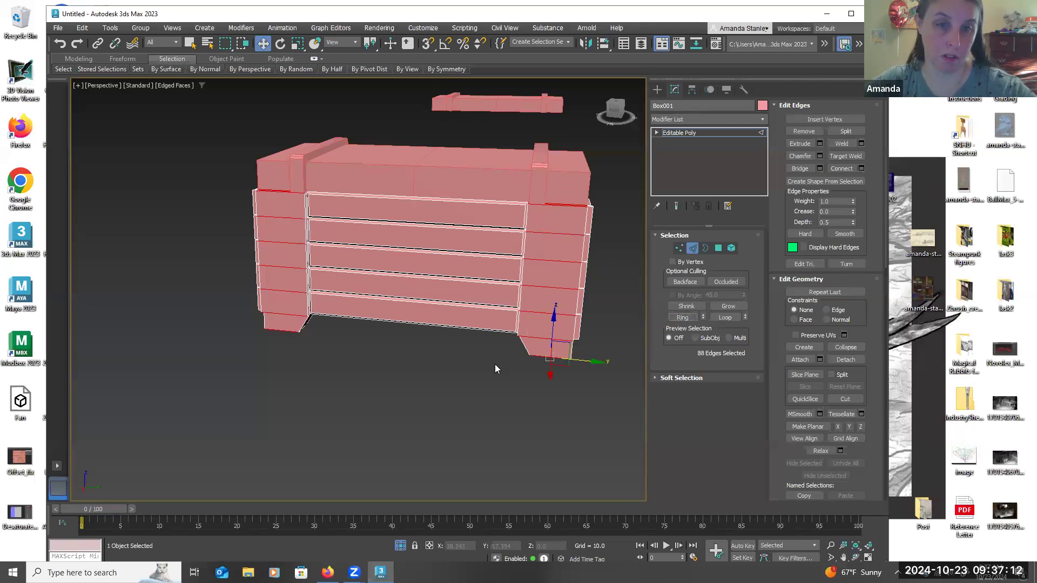
Exit the current isolation and edge editing, and isolate only the chest body together with its Lid
left_click(400, 545)
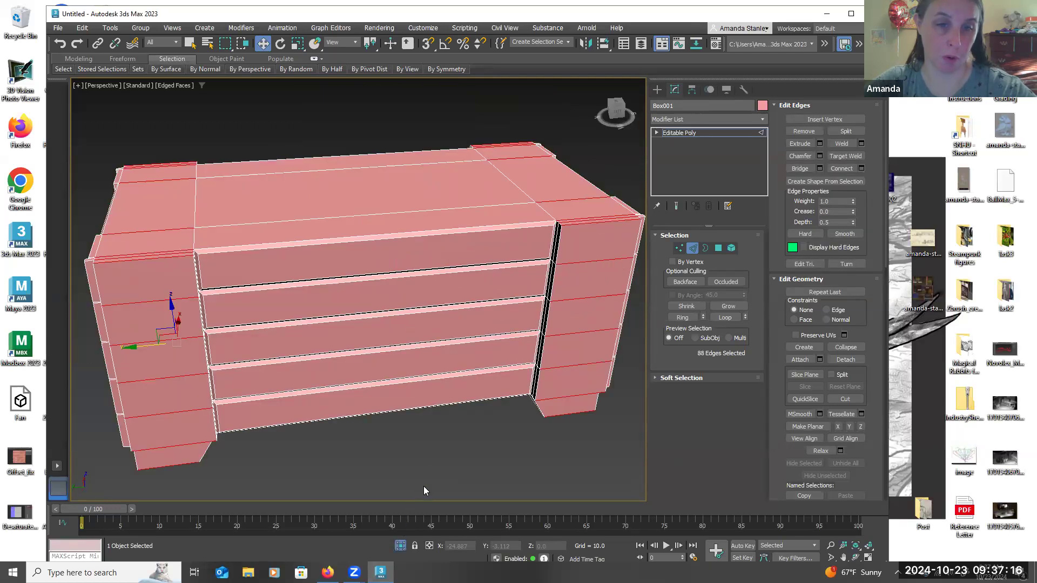
left_click(400, 546)
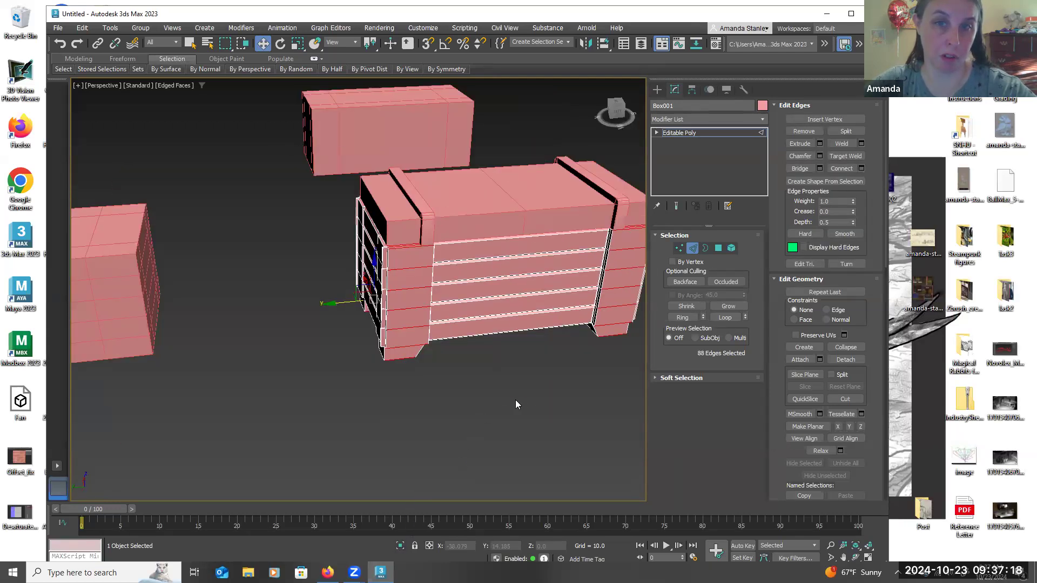
left_click(514, 201)
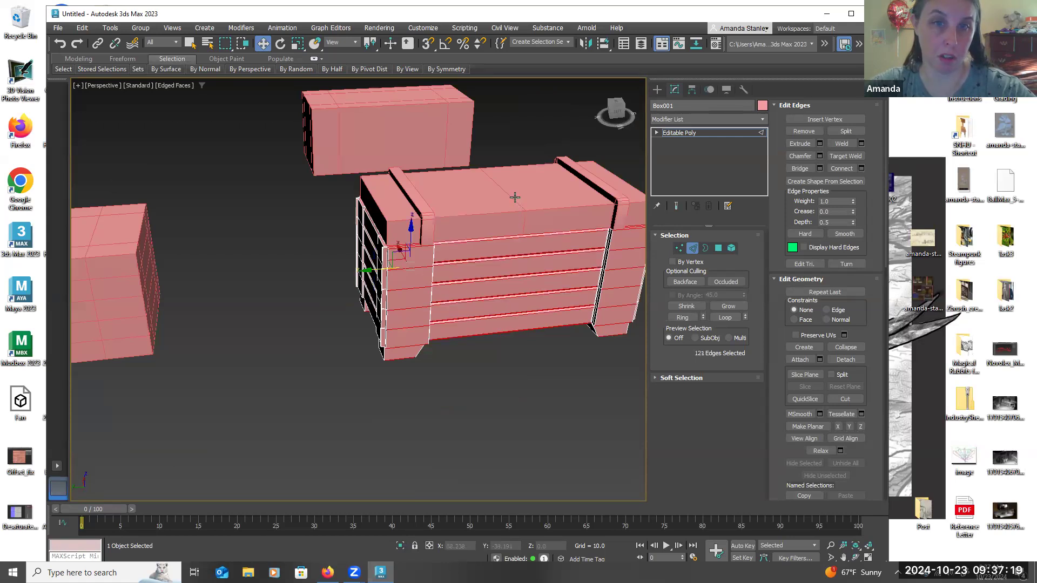
left_click(521, 364)
left_click(692, 248)
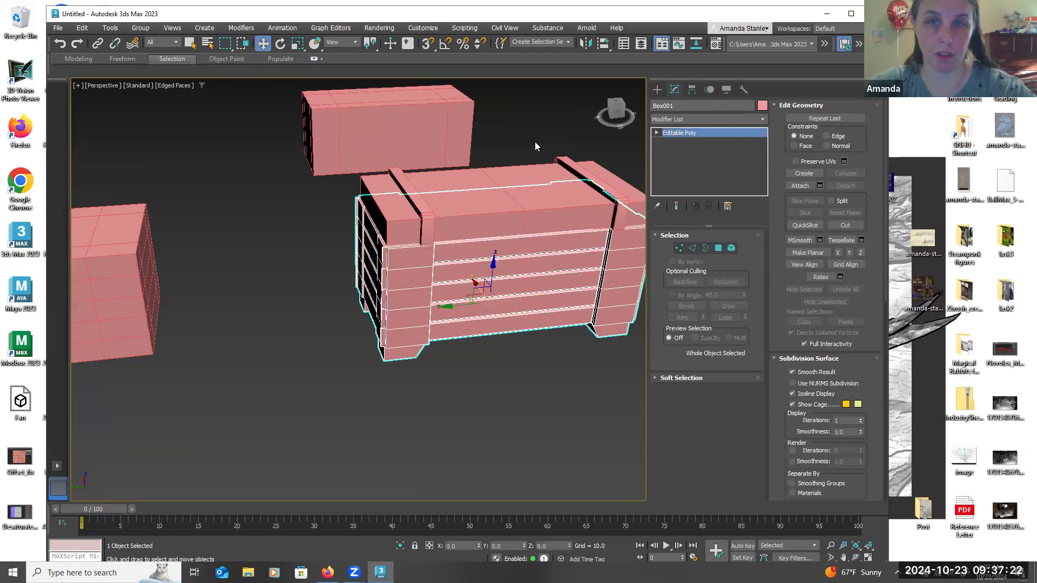
left_click(400, 545)
scroll(596, 368, "down", 5)
scroll(589, 337, "up", 6)
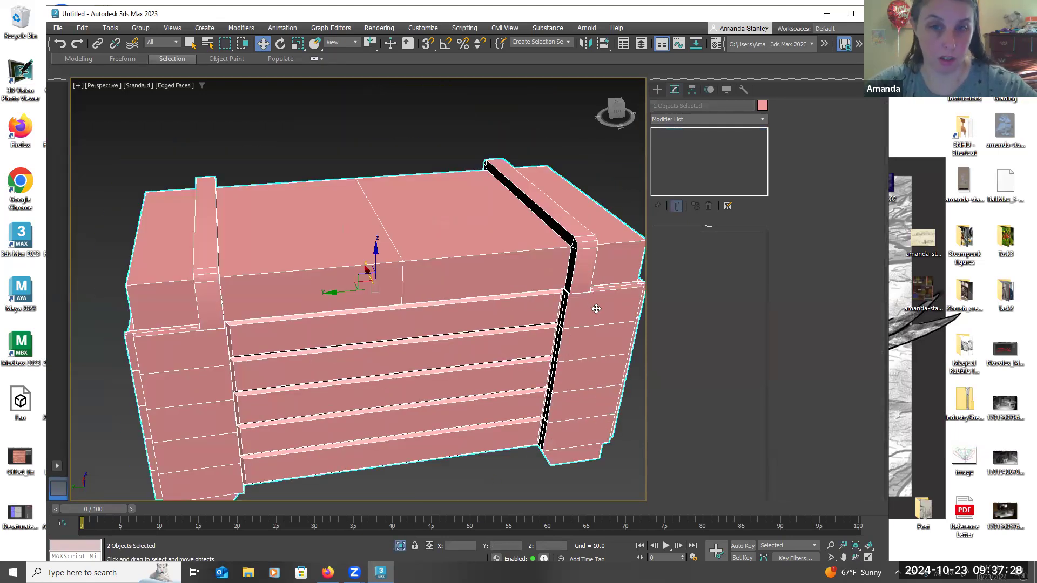
Select the edge rings across the planks on both end sections of the chest body
left_click(596, 309)
key("2")
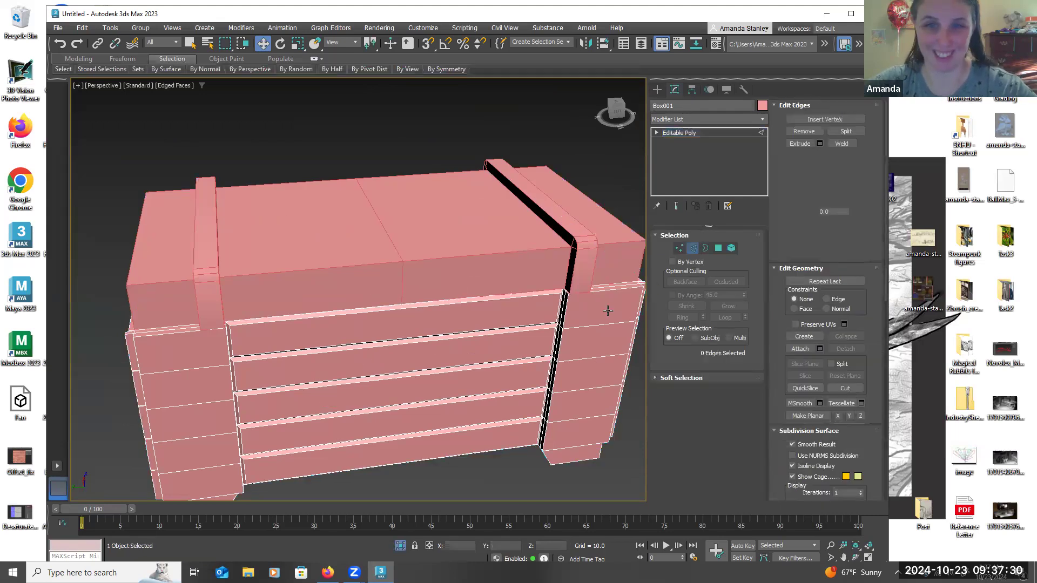
left_click(607, 310)
left_click(194, 368, "ctrl")
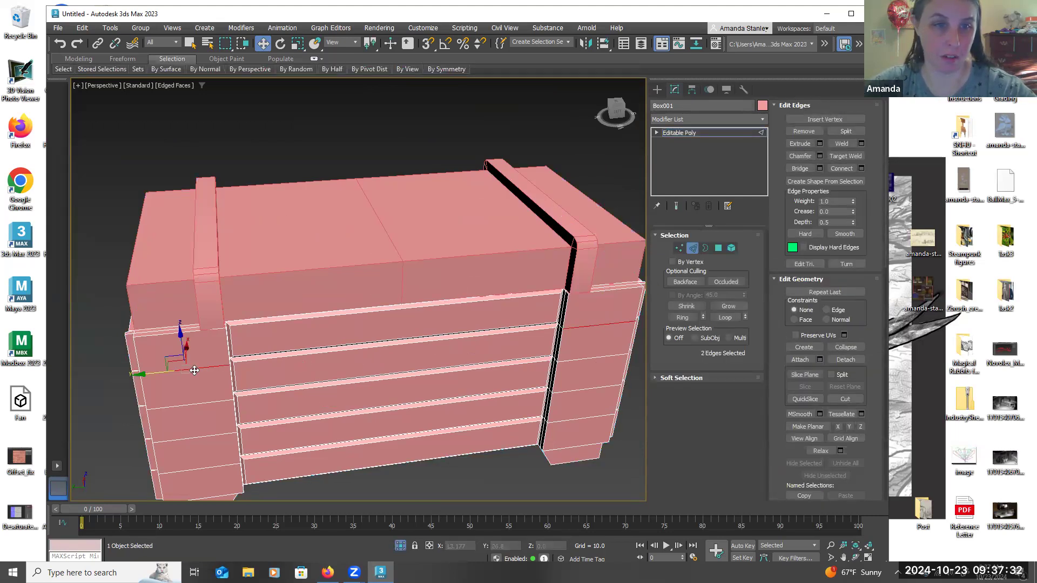
left_click(670, 318)
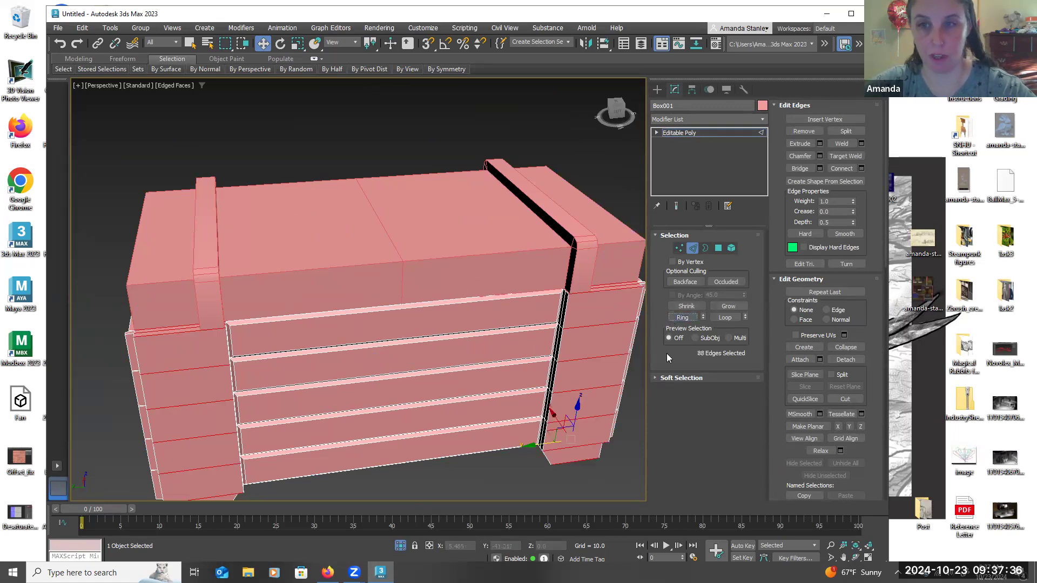
Connect the selected edges with 1 segment, pinch 1 and slide -43, aligning the new loops with the lid straps
left_click(862, 168)
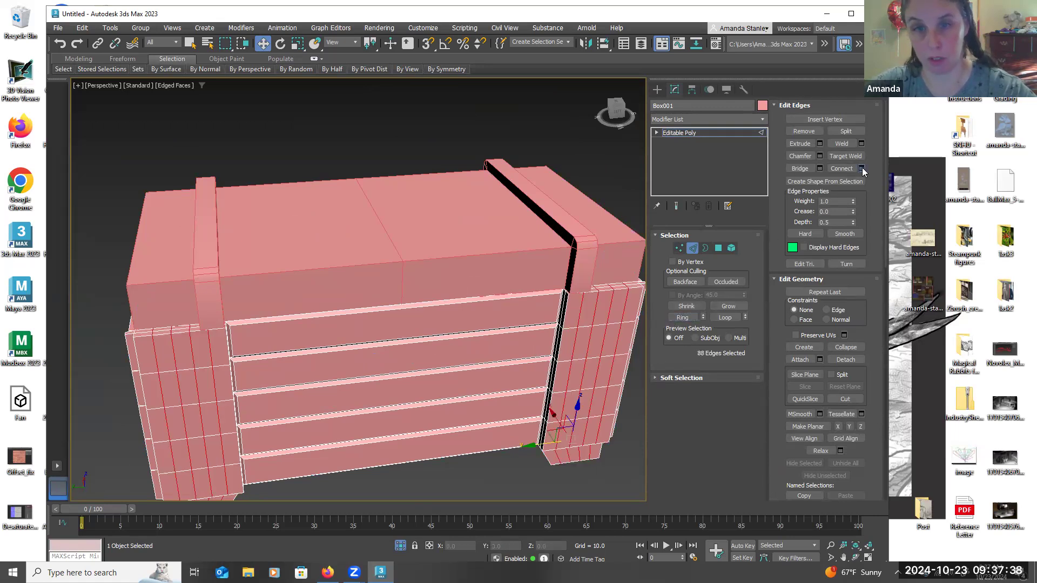
left_click_drag(529, 214, 528, 212)
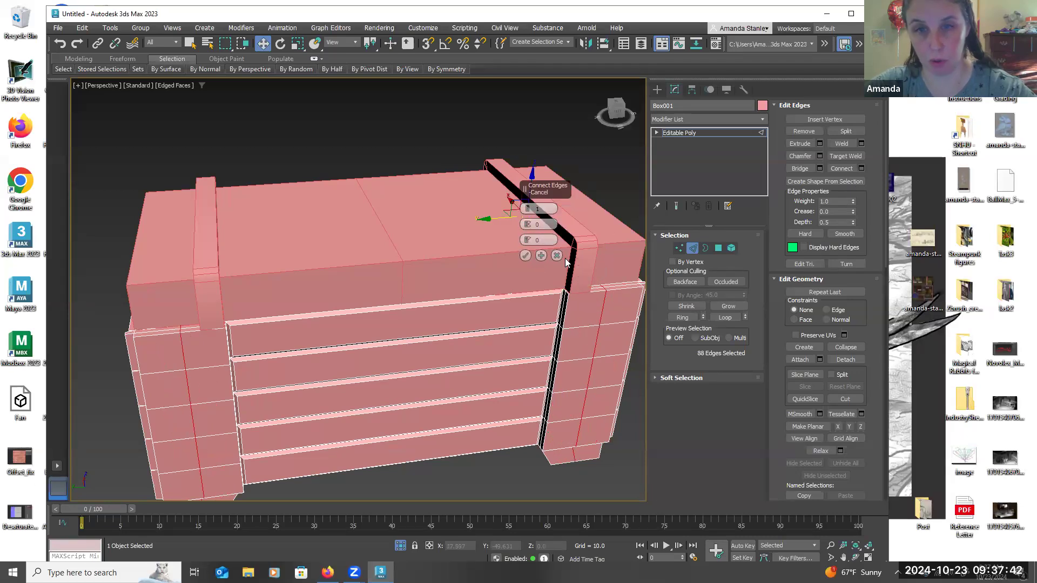
left_click(619, 115)
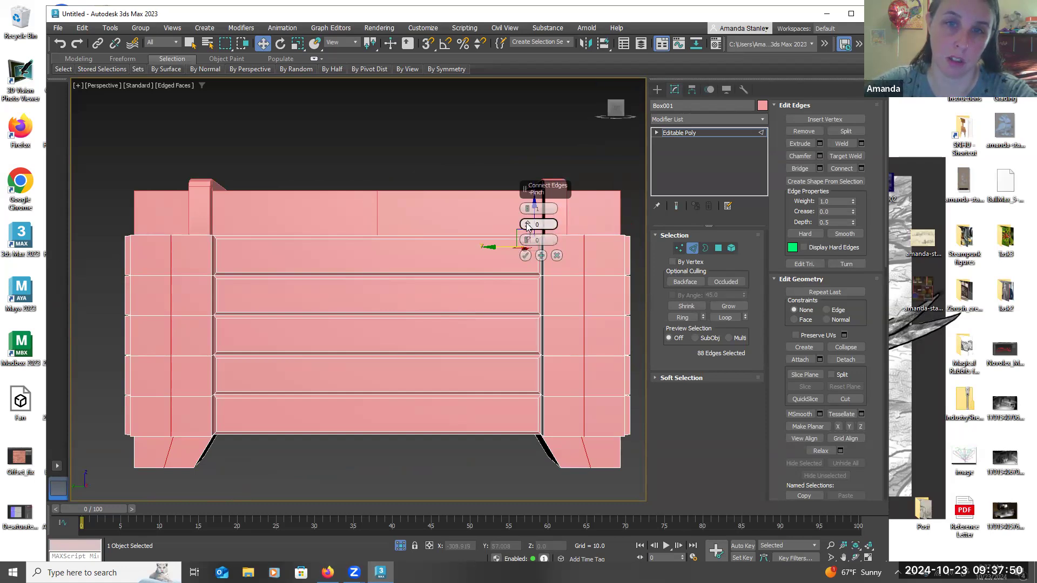
left_click_drag(527, 239, 529, 331)
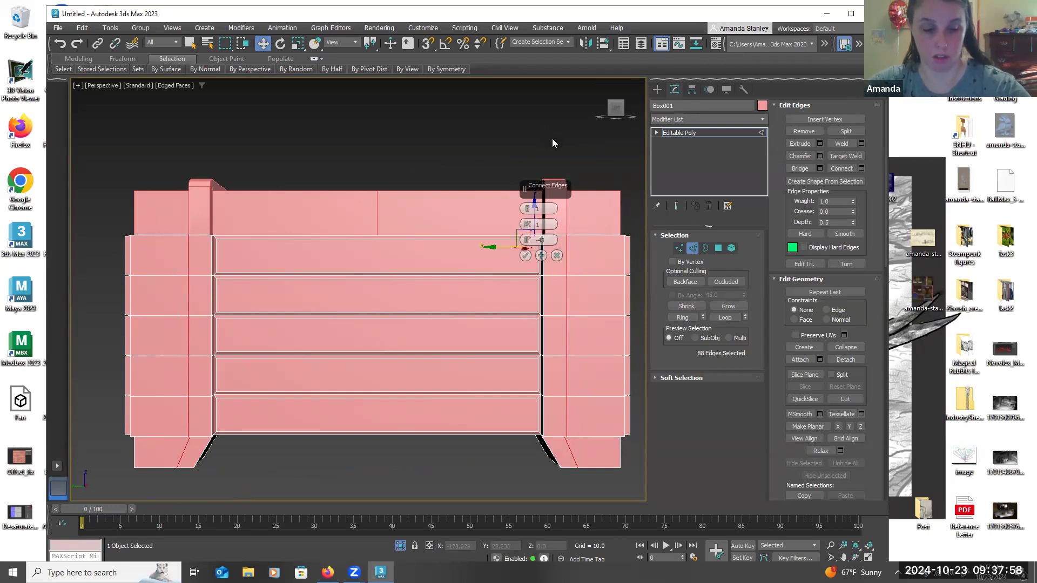
middle_click_drag(548, 142, 520, 153, "alt")
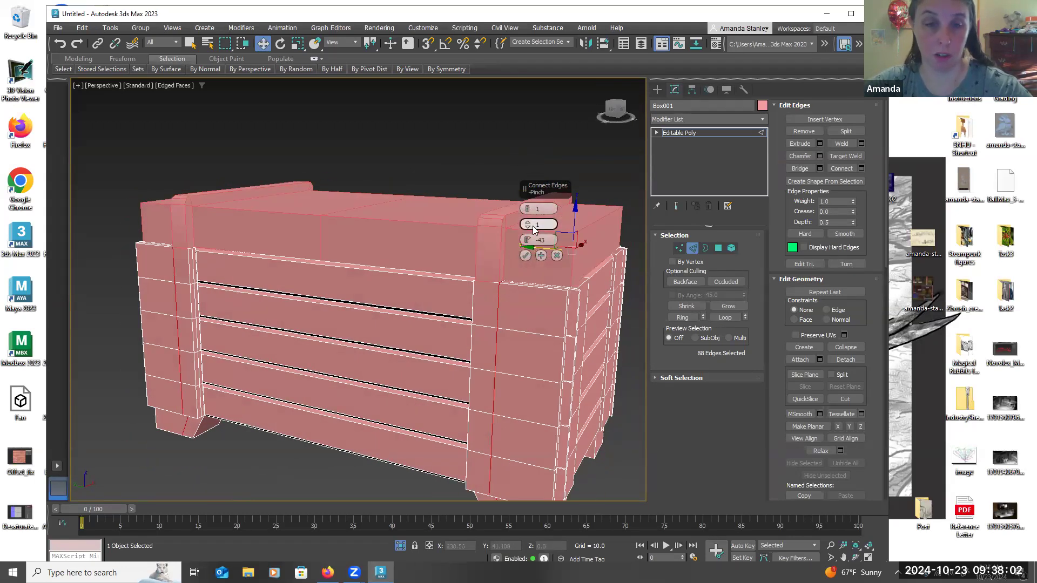
left_click(526, 256)
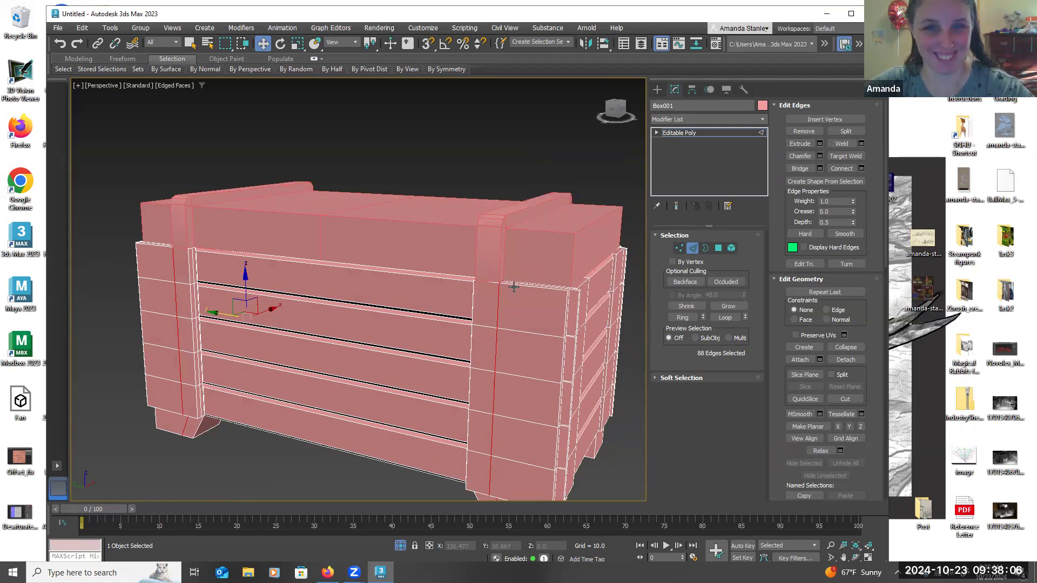
Select the five polygons of the narrow vertical strip beneath the lid strap nearest the visible end of the chest body
middle_click_drag(517, 287, 491, 291, "alt")
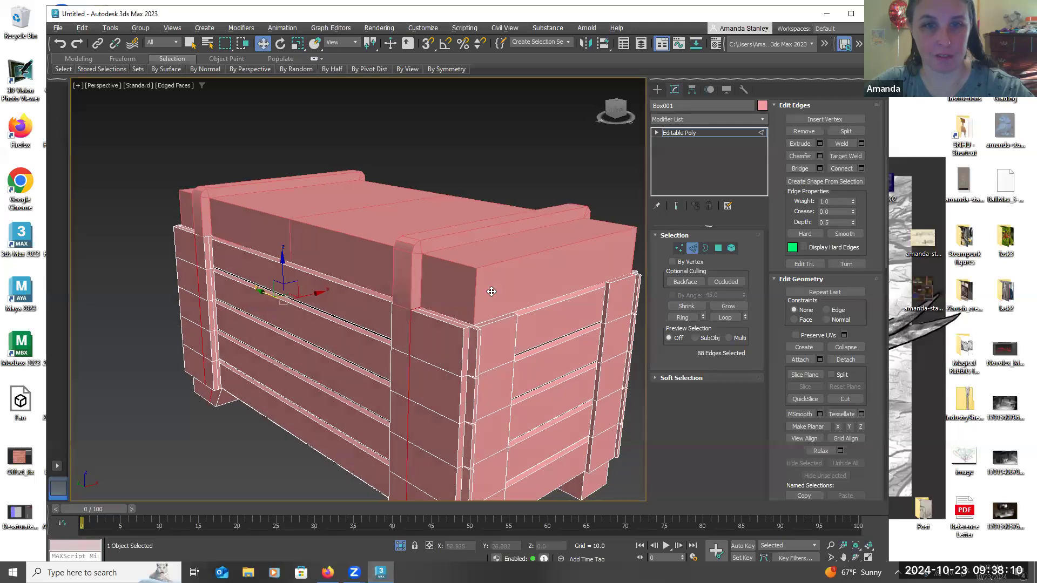
middle_click_drag(428, 324, 470, 250)
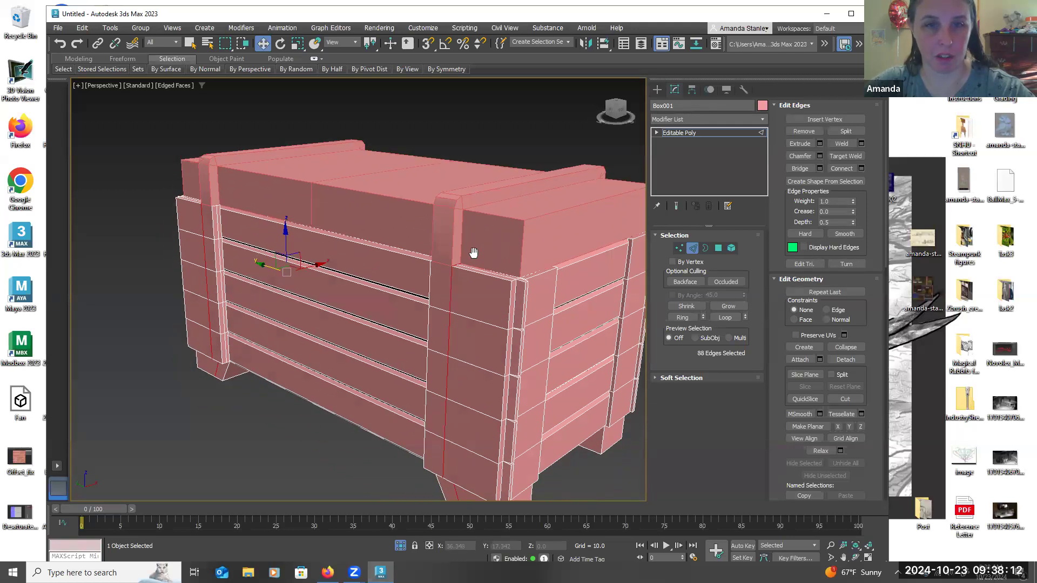
scroll(471, 250, "up", 2)
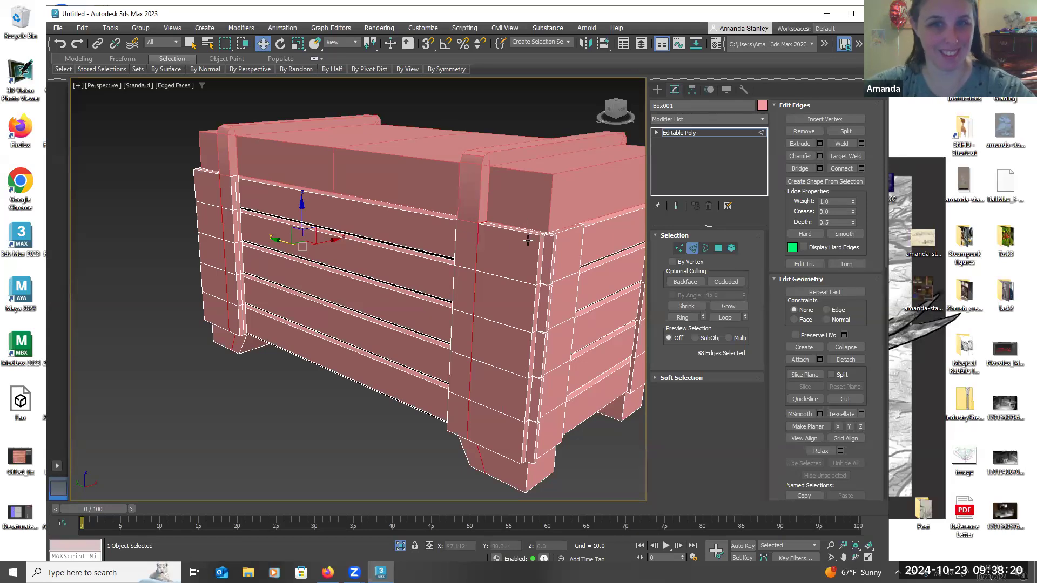
left_click(501, 255)
left_click(470, 200)
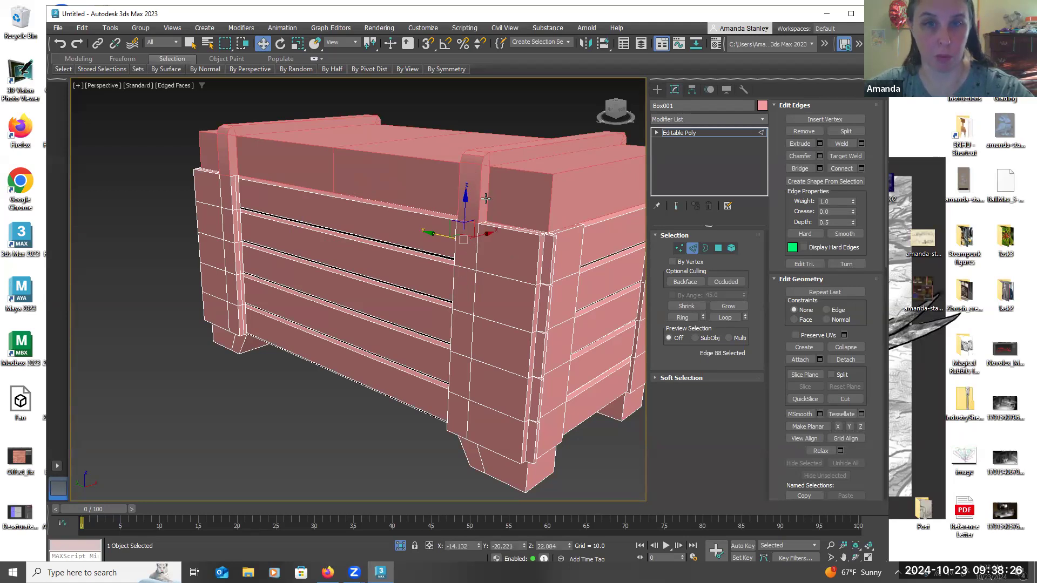
mouse_move(489, 200)
middle_mouse_down("alt")
mouse_move(475, 199)
mouse_move(495, 199)
middle_mouse_up("alt")
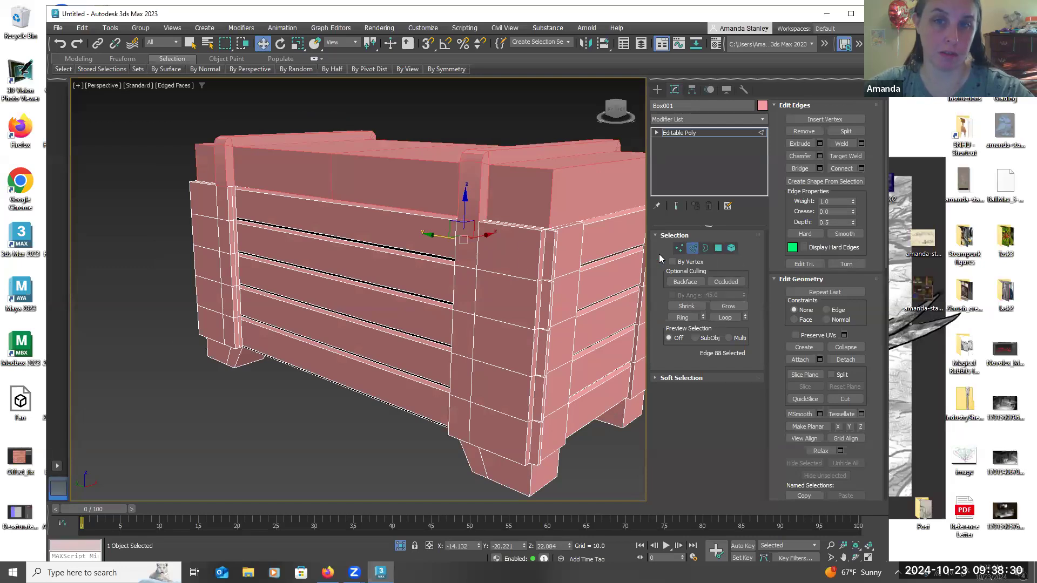
left_click(719, 248)
left_click(467, 247)
left_click(467, 291, "ctrl")
left_click(465, 338, "ctrl")
left_click(463, 378, "ctrl")
left_click(468, 404, "ctrl")
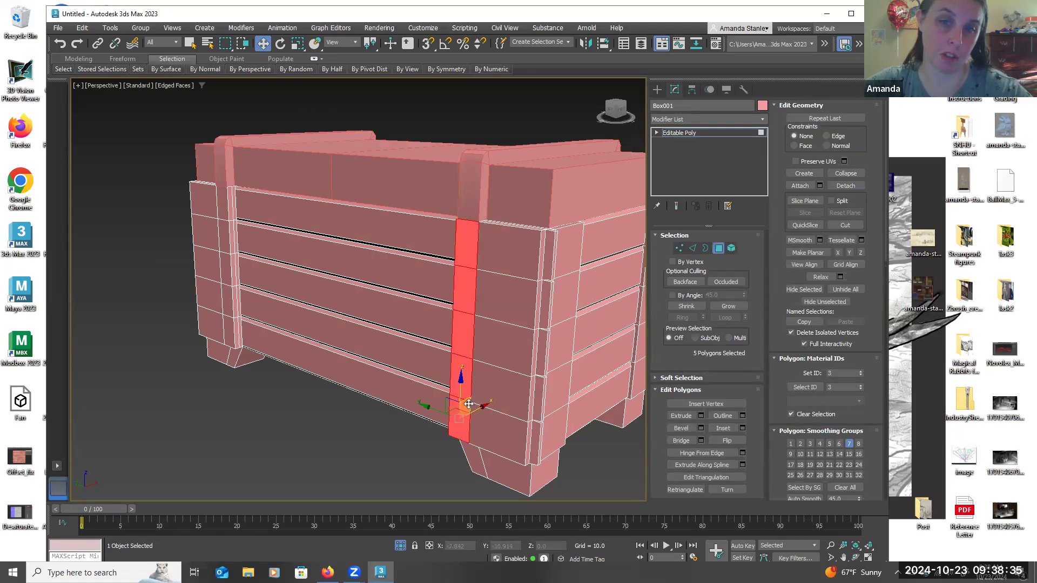
Try extruding the selected strip polygons by a height of 0.311
left_click(700, 416)
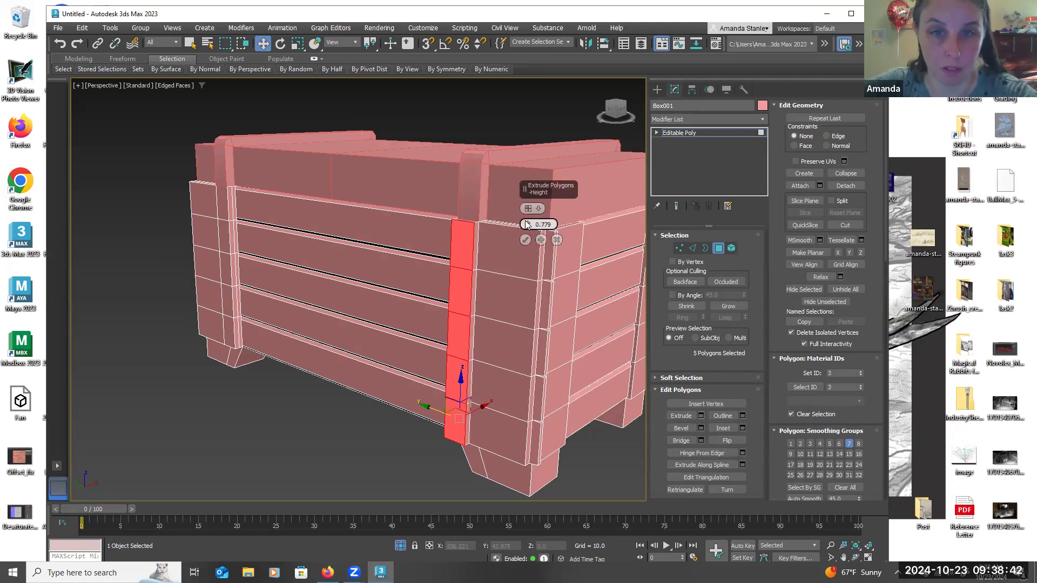
left_click_drag(527, 223, 526, 223)
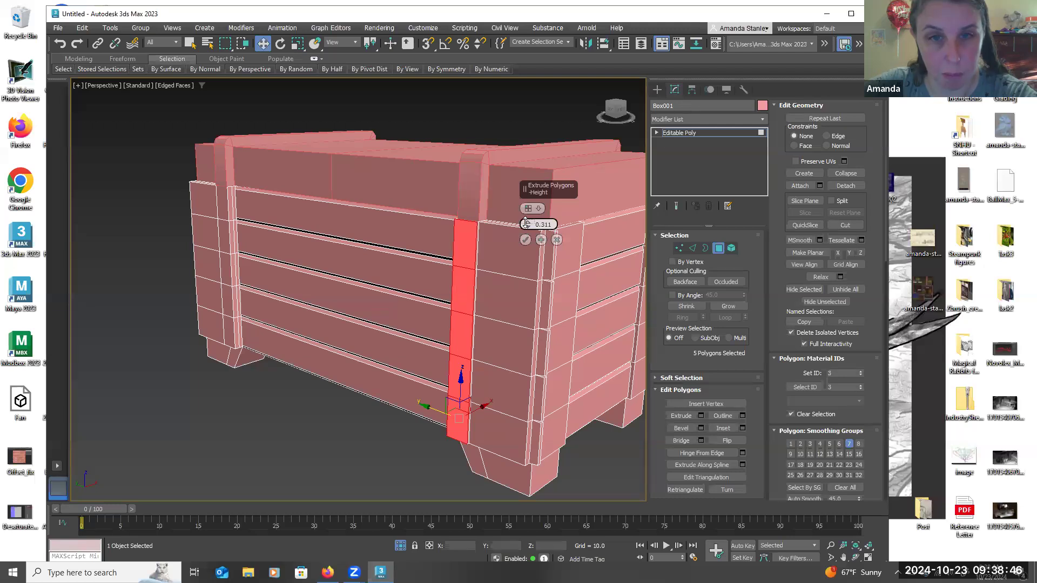
left_click(525, 240)
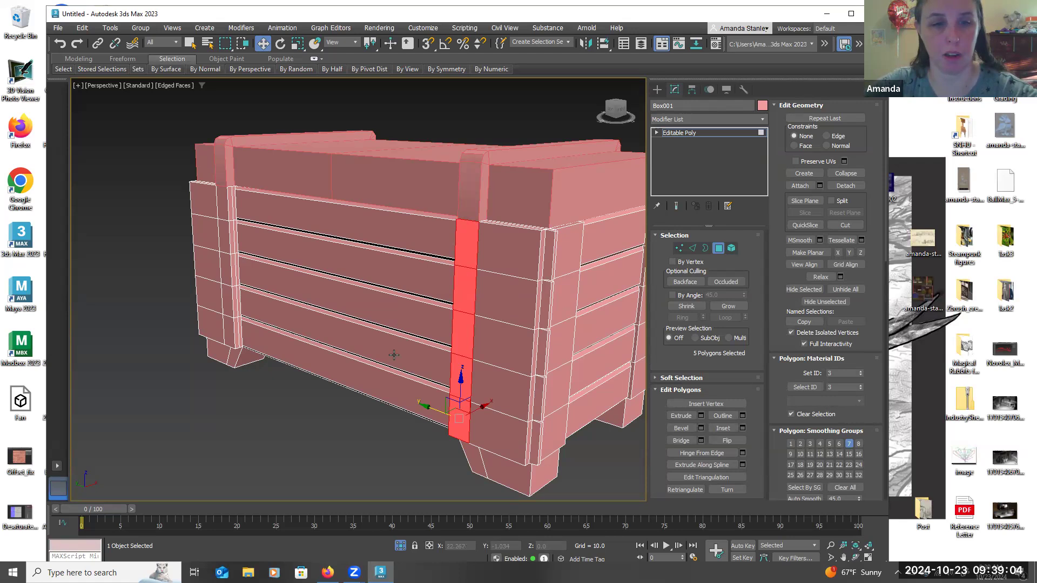
Open Notepad, start a note reading "Metal Bracket", and return to 3ds Max
left_click(13, 573)
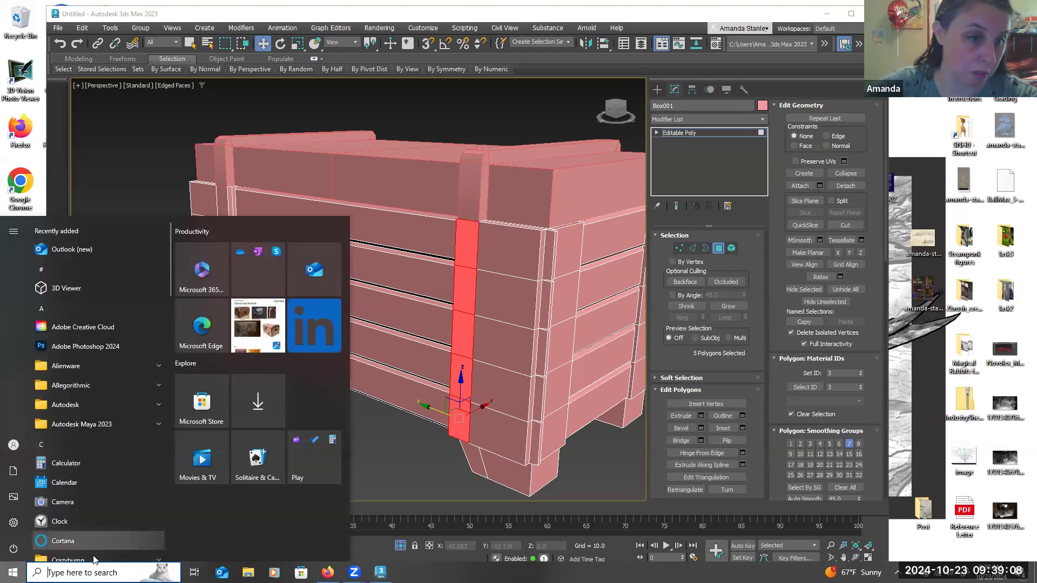
type("not")
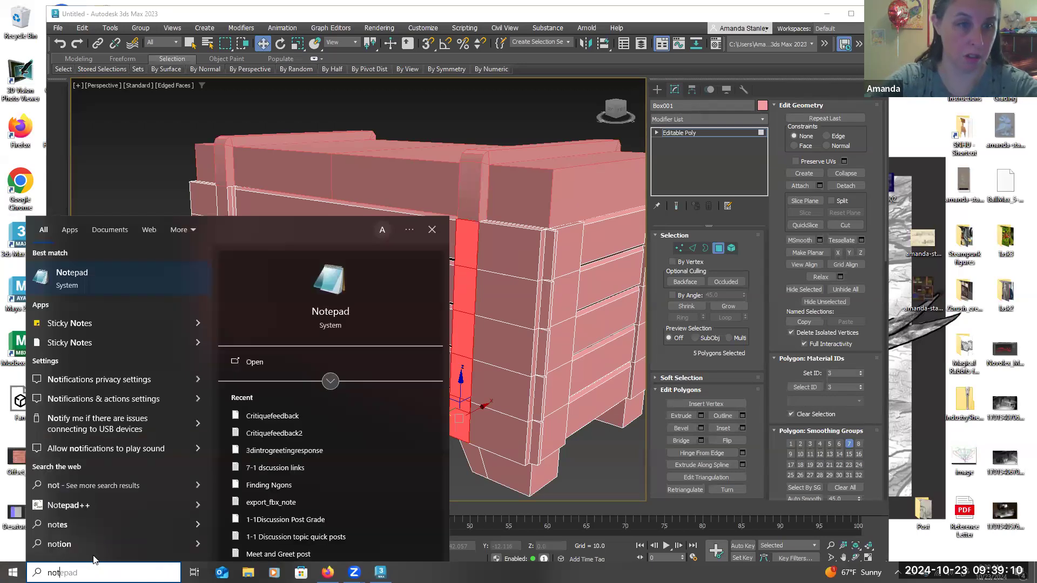
left_click(118, 286)
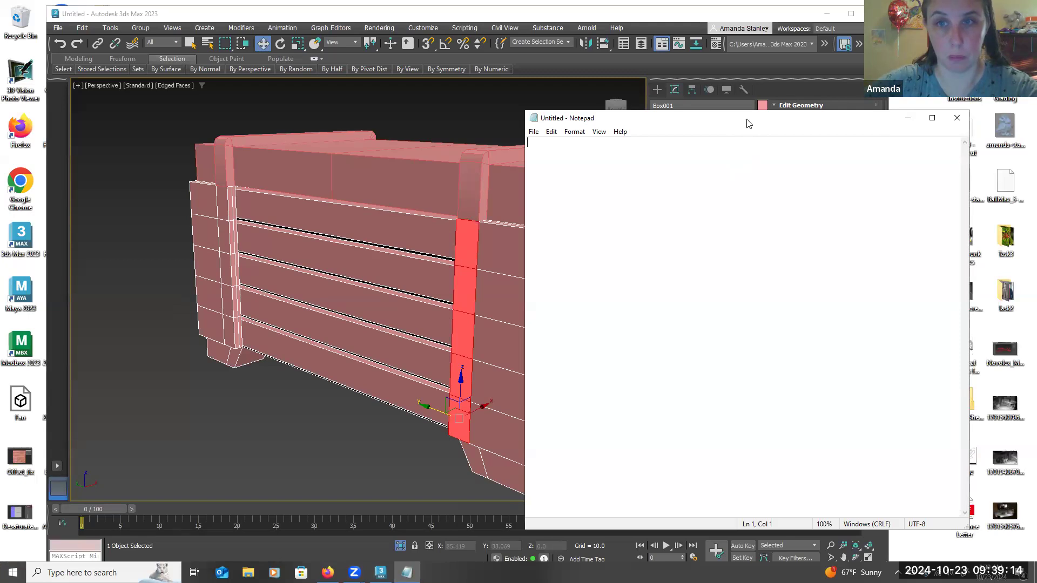
left_click_drag(746, 124, 238, 135)
type("Metal Bracket")
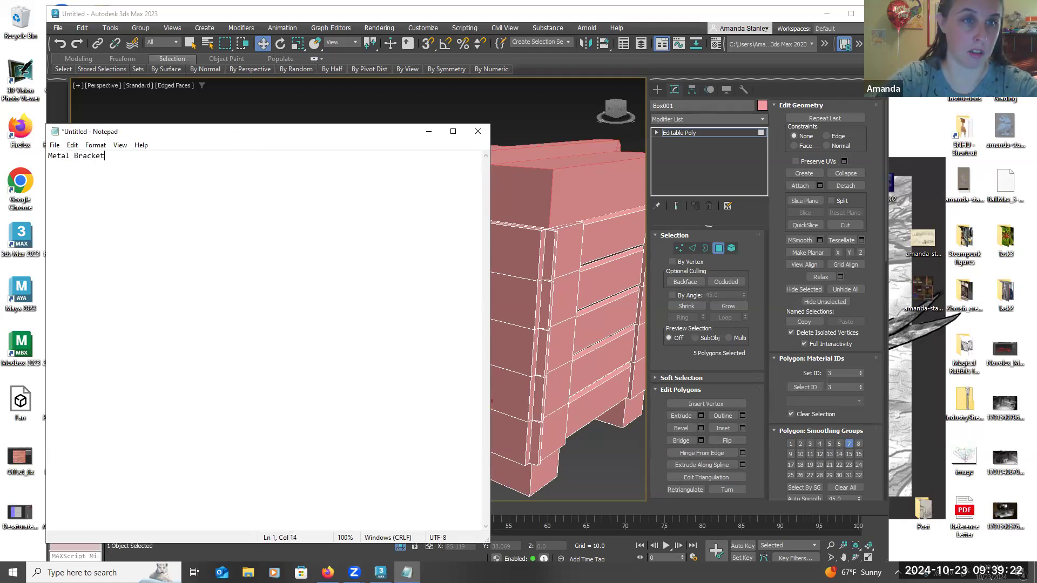
left_click_drag(458, 16, 479, 16)
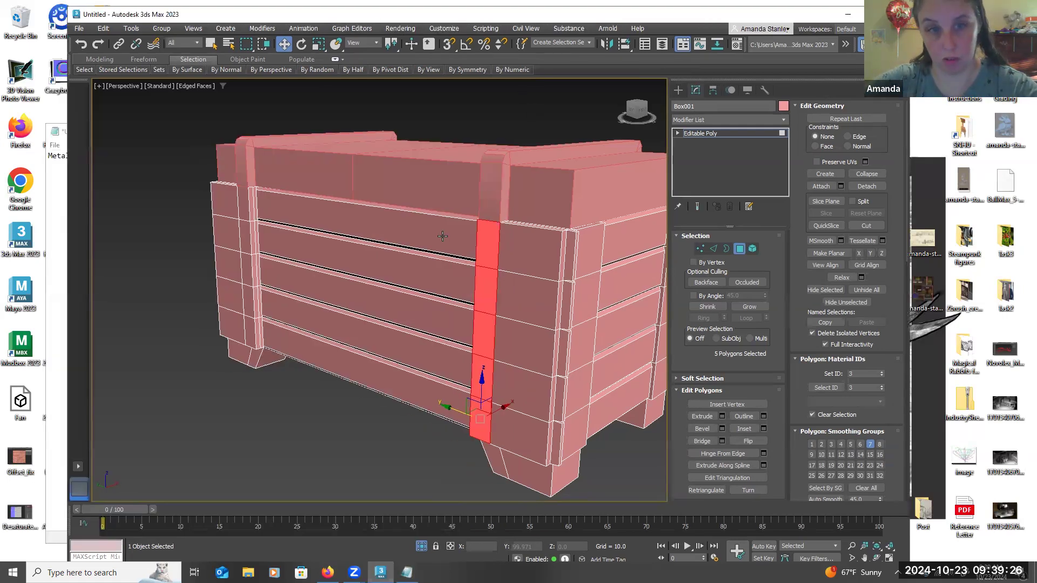
Extrude the five selected strip polygons by a height of 0.4
left_click(723, 419)
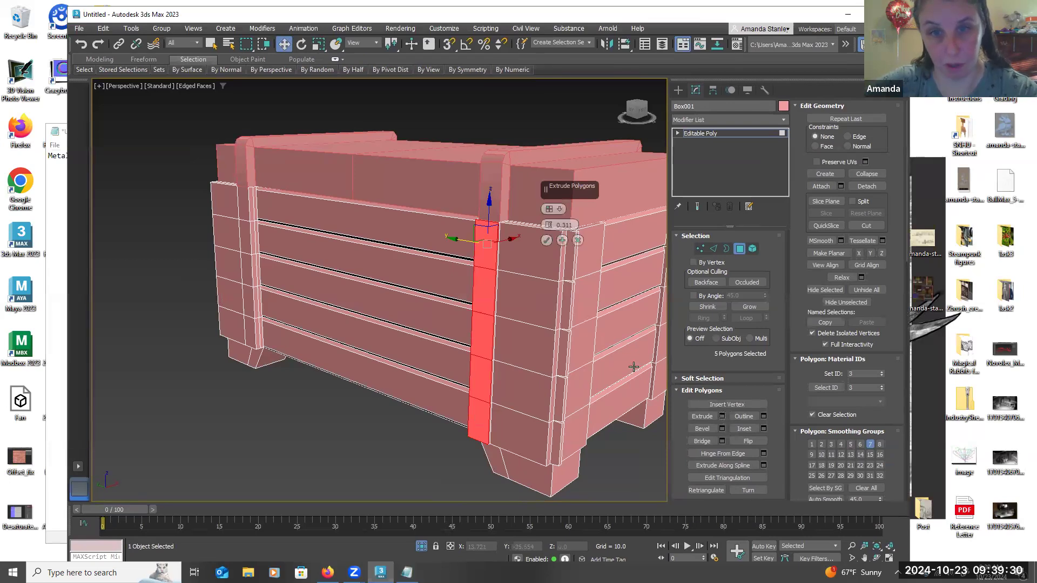
left_click(549, 224)
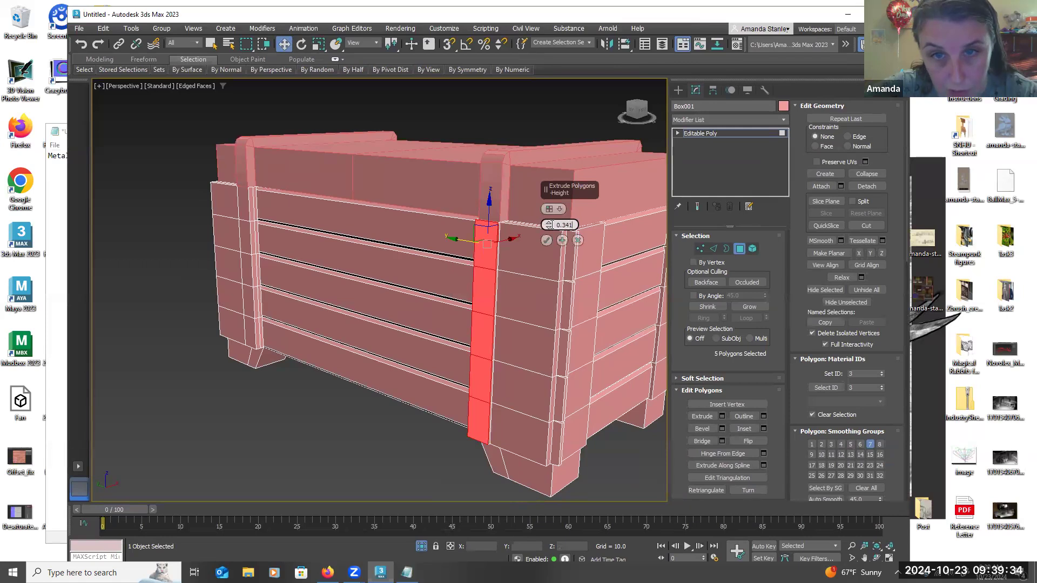
key("BackSpace")
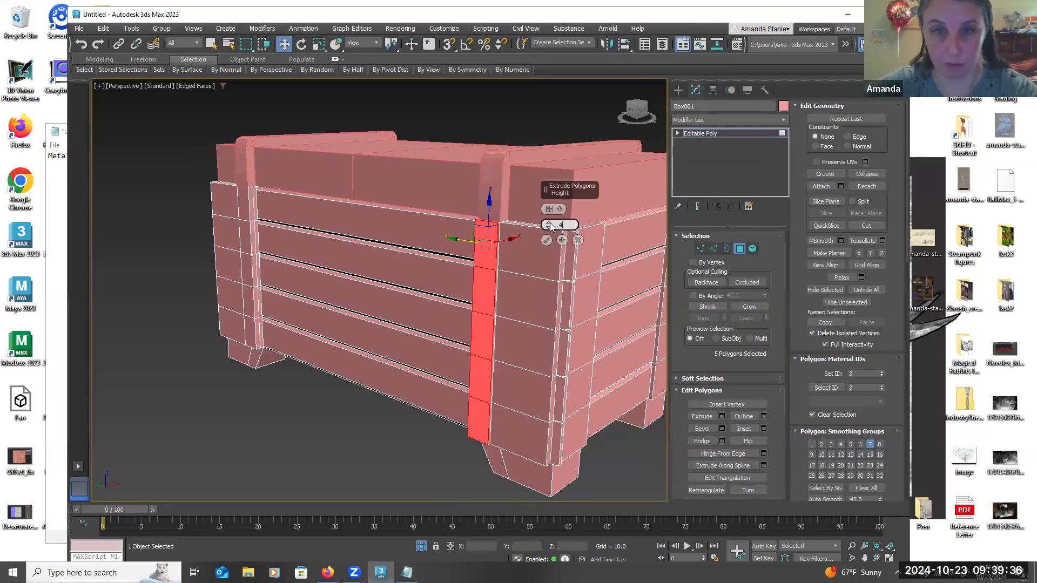
type(".4")
key("Return")
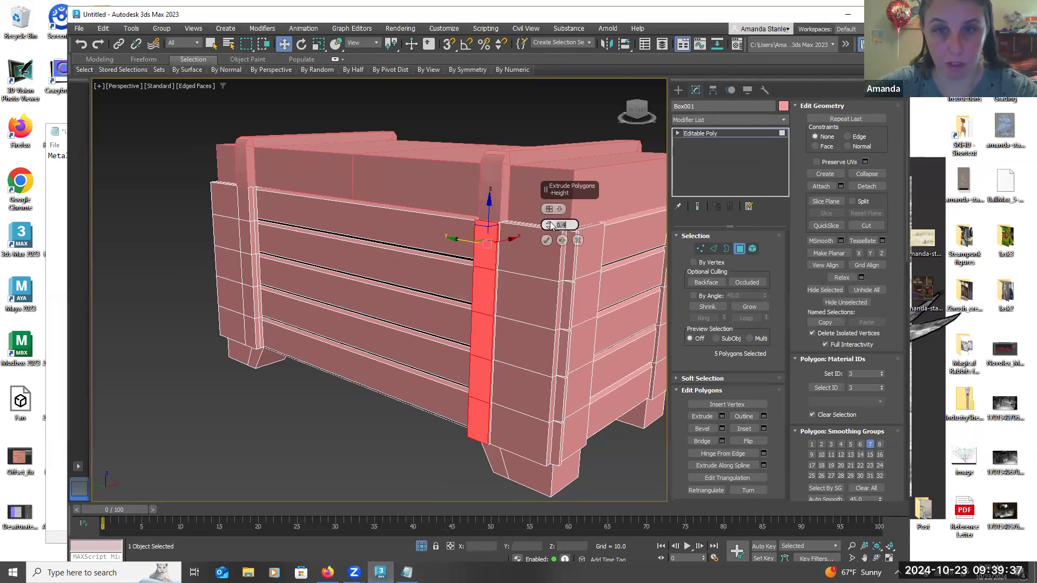
left_click(547, 241)
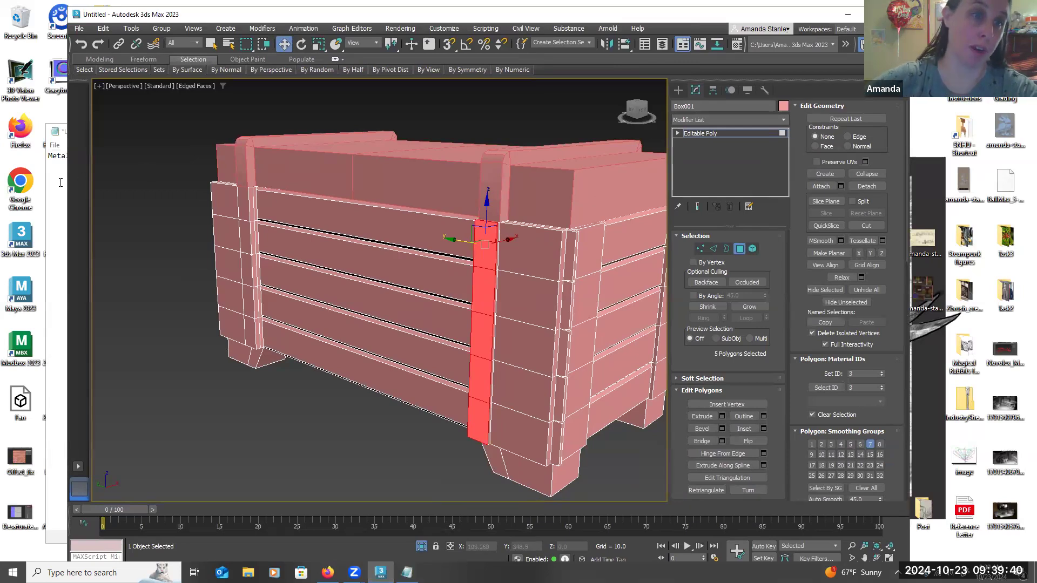
Switch to Notepad, add ".4 Extrude" after "Metal Bracket", and return to 3ds Max
left_click(58, 183)
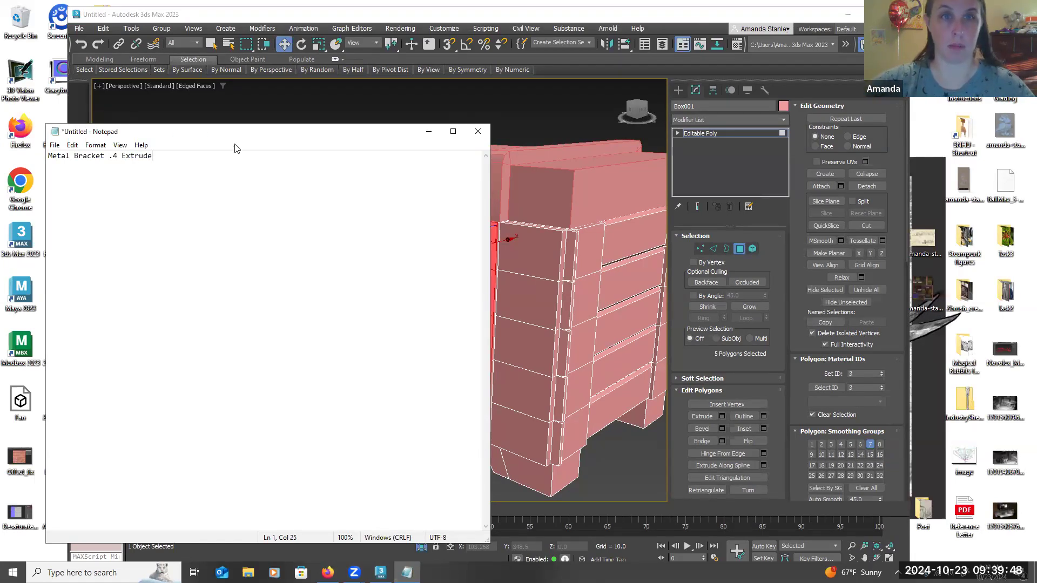
left_click(389, 22)
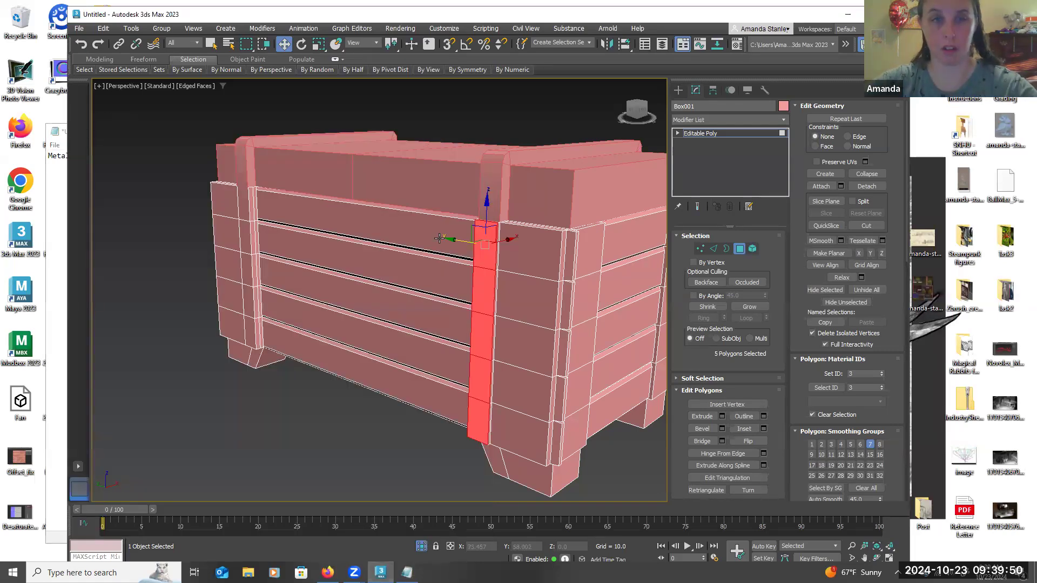
Select the five polygons of the strip beneath the other lid strap on the same side and extrude them by 0.4
left_click(255, 203)
left_click(244, 236, "ctrl")
left_click(244, 260, "ctrl")
left_click(249, 293, "ctrl")
left_click(250, 324, "ctrl")
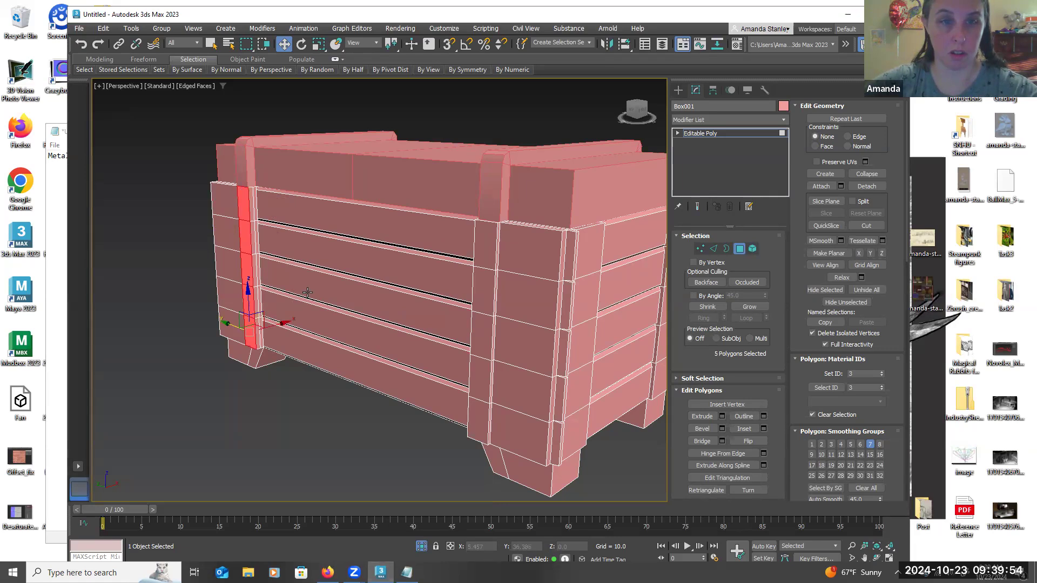
left_click(722, 416)
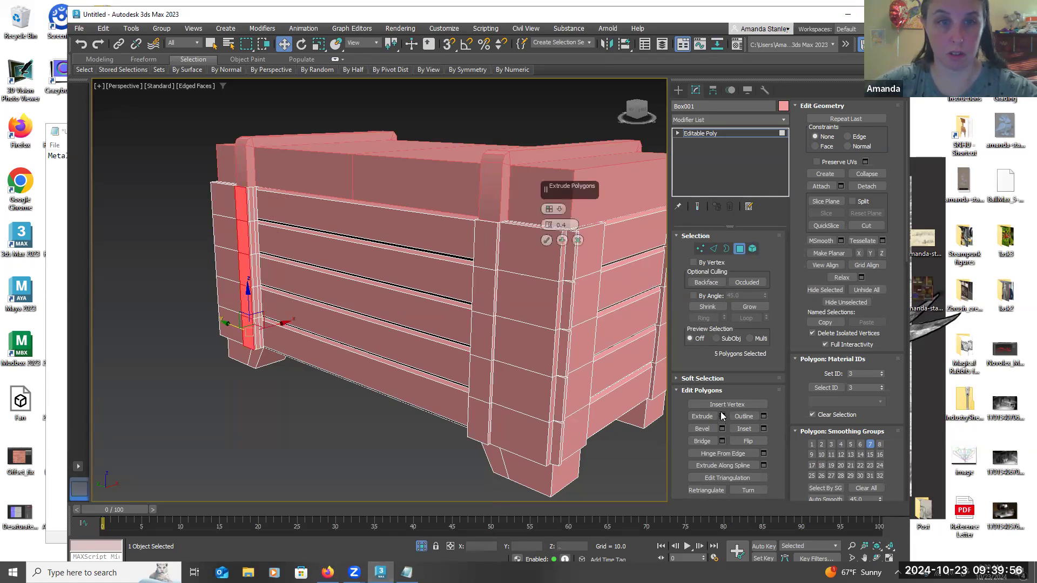
left_click(546, 240)
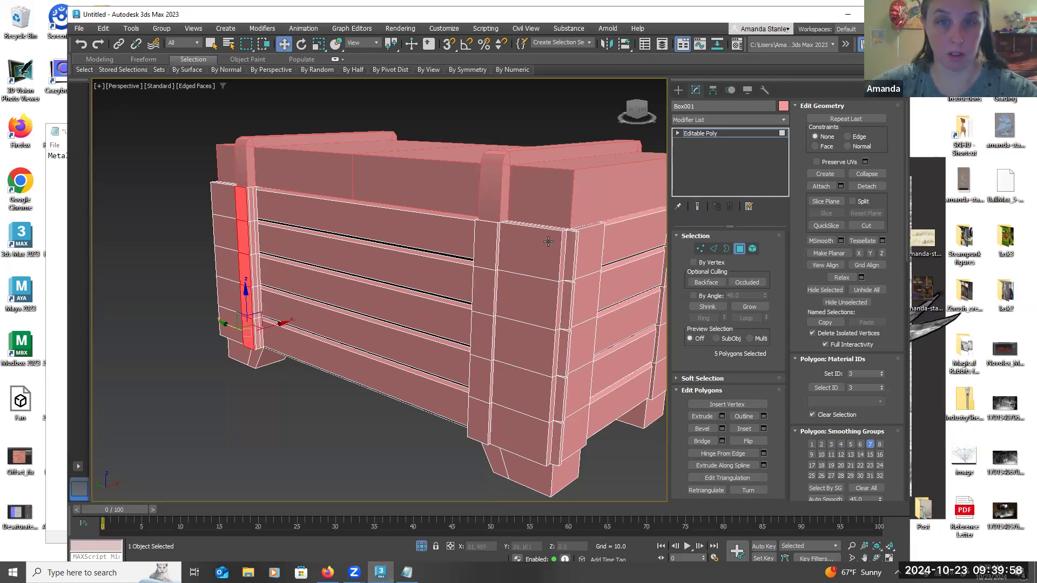
Select the ten polygons of both bracket strips beneath the lid straps on the chest body's opposite long side and extrude them
middle_click_drag(559, 255, 601, 232, "alt")
scroll(601, 233, "down", 5)
left_click(506, 219)
left_click(505, 251, "ctrl")
left_click(502, 266, "ctrl")
left_click(499, 290, "ctrl")
left_click(495, 306, "ctrl")
left_click(275, 213, "ctrl")
left_click(277, 238, "ctrl")
left_click(278, 259, "ctrl")
left_click(280, 281, "ctrl")
left_click(282, 303, "ctrl")
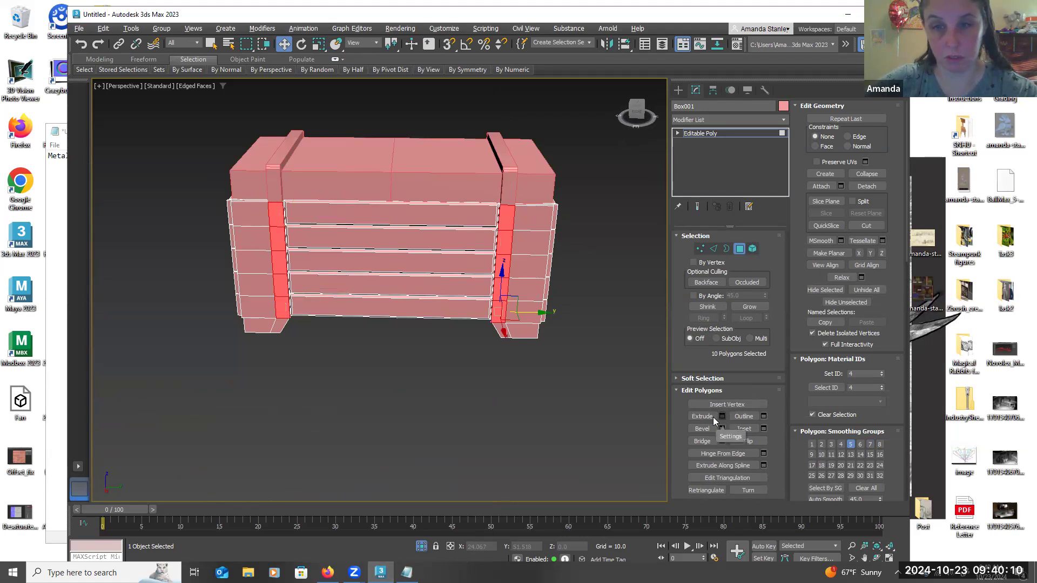
left_click(703, 416)
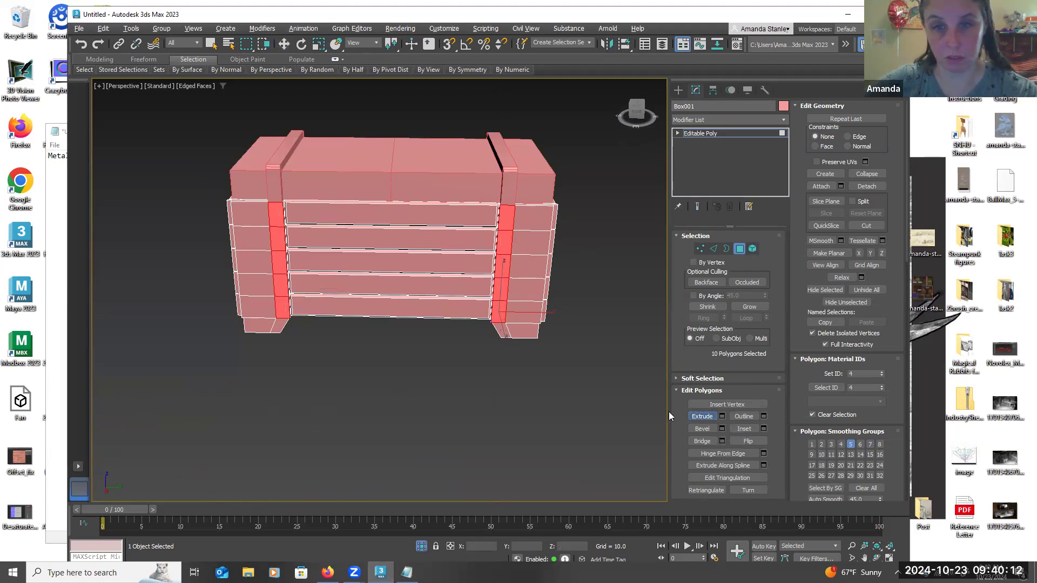
middle_click_drag(533, 401, 584, 403, "alt")
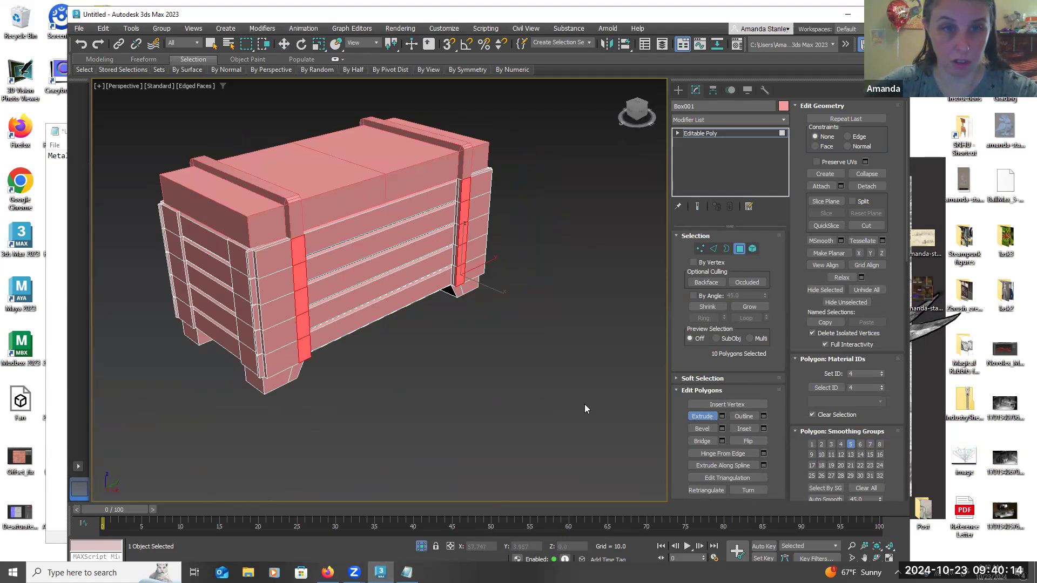
left_click(722, 417)
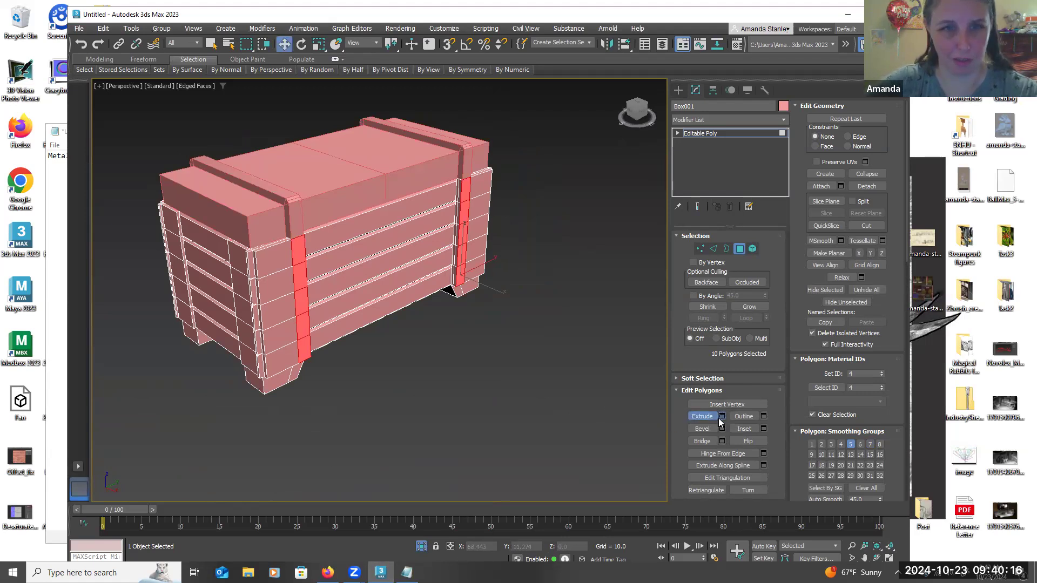
left_click(546, 241)
Leave polygon editing on the chest body and start polygon editing on the Lid object
middle_click_drag(511, 303, 567, 323, "alt")
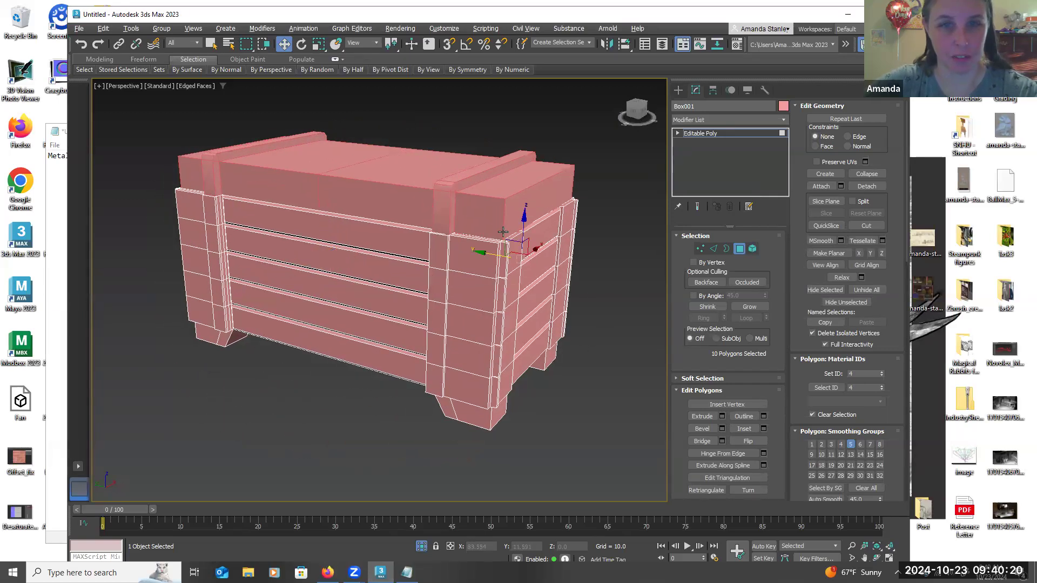
left_click(482, 212)
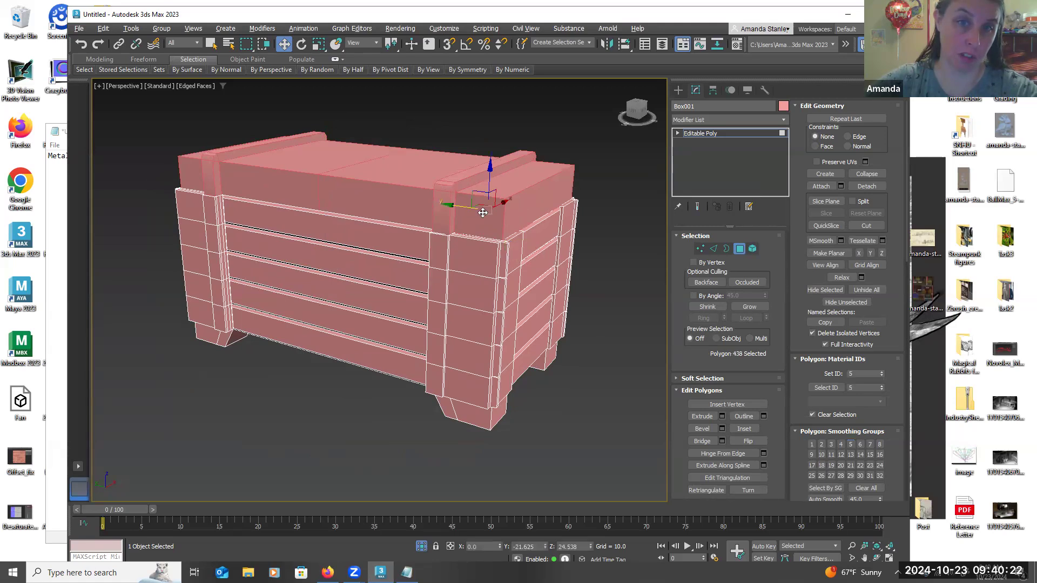
left_click(739, 248)
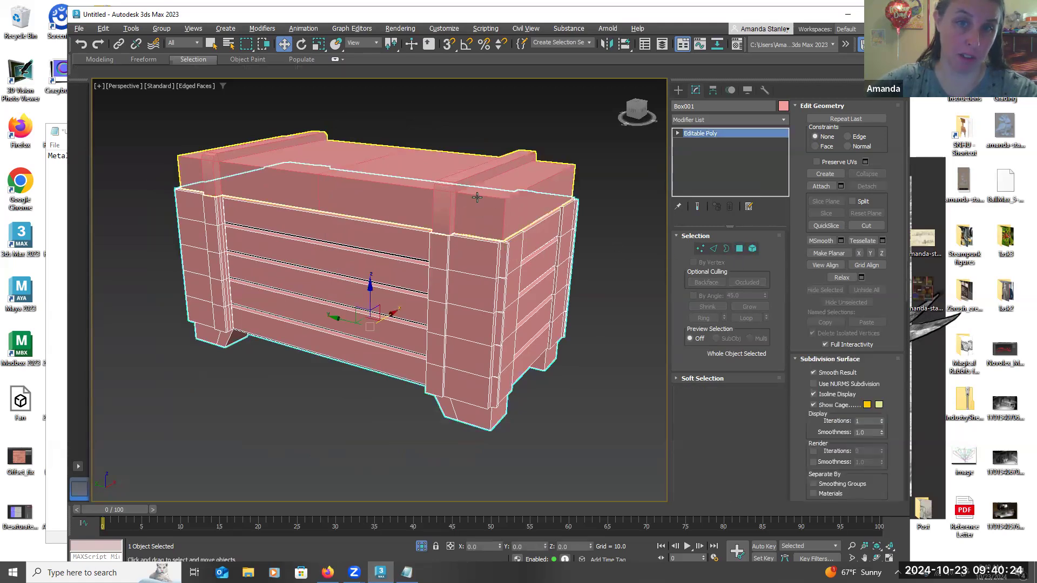
left_click(477, 198)
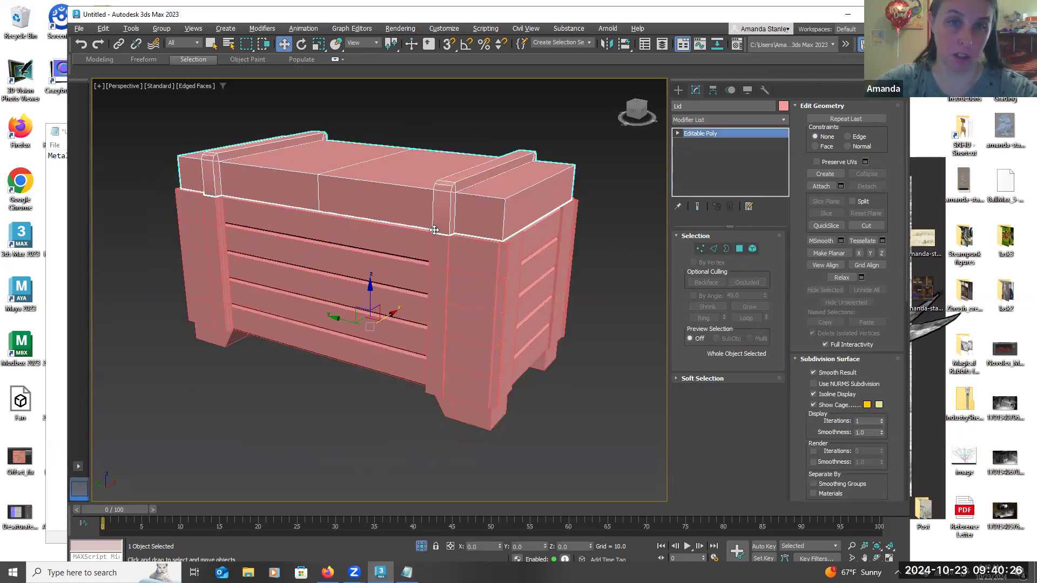
scroll(447, 228, "up", 2)
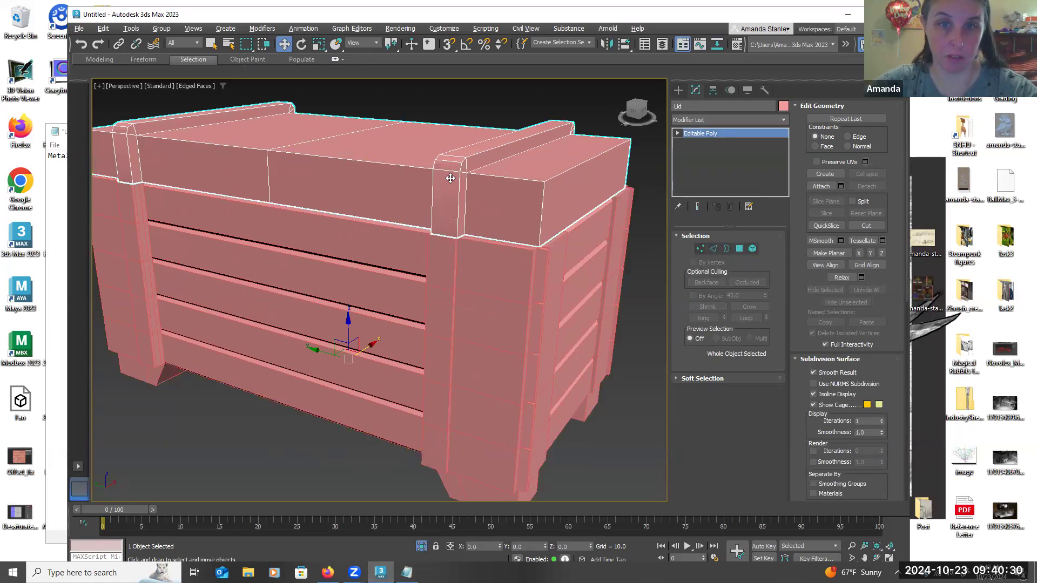
left_click(739, 249)
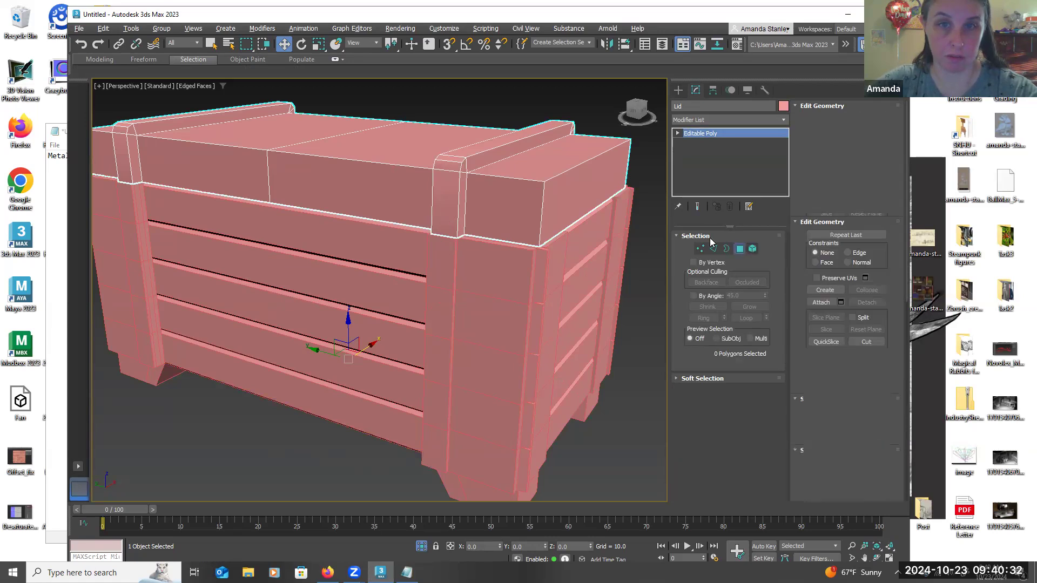
Select the seven outer polygons running over one lid strap and extrude them by Local Normal with a height of 0.4
left_click(446, 195)
middle_click_drag(448, 196, 428, 214, "alt")
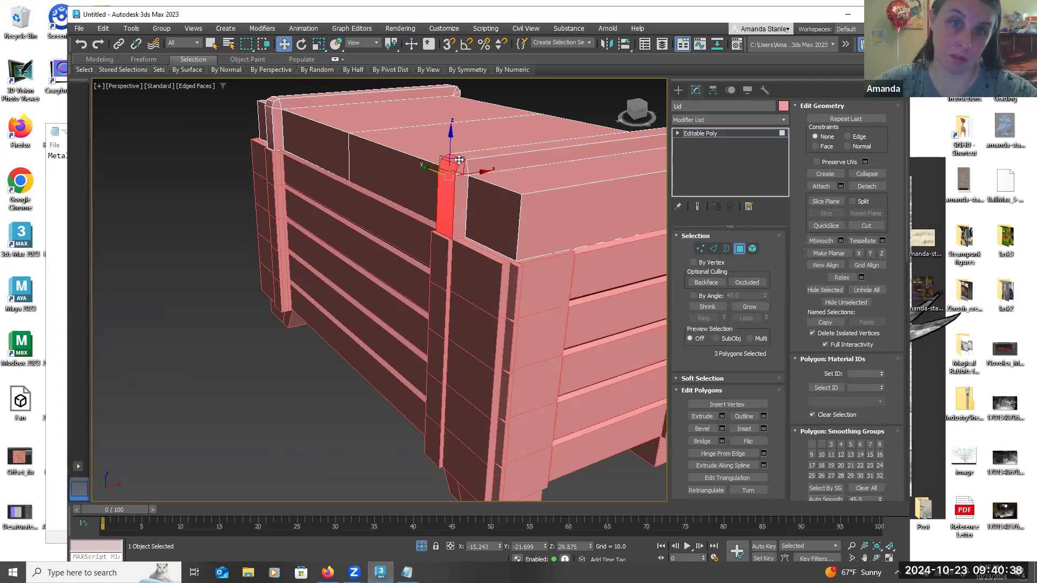
left_click(456, 162, "shift")
middle_click_drag(568, 182, 619, 186, "alt")
left_click(618, 190, "ctrl")
left_click(615, 193, "ctrl")
left_click(617, 238, "ctrl")
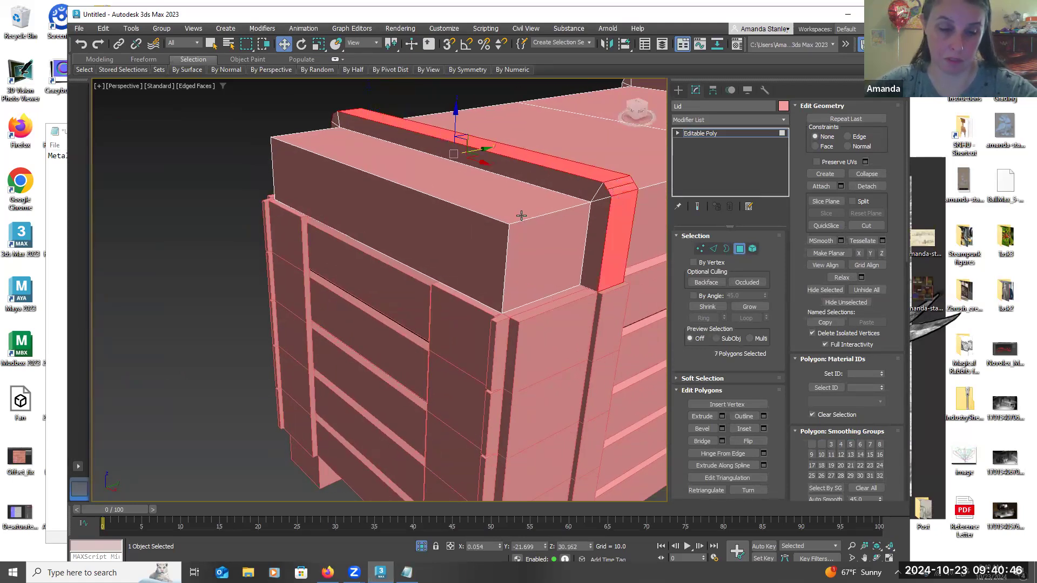
middle_click_drag(511, 235, 632, 231, "alt")
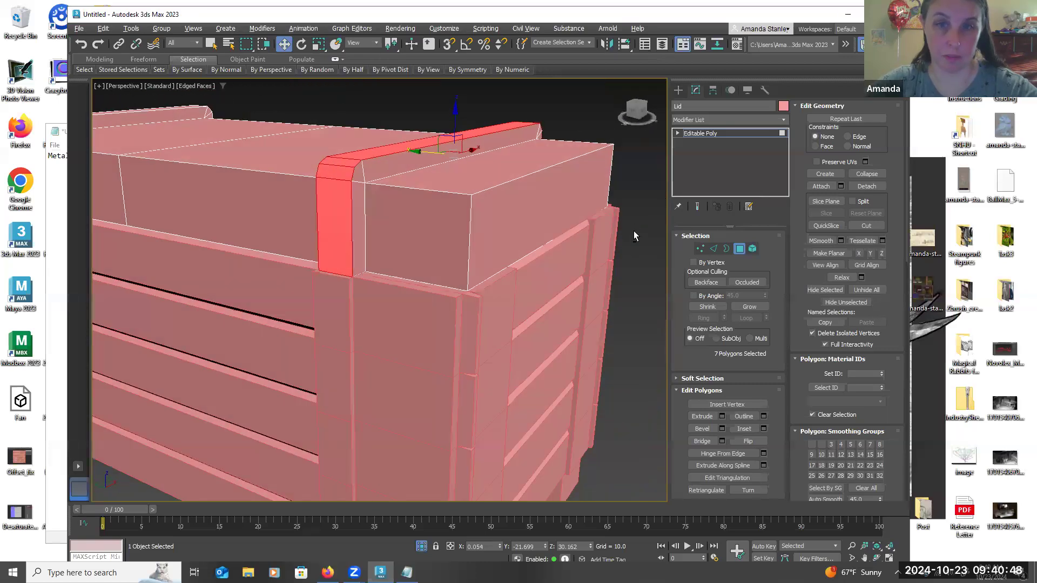
left_click(722, 417)
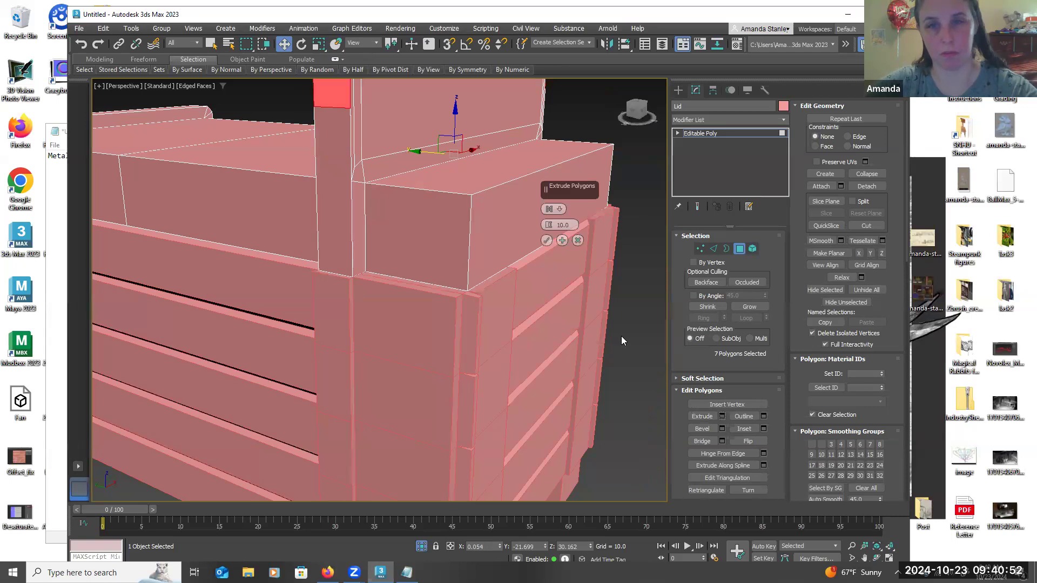
left_click(560, 210)
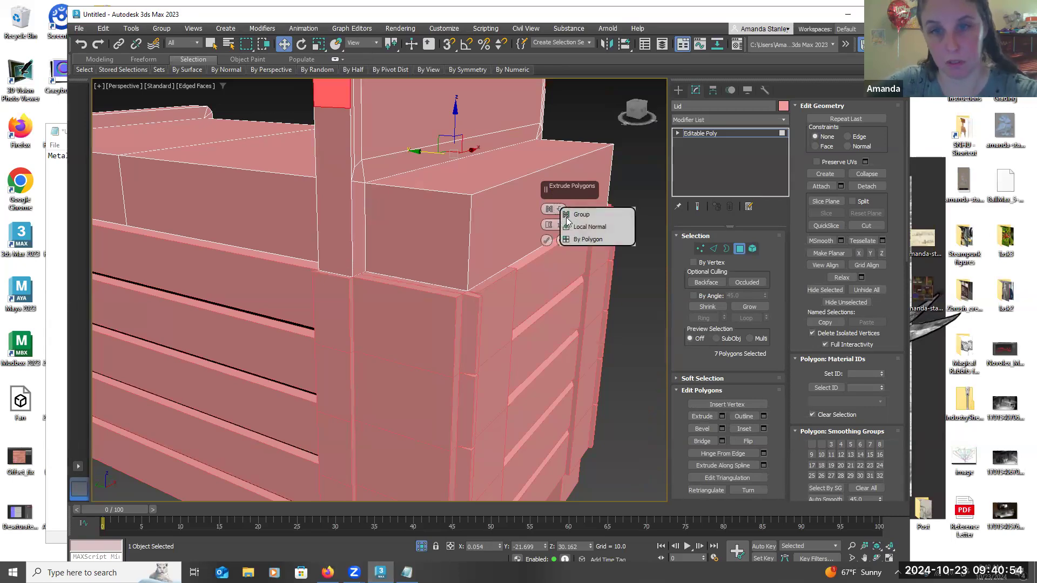
left_click(568, 235)
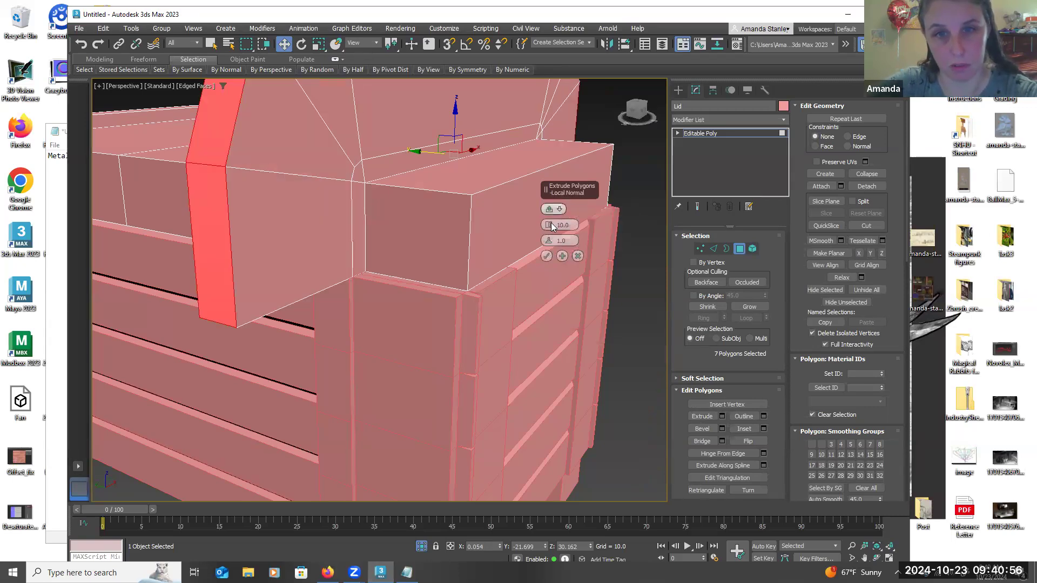
right_click(549, 226)
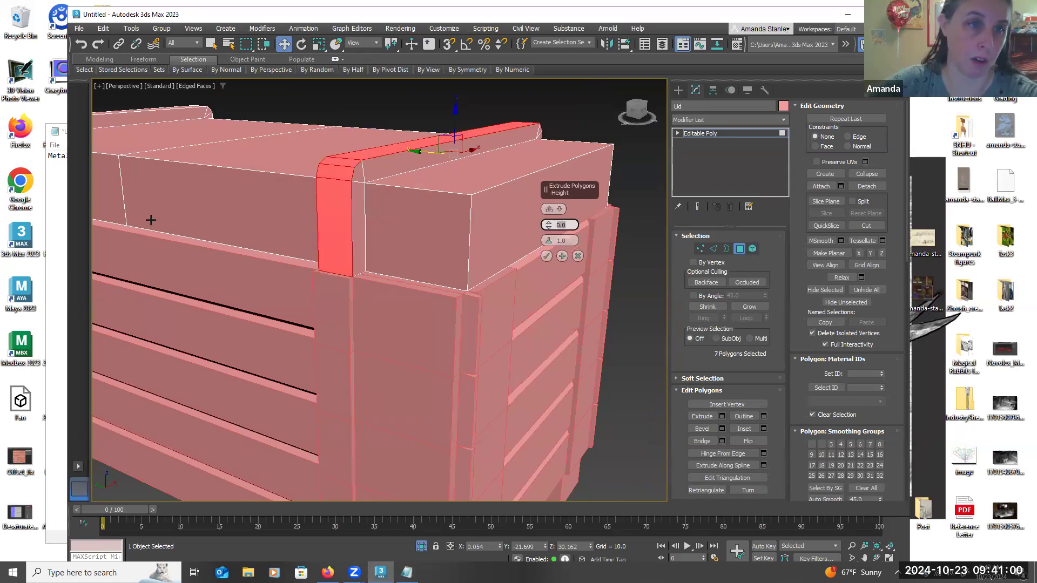
left_click(58, 205)
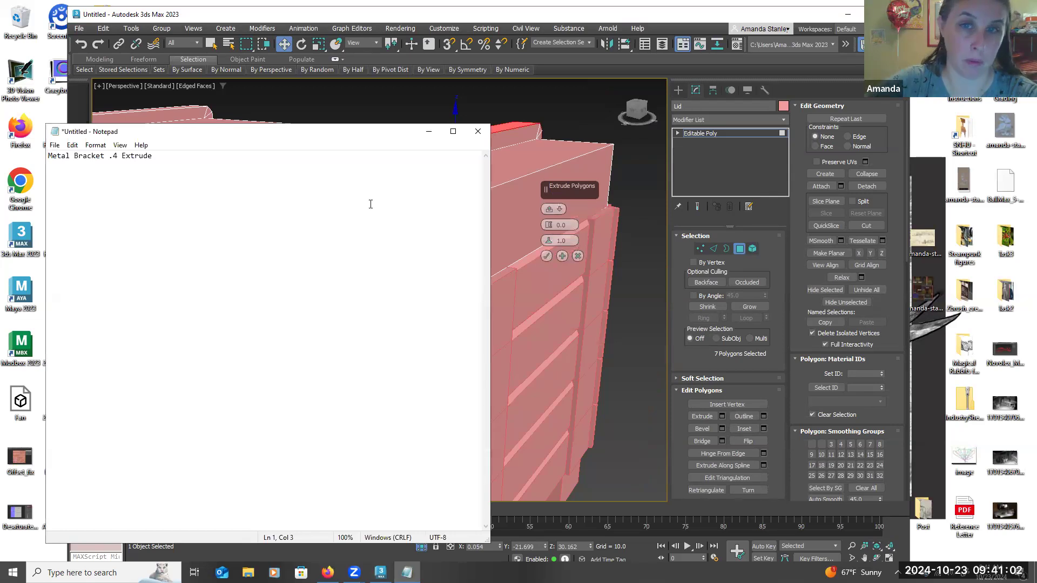
left_click(553, 224)
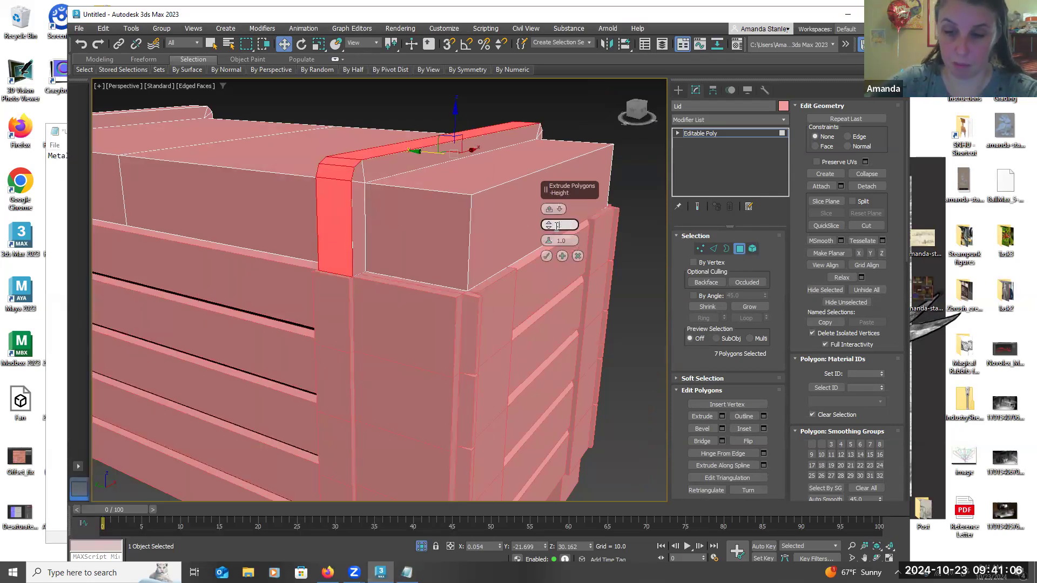
type(".4")
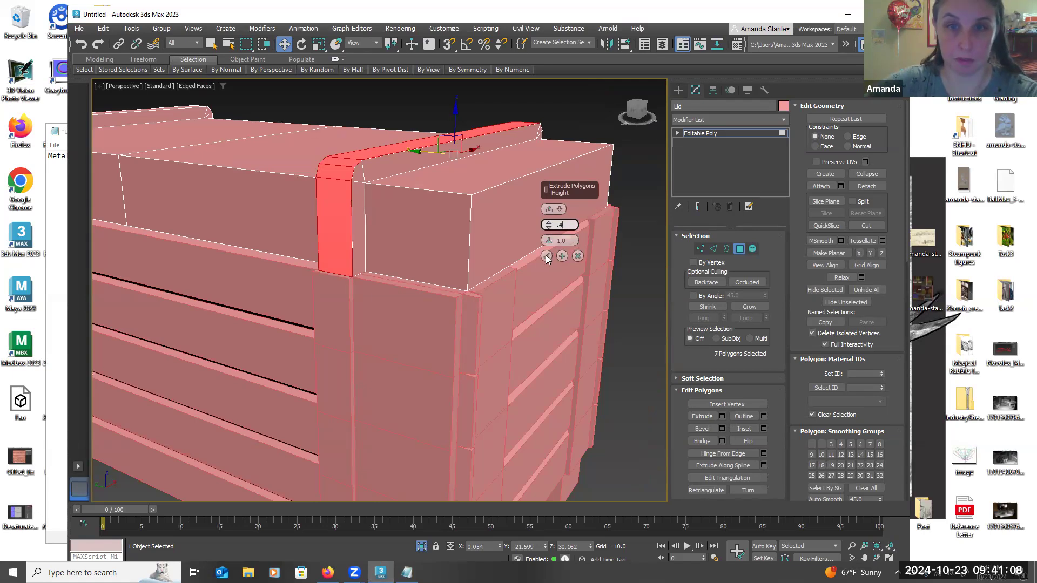
left_click(546, 256)
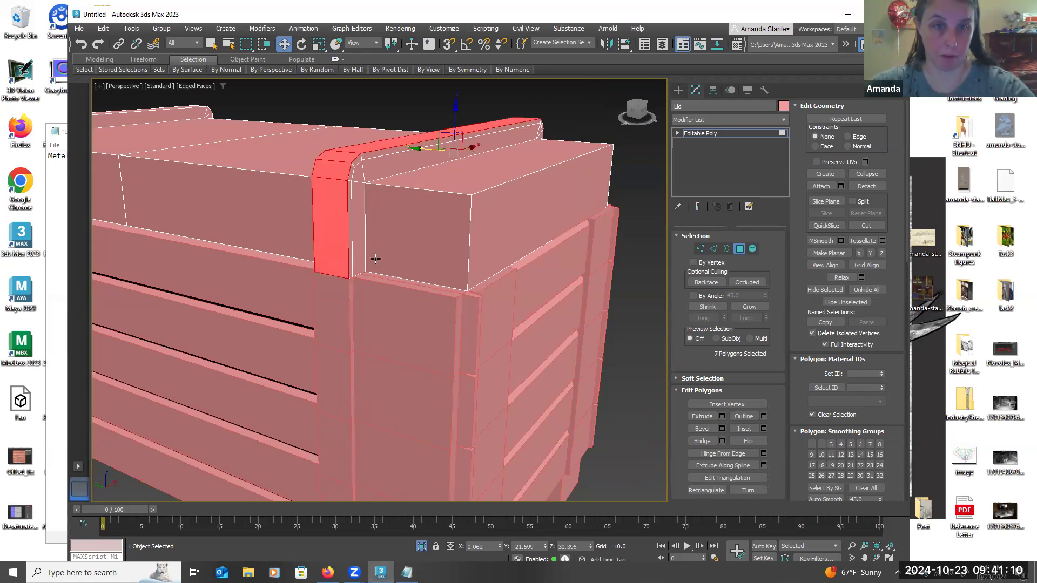
Select the seven outer polygons running over the other lid strap and extrude them by Local Normal with a height of 0.4
middle_click_drag(399, 301, 387, 274, "alt")
scroll(389, 230, "up", 5)
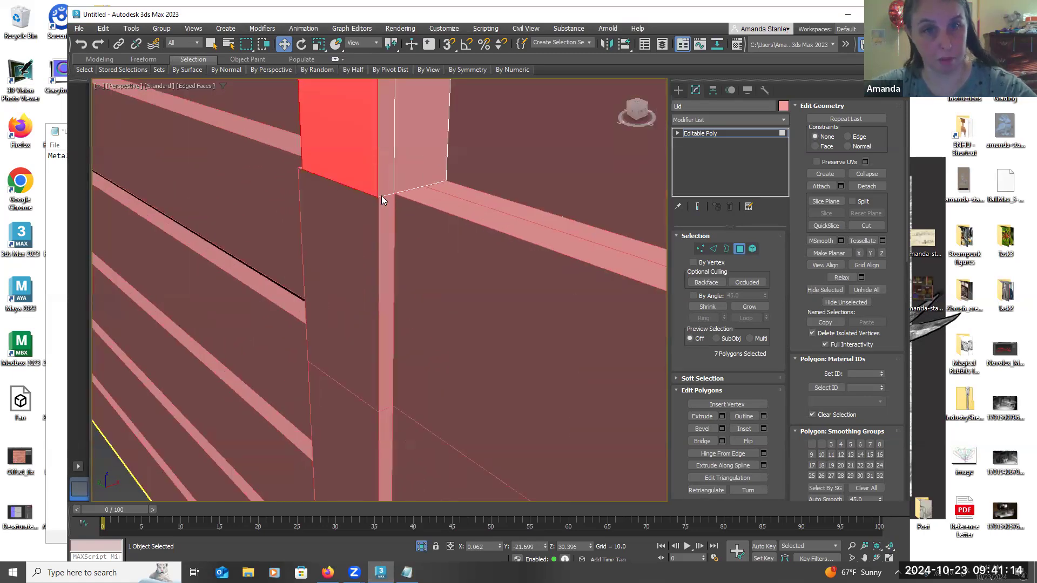
scroll(398, 240, "down", 6)
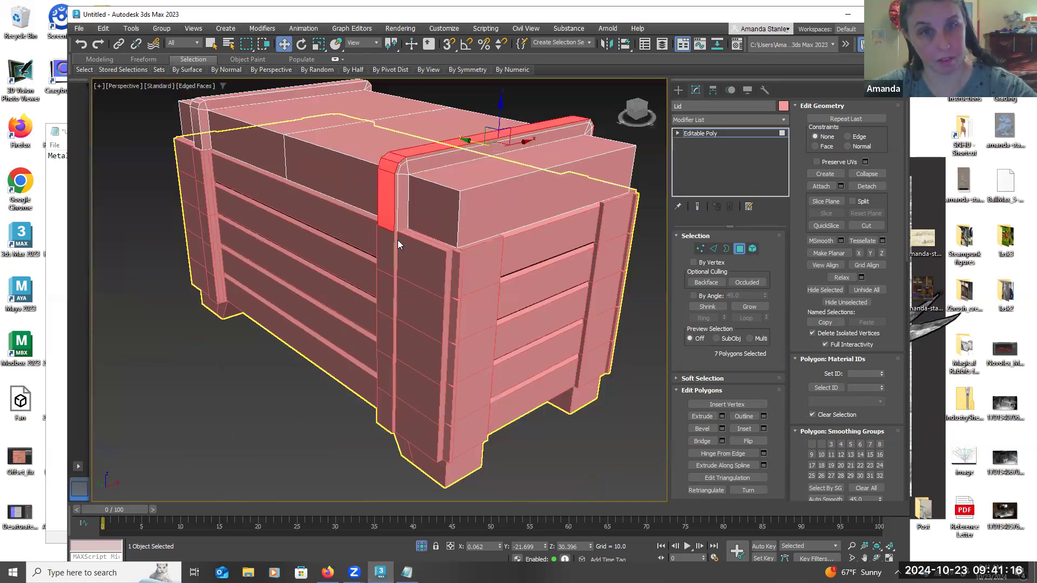
middle_click_drag(399, 248, 303, 365, "alt")
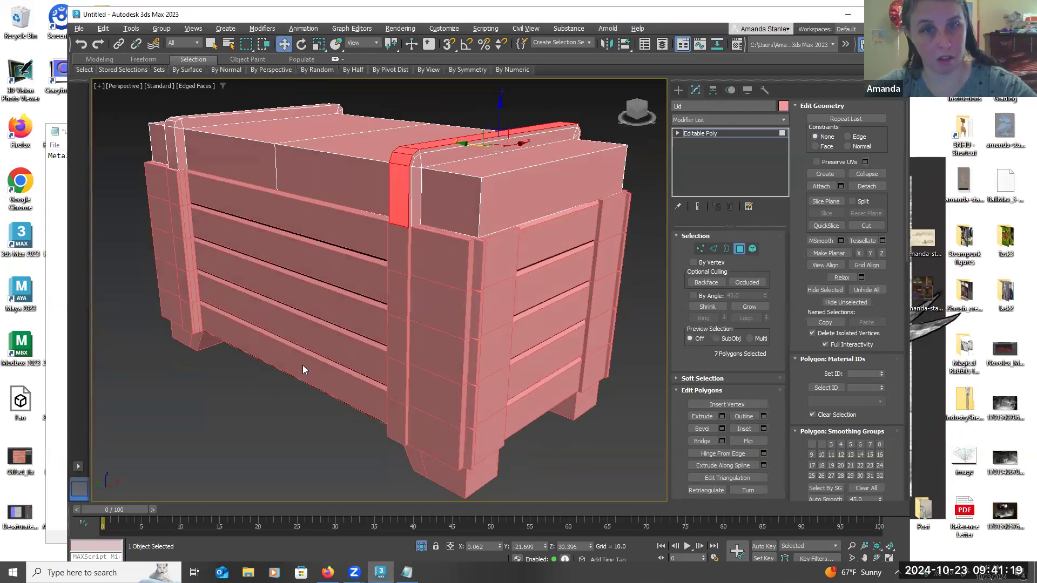
left_click(280, 405)
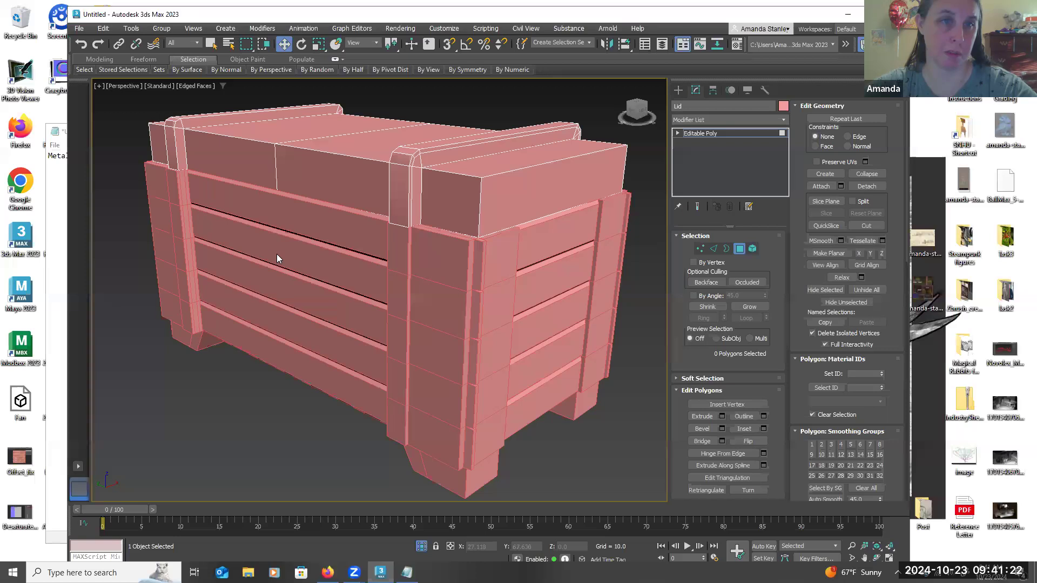
middle_click_drag(266, 234, 262, 193, "alt")
left_click(262, 193)
left_click(260, 153, "ctrl")
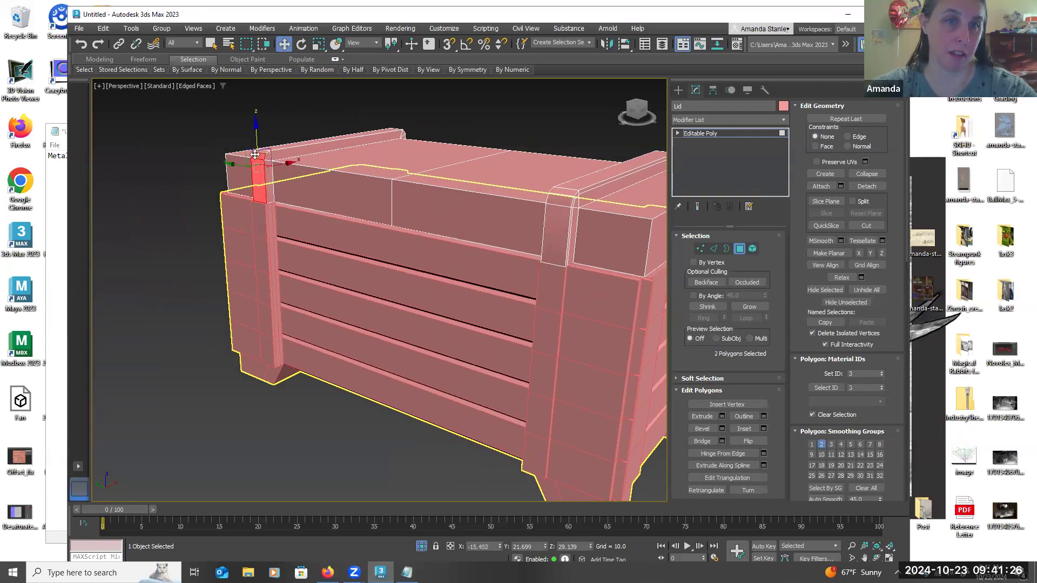
left_click(302, 143, "ctrl")
middle_click_drag(383, 221, 381, 193, "alt")
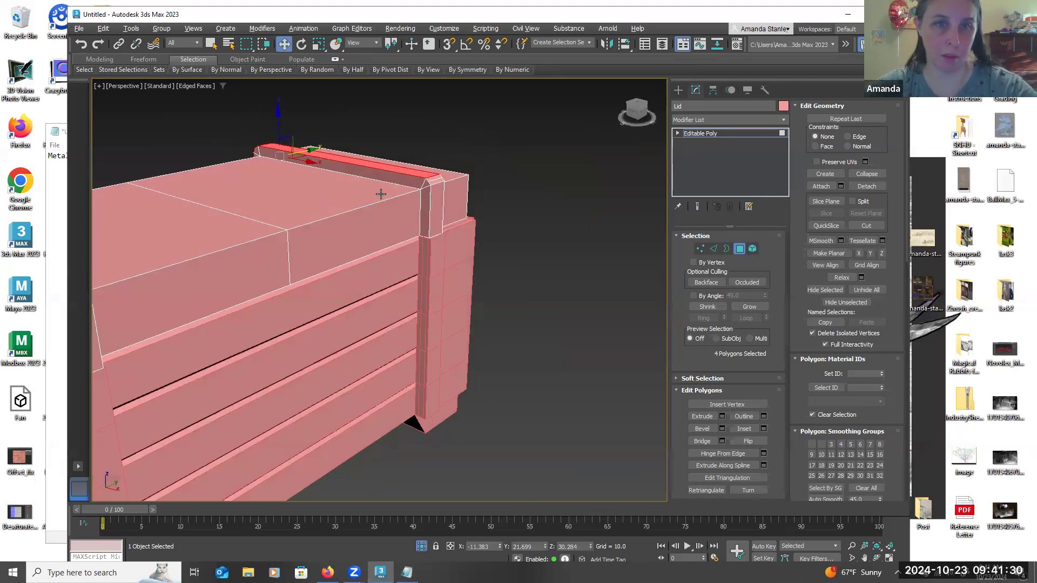
left_click(434, 183, "ctrl")
left_click(434, 185, "ctrl")
left_click(436, 189, "ctrl")
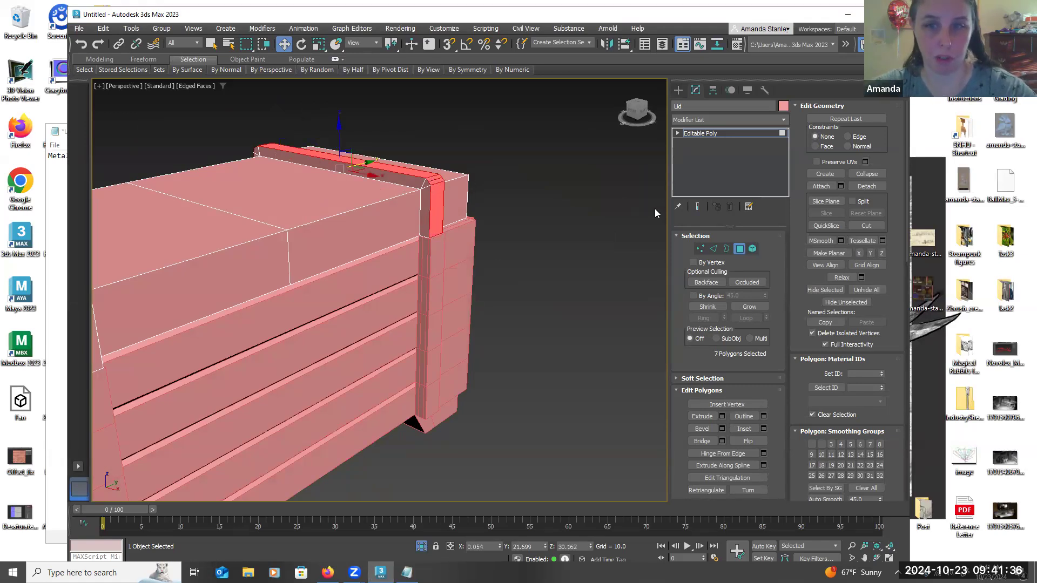
left_click(721, 416)
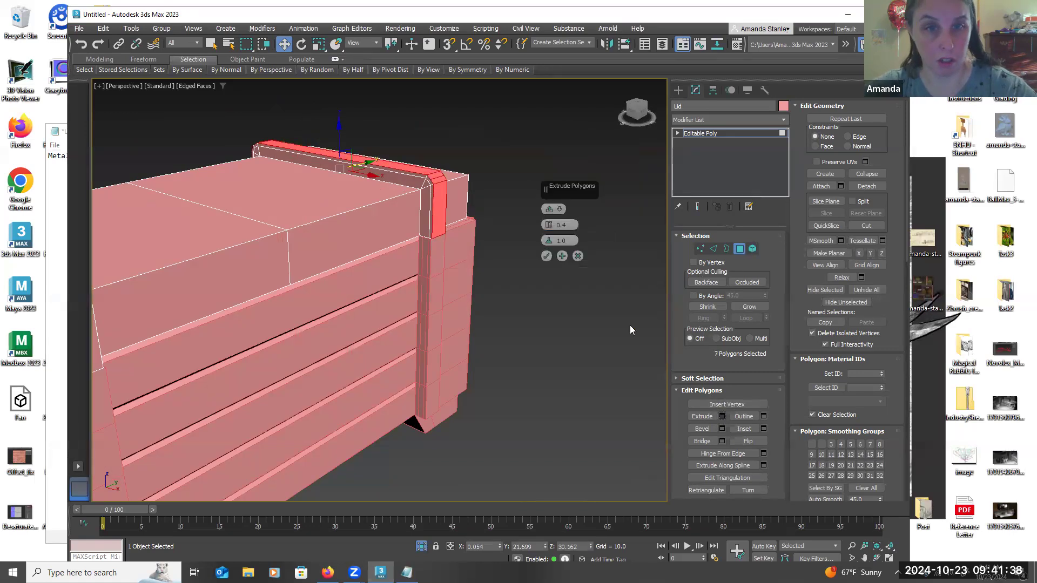
left_click(547, 256)
Examine the chest with edged faces turned off, and restore the edged faces display
middle_click_drag(537, 290, 494, 199, "alt")
left_click(199, 86)
left_click(201, 212)
mouse_move(201, 211)
middle_mouse_down("alt")
mouse_move(445, 194)
mouse_move(462, 155)
mouse_move(483, 170)
mouse_move(510, 166)
mouse_move(412, 180)
middle_mouse_up("alt")
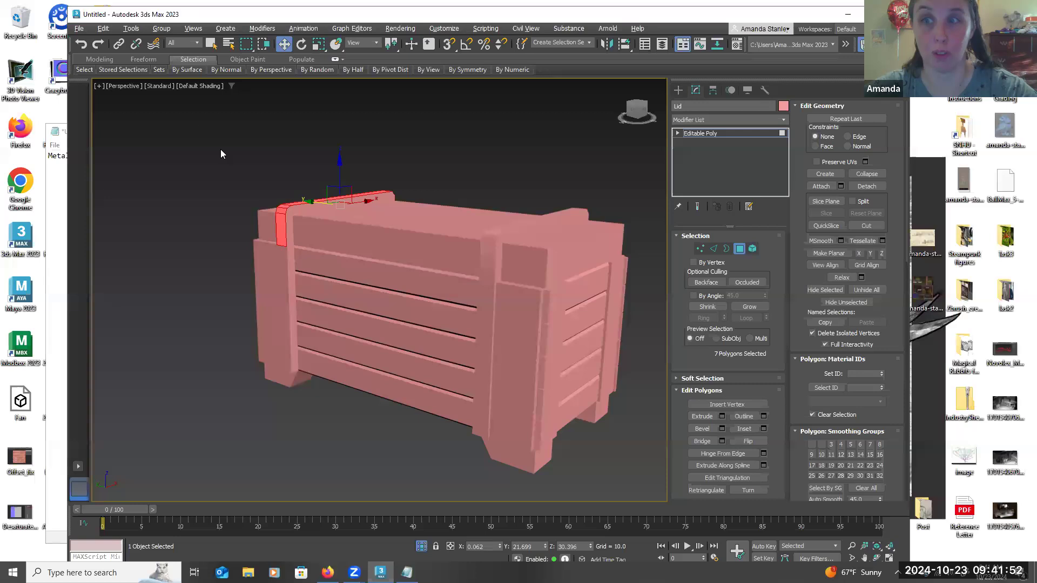
left_click(194, 90)
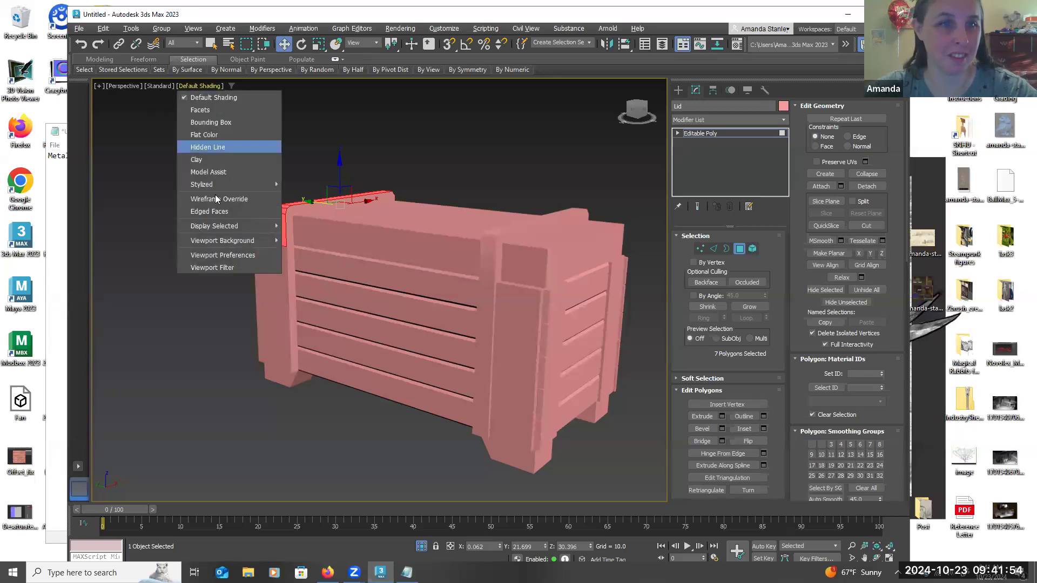
left_click(223, 206)
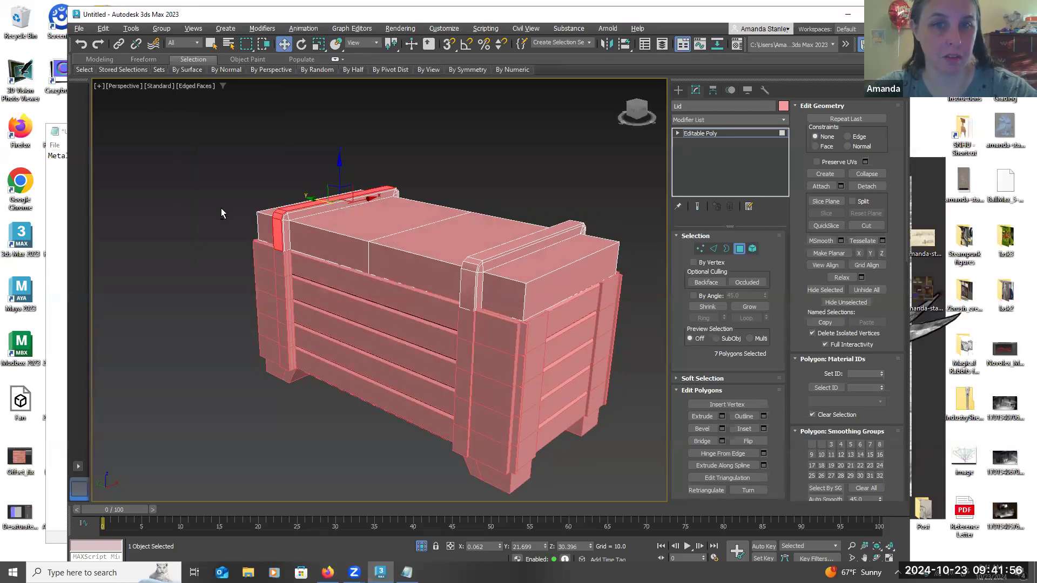
Select the four lid polygons between and beside the straps along one long side
mouse_move(222, 208)
middle_mouse_down("alt")
mouse_move(250, 211)
mouse_move(240, 208)
middle_mouse_up("alt")
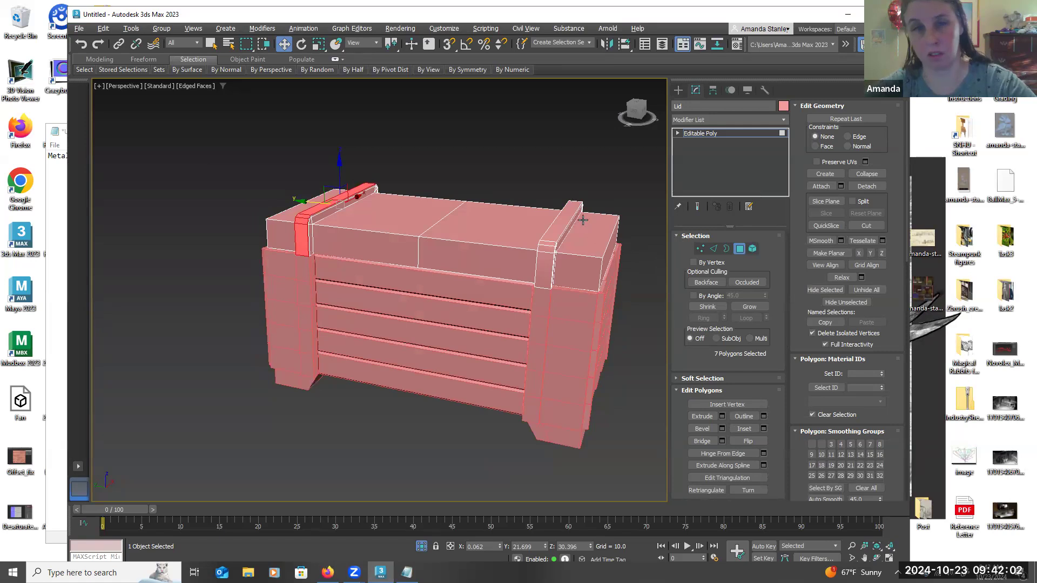
mouse_move(559, 170)
middle_mouse_down("alt")
mouse_move(577, 169)
mouse_move(562, 172)
middle_mouse_up("alt")
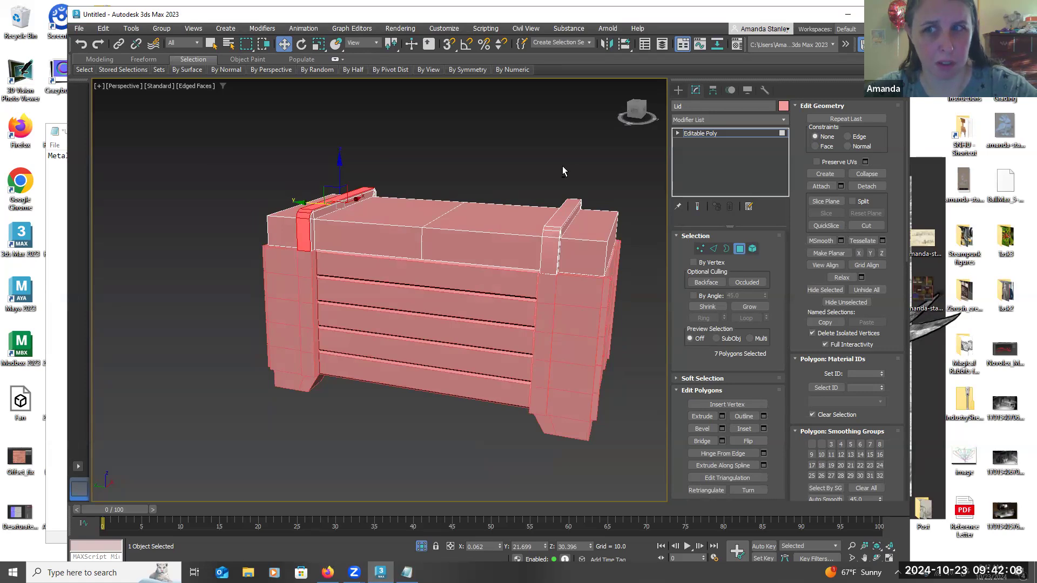
middle_click_drag(549, 184, 481, 161, "alt")
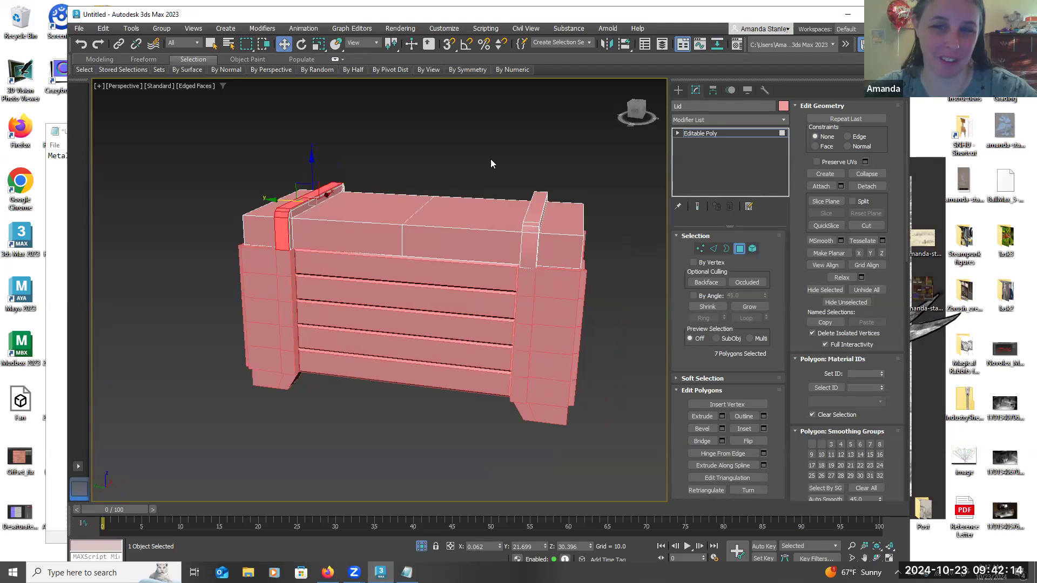
mouse_move(601, 216)
middle_mouse_down("alt")
mouse_move(591, 209)
mouse_move(602, 217)
middle_mouse_up("alt")
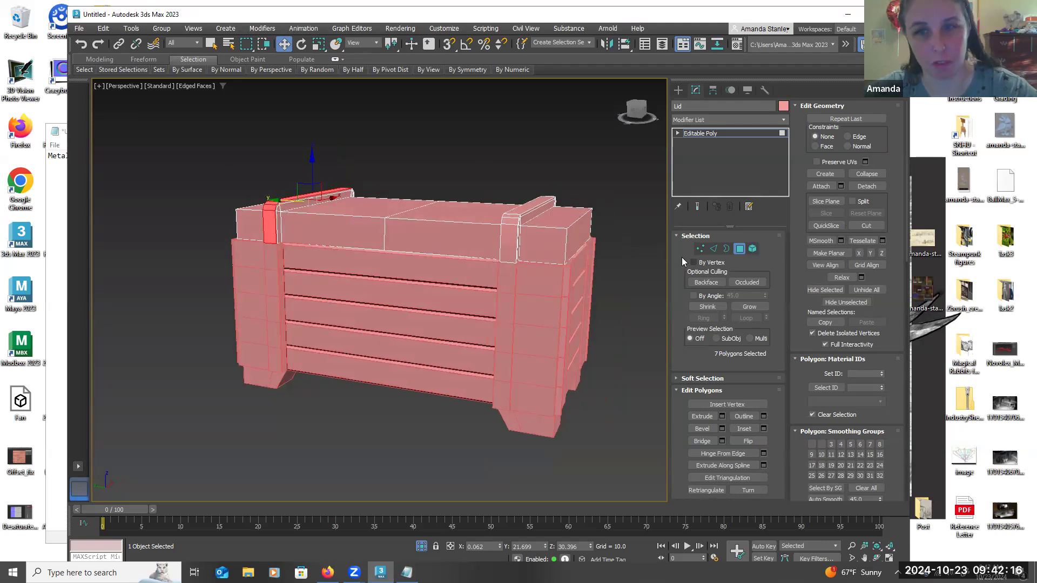
left_click(547, 255)
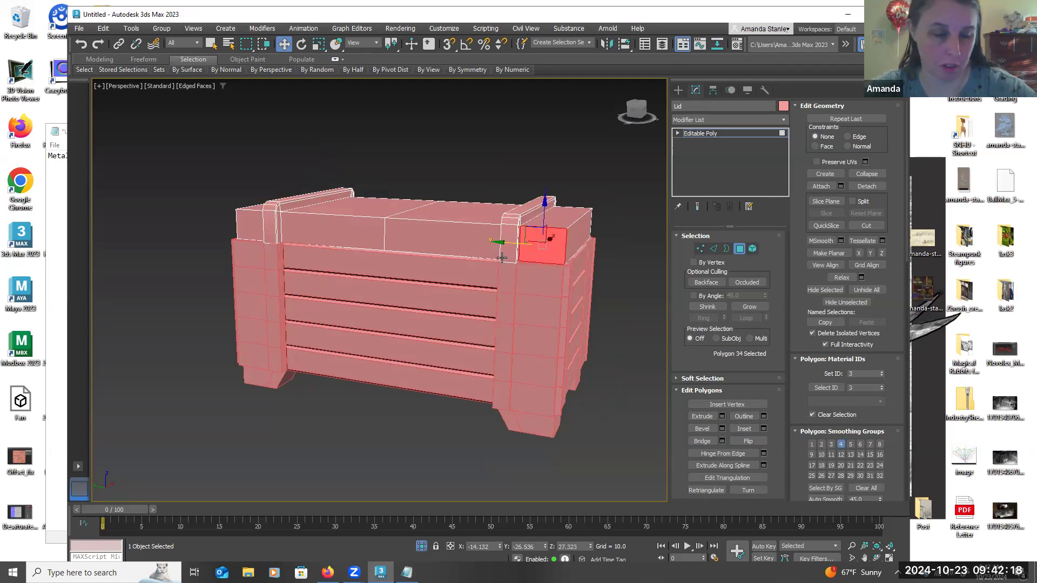
left_click(466, 249, "ctrl")
left_click(348, 224, "ctrl")
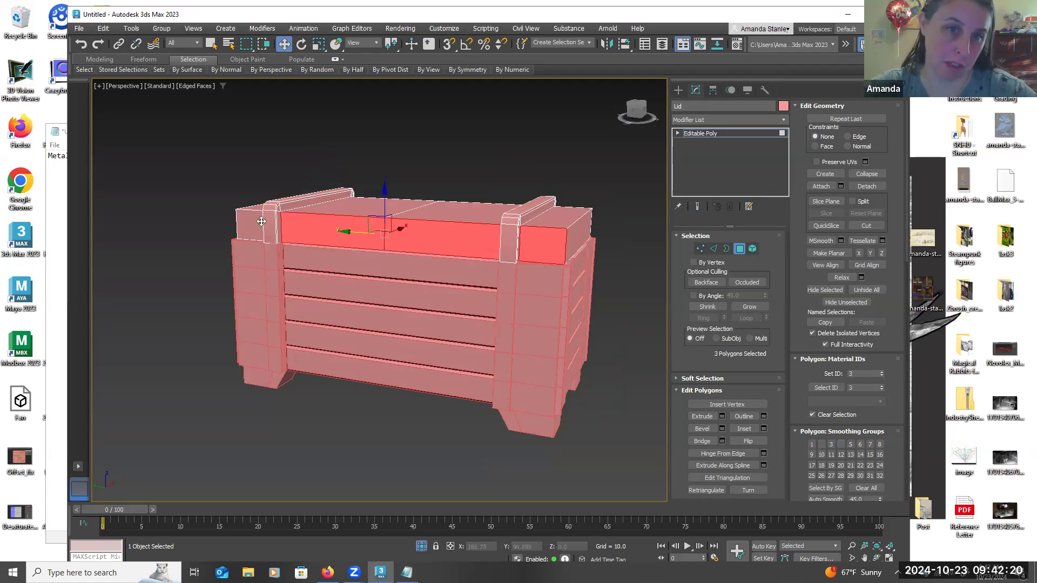
left_click(255, 221, "ctrl")
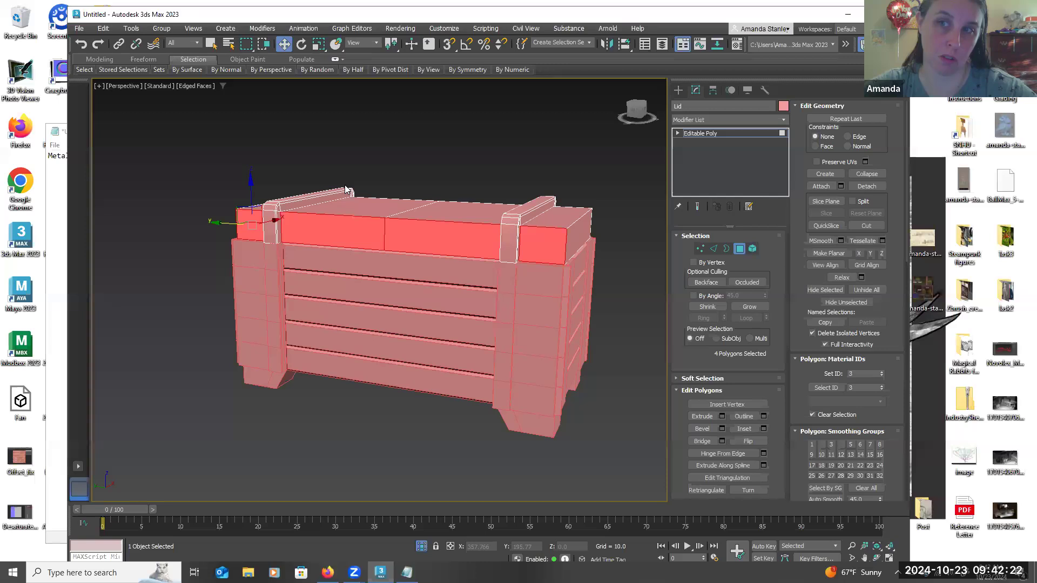